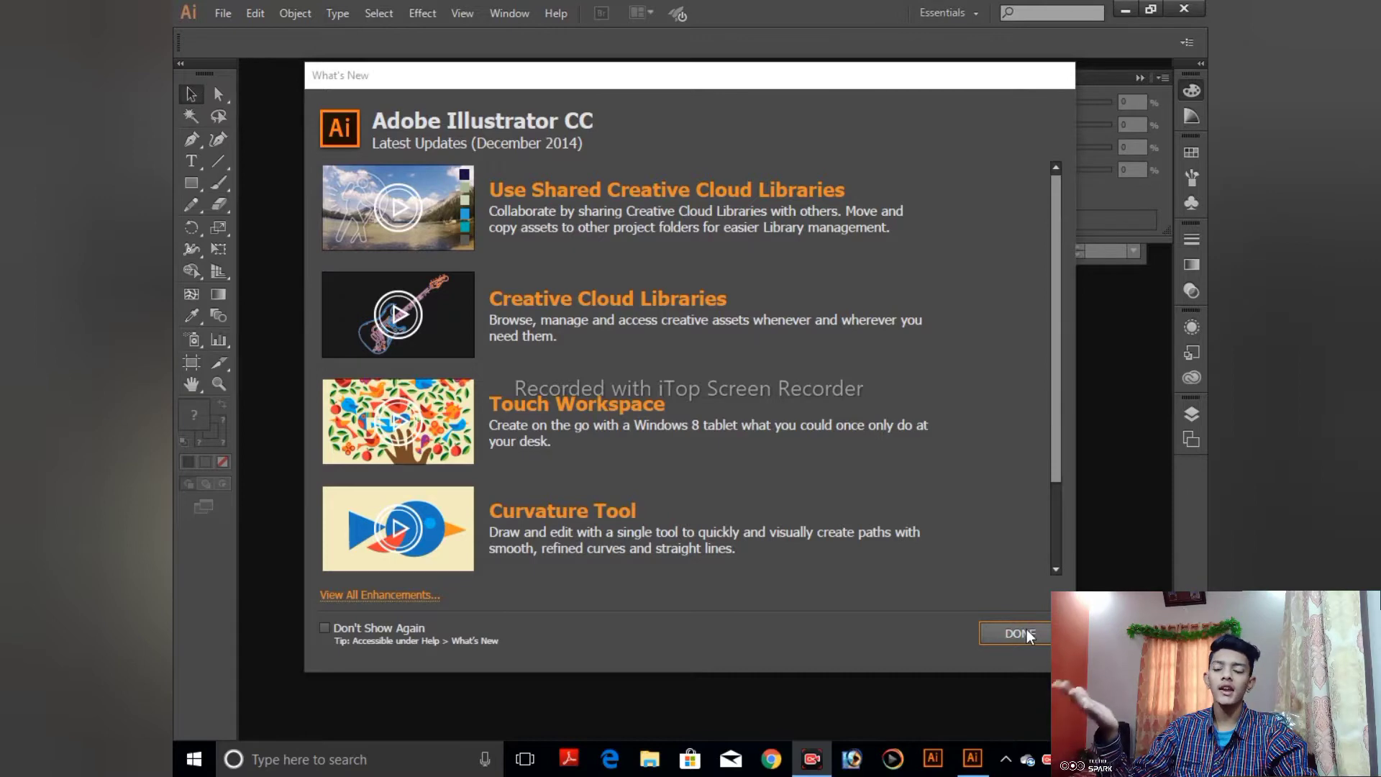
# - Dismiss the What's New overview and clear the Color and Character panels from the workspace
pyautogui.click(1026, 631)
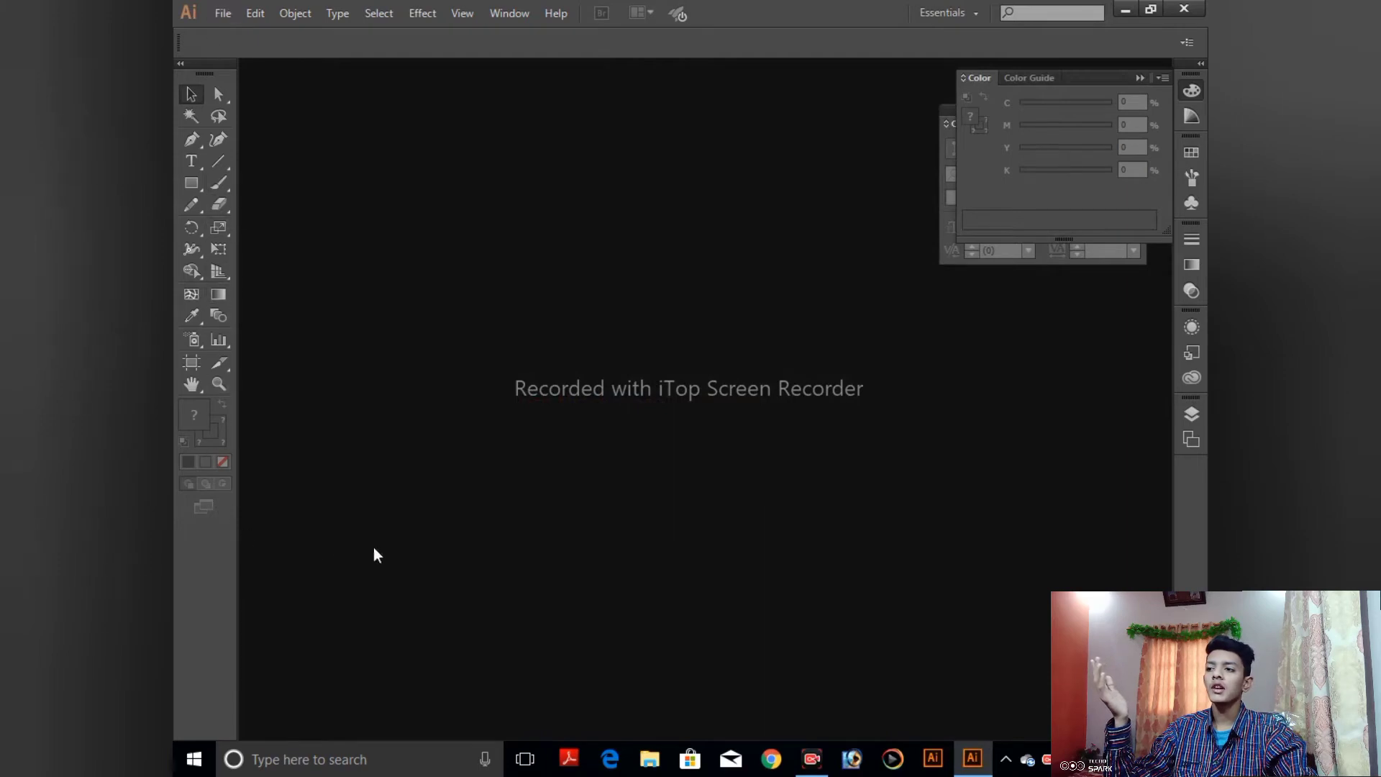
pyautogui.click(1145, 81)
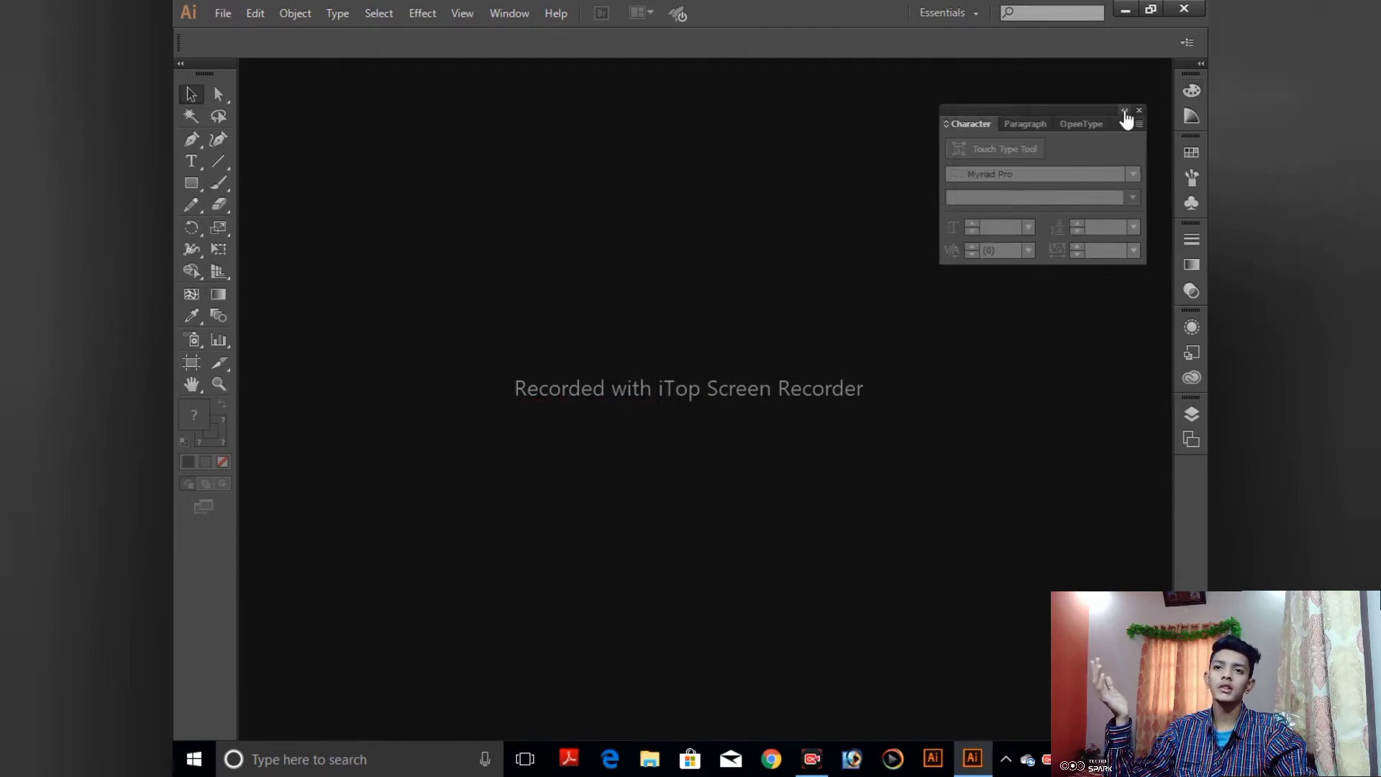
pyautogui.click(1139, 112)
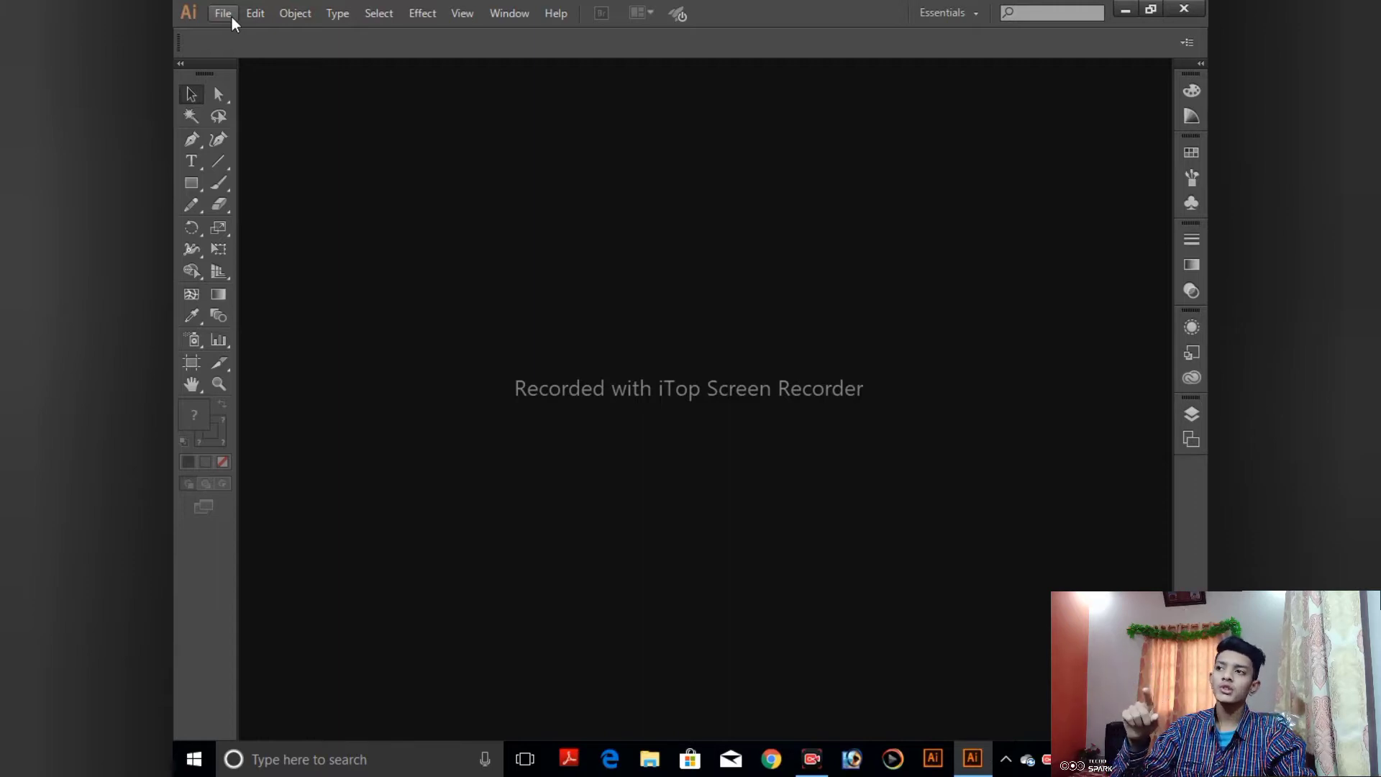
# - Open the File menu to show the new-document commands
pyautogui.click(232, 16)
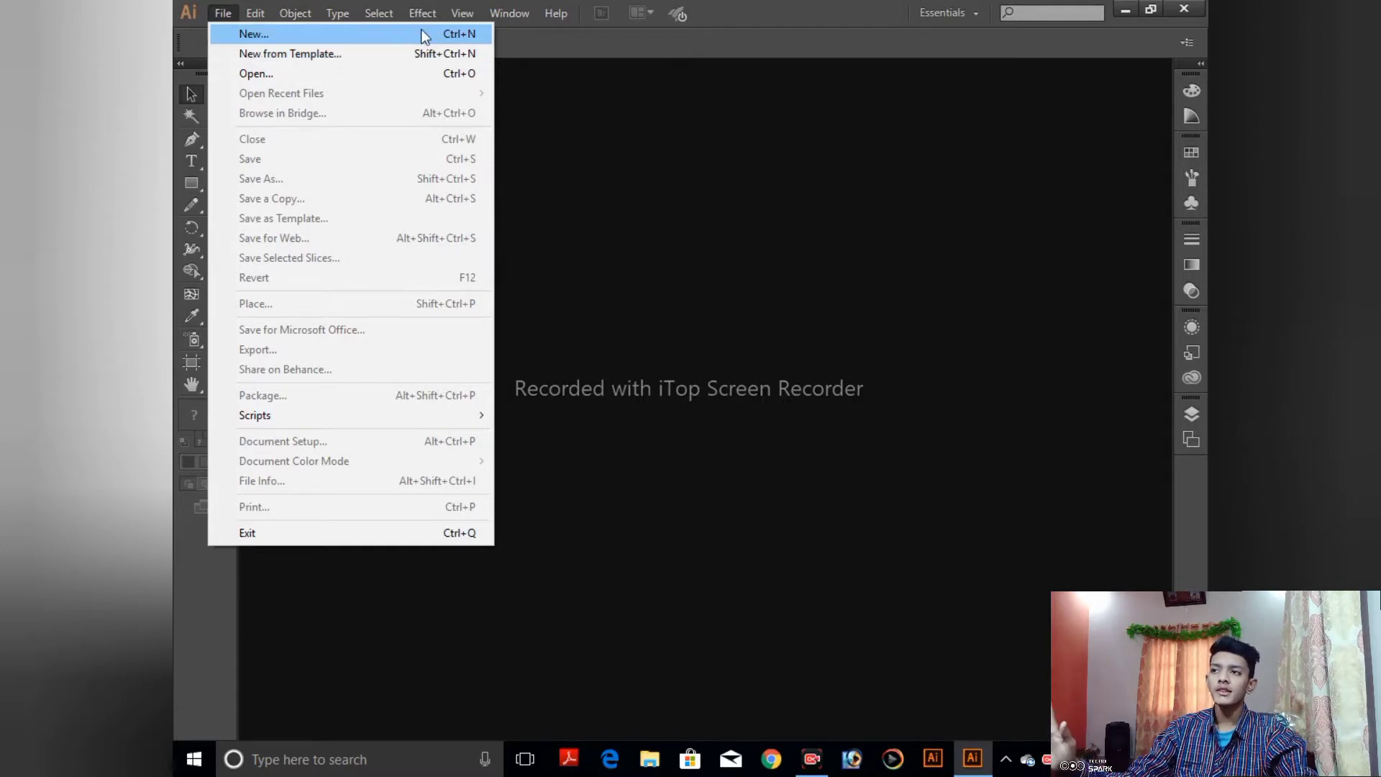
# - Start a new document, browse the profiles, and set 4 artboards in 2 columns
pyautogui.click(422, 34)
pyautogui.write('CLASS 1')
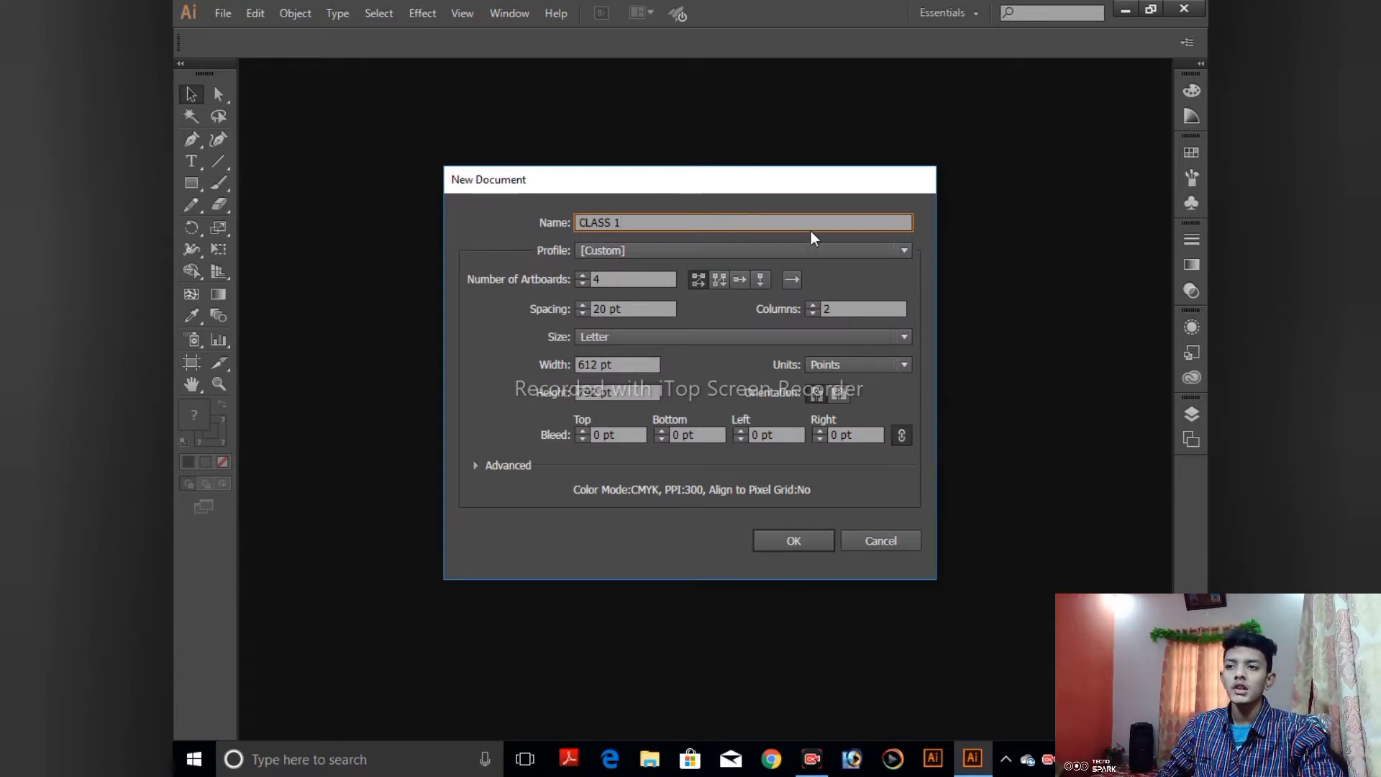
pyautogui.click(866, 253)
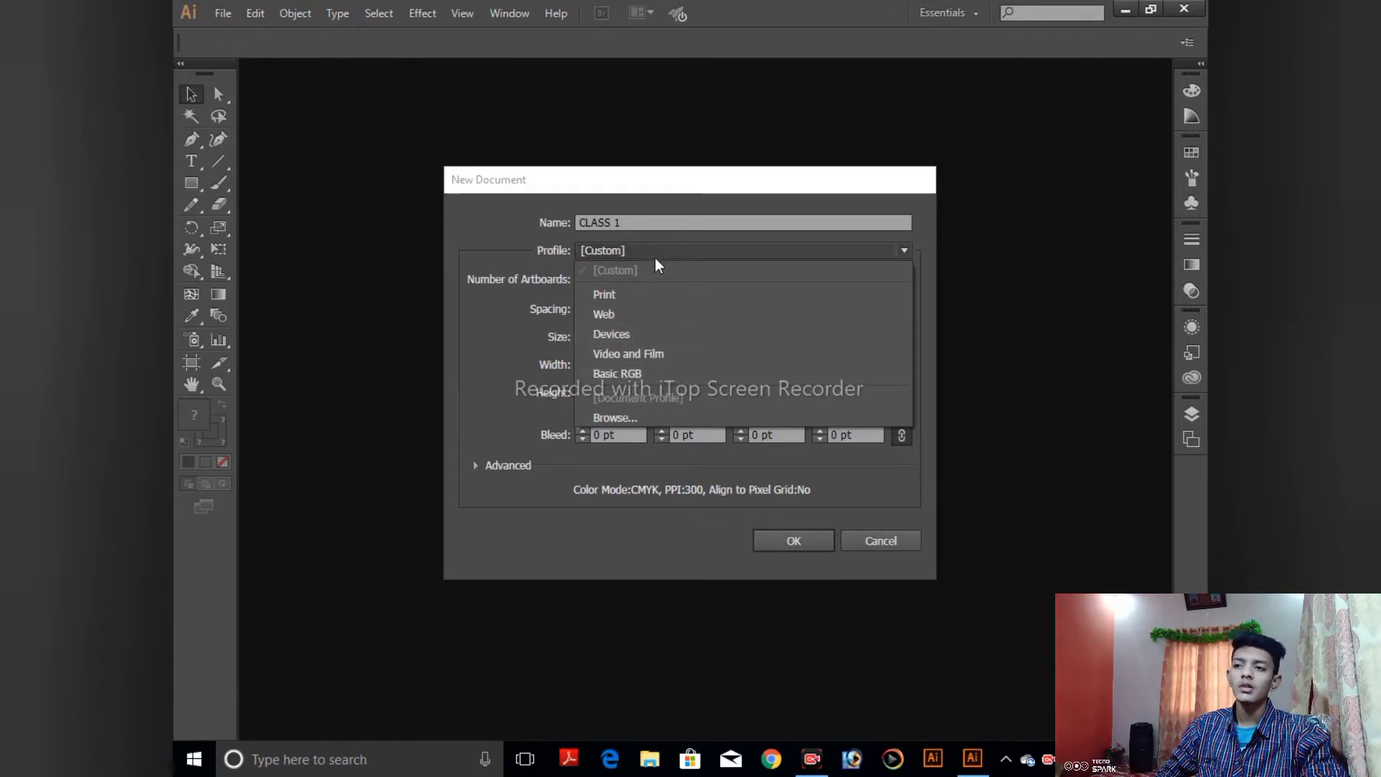
pyautogui.click(1001, 235)
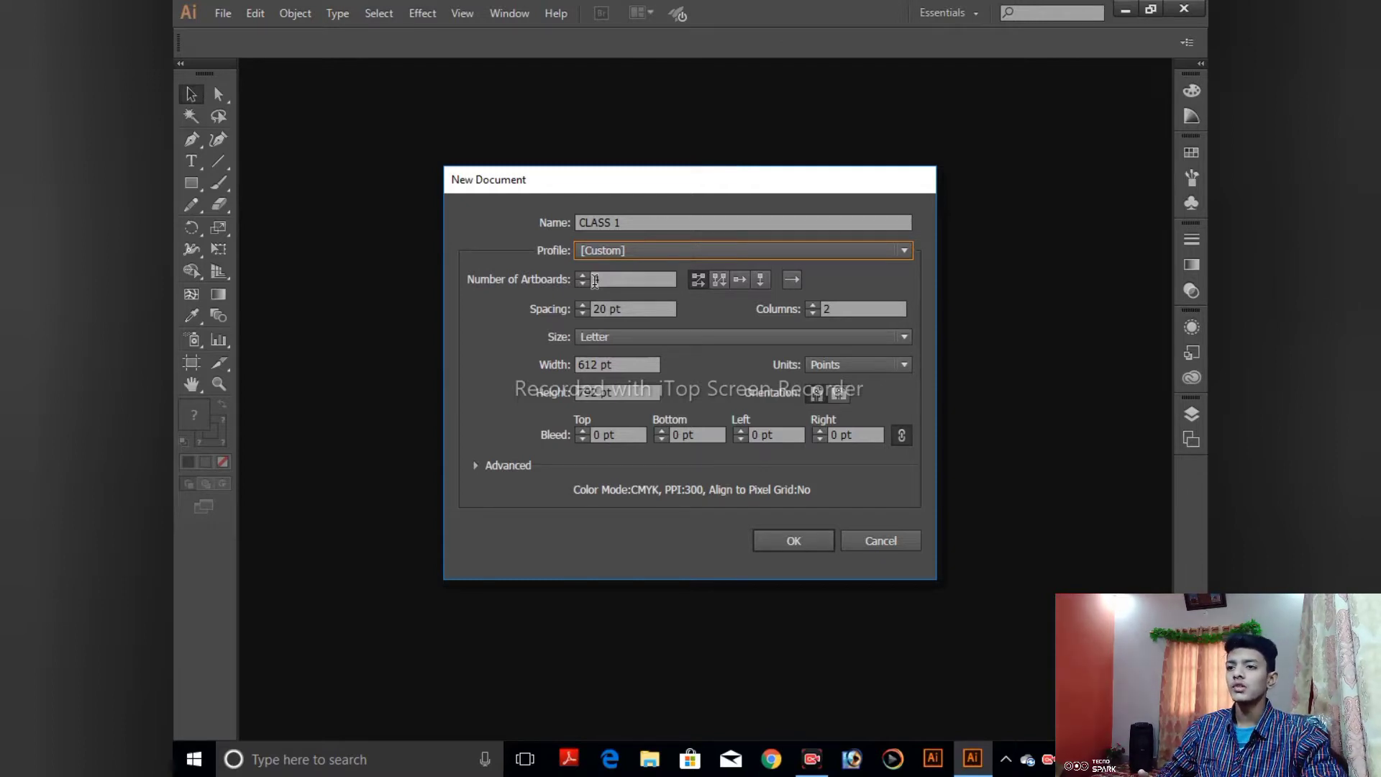
pyautogui.write('4')
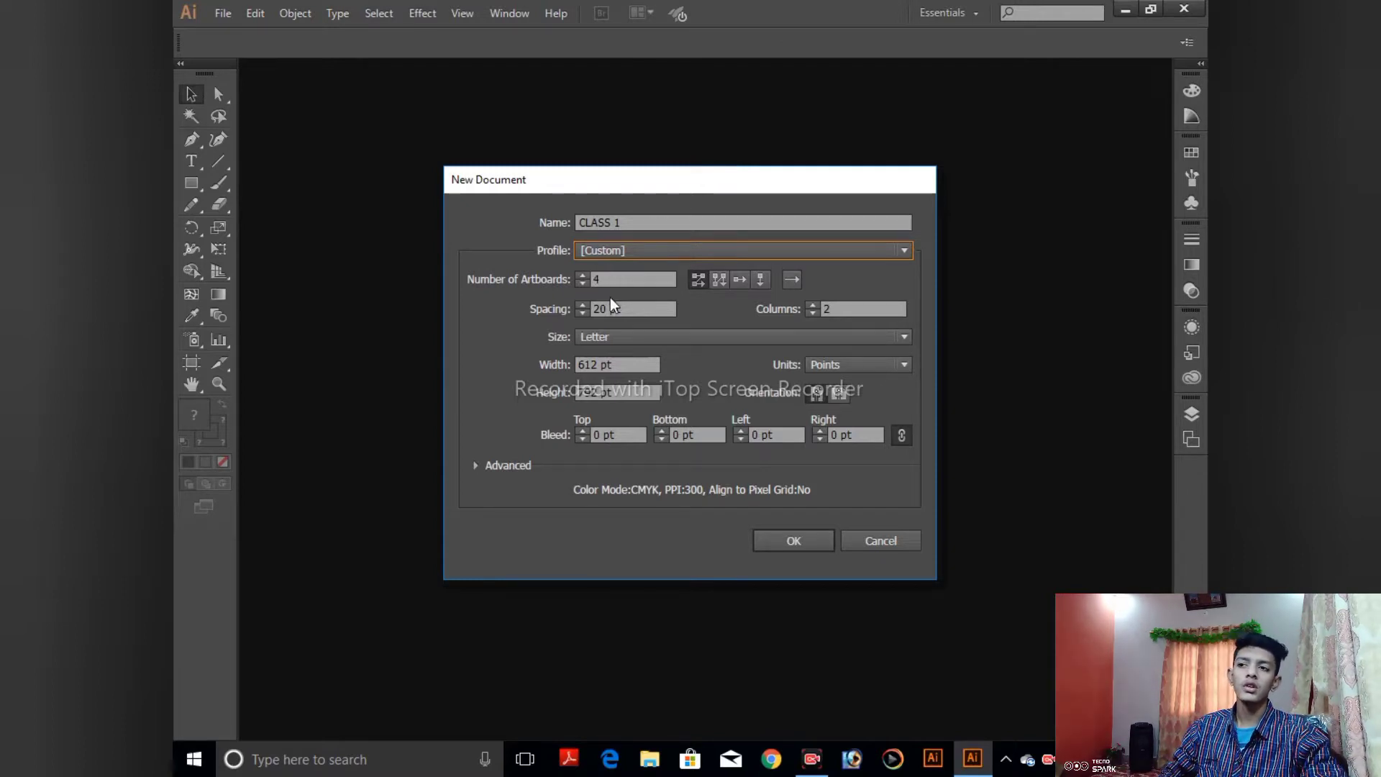
pyautogui.press('BackSpace')
pyautogui.write('2')
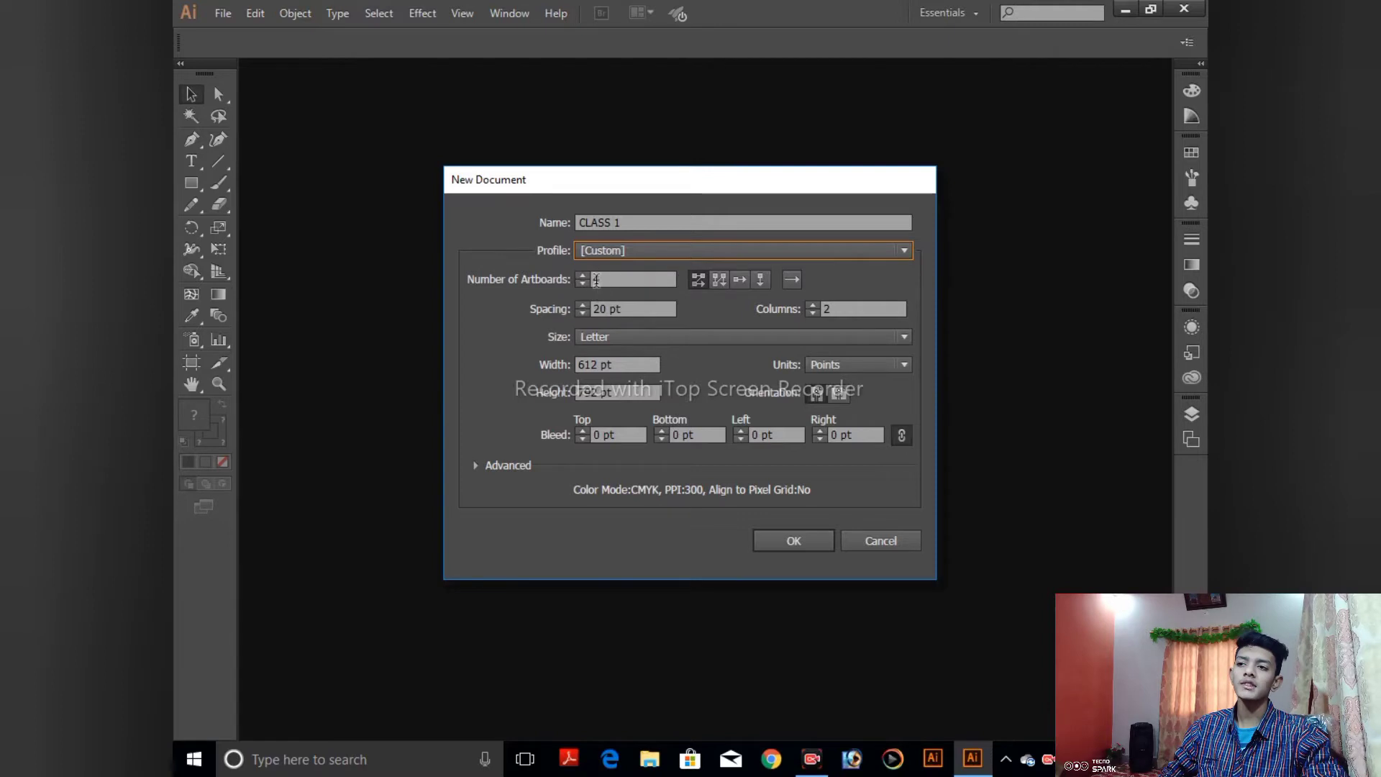
pyautogui.click(581, 277)
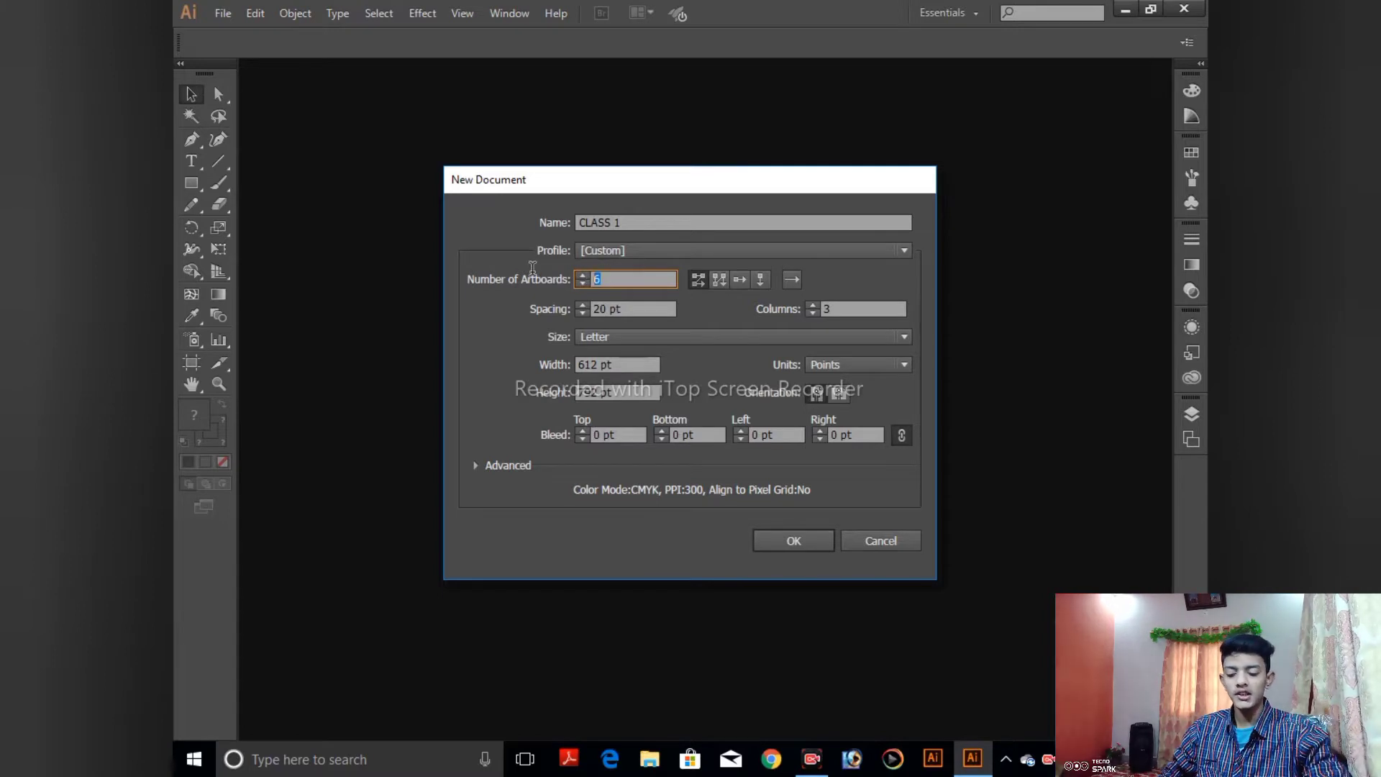
pyautogui.press('BackSpace')
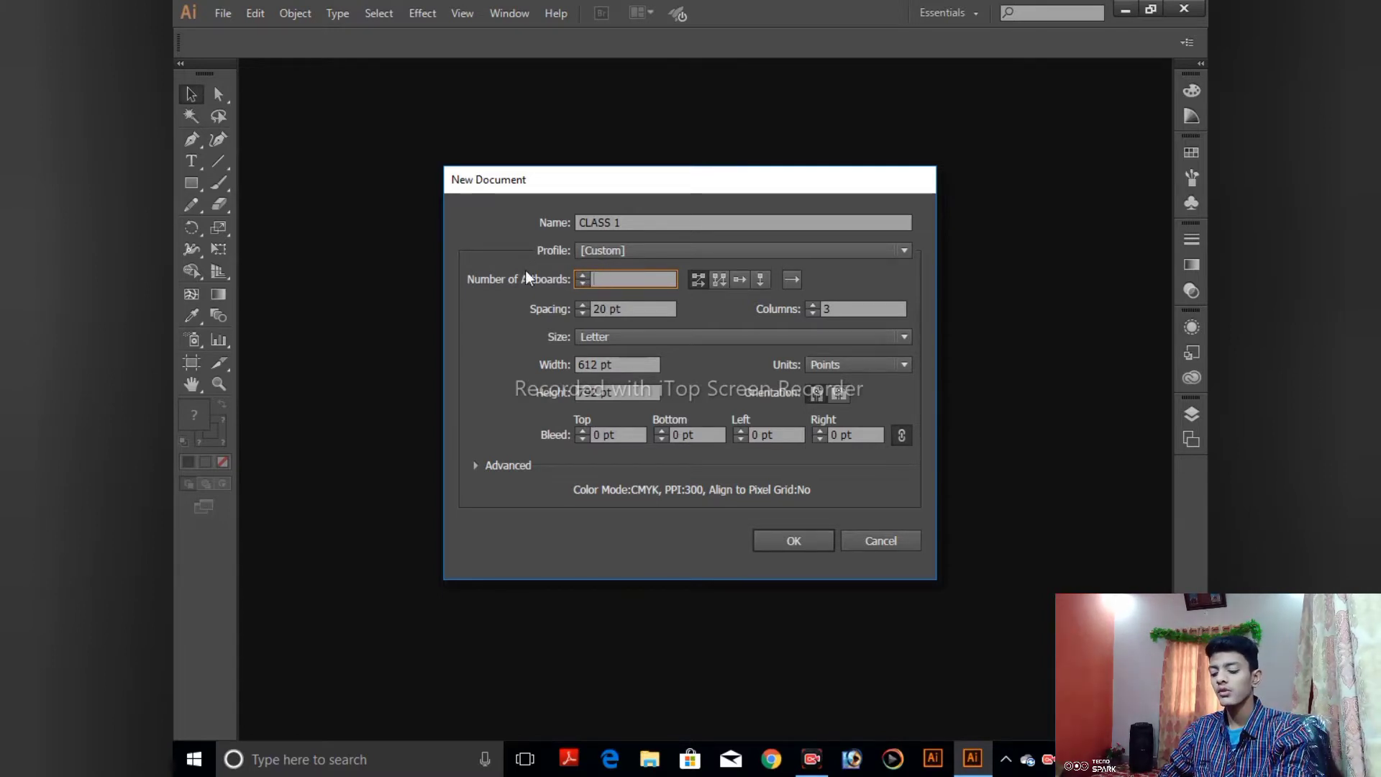
pyautogui.write('4')
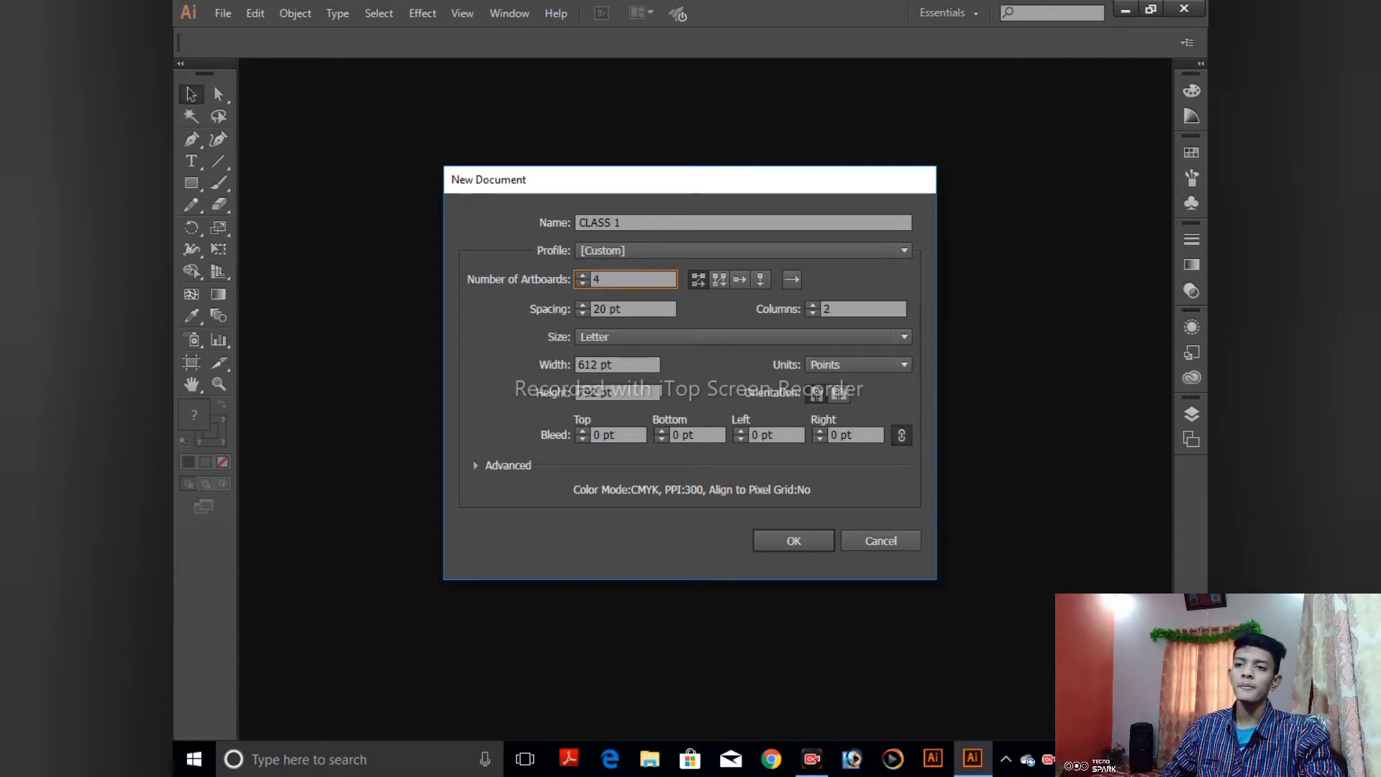
# - Set artboard spacing to 20 pt, keep Points units, and create the CLASS 1 document
pyautogui.doubleClick(596, 310)
pyautogui.write('20')
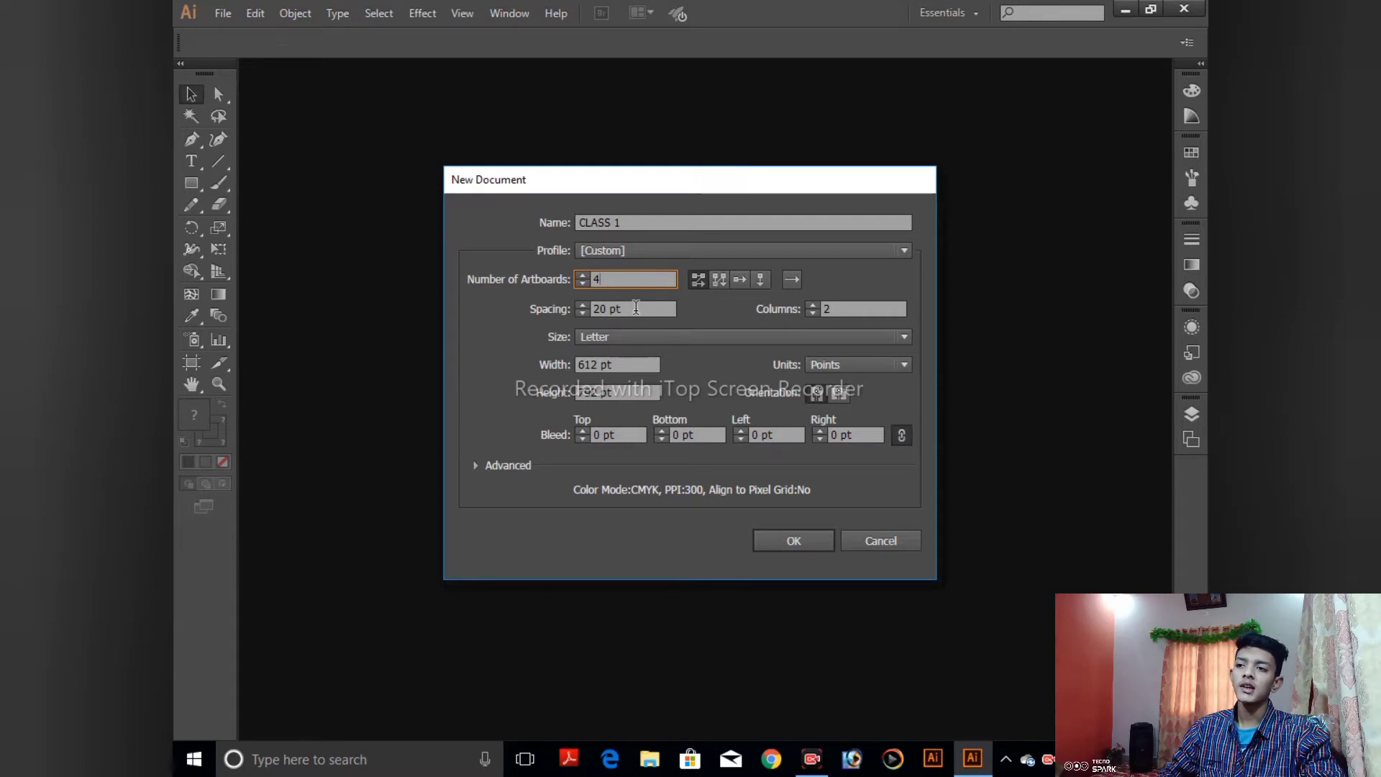
pyautogui.press('Tab')
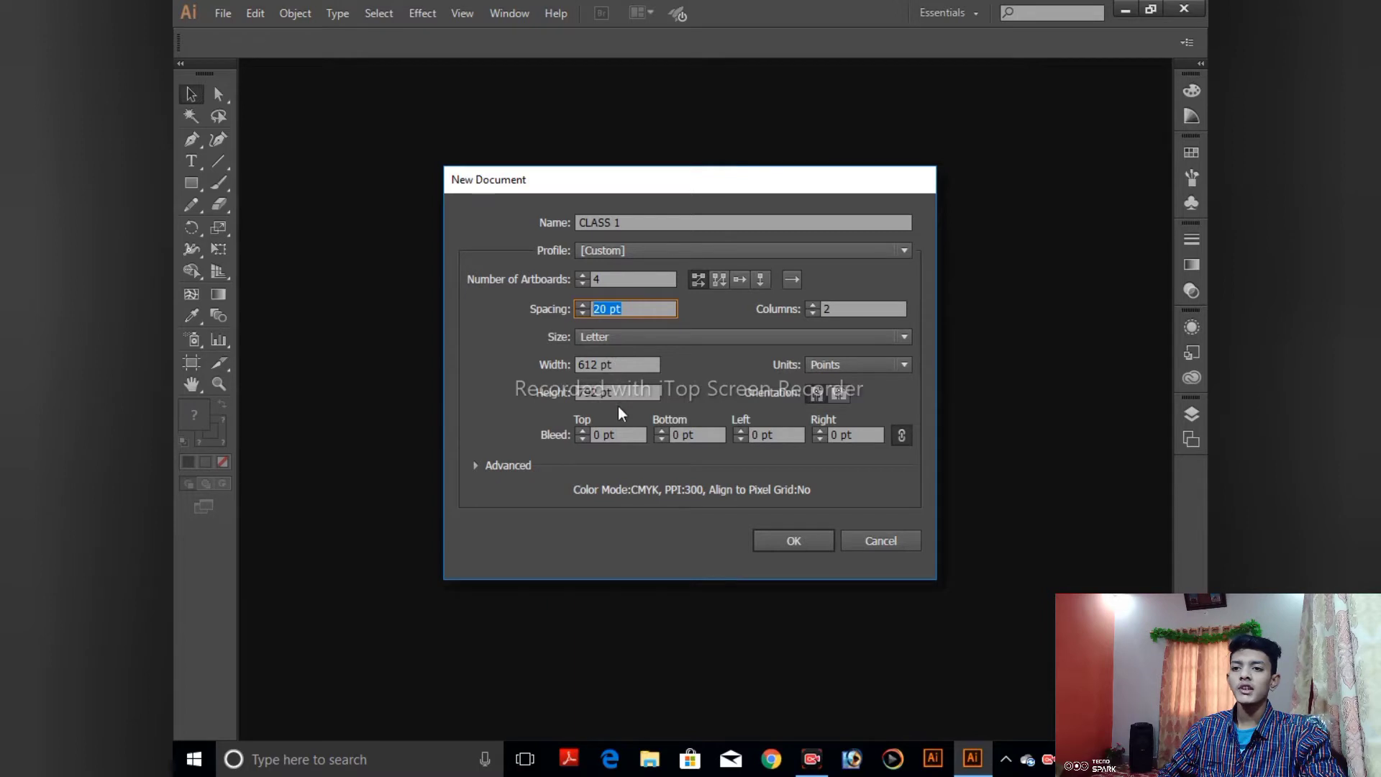
pyautogui.click(873, 371)
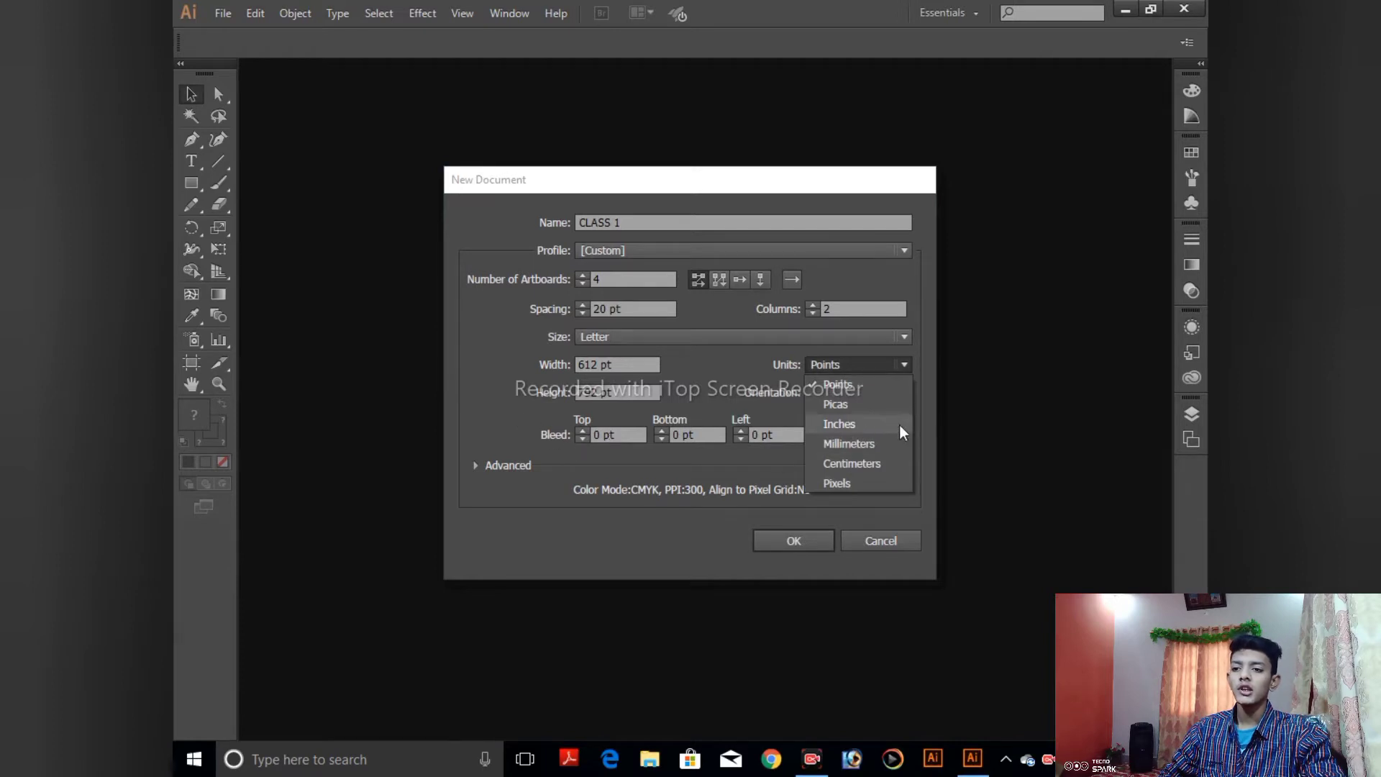
pyautogui.click(977, 366)
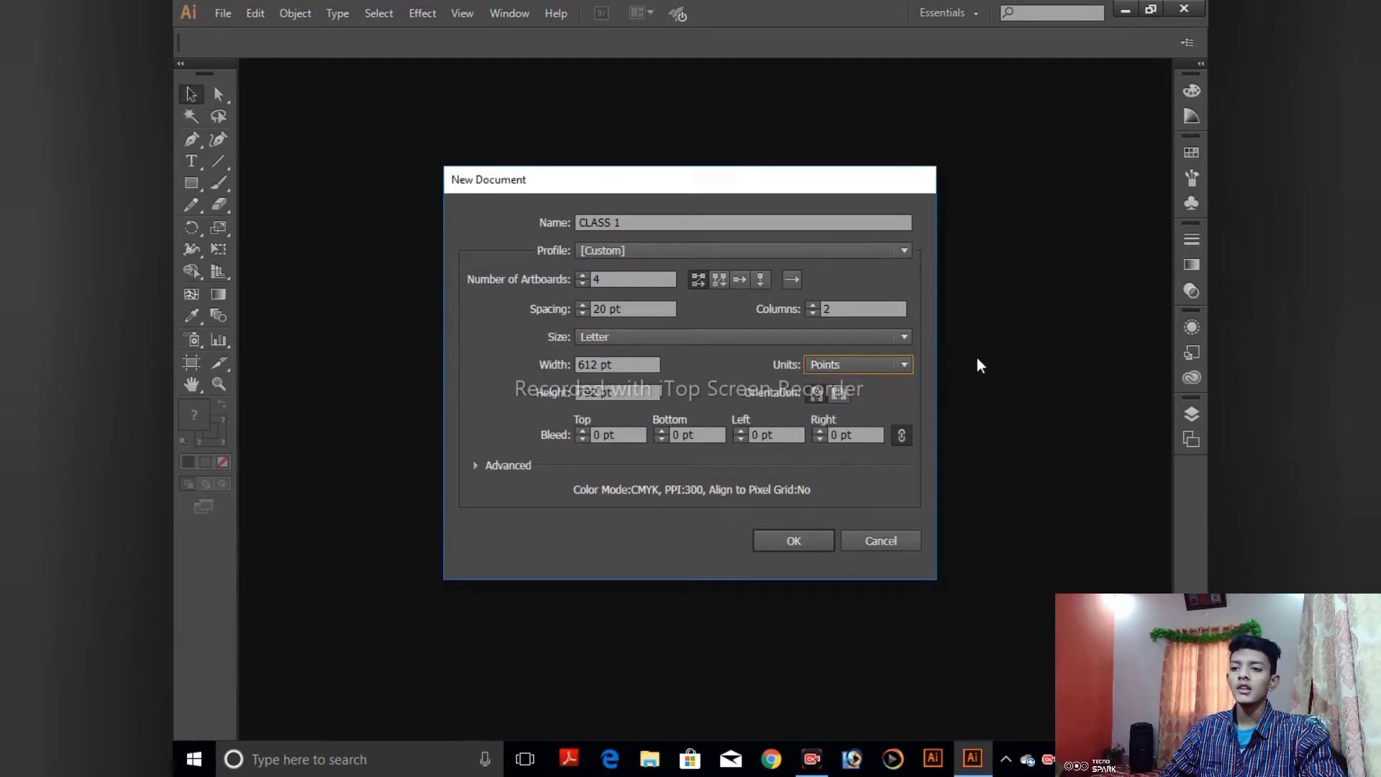
pyautogui.click(790, 543)
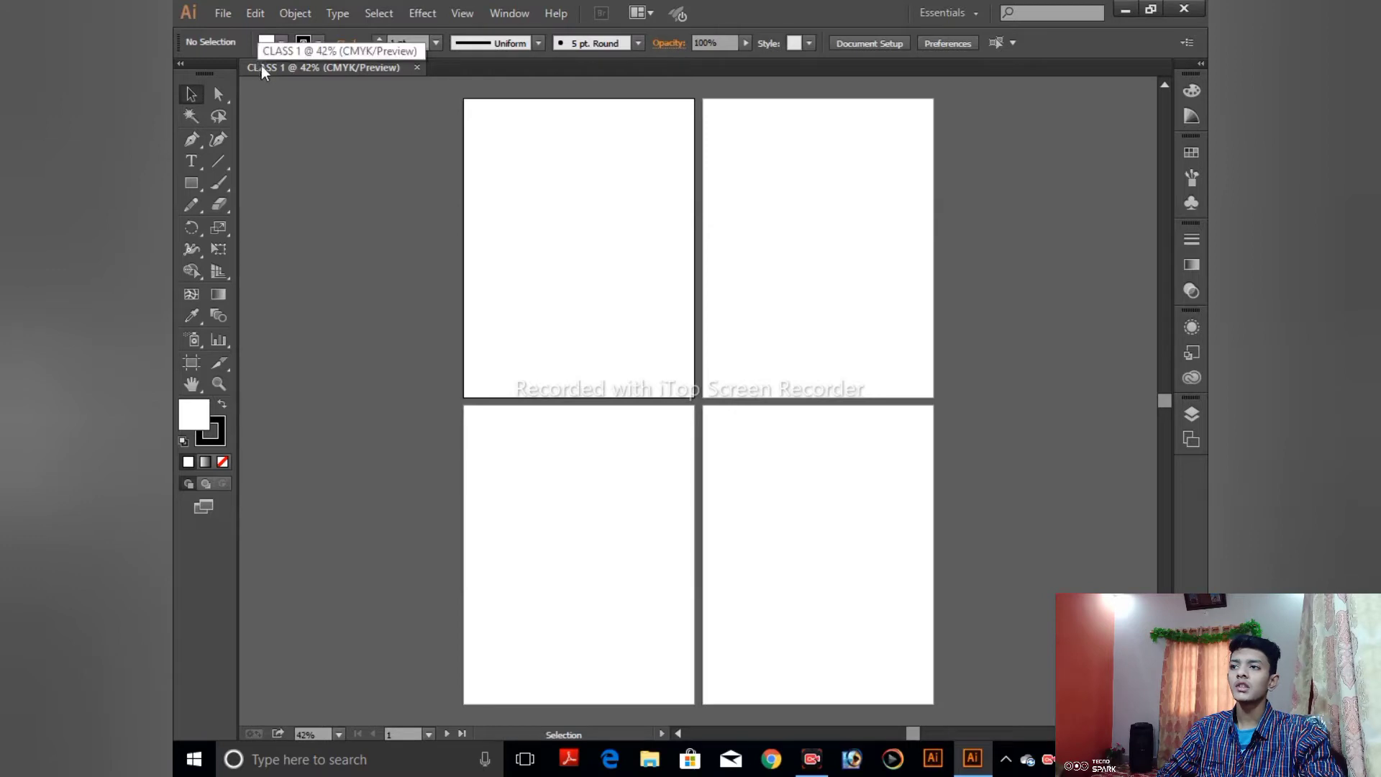
# - Close the CLASS 1 document from its tab
pyautogui.click(417, 68)
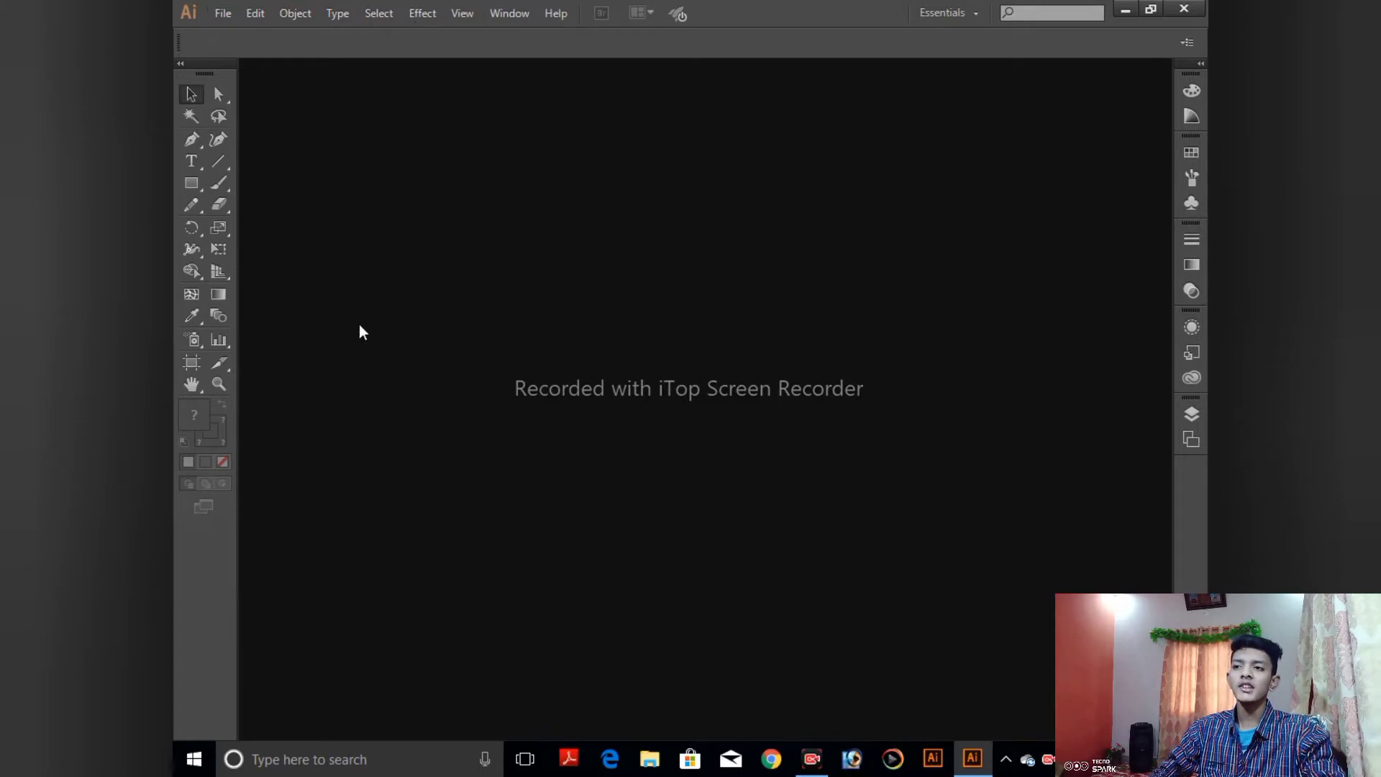
# - Create a new document with Ctrl+N: size A4, 1 artboard, portrait orientation
pyautogui.hotkey('ctrl', 'n')
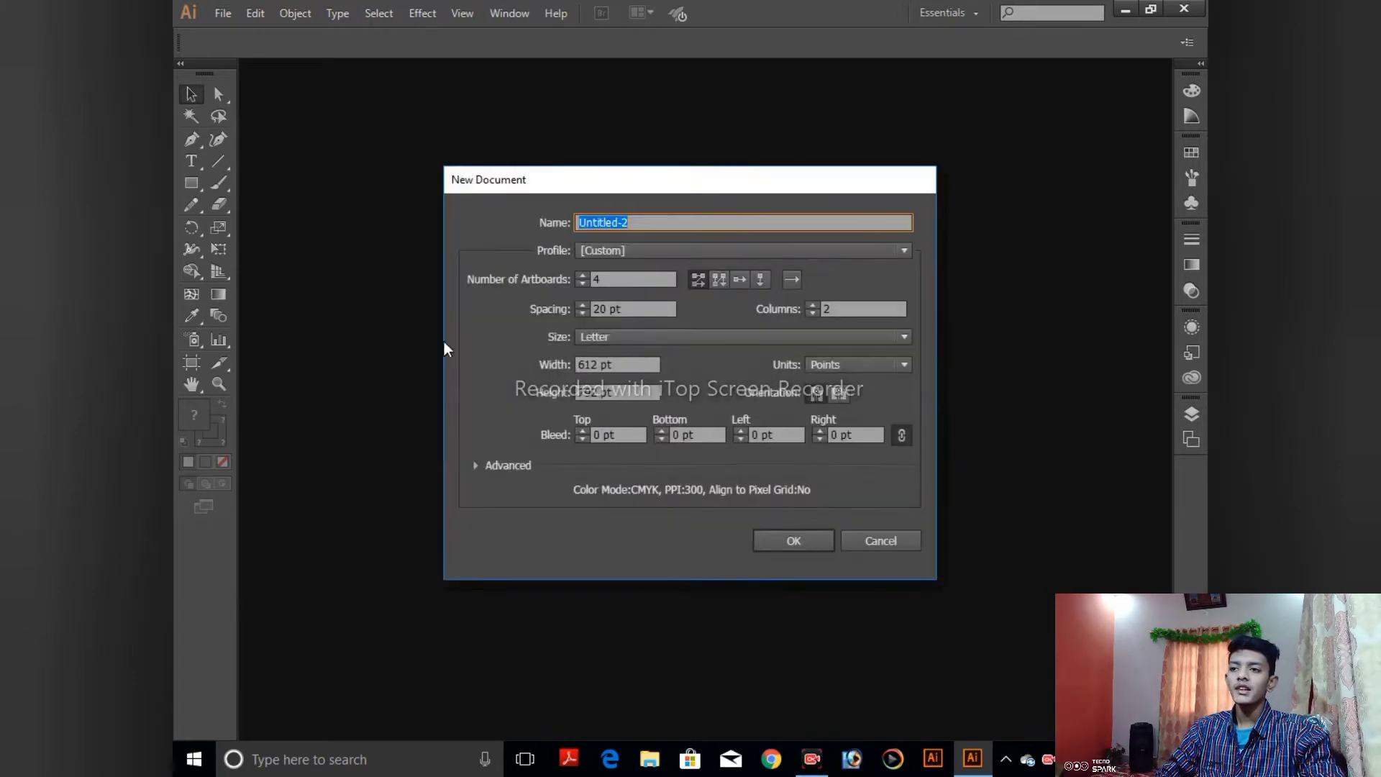
pyautogui.click(666, 343)
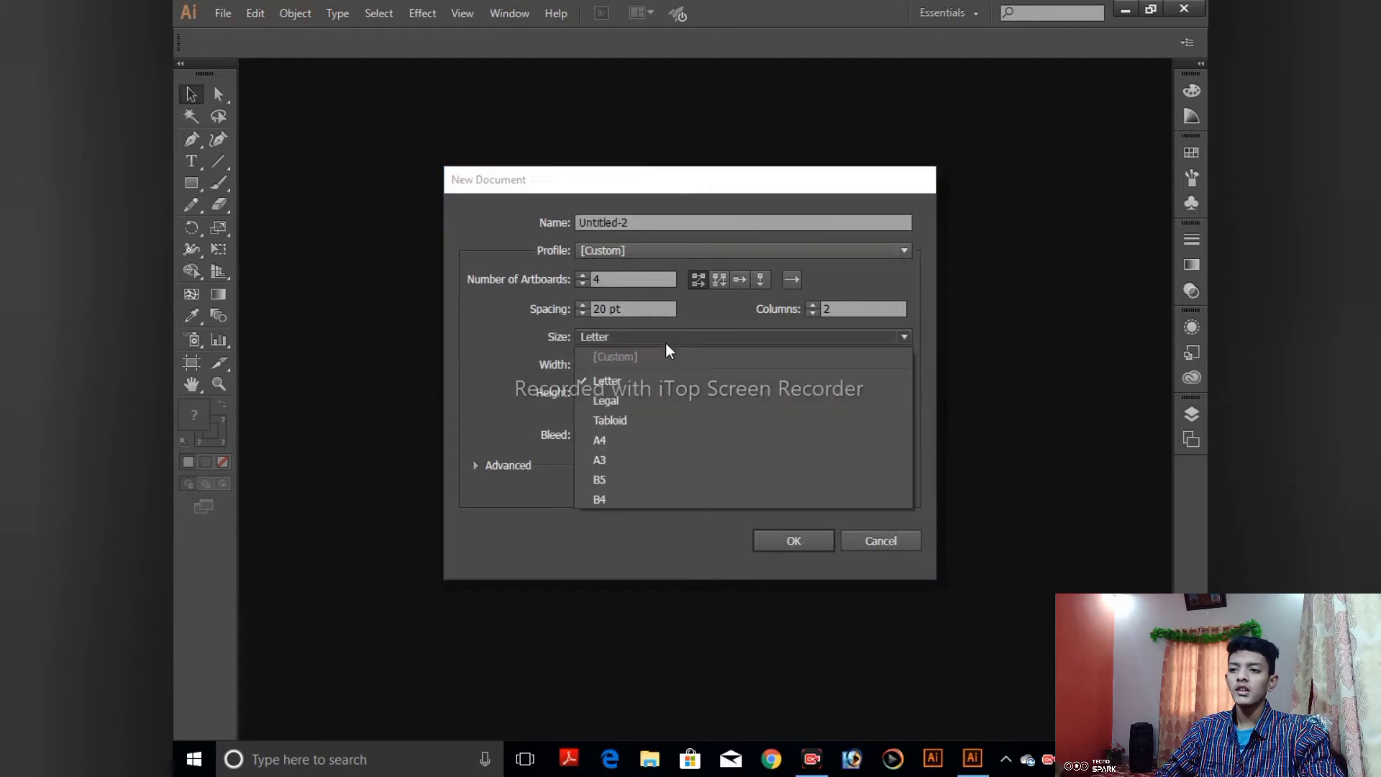
pyautogui.click(624, 447)
pyautogui.click(524, 282)
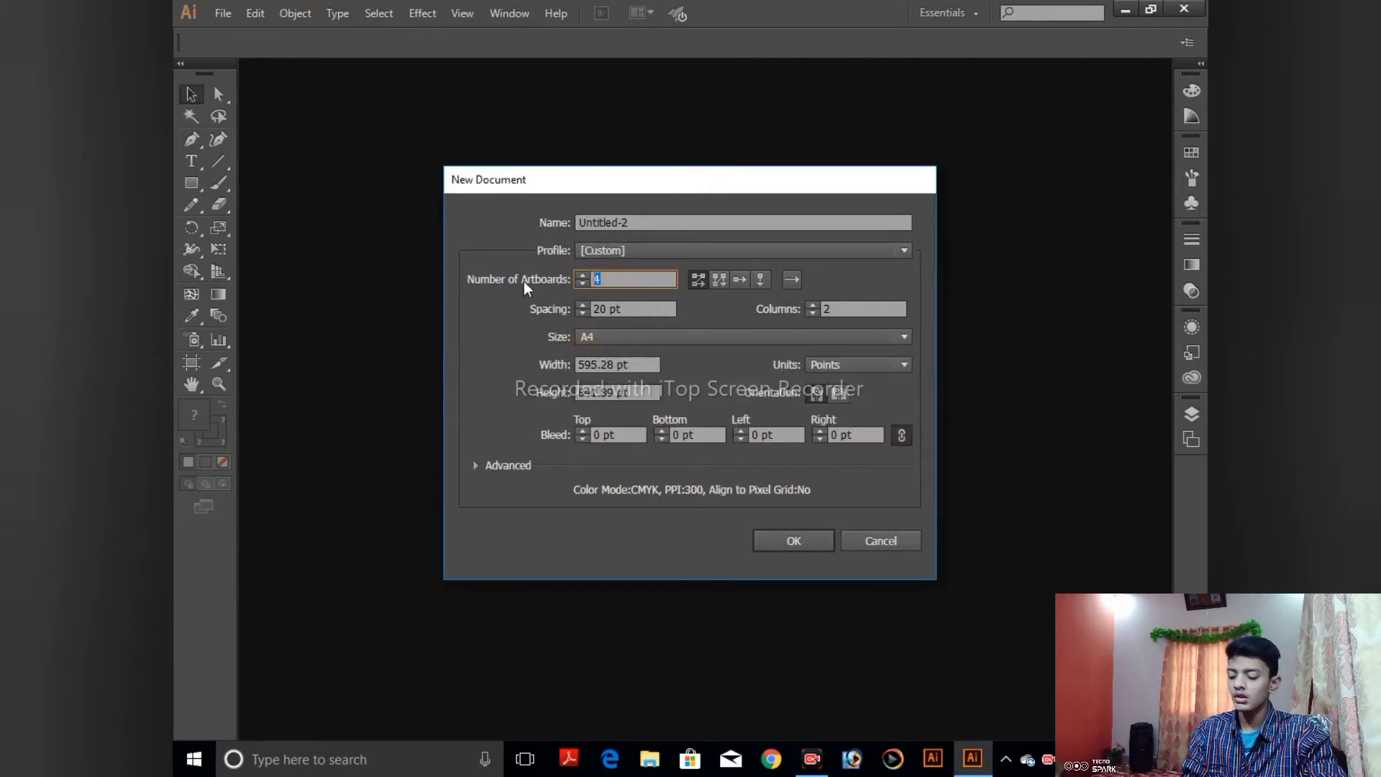
pyautogui.write('1')
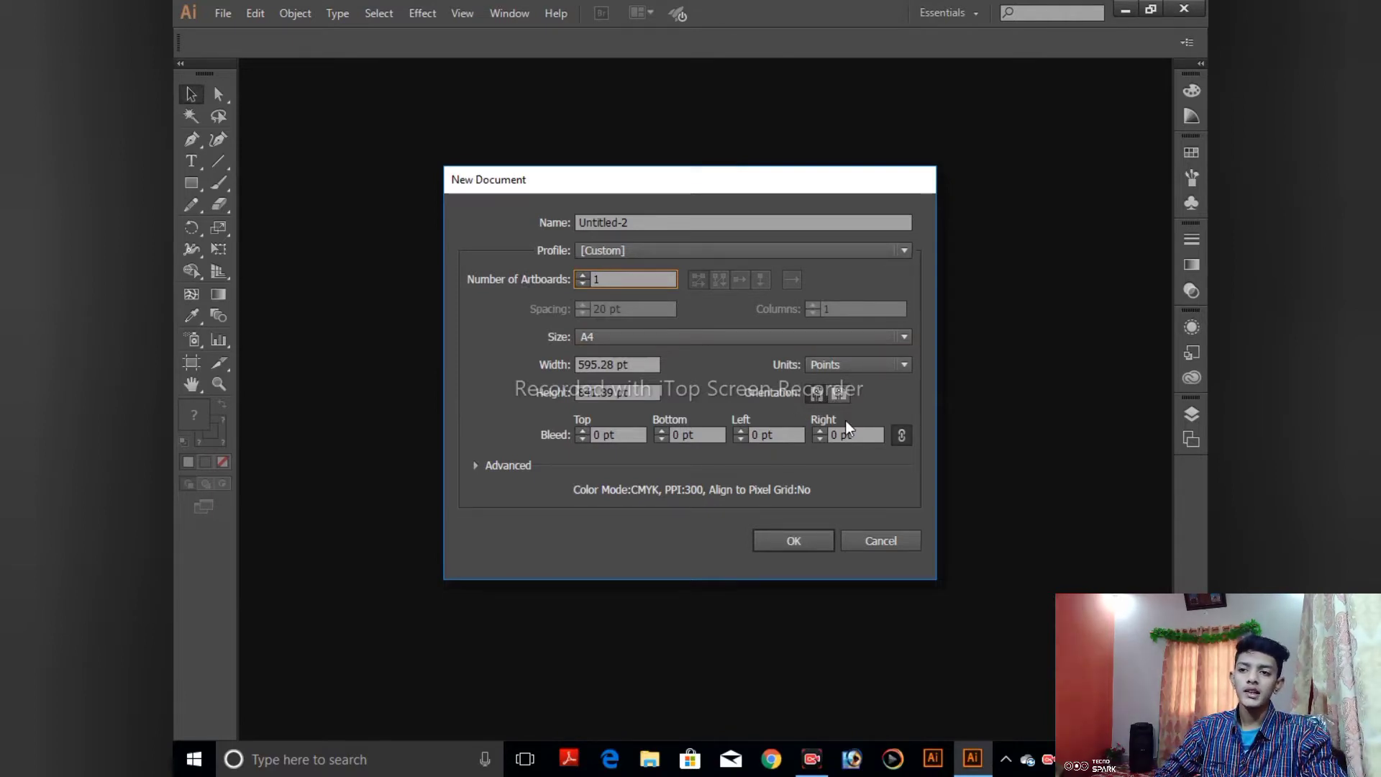
pyautogui.click(840, 400)
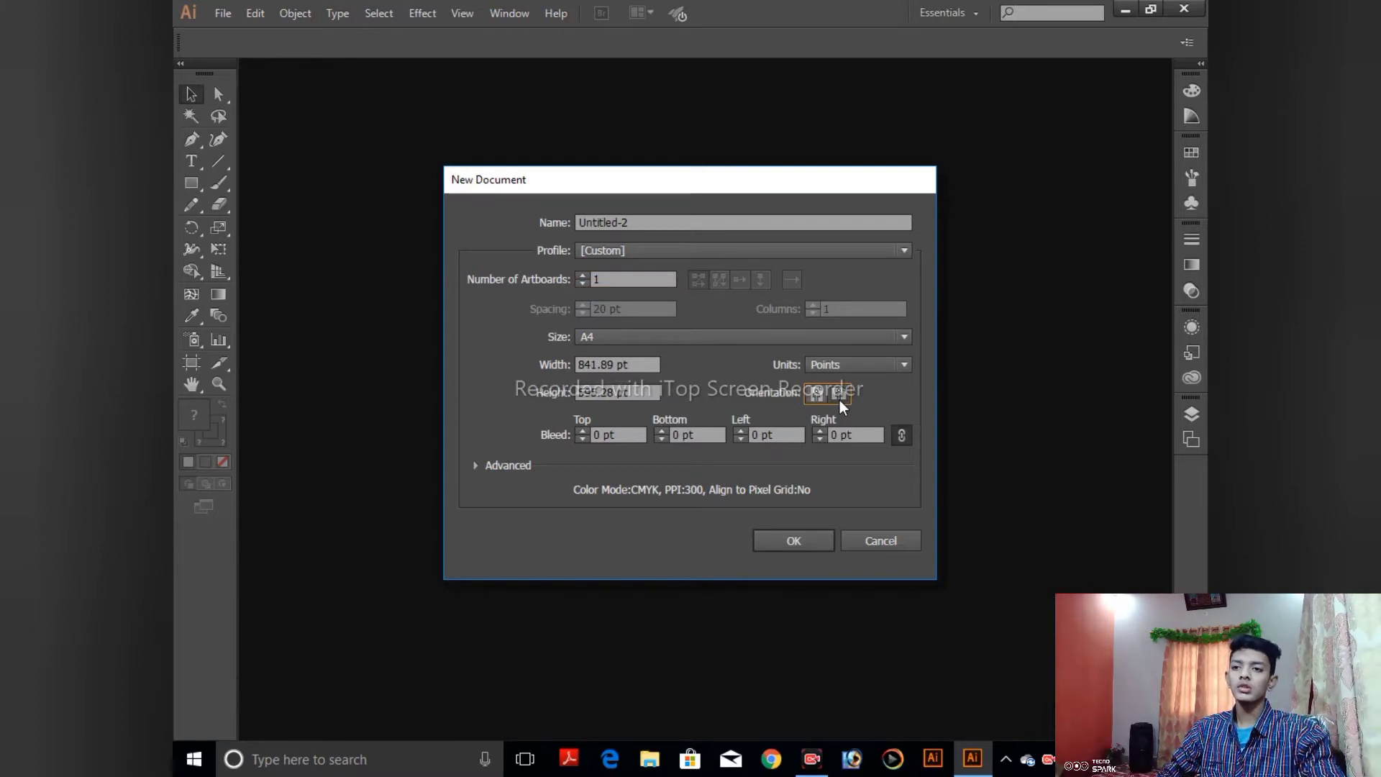
pyautogui.click(813, 396)
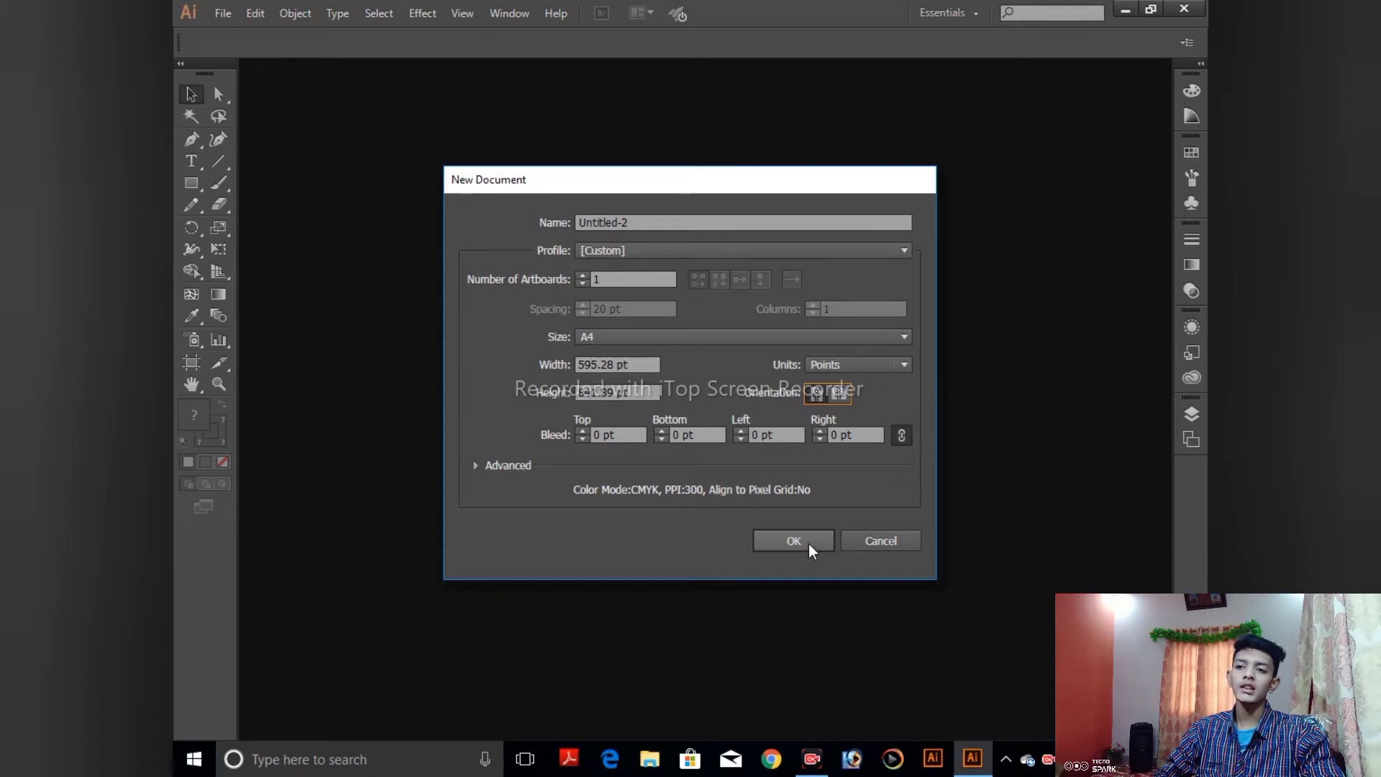
pyautogui.click(808, 545)
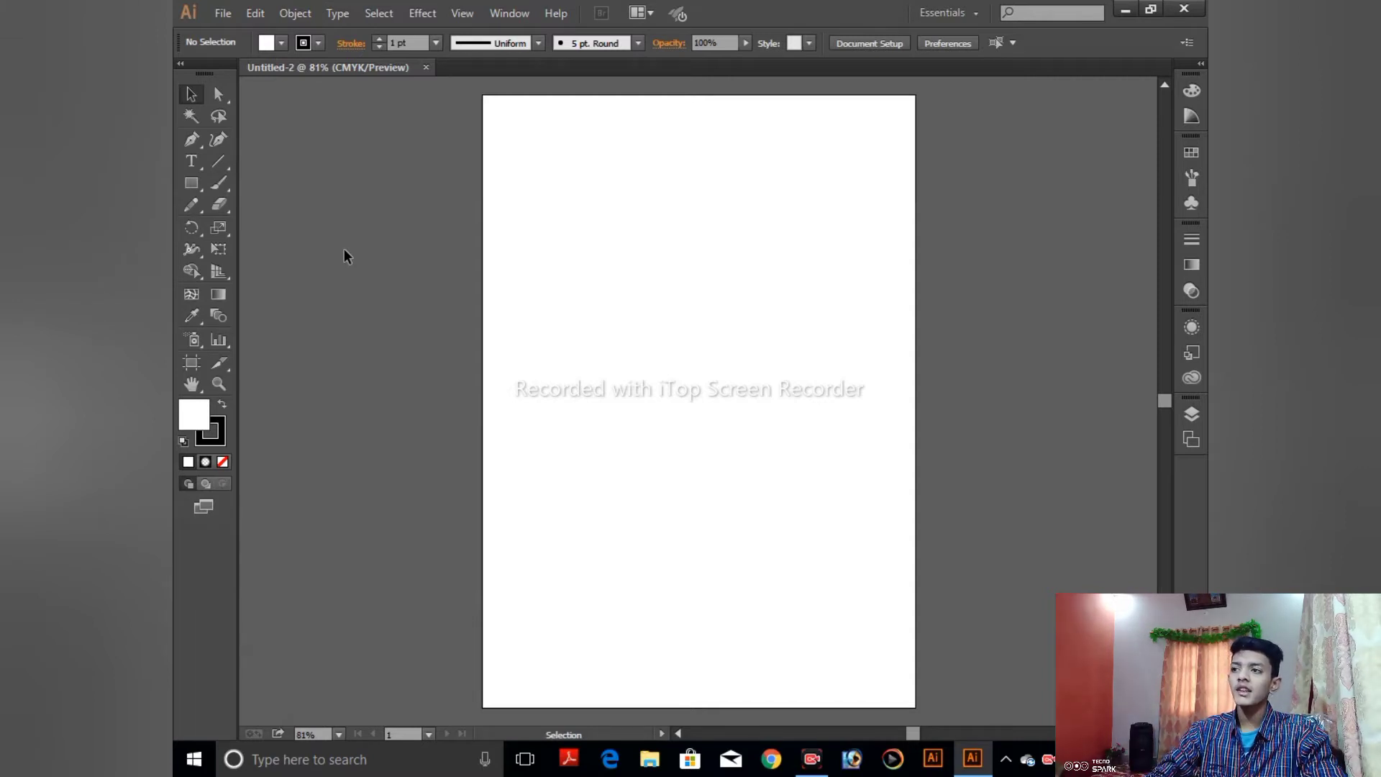
# - Select the Rectangle tool with the M shortcut
pyautogui.press('m')
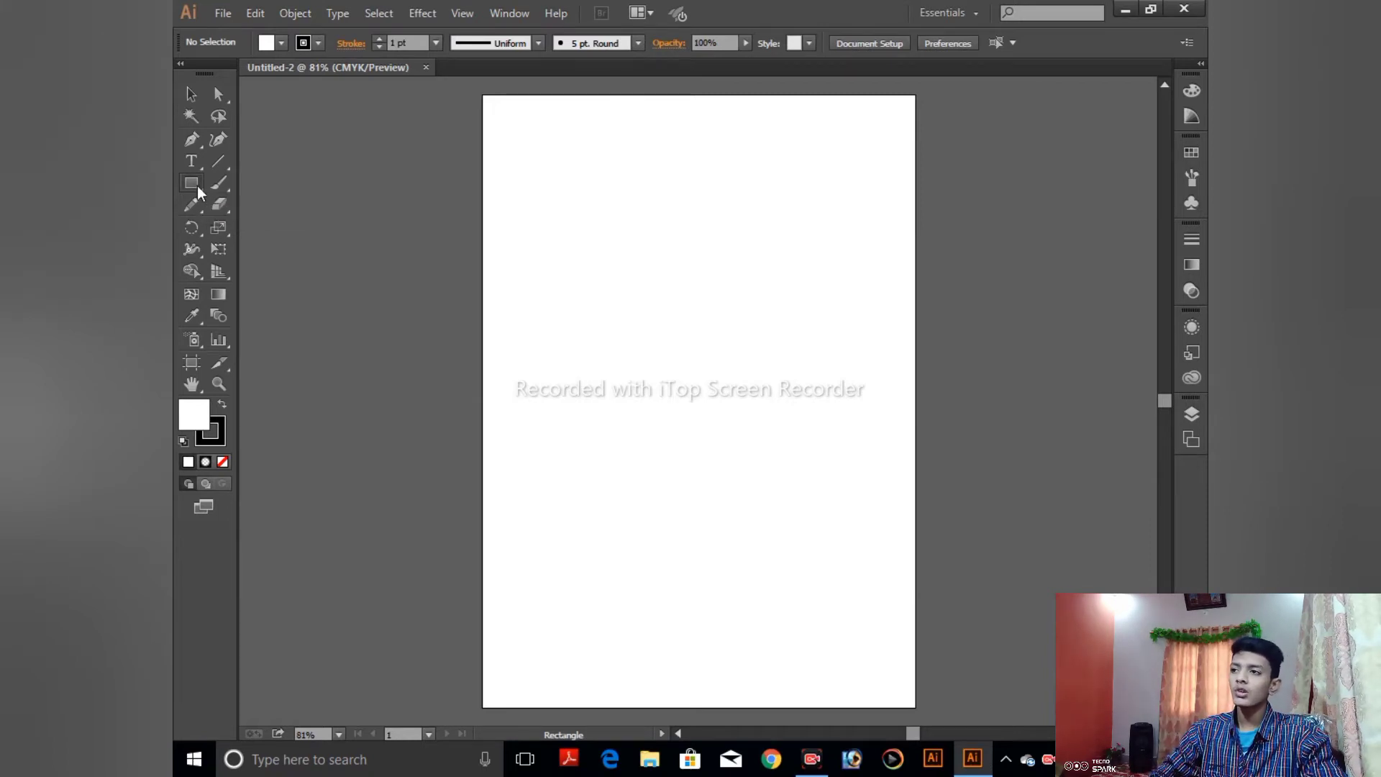
pyautogui.click(200, 187)
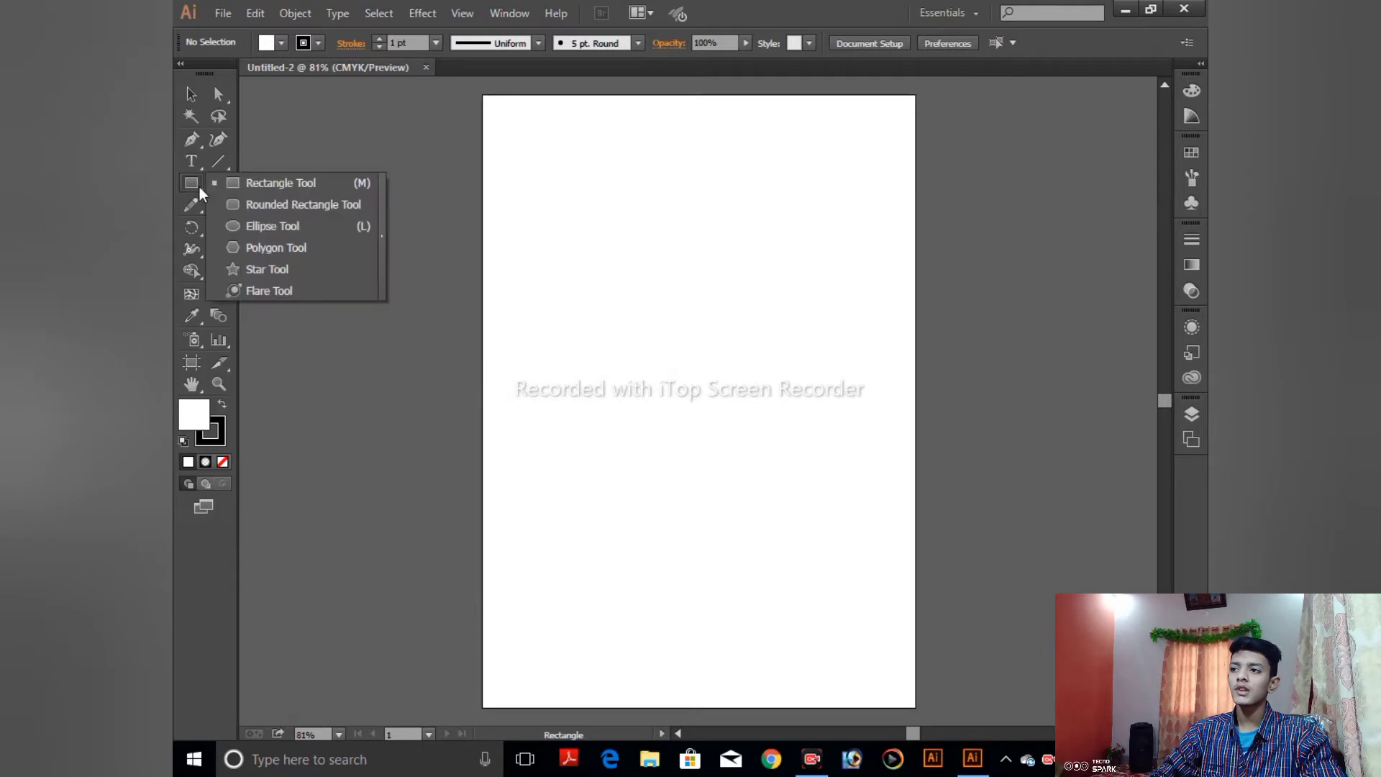
pyautogui.click(289, 148)
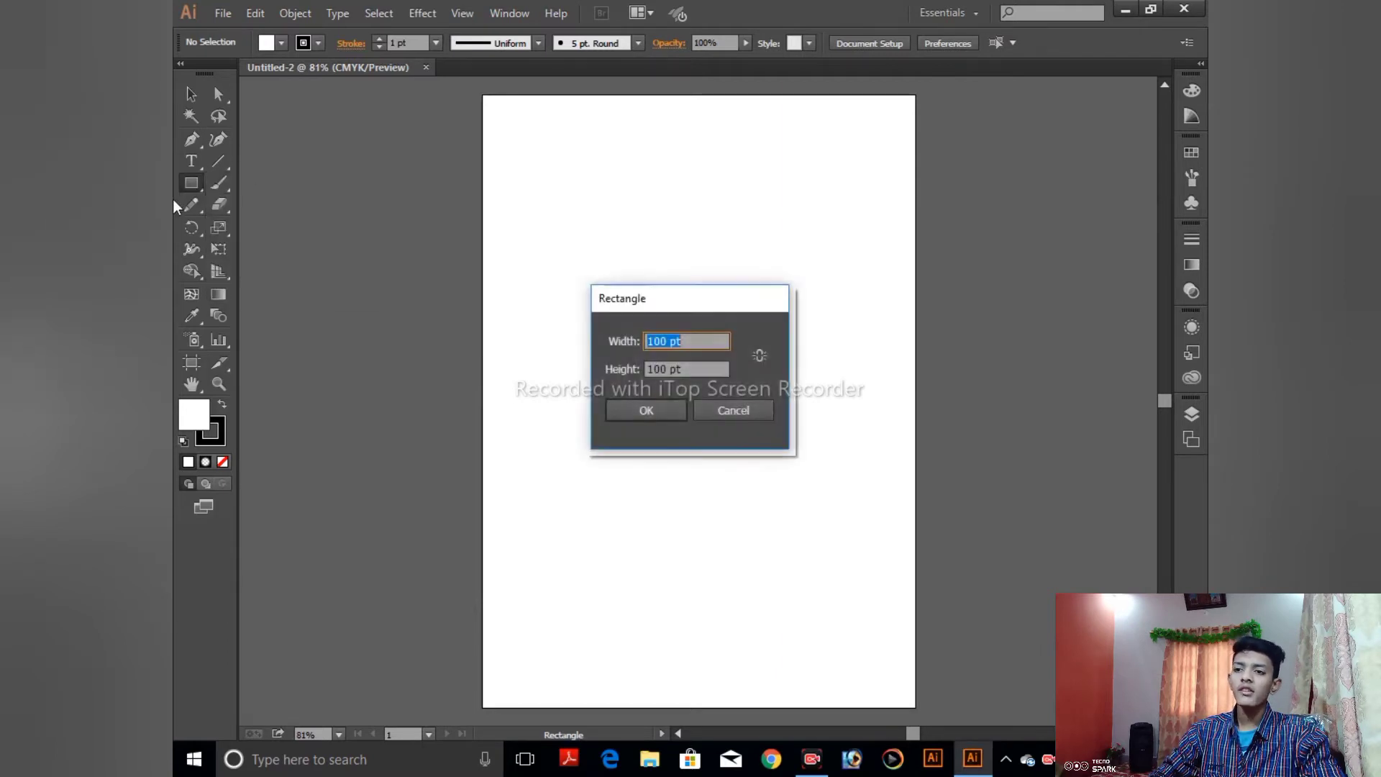
pyautogui.click(740, 405)
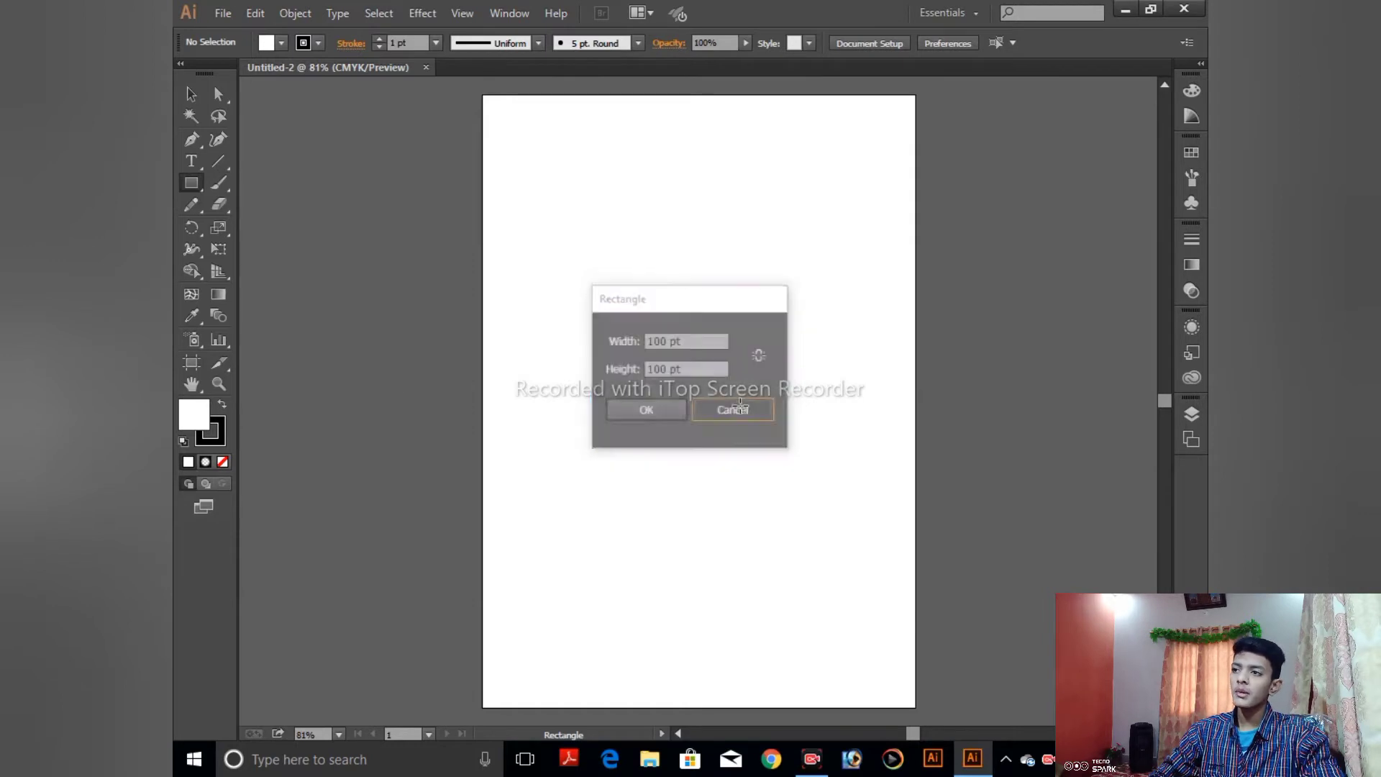
pyautogui.click(184, 158)
pyautogui.click(193, 141)
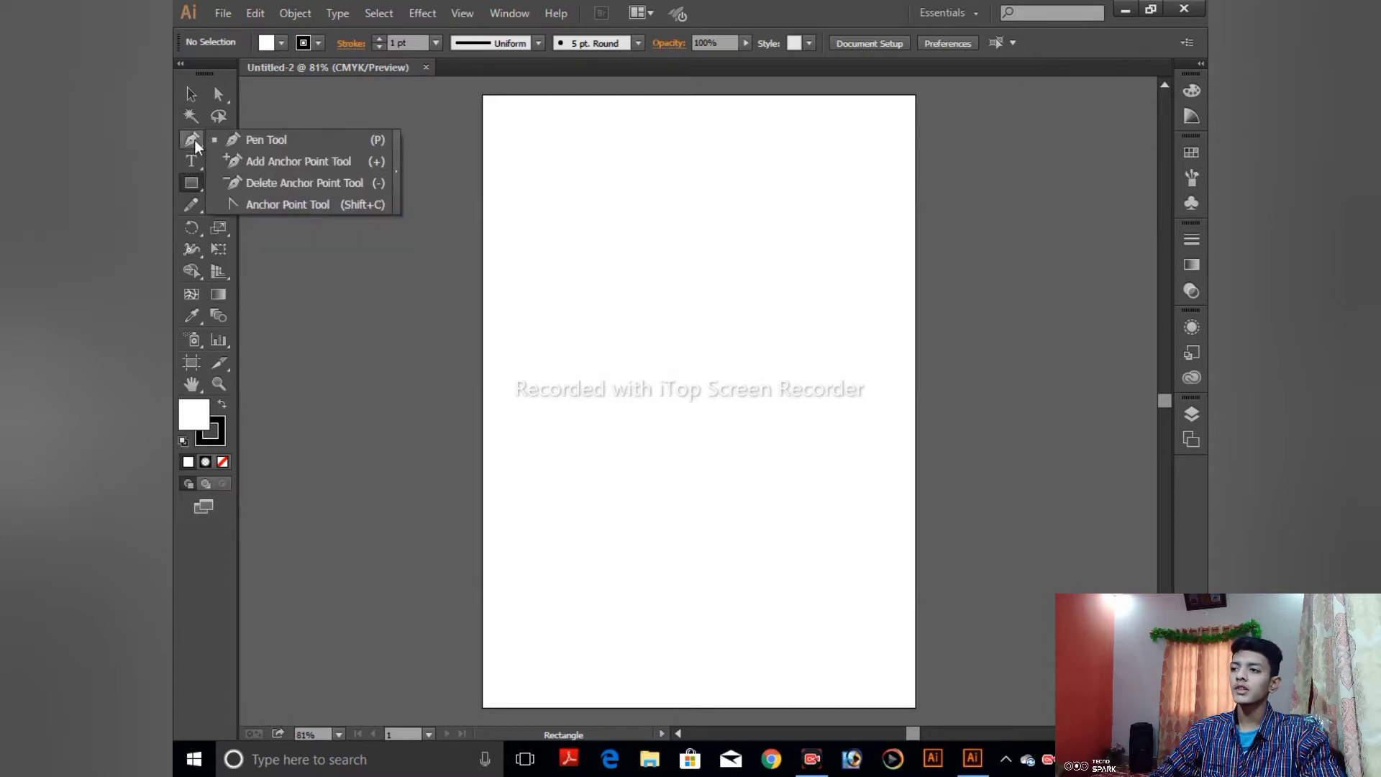
pyautogui.click(225, 278)
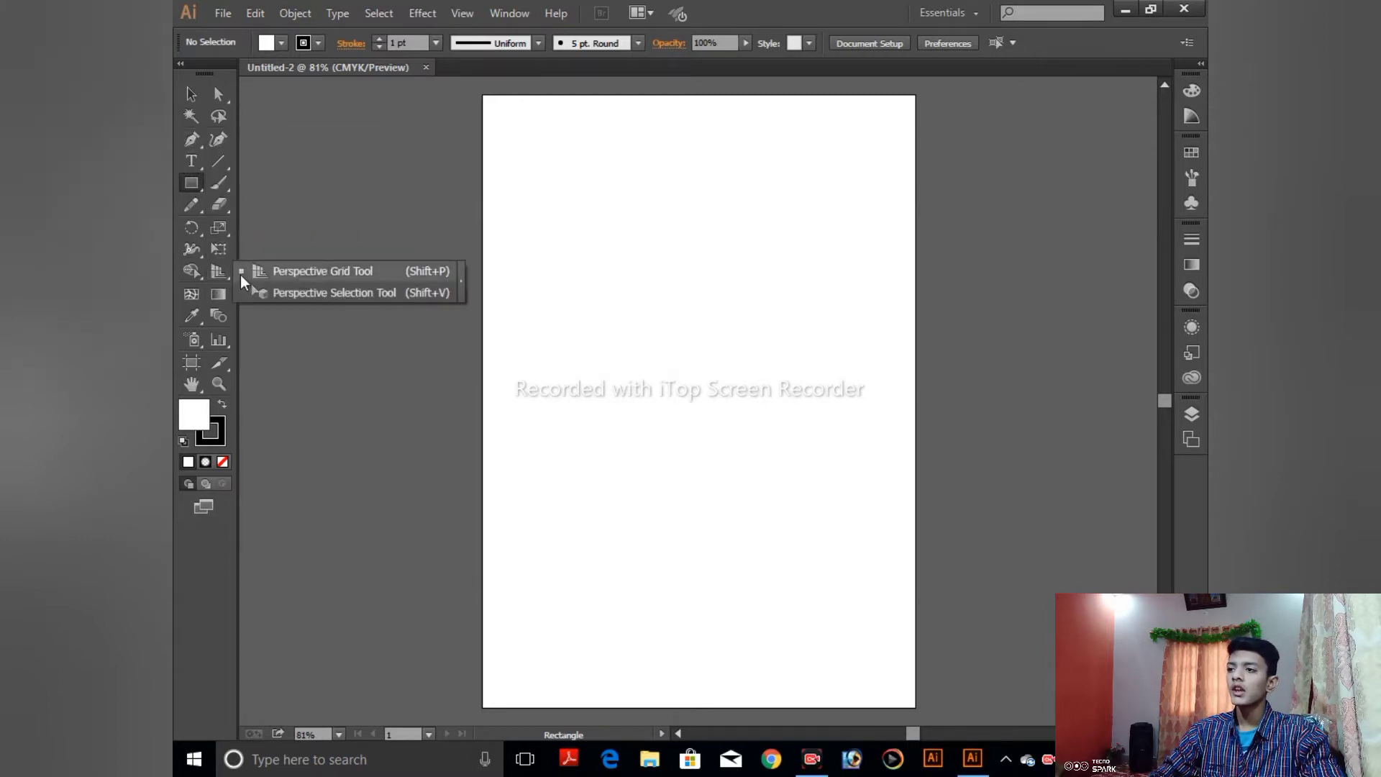
pyautogui.click(189, 315)
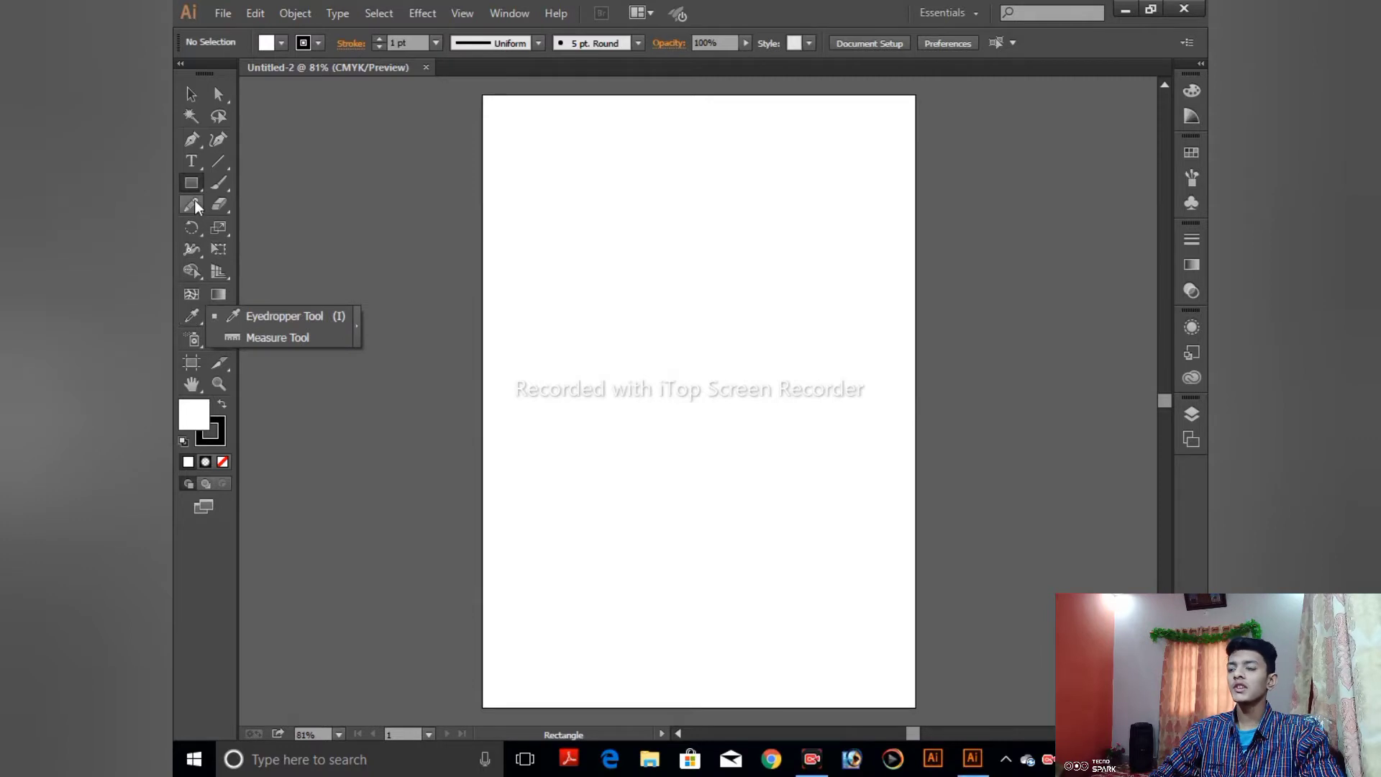
pyautogui.click(180, 102)
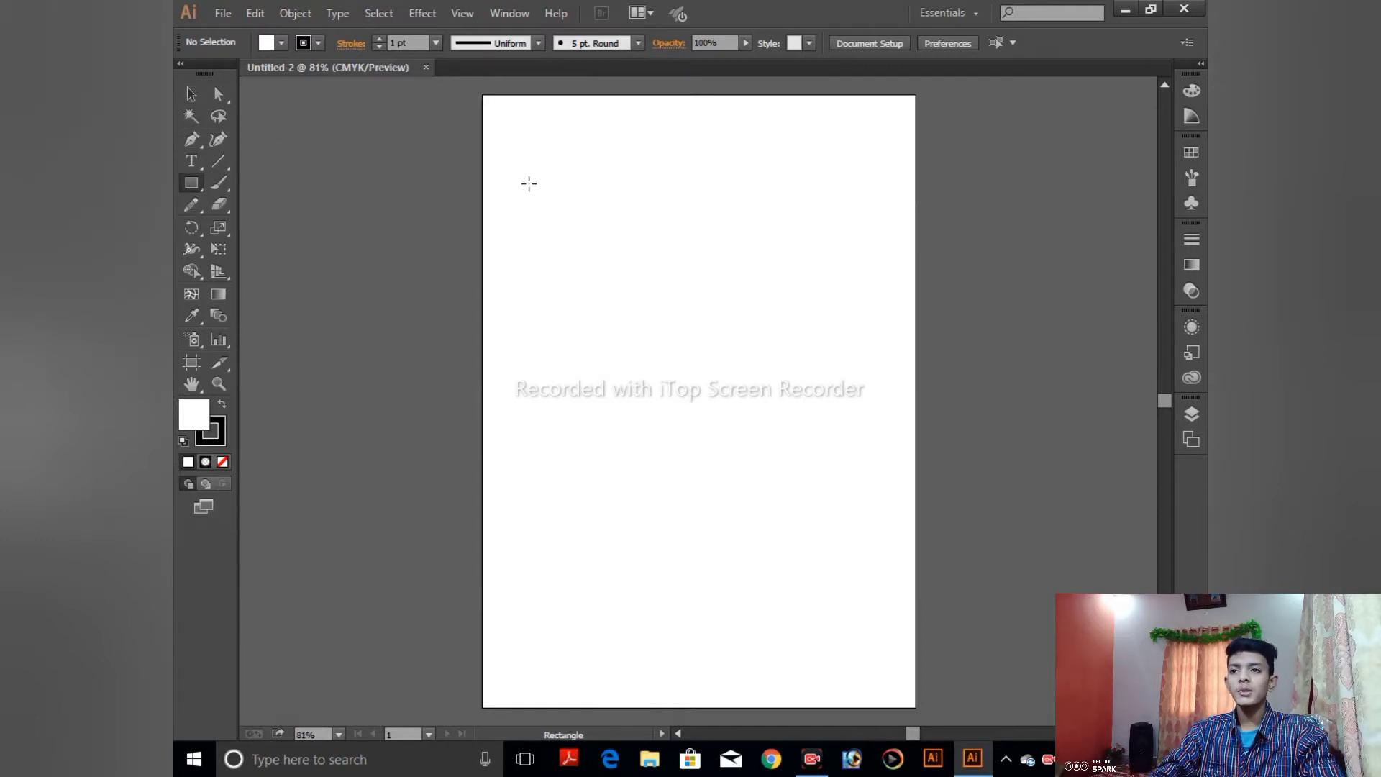
# - Draw a large and a small test rectangle, practising deleting and undoing the small one
pyautogui.moveTo(529, 183); pyautogui.dragTo(868, 442)
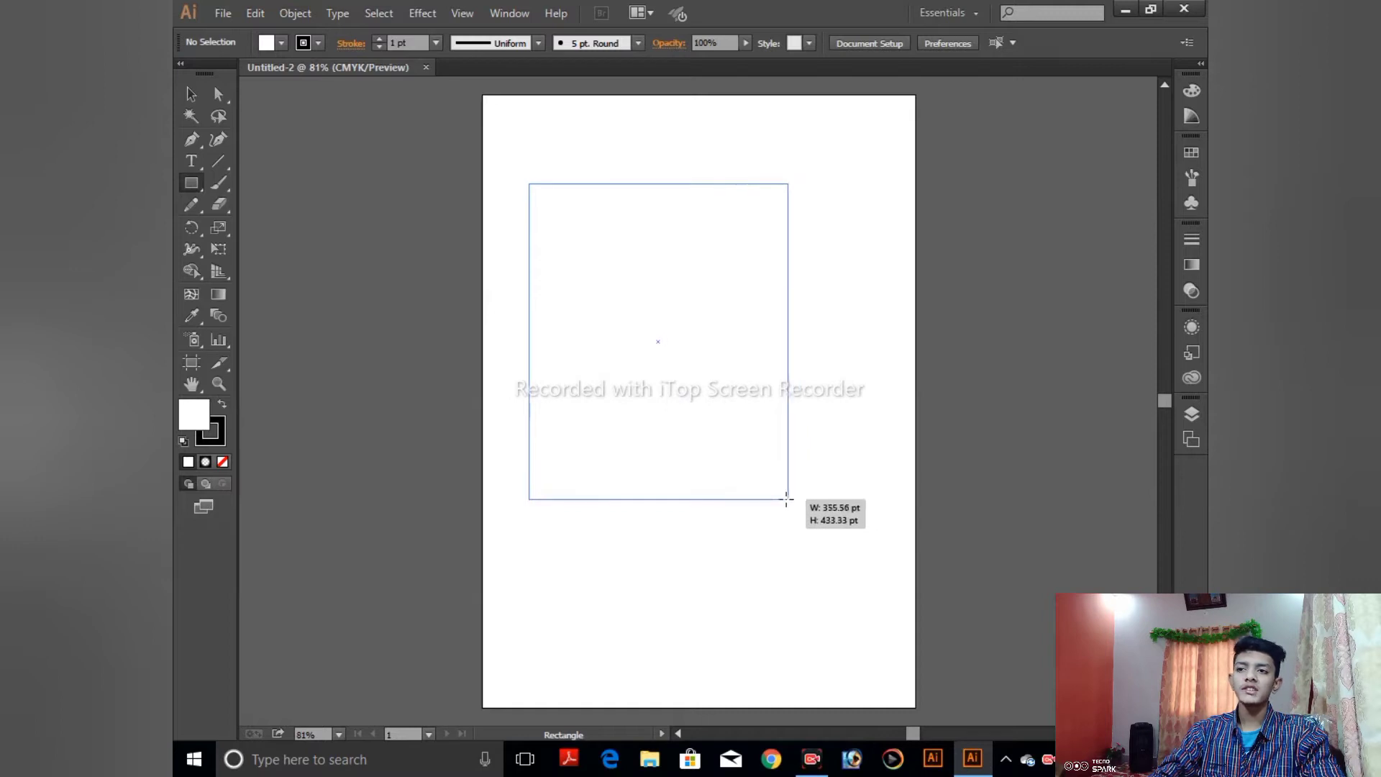
pyautogui.moveTo(868, 441); pyautogui.dragTo(785, 439)
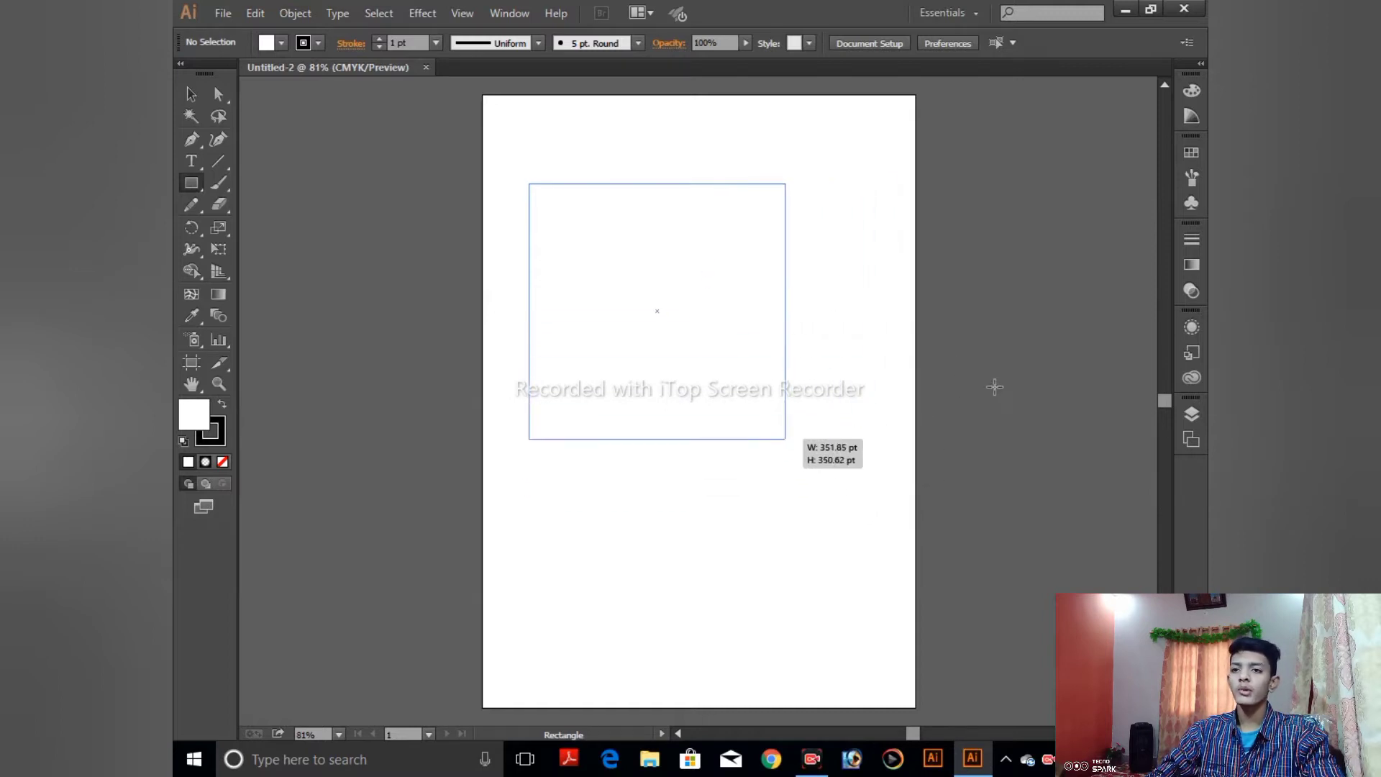
pyautogui.moveTo(860, 311); pyautogui.dragTo(996, 388)
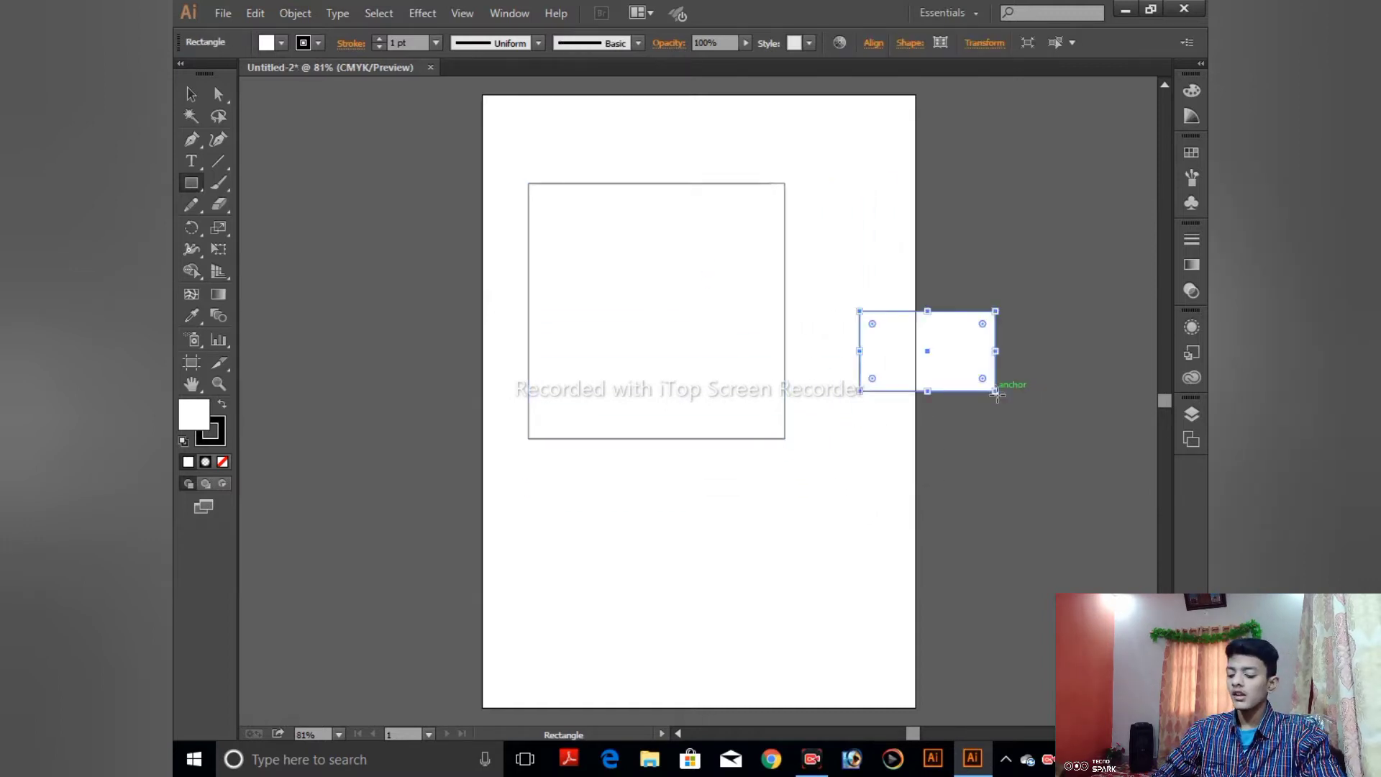
pyautogui.press('Delete')
pyautogui.hotkey('ctrl', 'z')
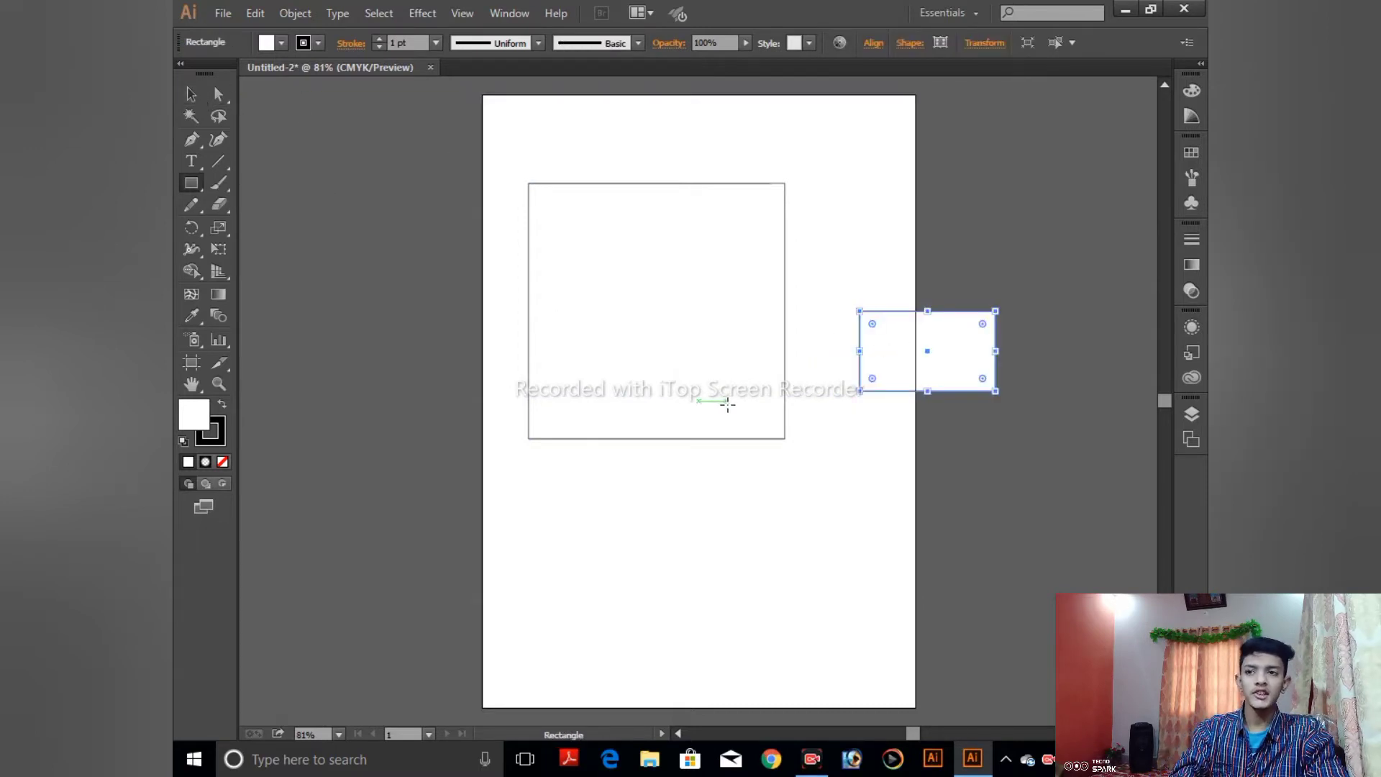
pyautogui.press('Delete')
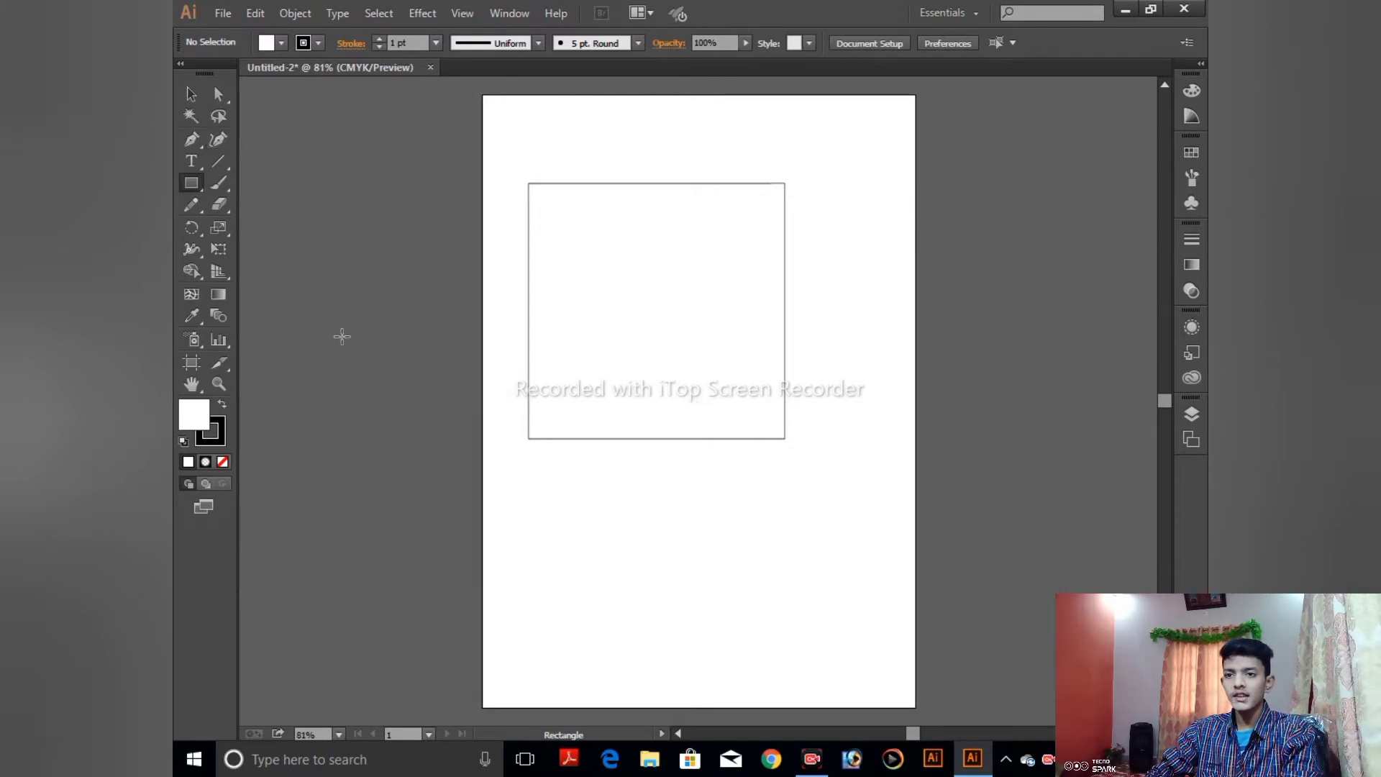
pyautogui.hotkey('ctrl', 'z')
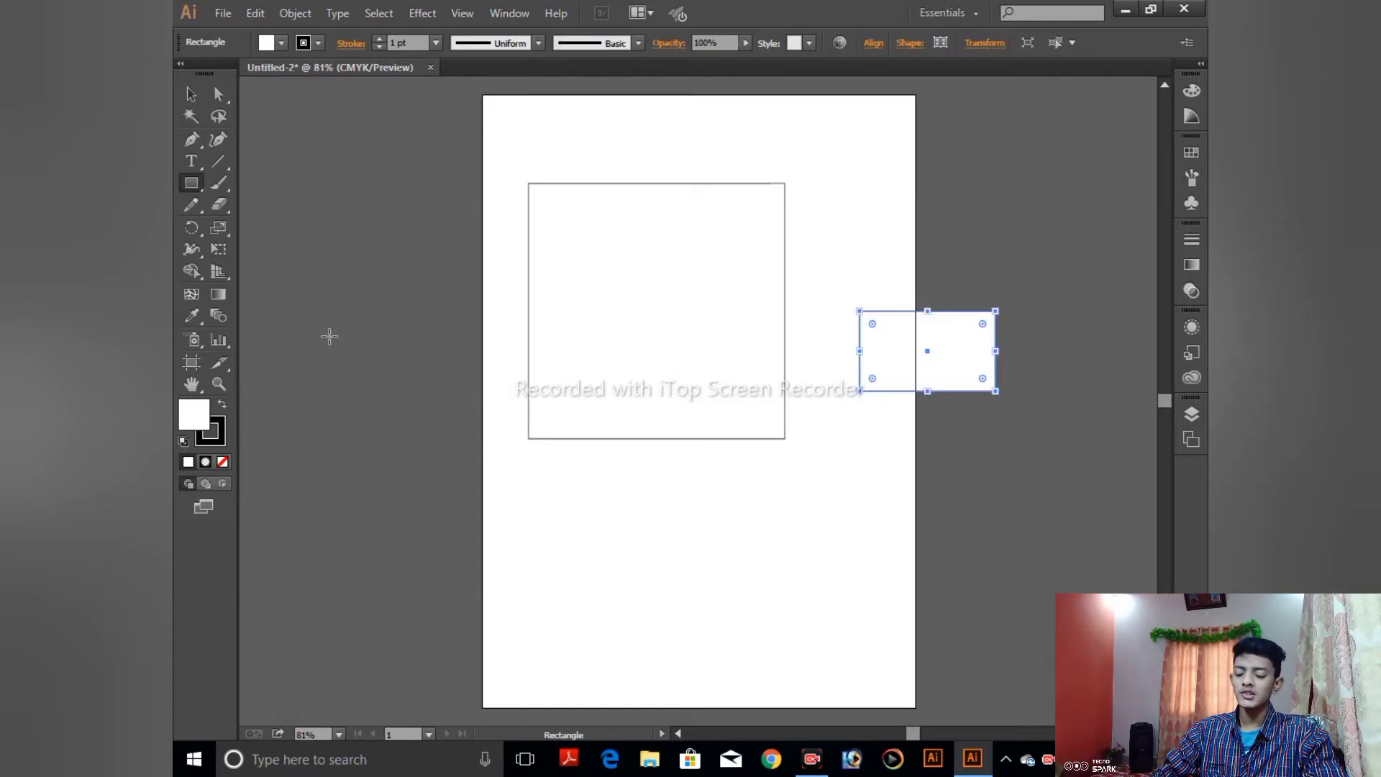
pyautogui.hotkey('ctrl', 'z')
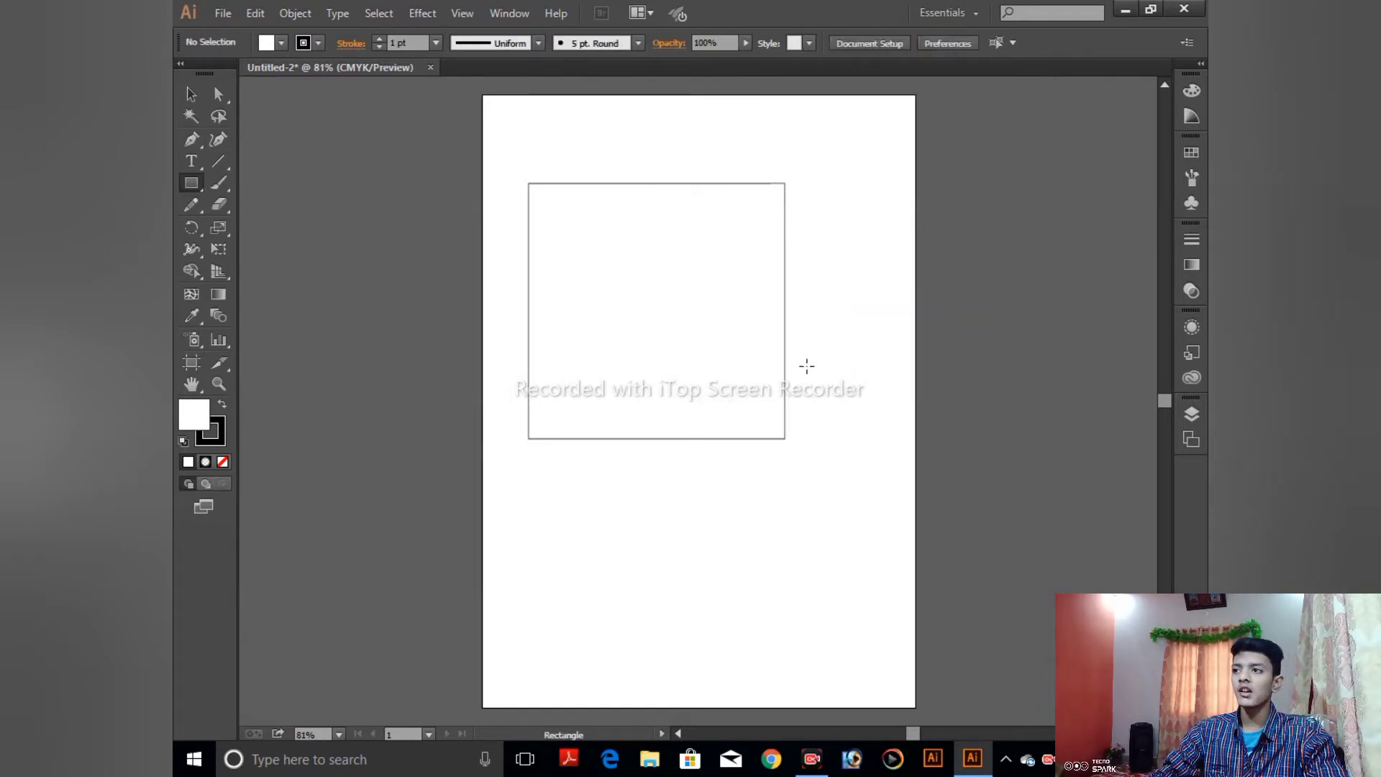
# - Practise selecting, deleting and restoring the large rectangle, then draw and remove a wide test rectangle
pyautogui.press('v')
pyautogui.click(655, 344)
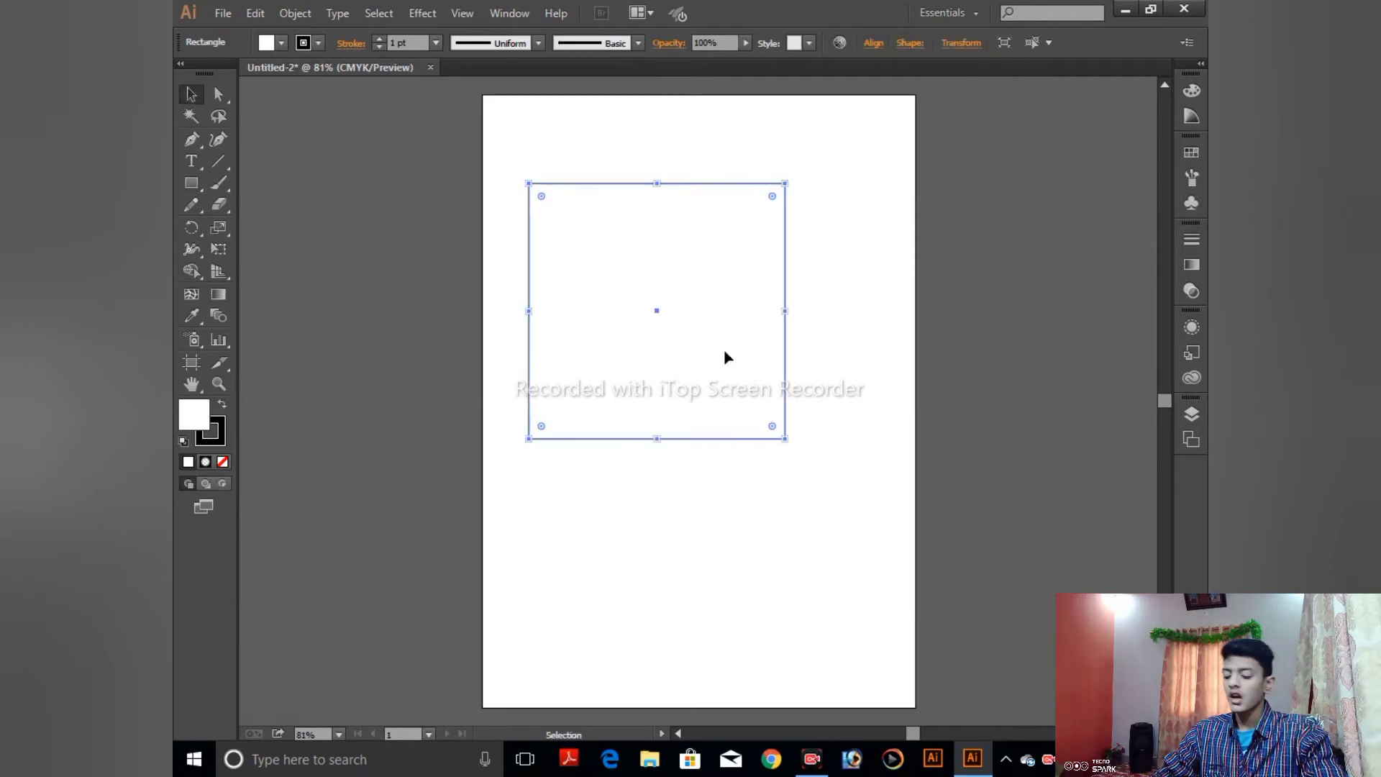
pyautogui.press('Delete')
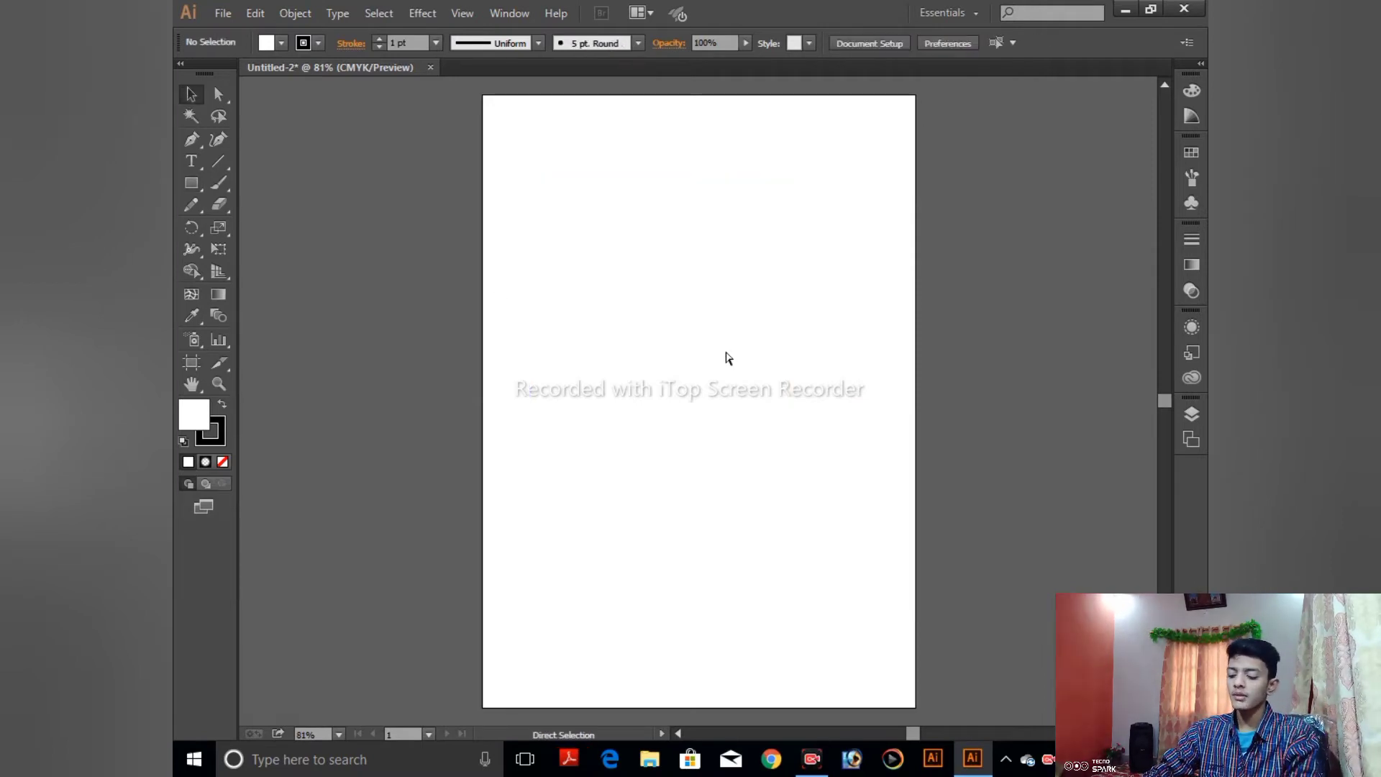
pyautogui.hotkey('ctrl', 'z')
pyautogui.hotkey('ctrl', 'z')
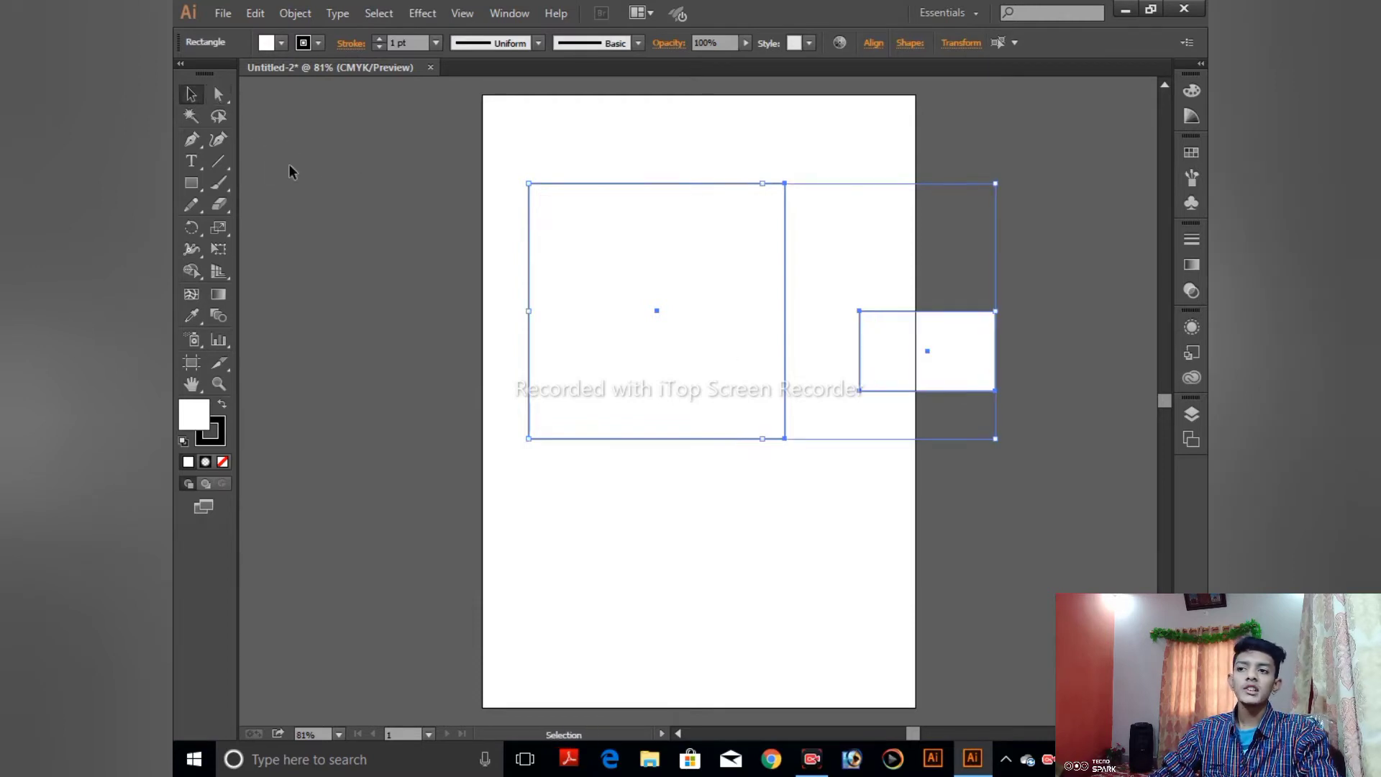
pyautogui.click(322, 177)
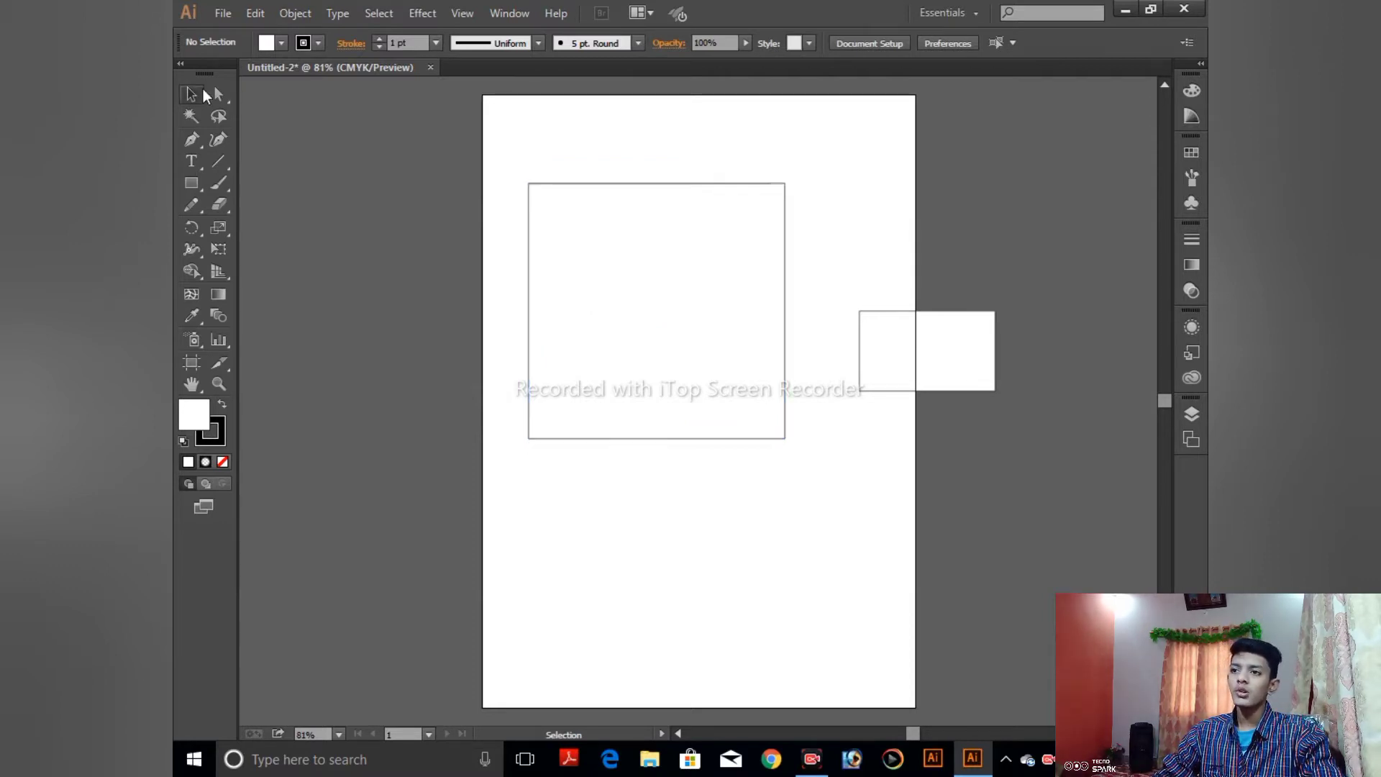
pyautogui.click(560, 187)
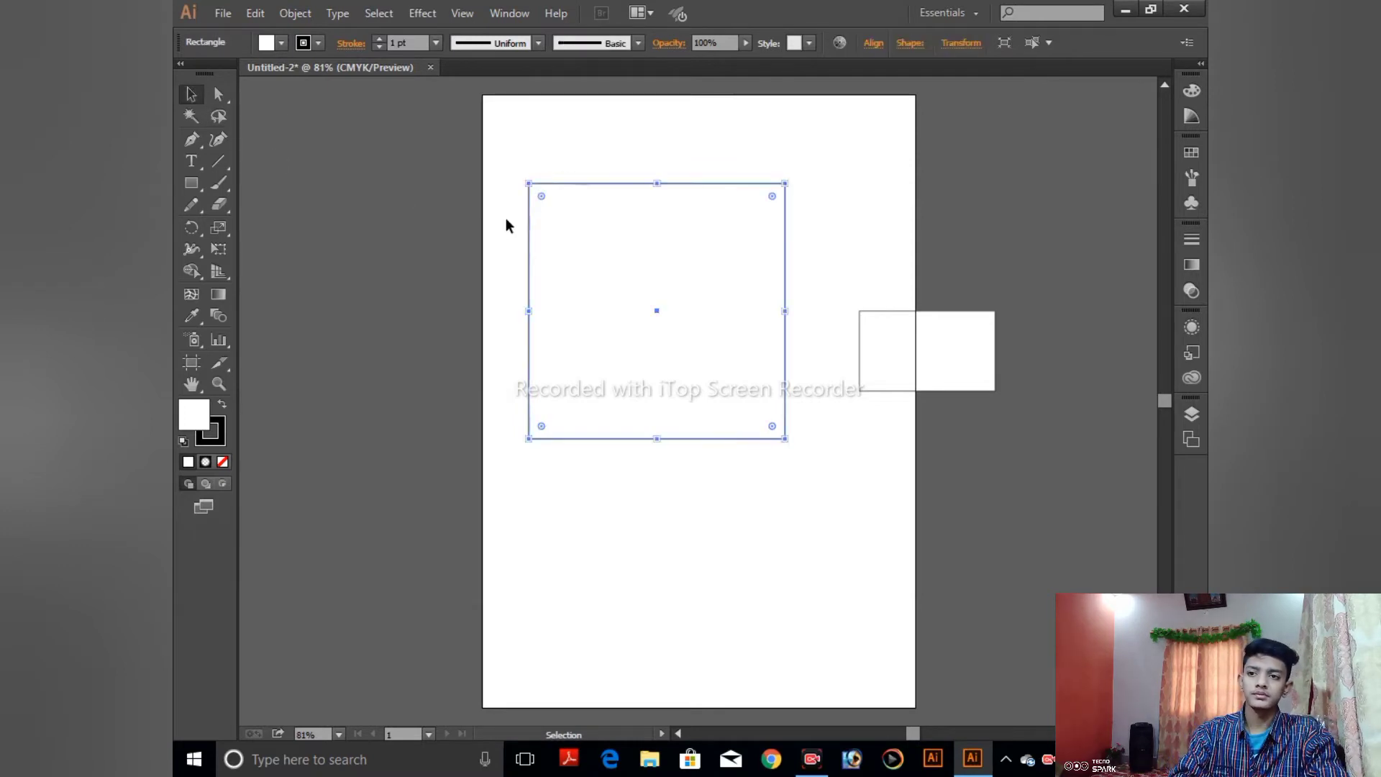
pyautogui.click(506, 218)
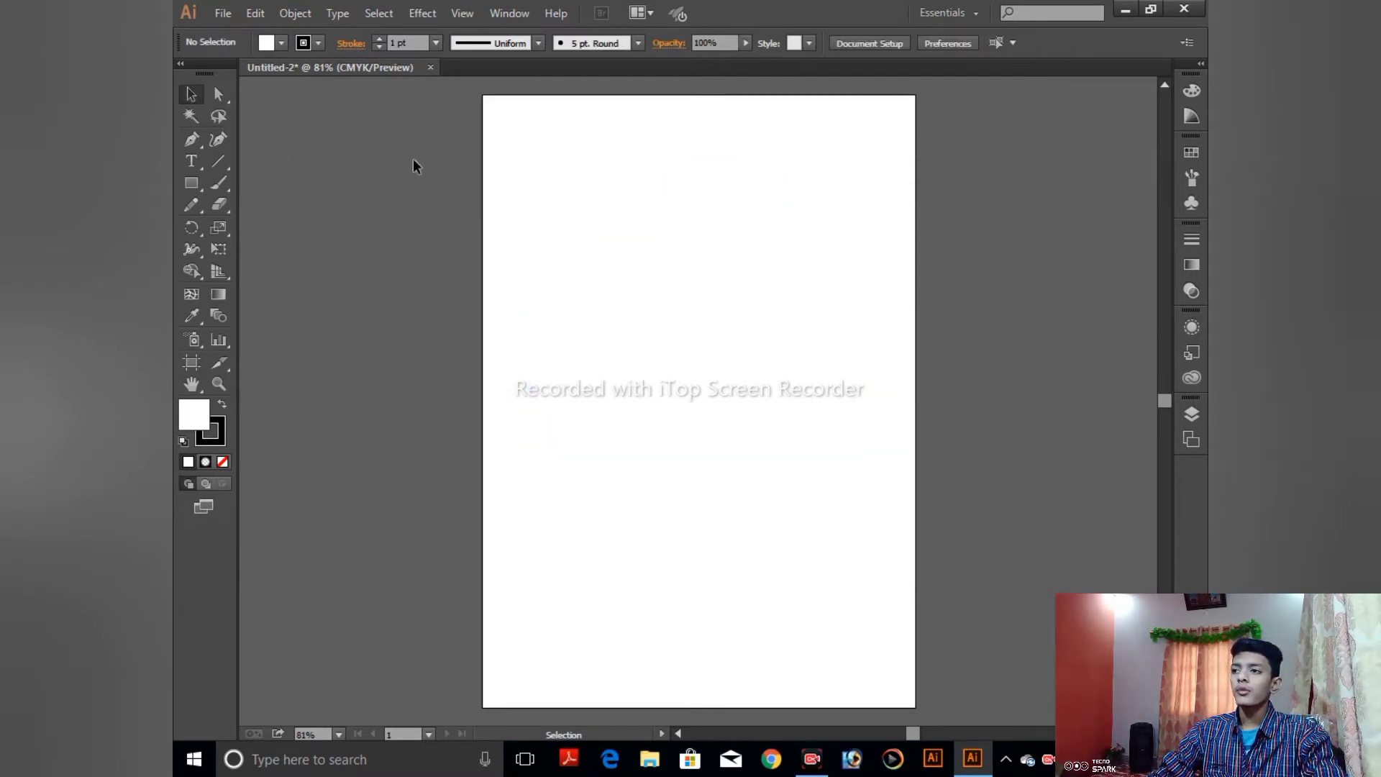
pyautogui.moveTo(555, 229); pyautogui.dragTo(950, 349)
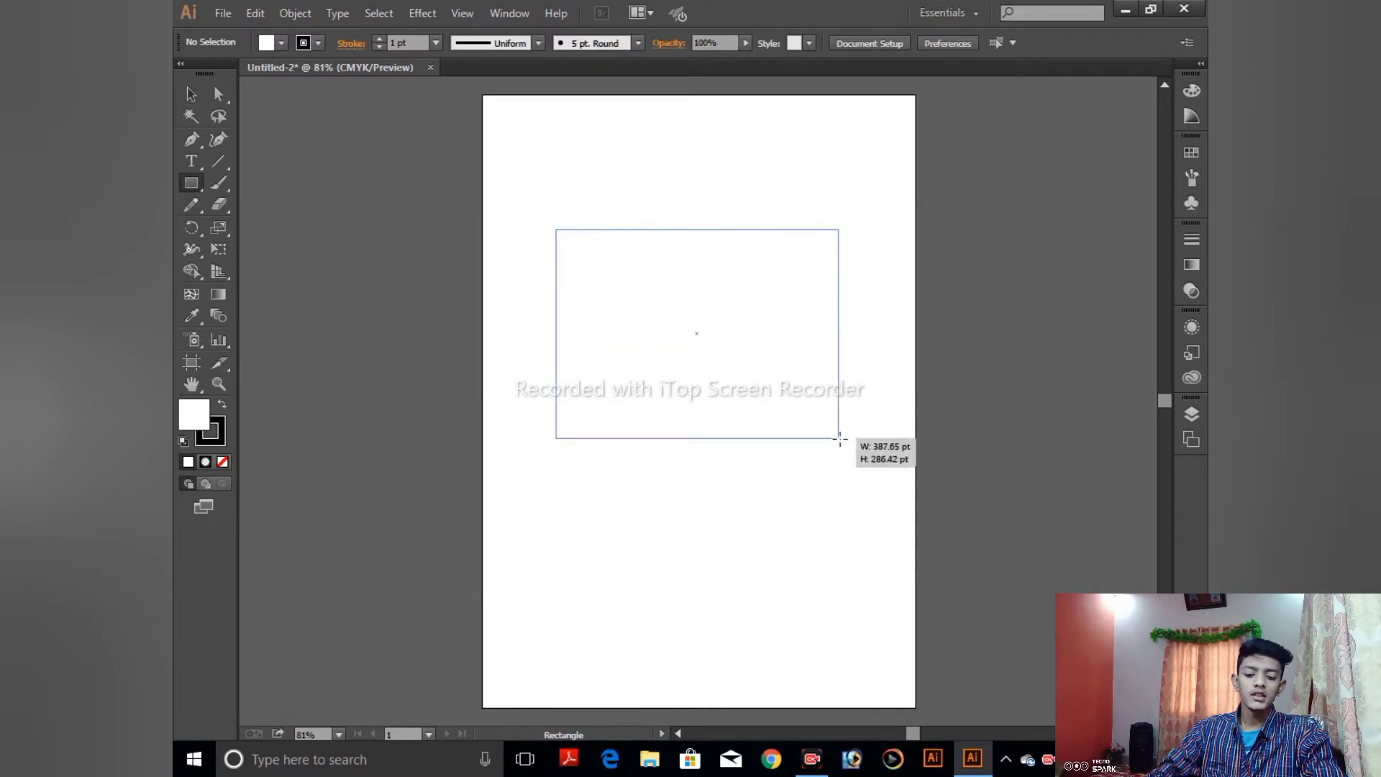
pyautogui.hotkey('ctrl', 'shift', 'a')
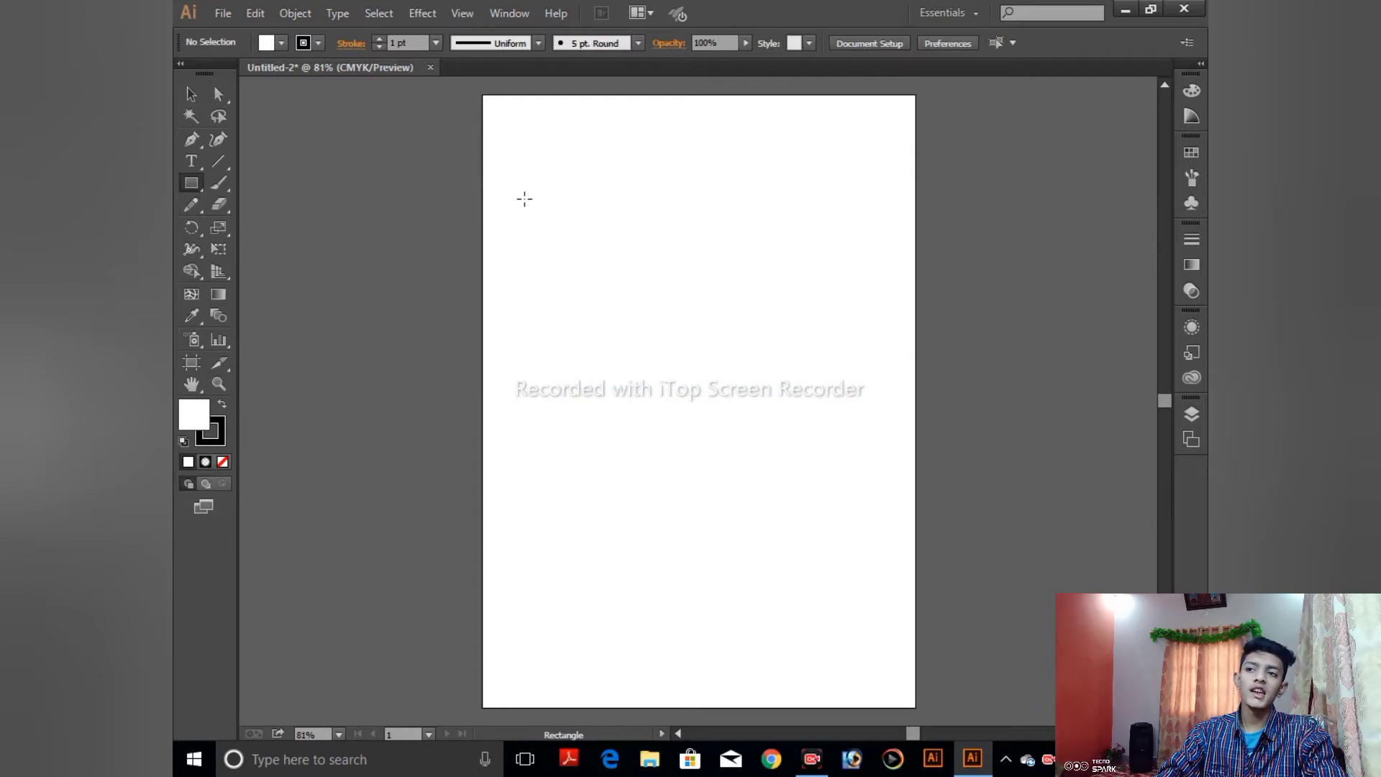
# - Draw a roughly 254 pt square near the artboard's top-left and deselect it
pyautogui.moveTo(520, 197)
pyautogui.mouseDown()
pyautogui.moveTo(716, 343)
pyautogui.moveTo(903, 552)
pyautogui.moveTo(885, 561)
pyautogui.moveTo(684, 360)
pyautogui.moveTo(956, 632)
pyautogui.moveTo(577, 265)
pyautogui.moveTo(678, 349)
pyautogui.moveTo(707, 354)
pyautogui.mouseUp()
pyautogui.click(707, 354)
pyautogui.click(741, 413)
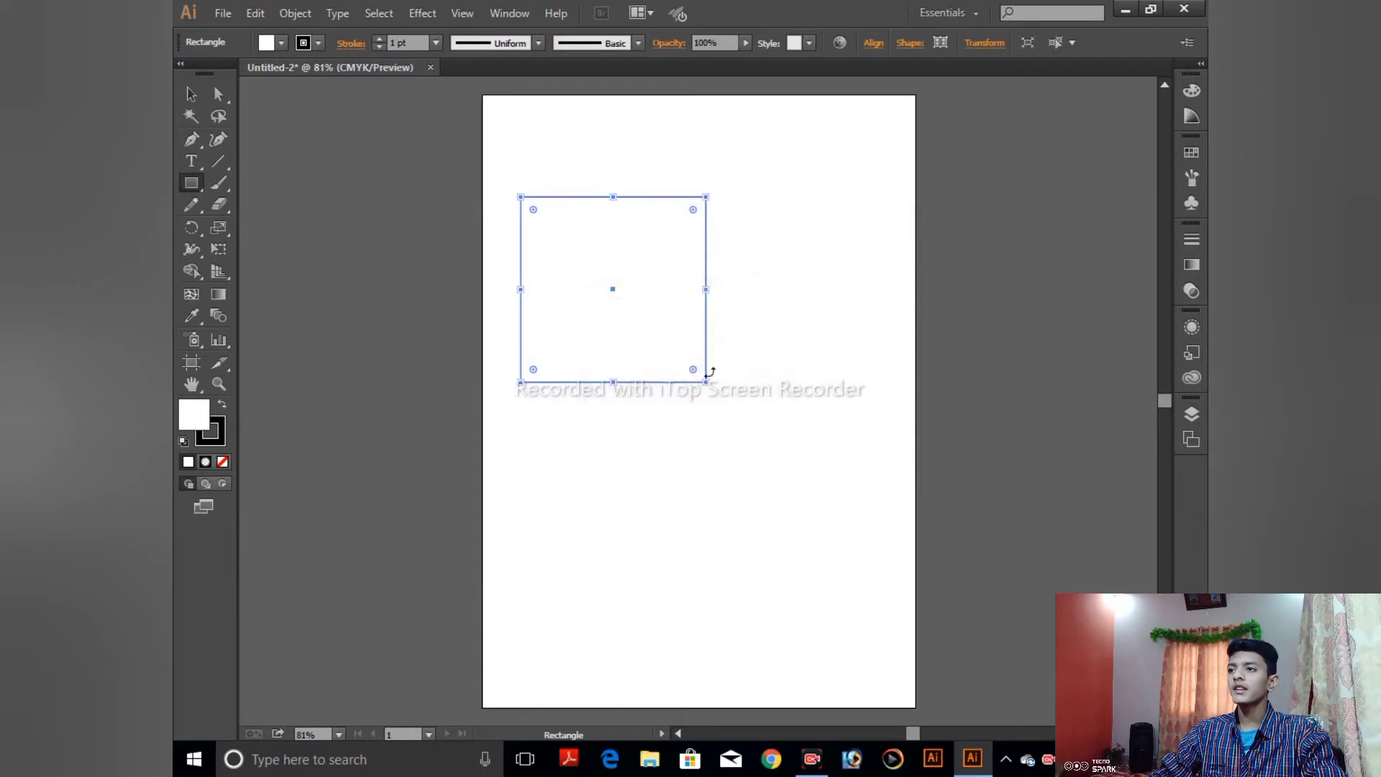
pyautogui.click(192, 94)
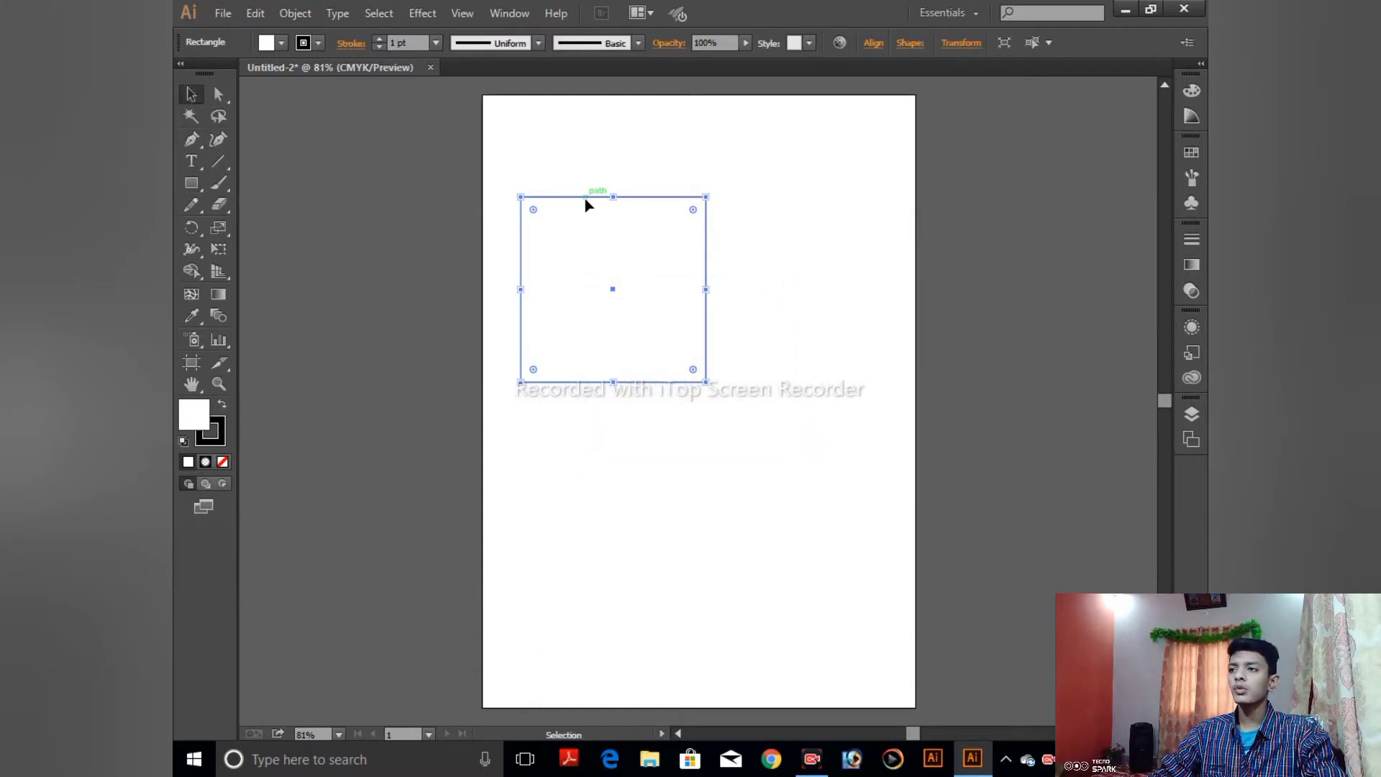
pyautogui.click(242, 119)
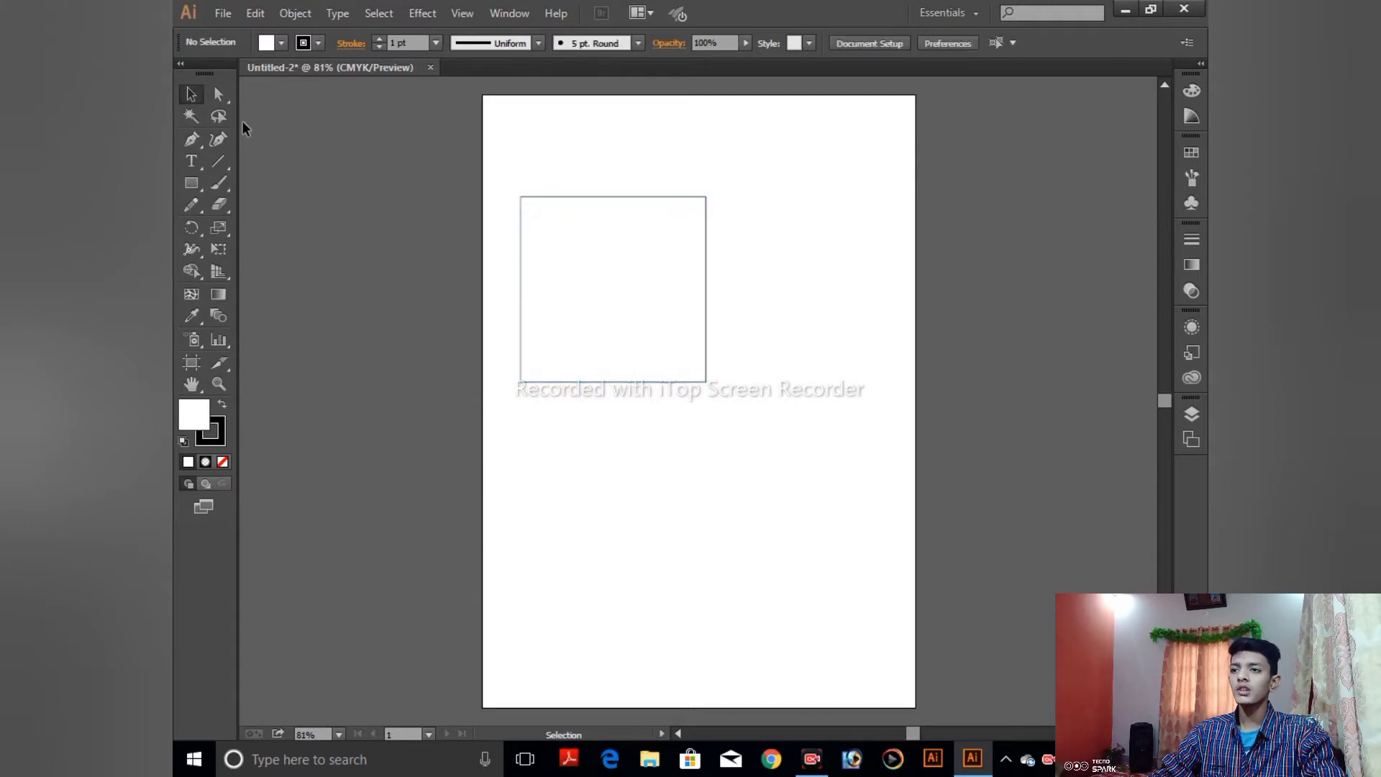
pyautogui.click(191, 183)
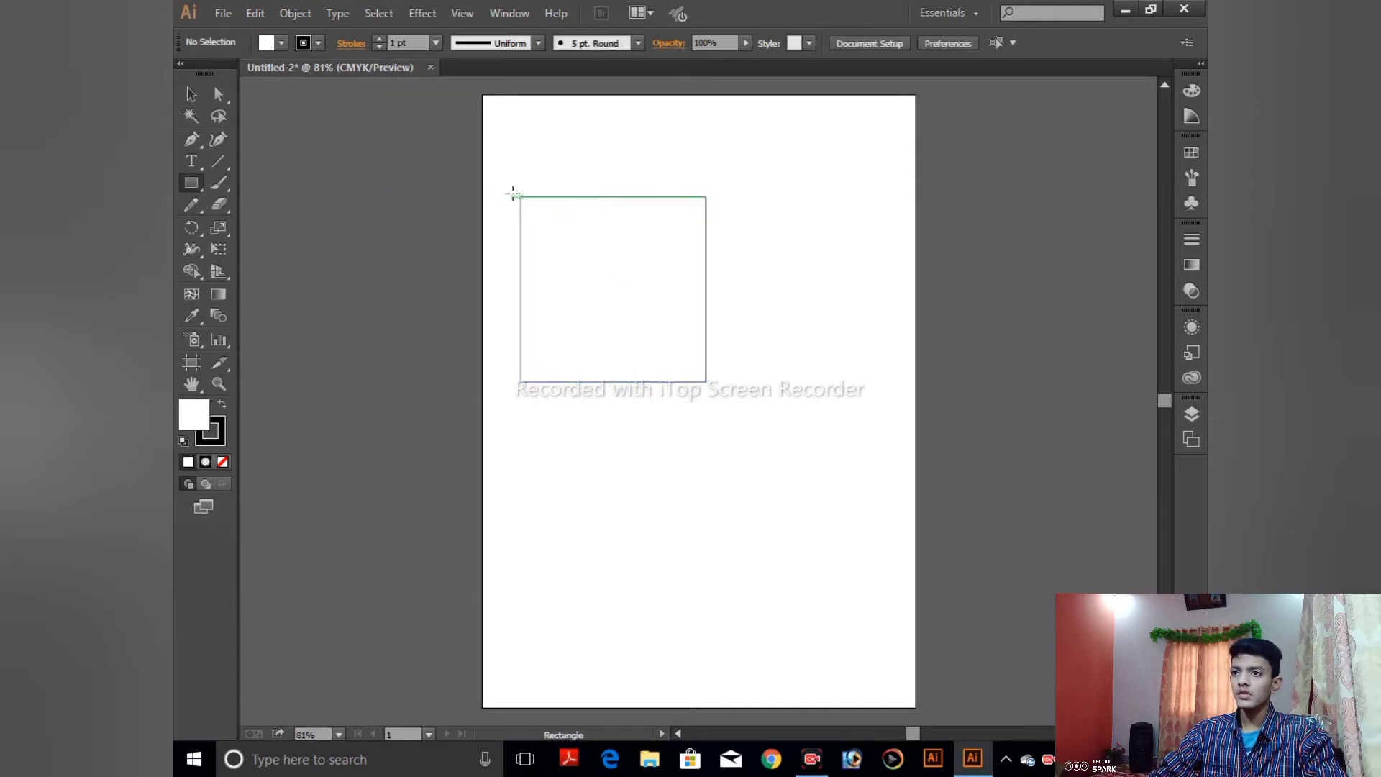
# - Enter and exit isolation mode on the square, then select it and nudge it slightly
pyautogui.press('v')
pyautogui.doubleClick(554, 198)
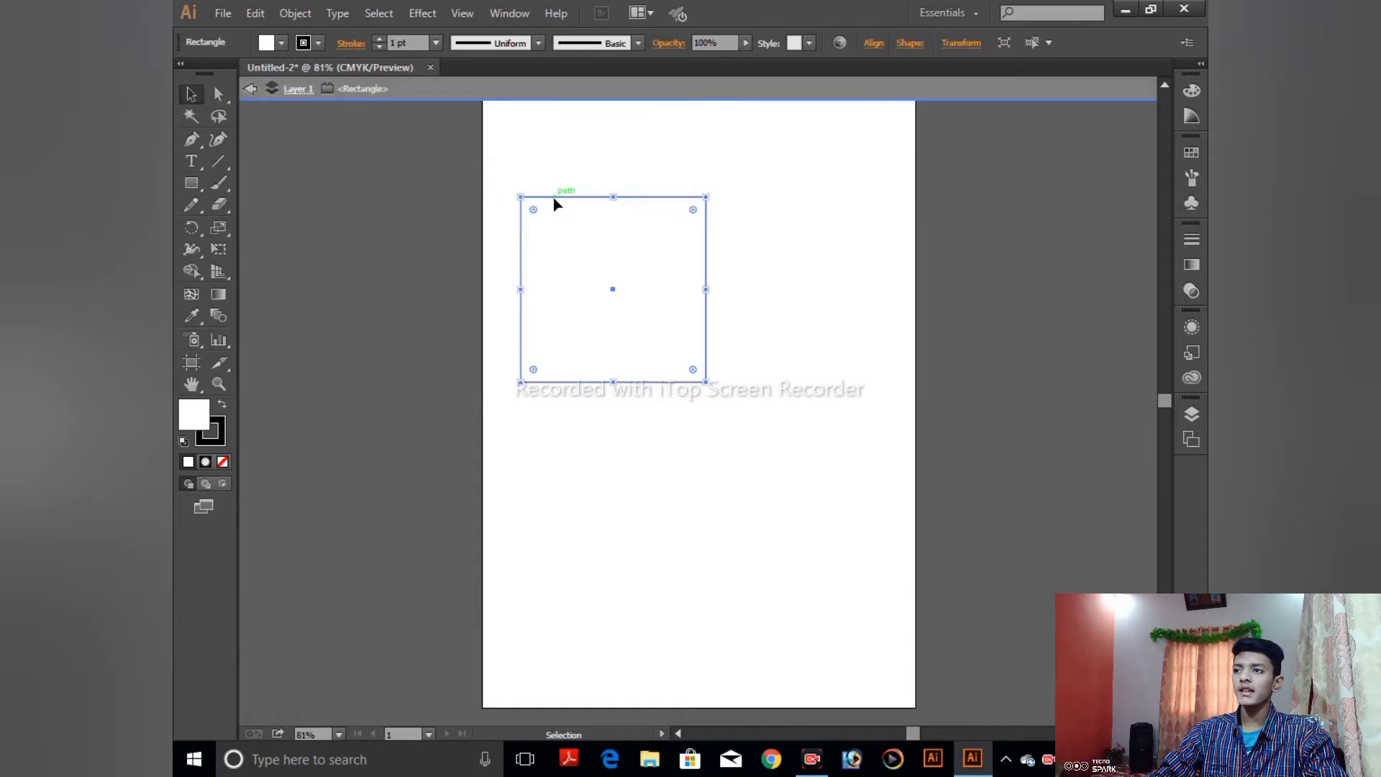
pyautogui.click(248, 91)
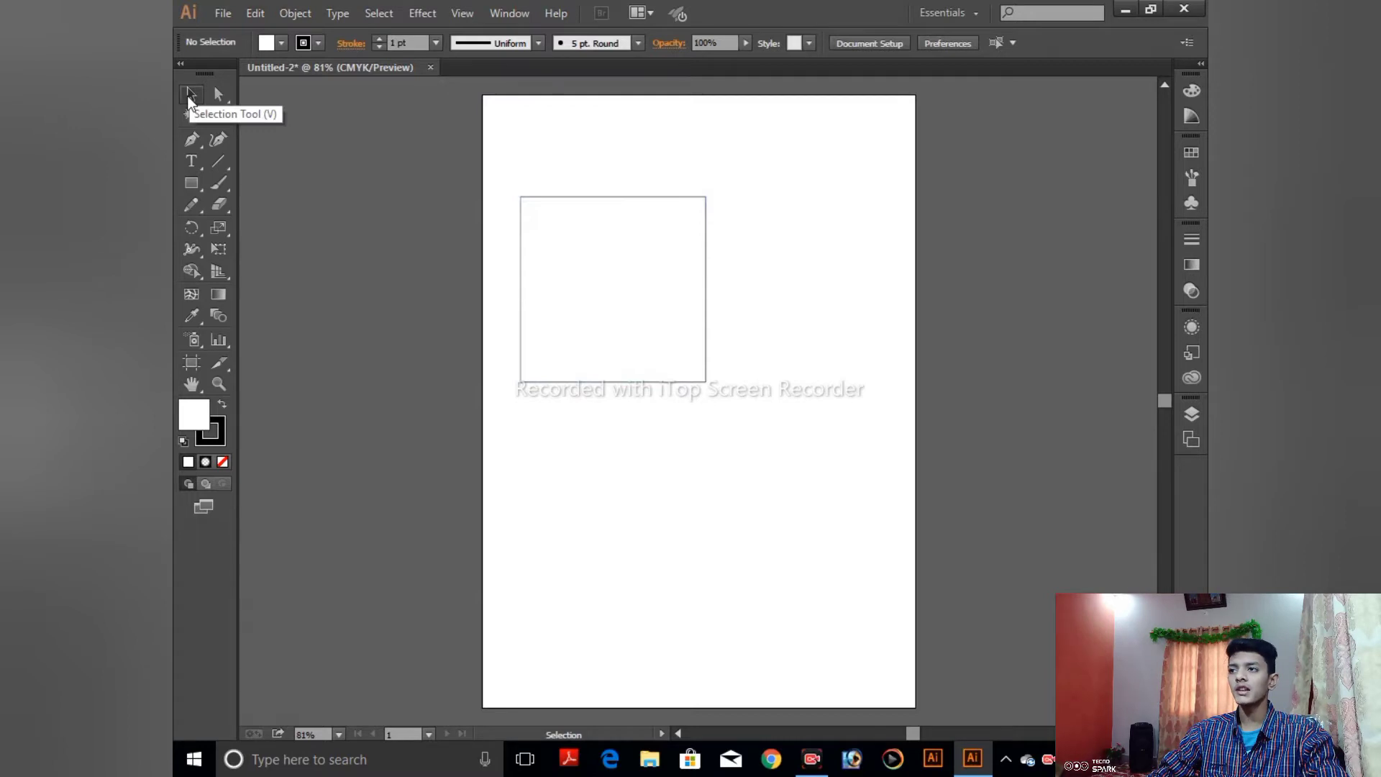
pyautogui.click(522, 236)
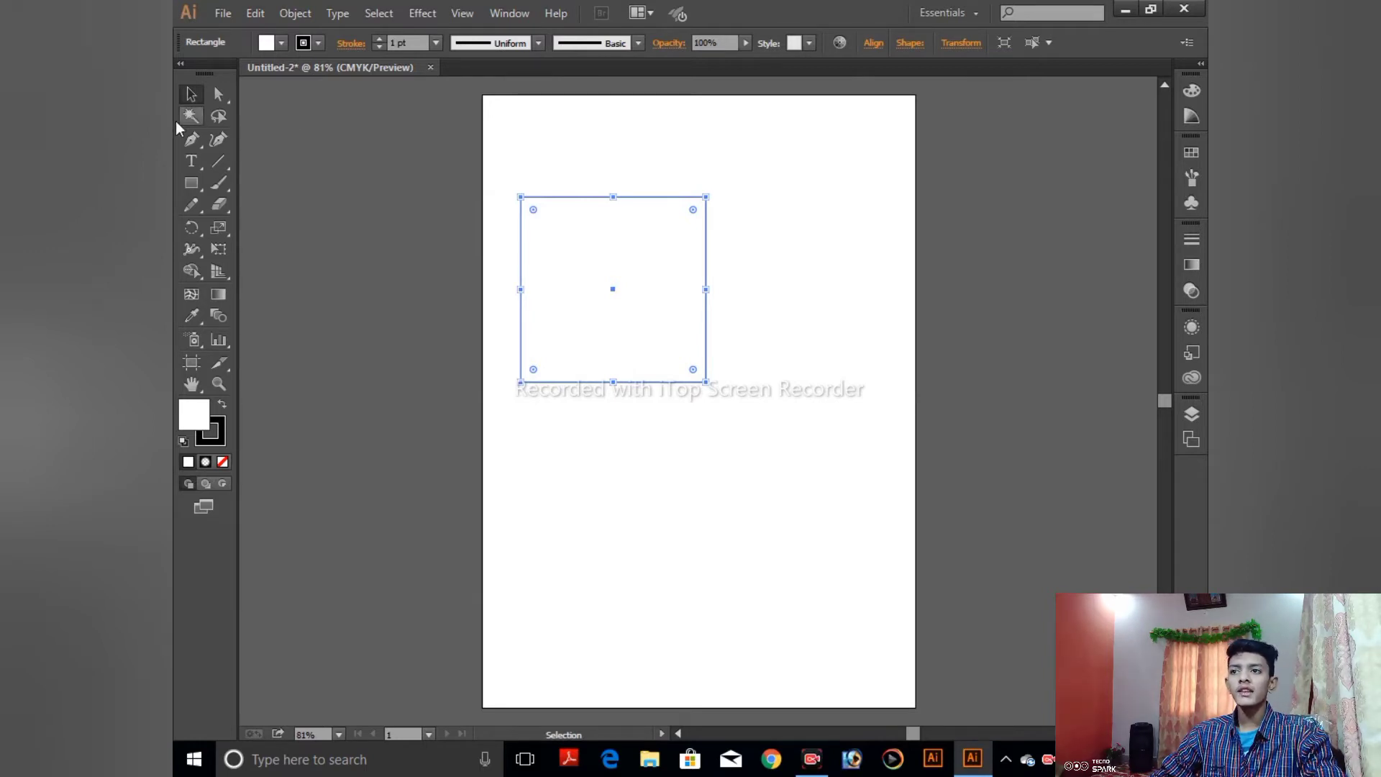
pyautogui.click(186, 100)
pyautogui.moveTo(637, 195)
pyautogui.mouseDown()
pyautogui.moveTo(935, 177)
pyautogui.moveTo(646, 200)
pyautogui.mouseUp()
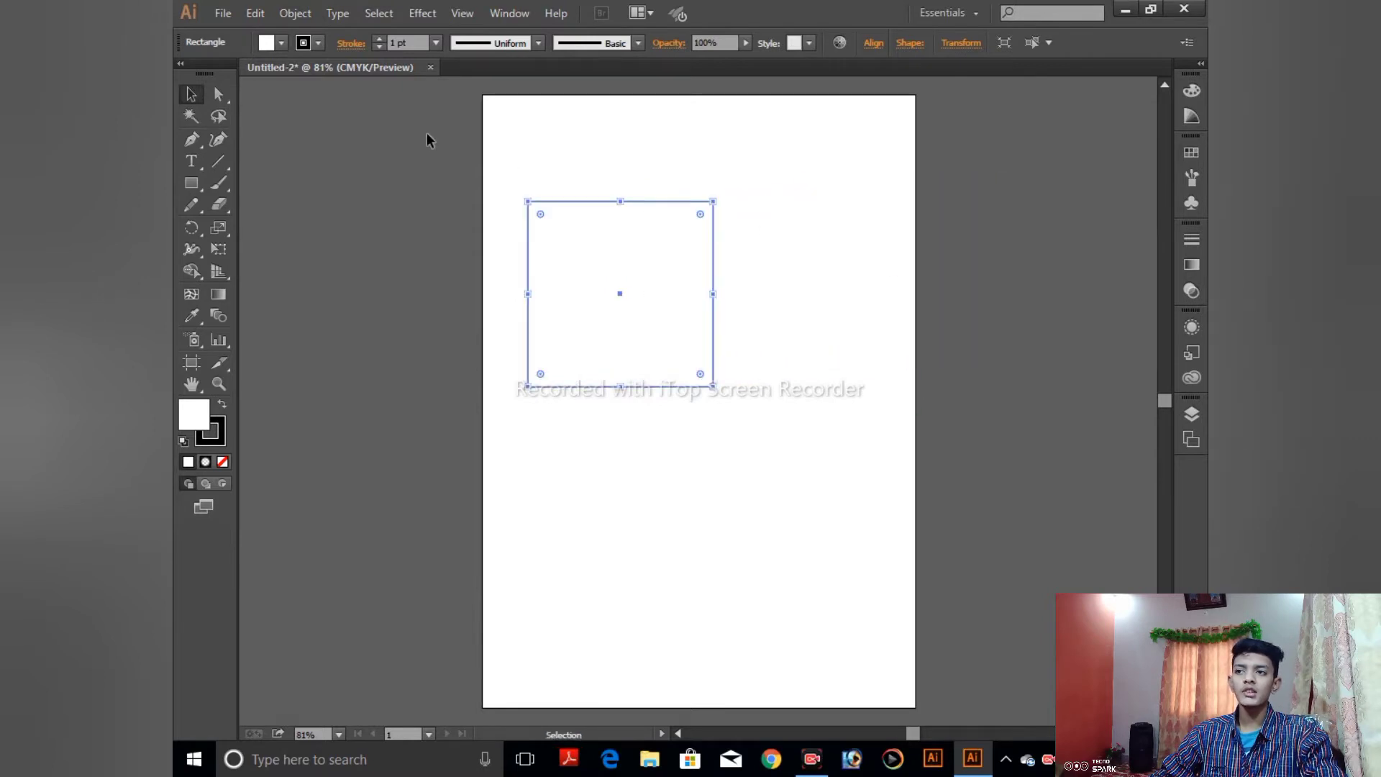
pyautogui.moveTo(471, 123); pyautogui.dragTo(910, 517)
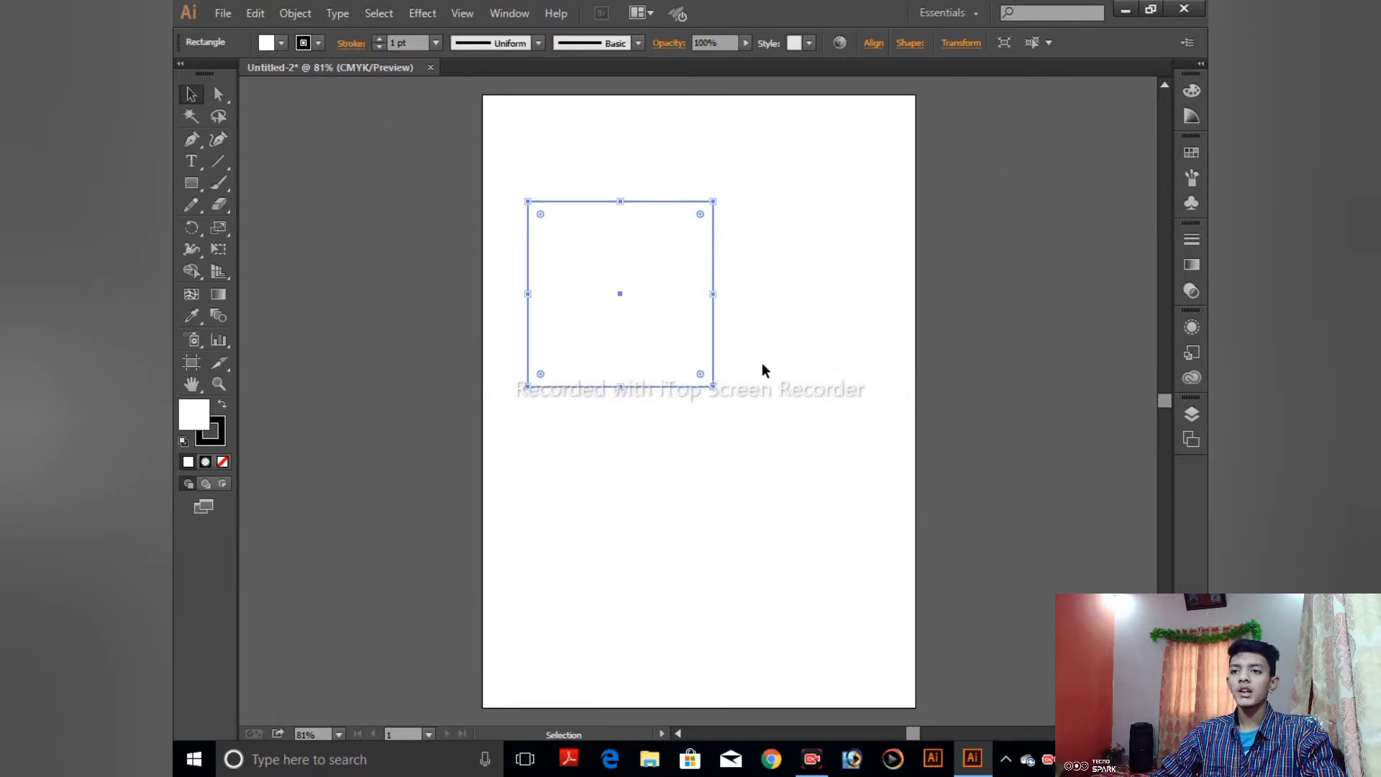
pyautogui.click(781, 298)
pyautogui.click(714, 292)
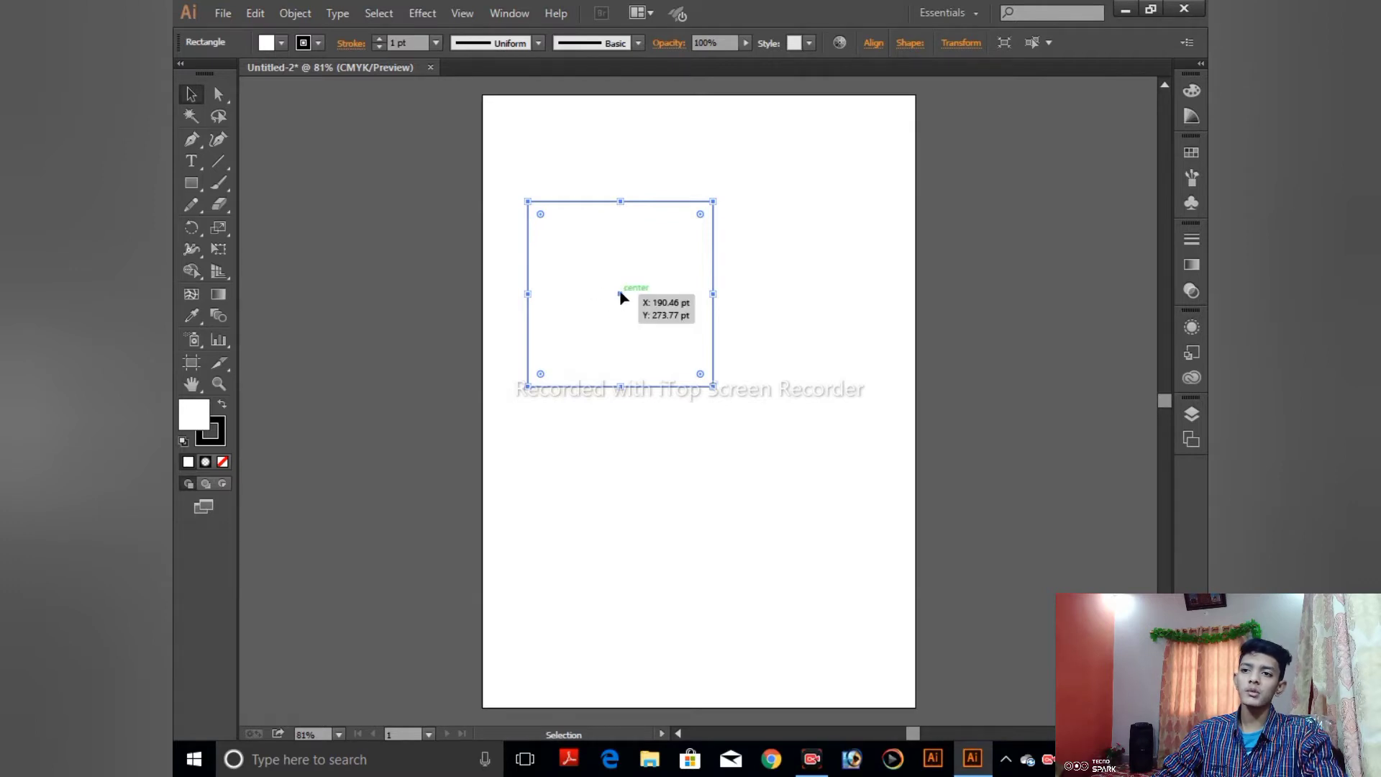
# - Move the square right, leave isolation mode, then drag it up and left on the artboard
pyautogui.moveTo(621, 295); pyautogui.dragTo(805, 304)
pyautogui.doubleClick(805, 303)
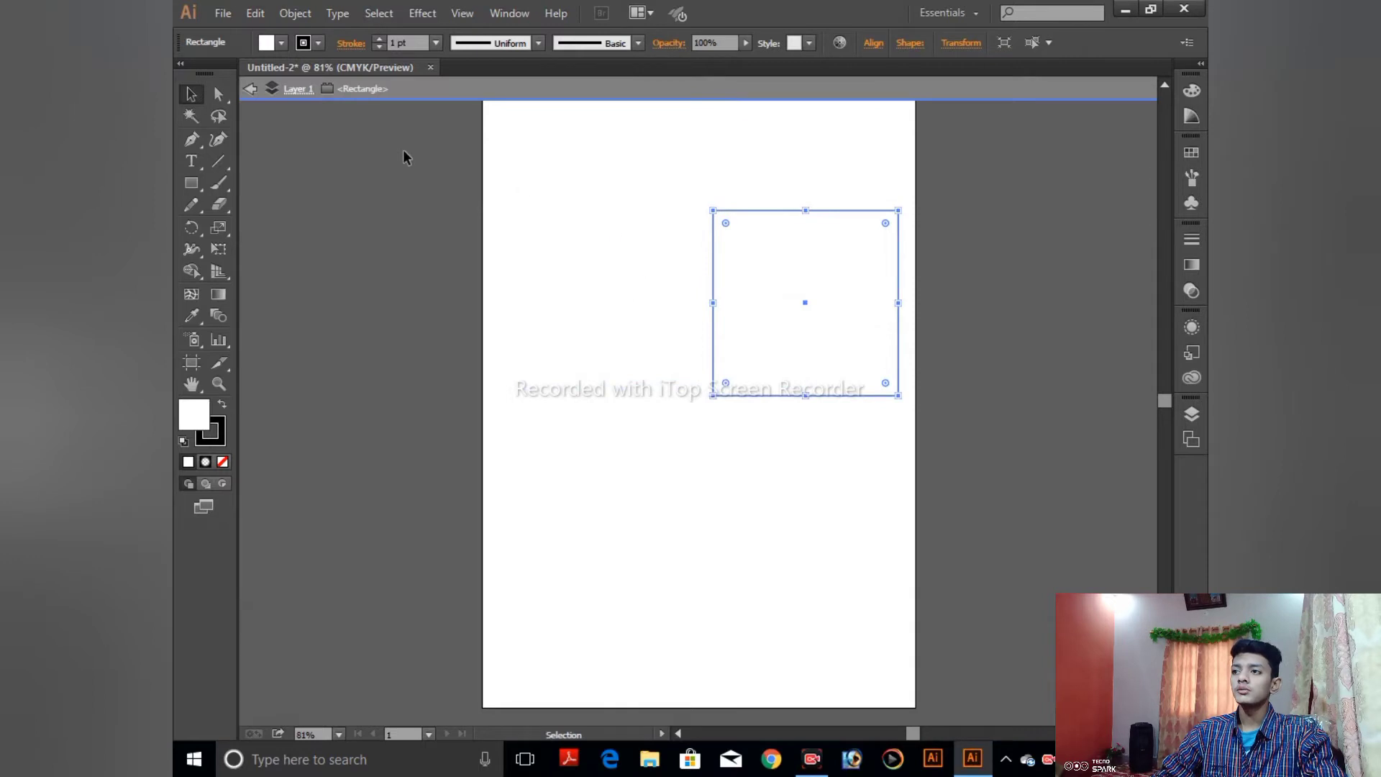
pyautogui.click(250, 89)
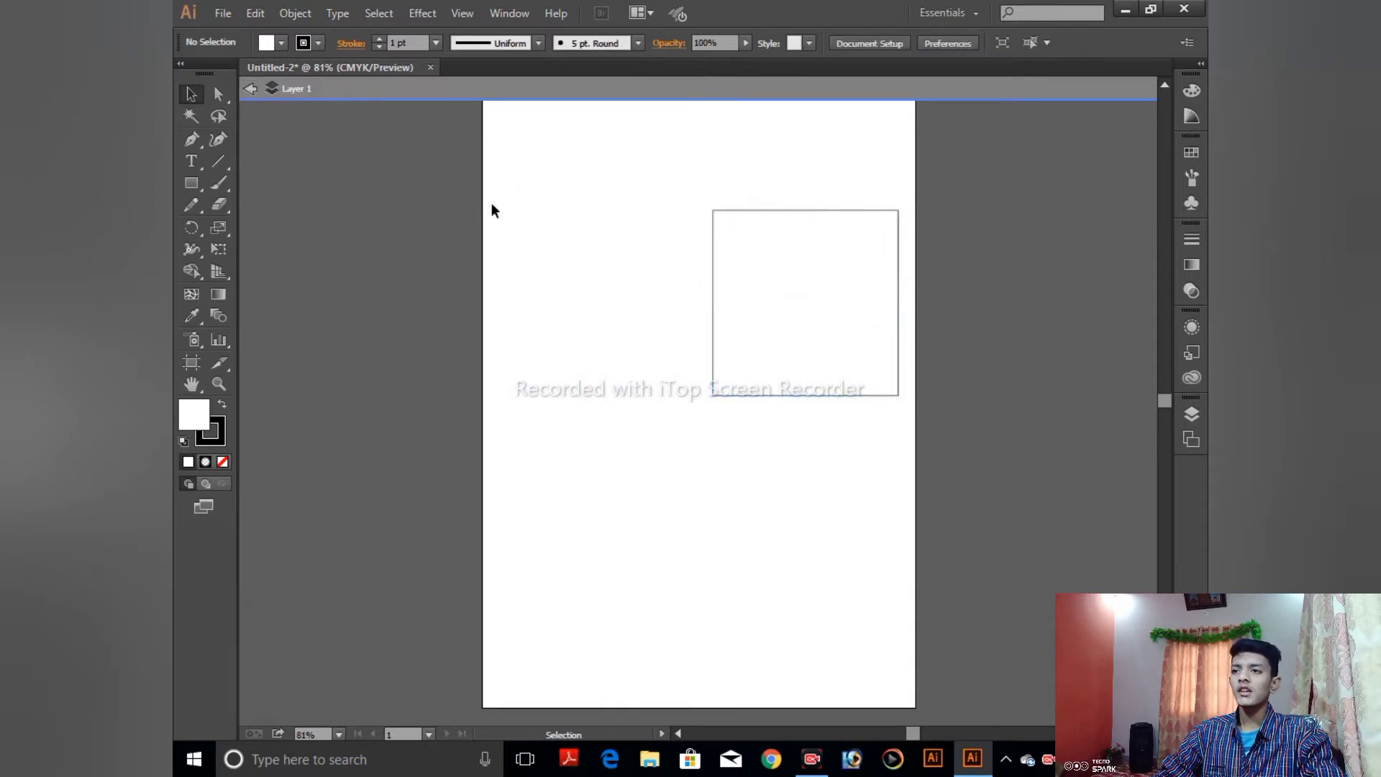
pyautogui.click(729, 231)
pyautogui.click(250, 89)
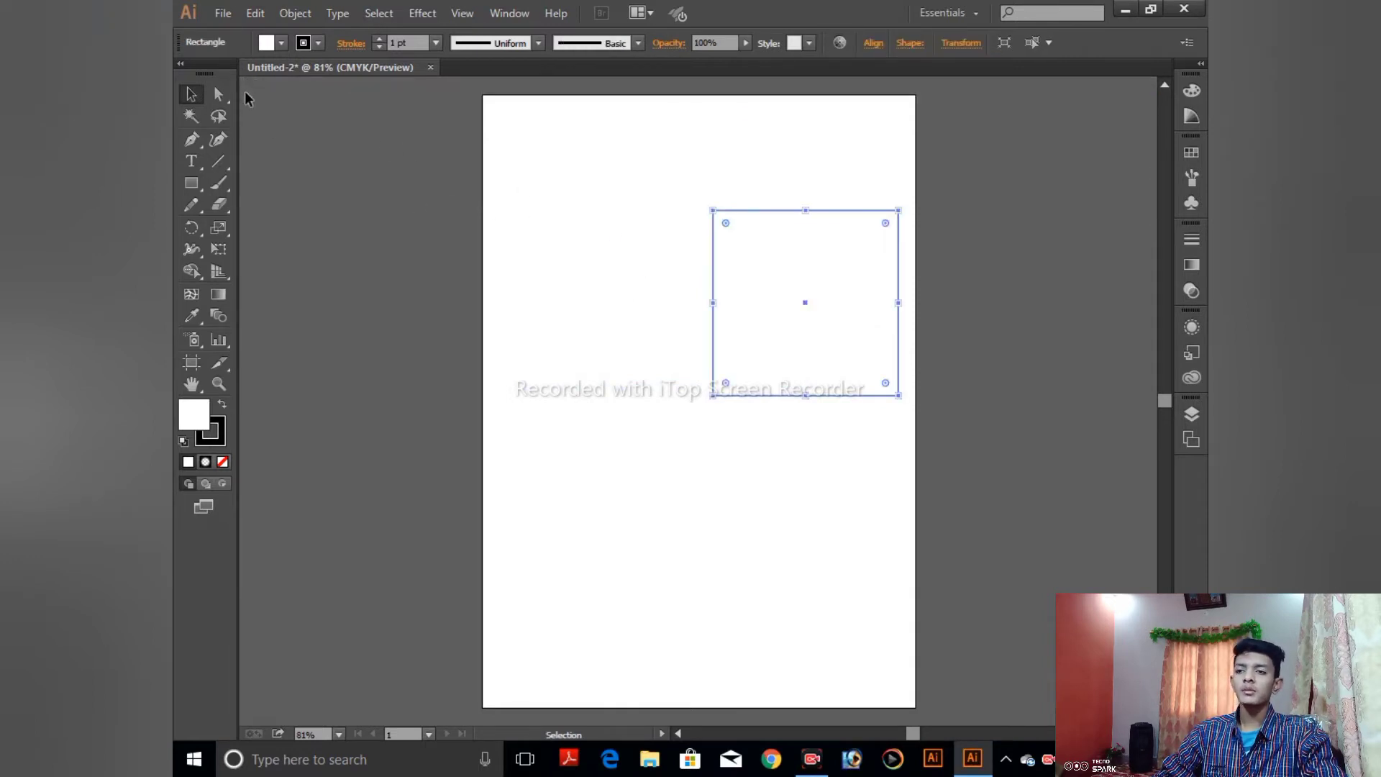
pyautogui.moveTo(736, 348); pyautogui.dragTo(586, 295)
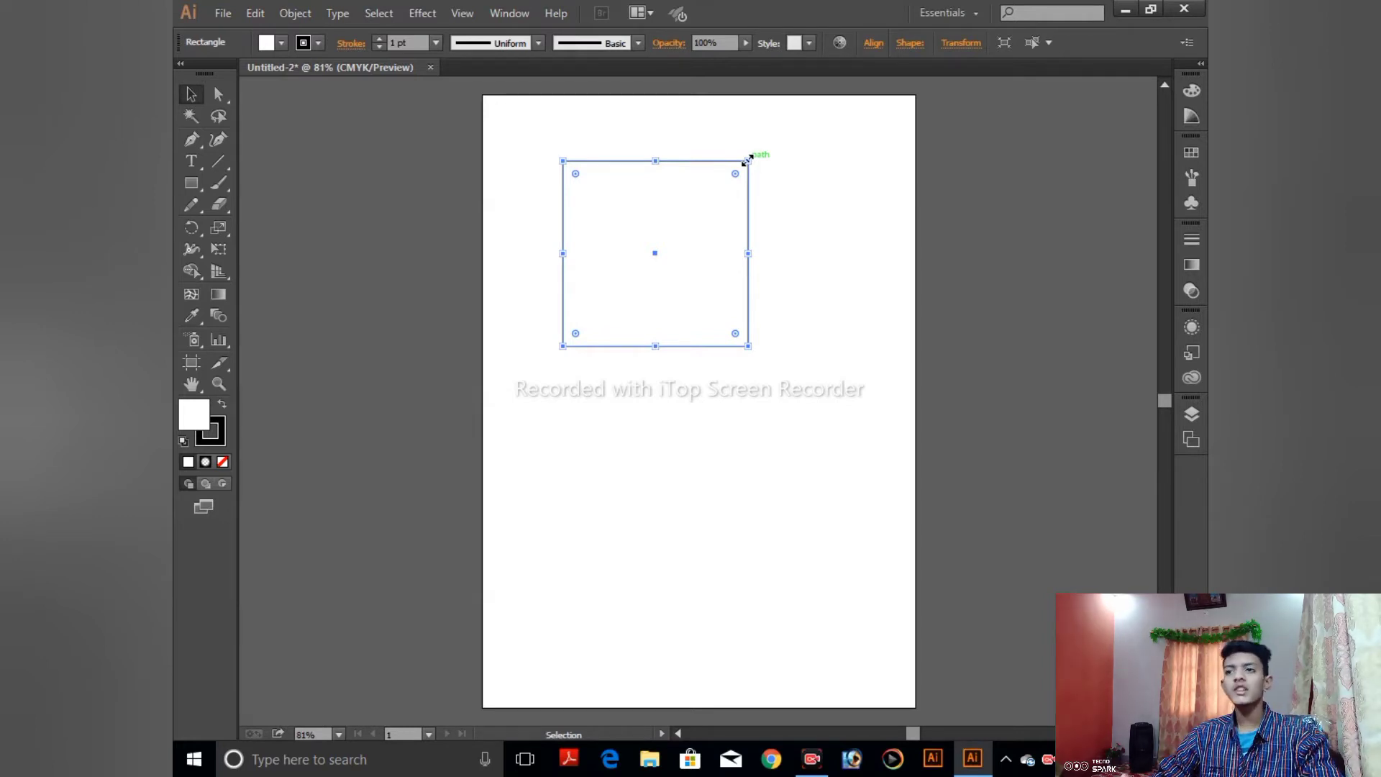
# - Scale the square proportionally to about 154 pt per side, undoing an accidental narrow resize
pyautogui.moveTo(748, 159); pyautogui.dragTo(673, 215)
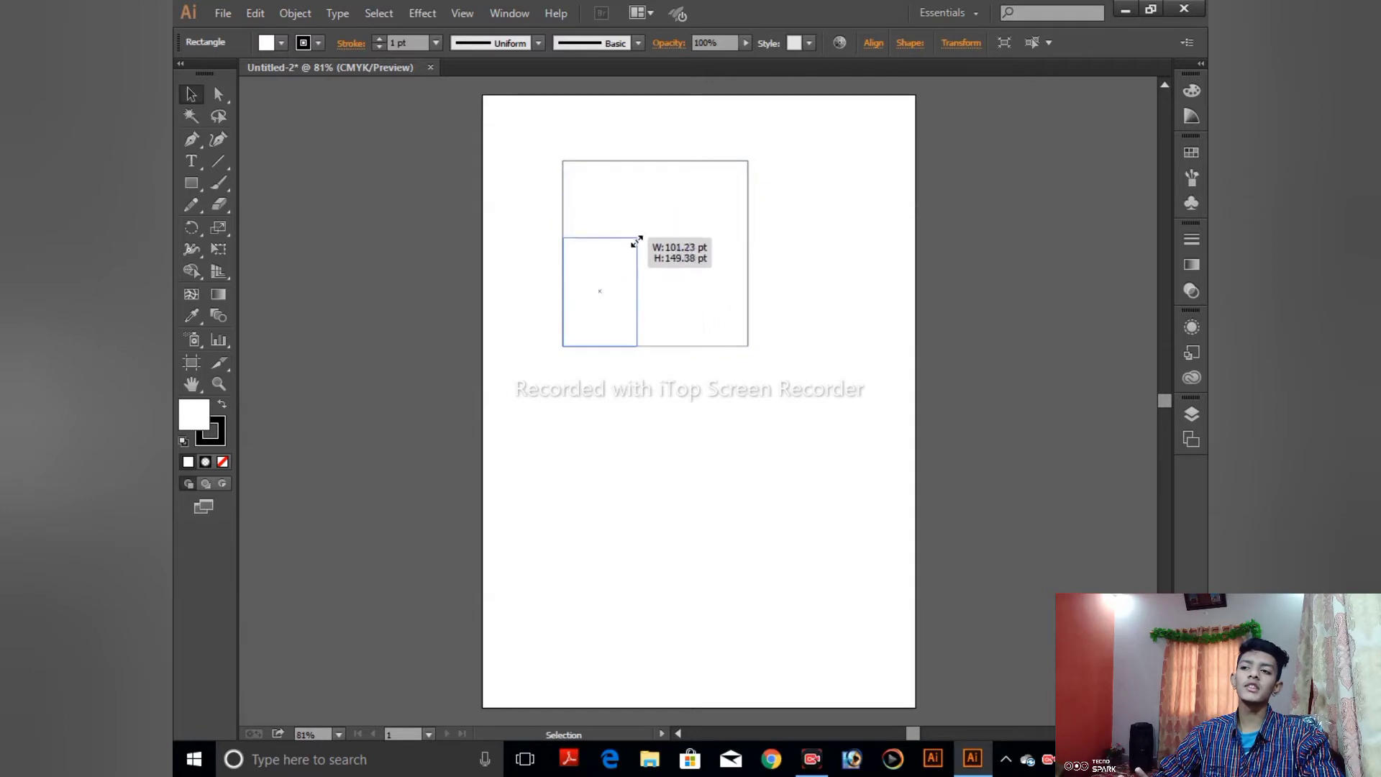
pyautogui.moveTo(673, 215); pyautogui.dragTo(573, 273)
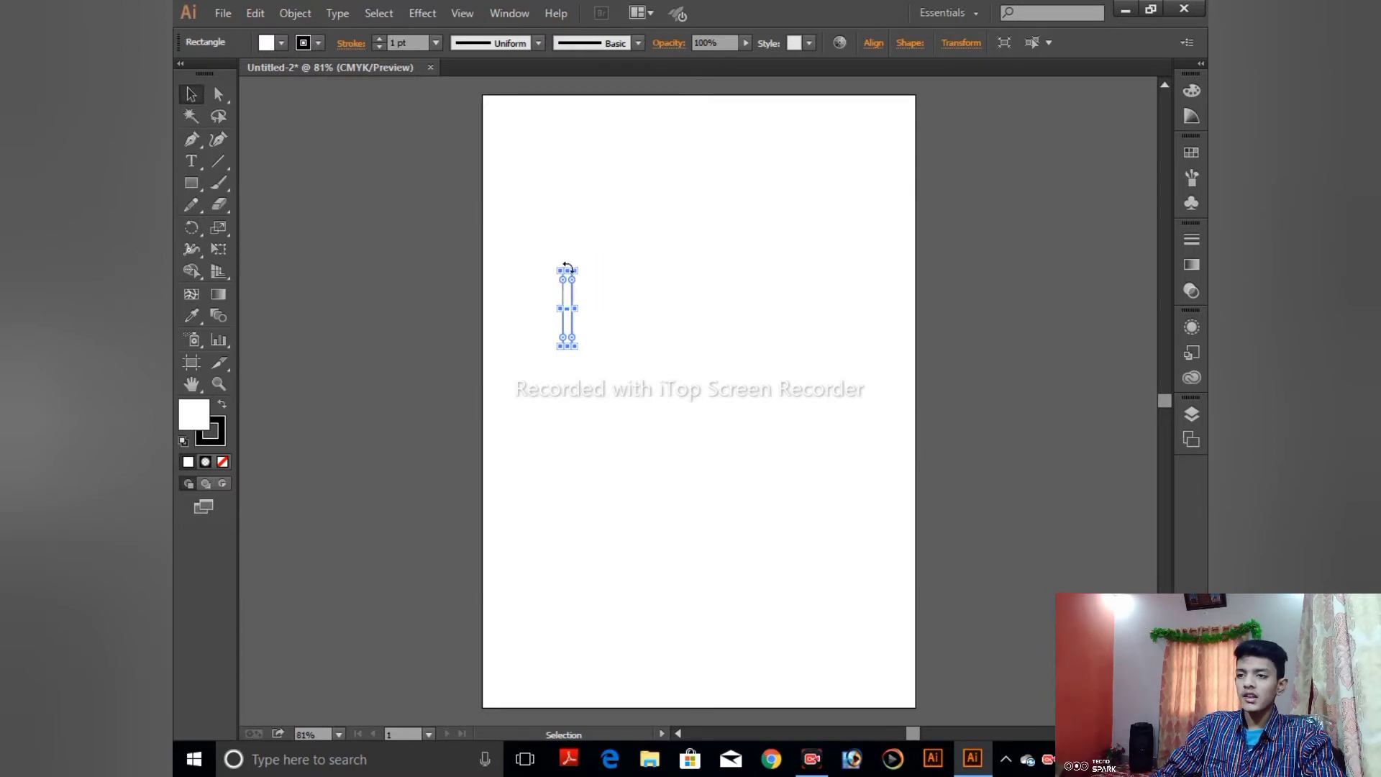
pyautogui.hotkey('ctrl', 'z')
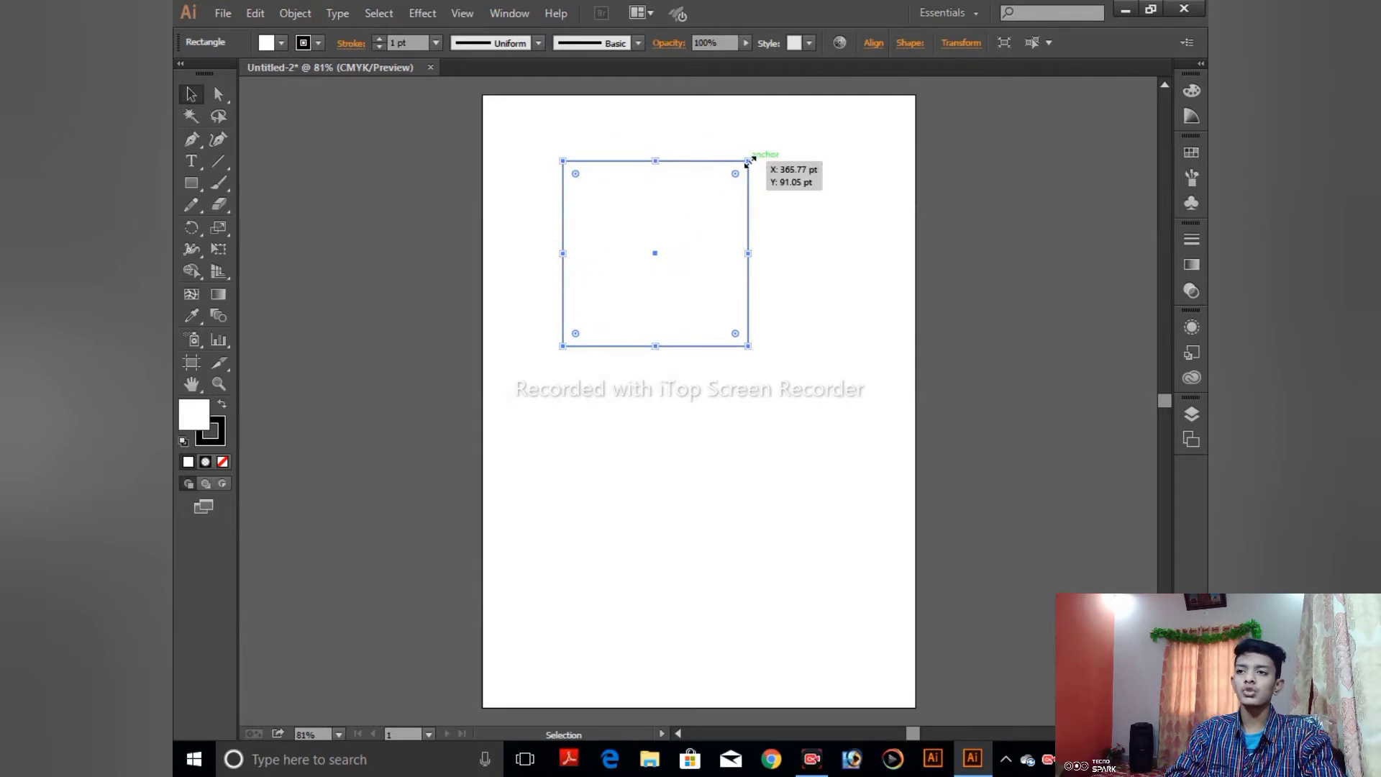
pyautogui.moveTo(749, 161); pyautogui.dragTo(677, 233)
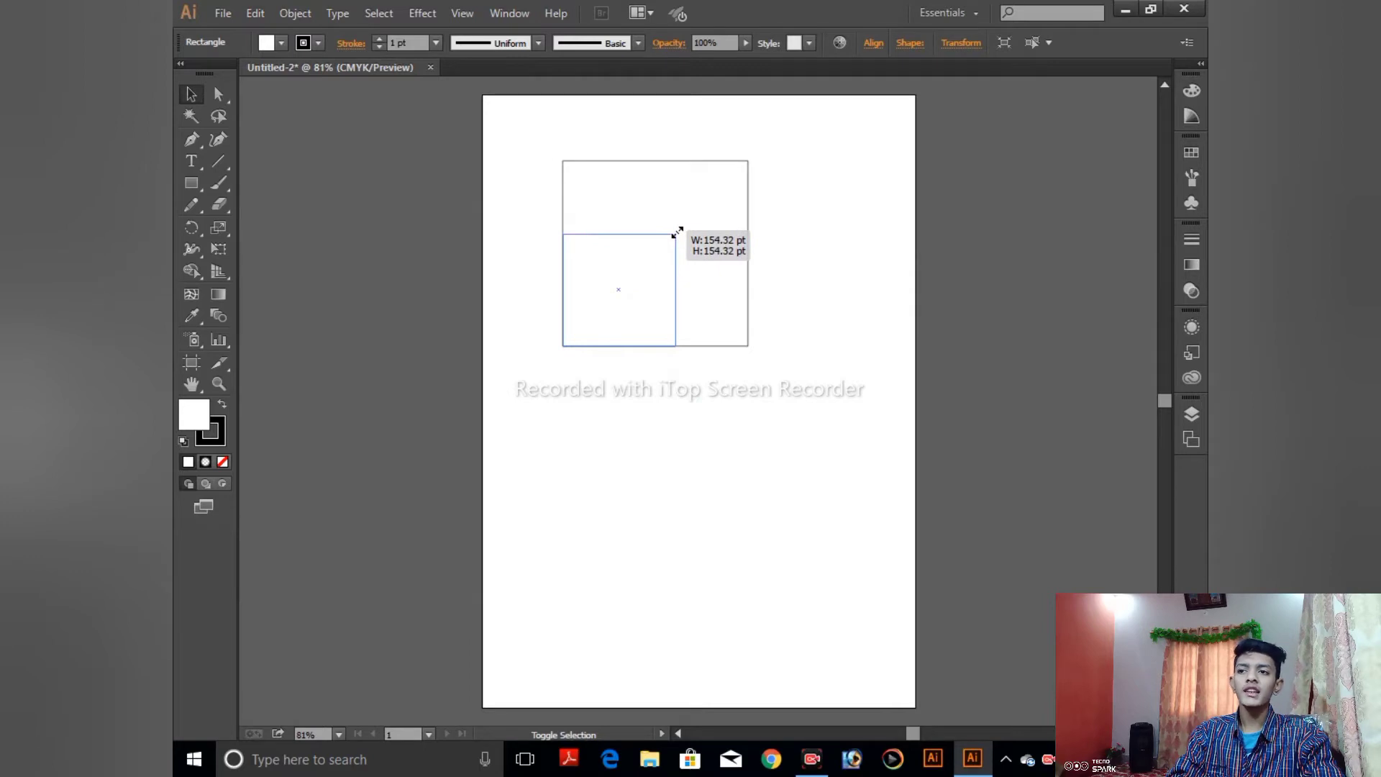
pyautogui.moveTo(677, 233); pyautogui.dragTo(676, 231)
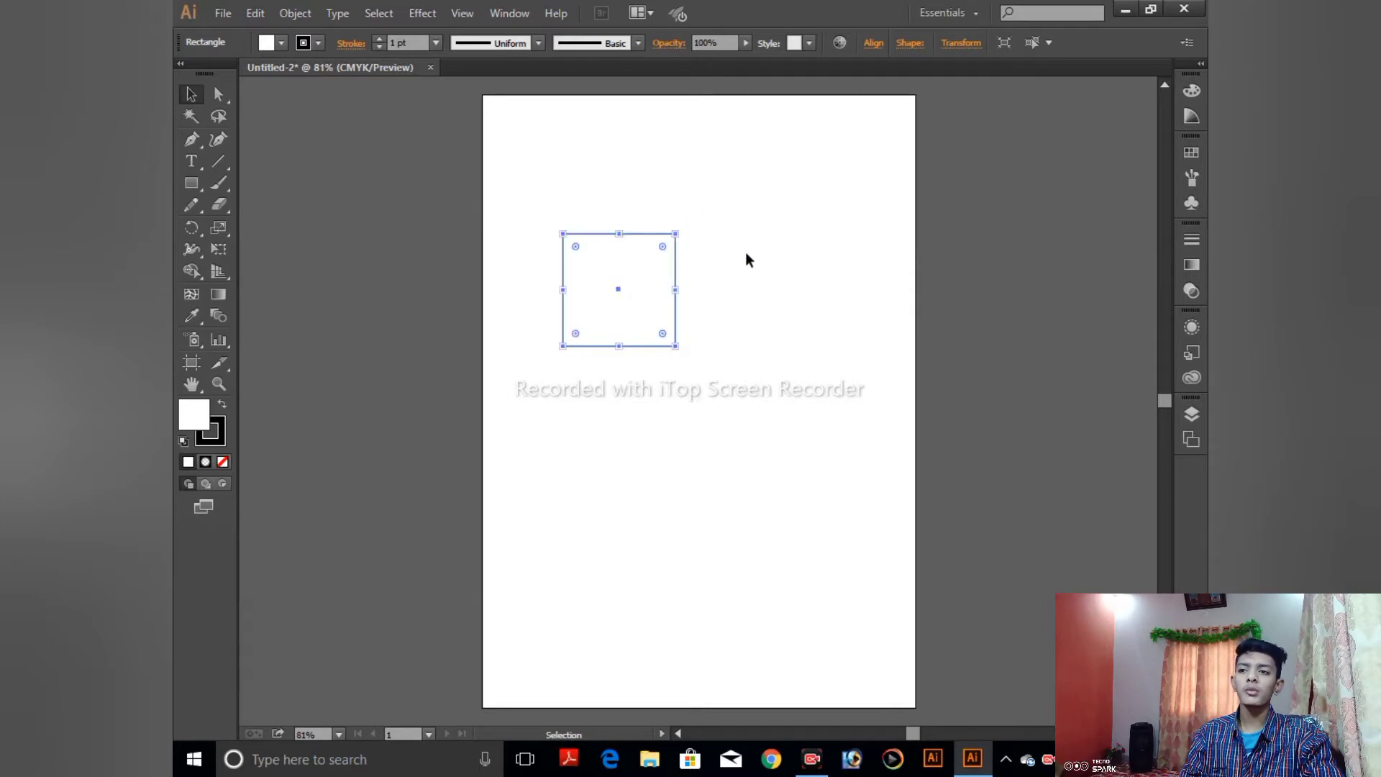
pyautogui.click(741, 248)
pyautogui.click(661, 302)
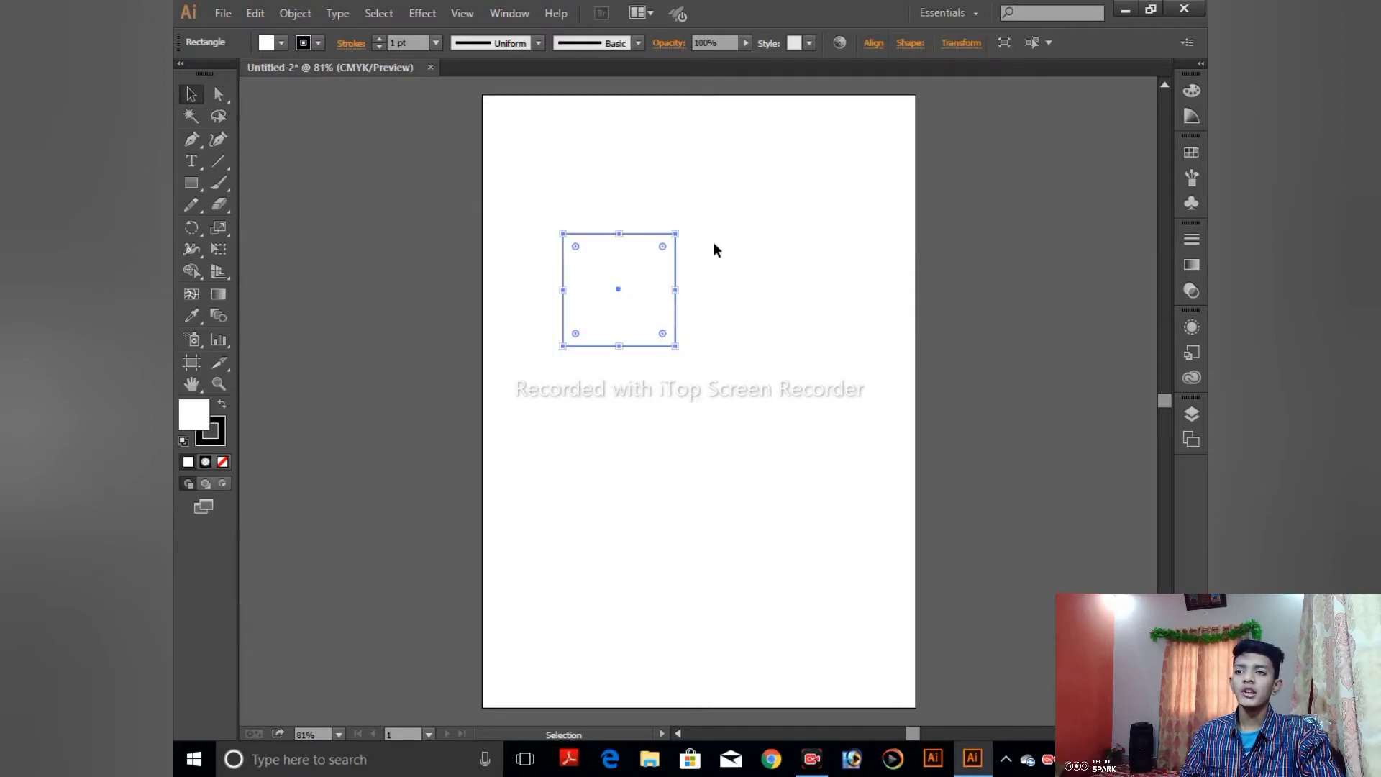
pyautogui.moveTo(506, 161); pyautogui.dragTo(567, 140)
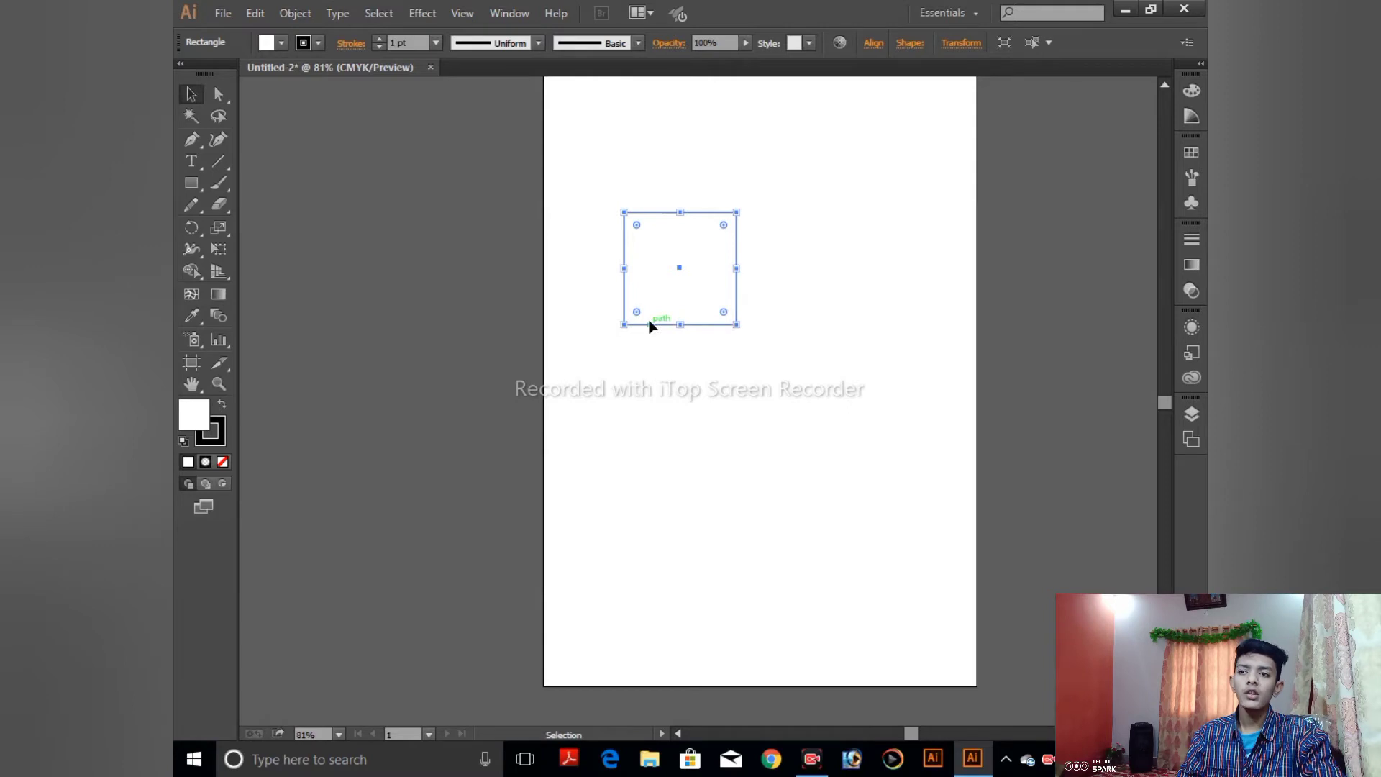
# - Alt-drag a copy of the square below-right of the original and turn Smart Guides off
pyautogui.moveTo(649, 326)
pyautogui.mouseDown()
pyautogui.moveTo(779, 333)
pyautogui.moveTo(776, 447)
pyautogui.mouseUp()
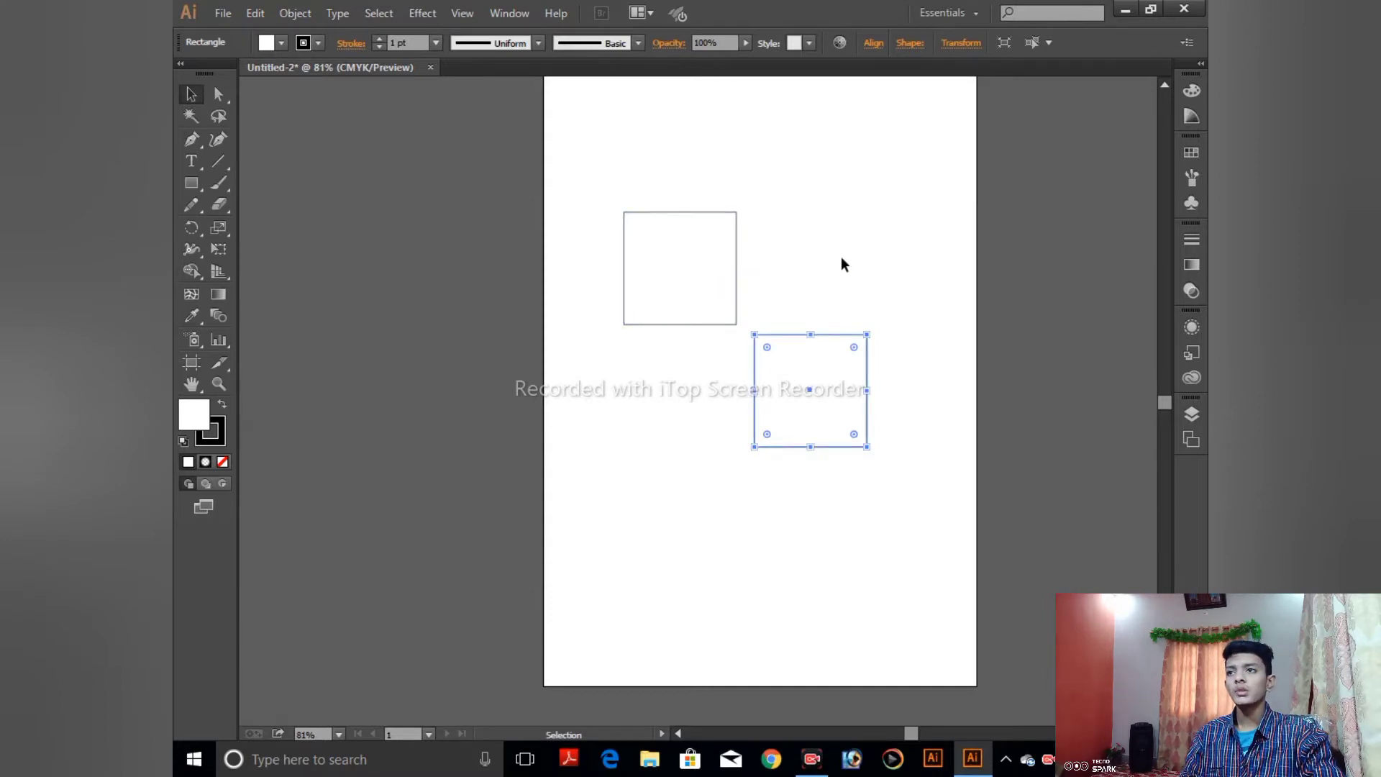
pyautogui.click(825, 237)
pyautogui.click(462, 13)
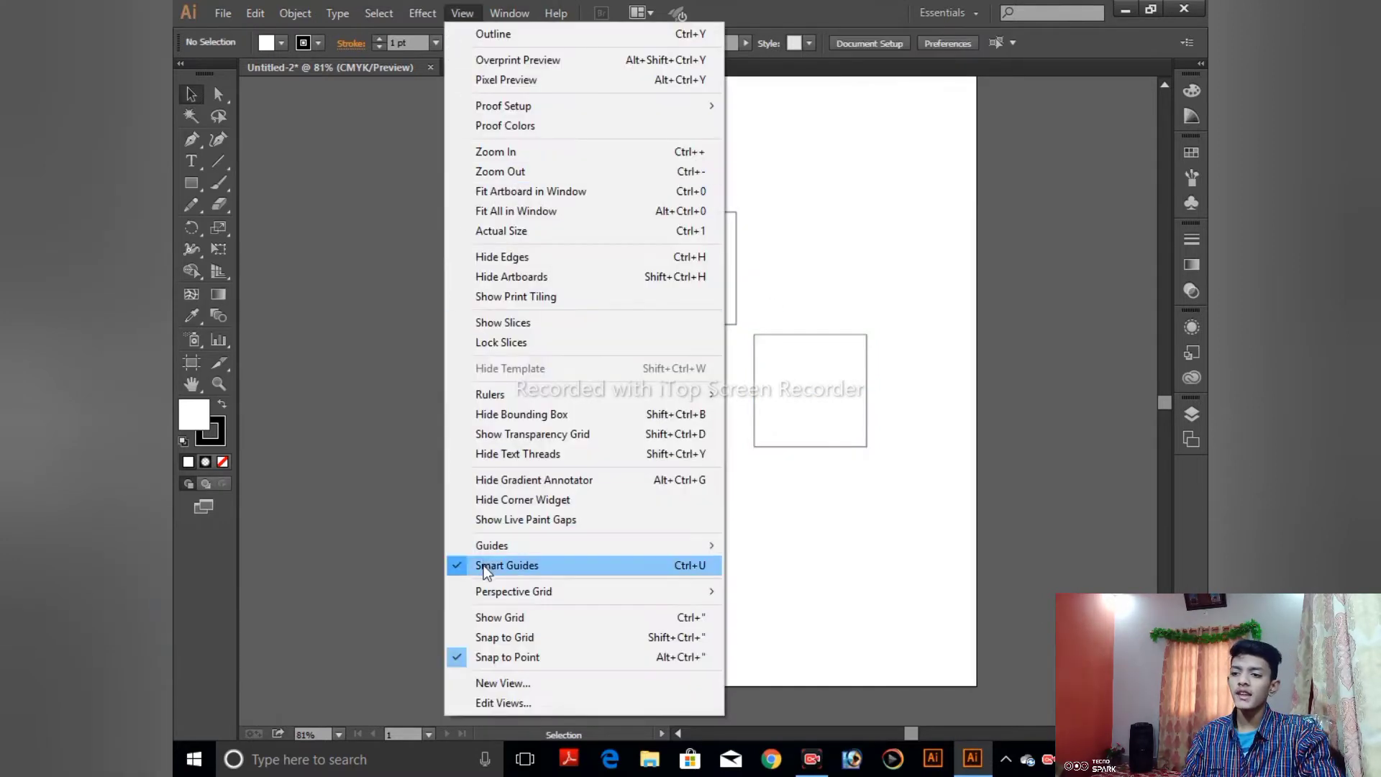
pyautogui.click(560, 568)
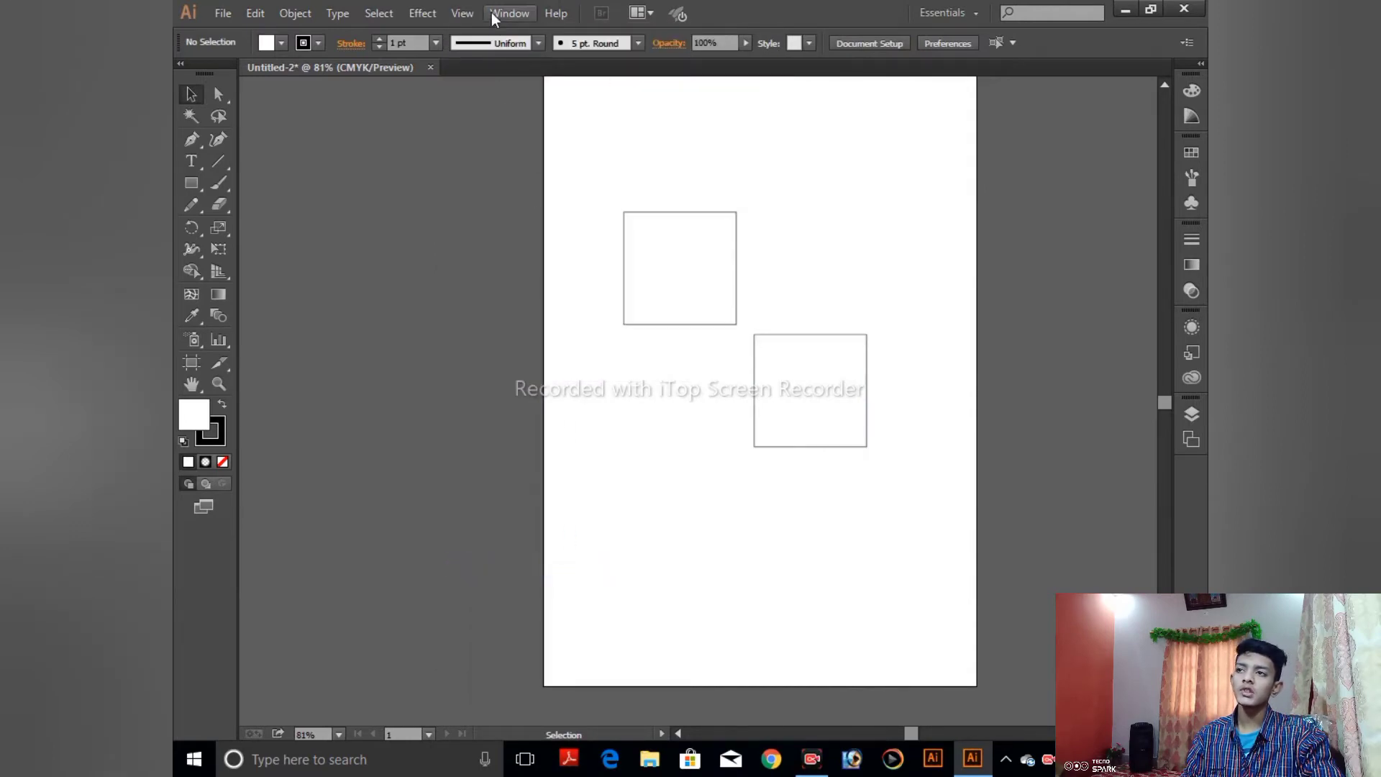
pyautogui.click(464, 13)
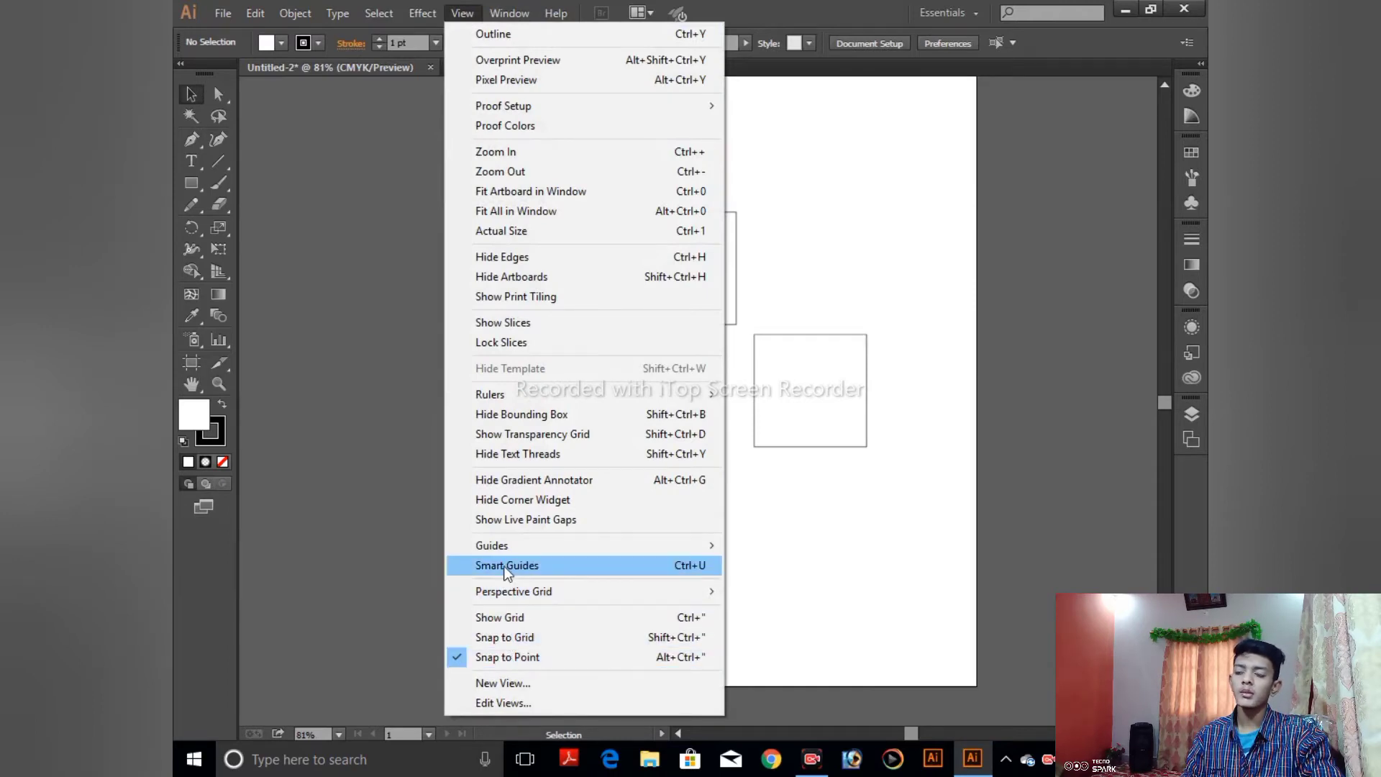
pyautogui.click(836, 421)
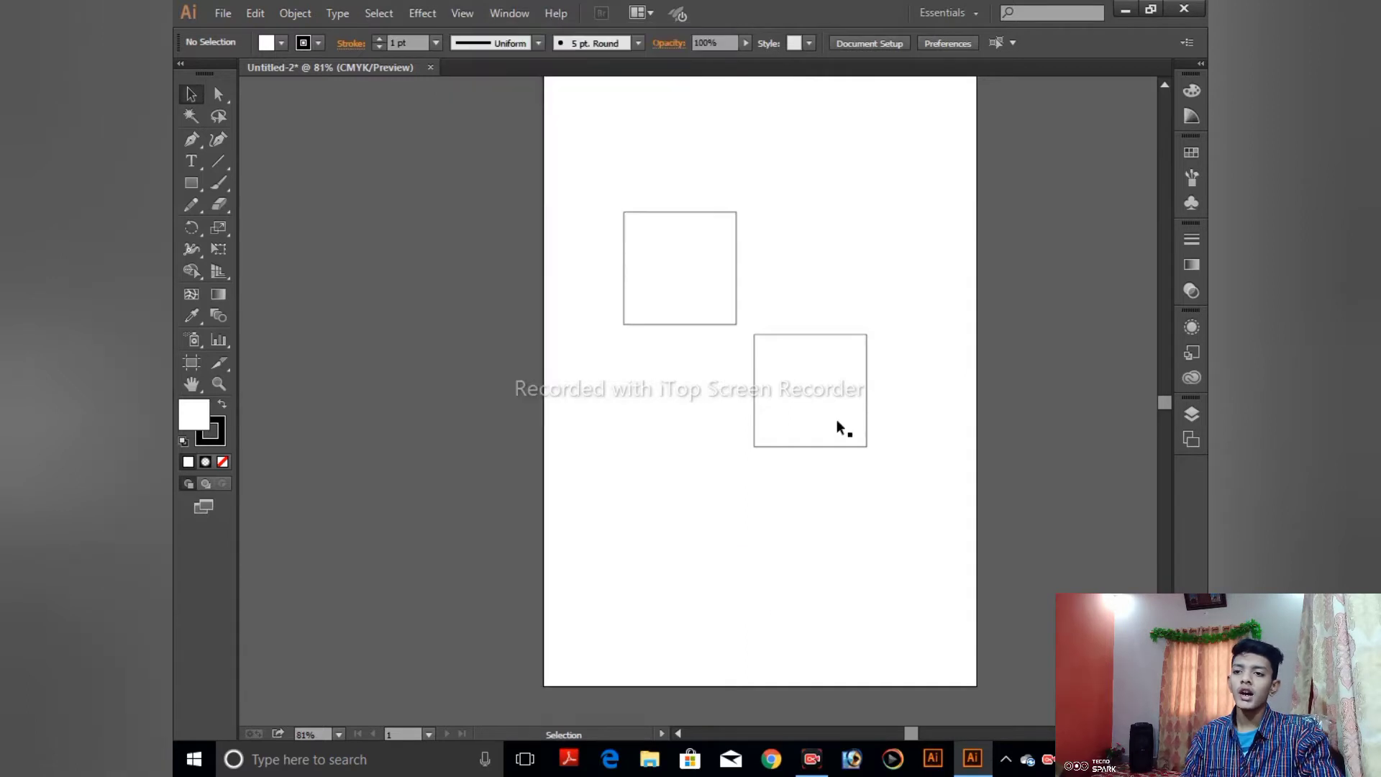
# - Try moving the copy beside the original, then undo the move back below-right
pyautogui.moveTo(821, 445); pyautogui.dragTo(884, 317)
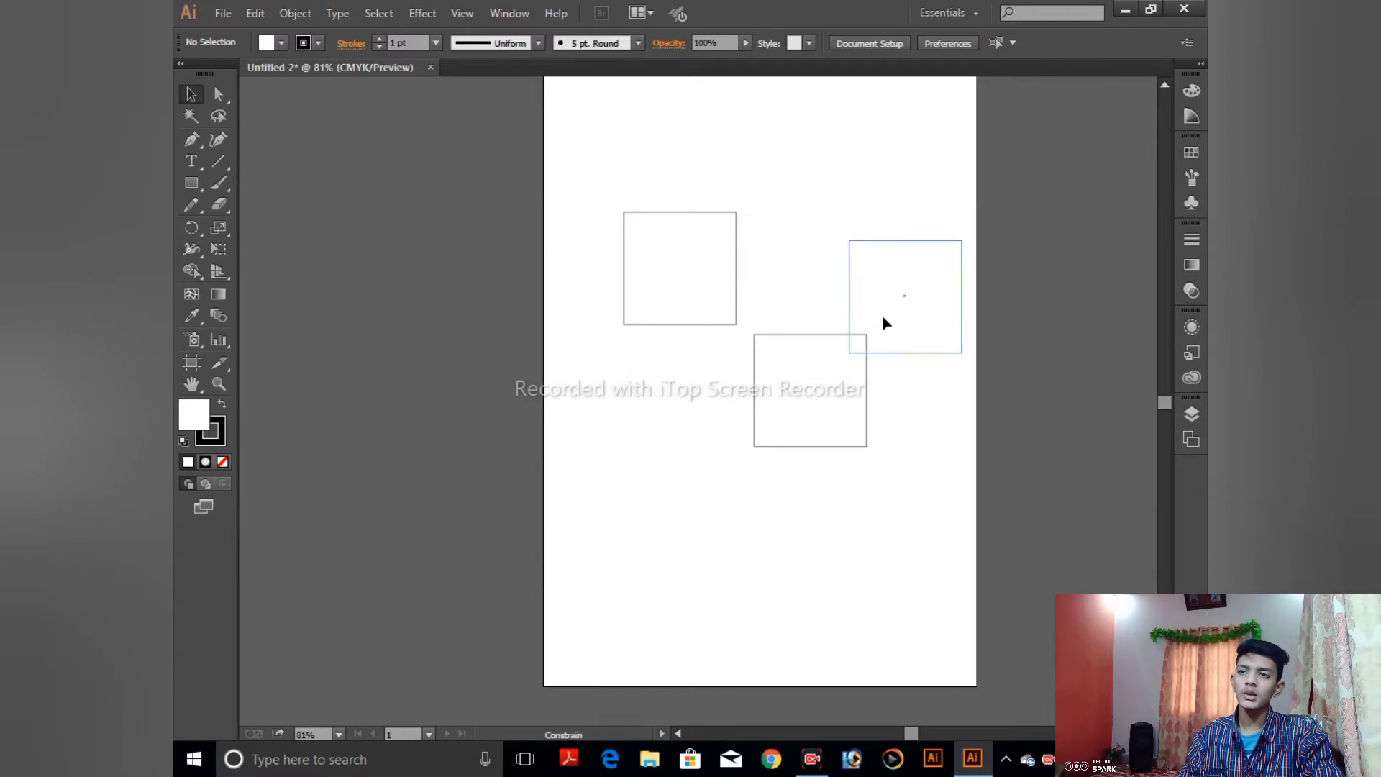
pyautogui.moveTo(885, 321)
pyautogui.mouseDown()
pyautogui.moveTo(745, 372)
pyautogui.moveTo(817, 339)
pyautogui.mouseUp()
pyautogui.click(844, 344)
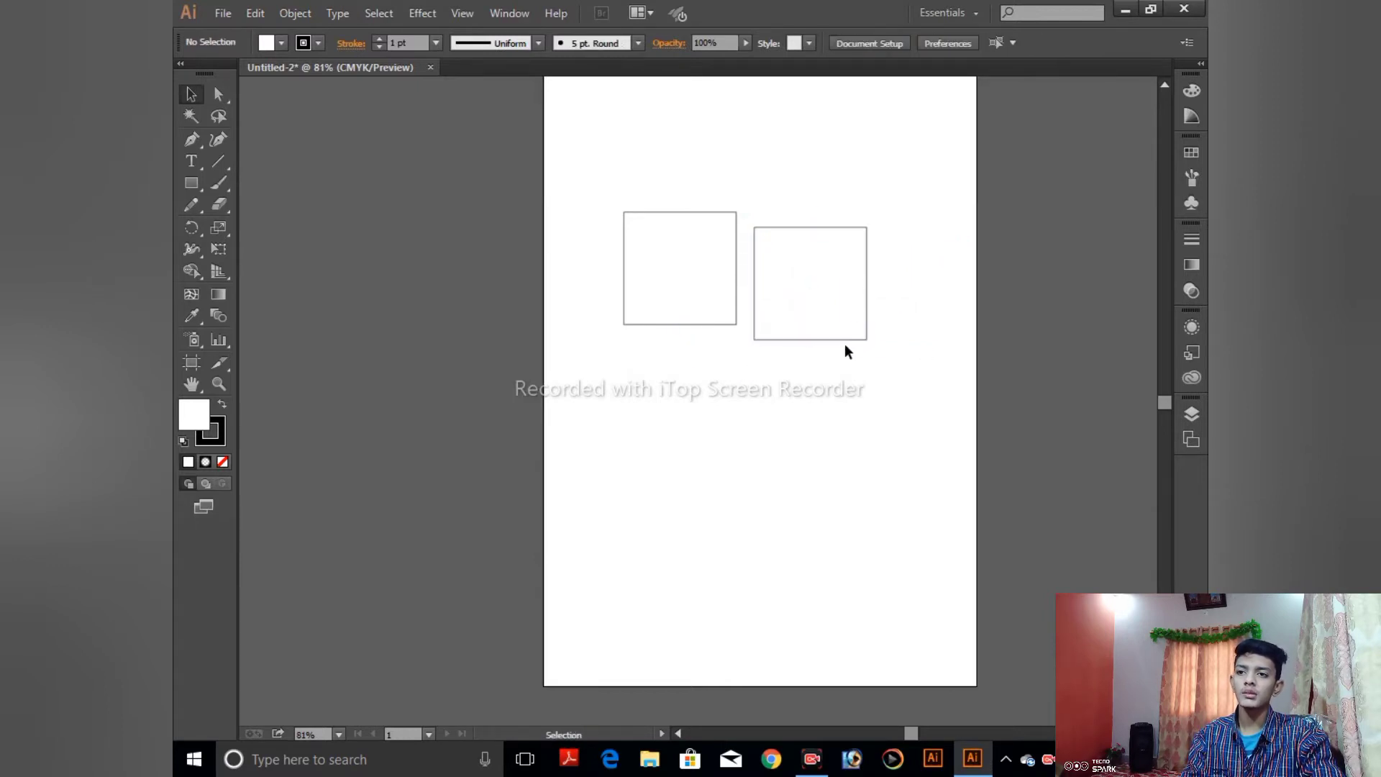
pyautogui.hotkey('ctrl', 'z')
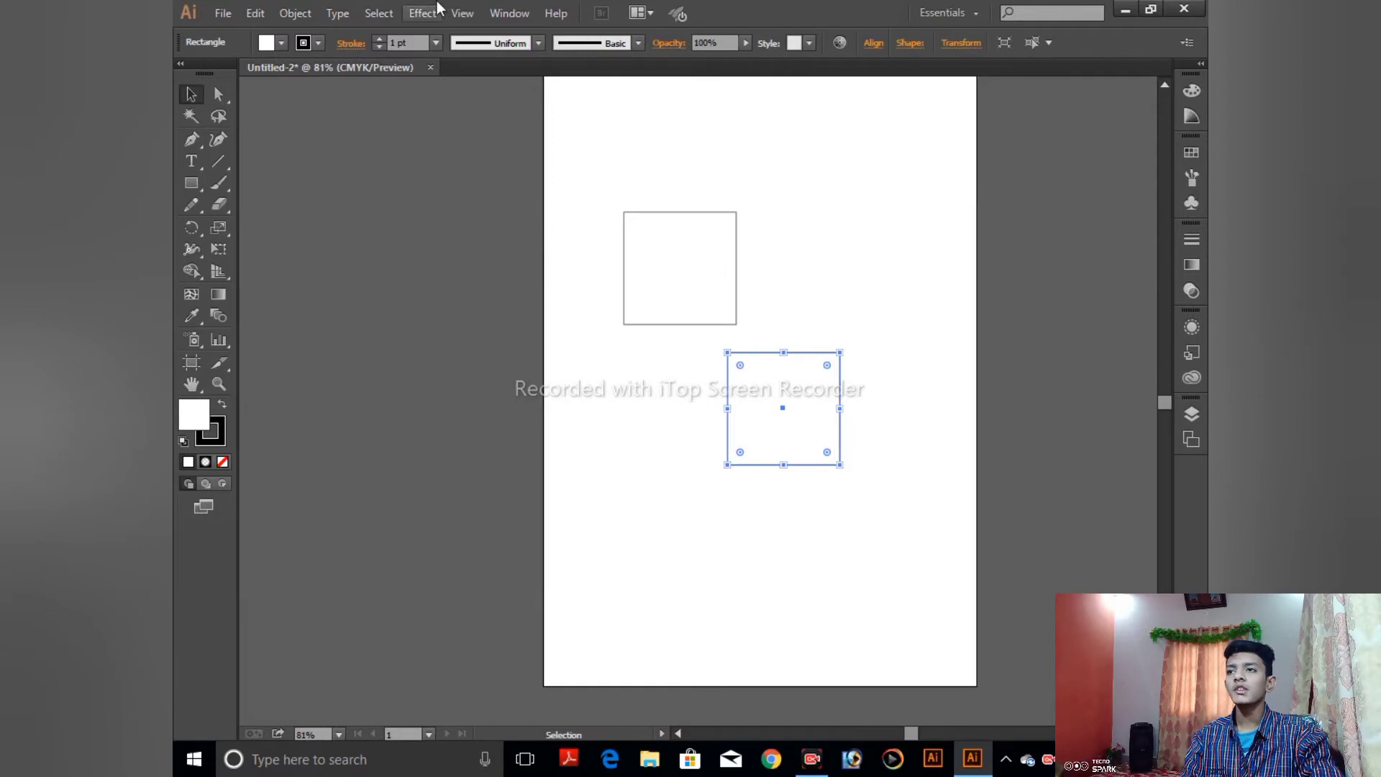
pyautogui.click(463, 13)
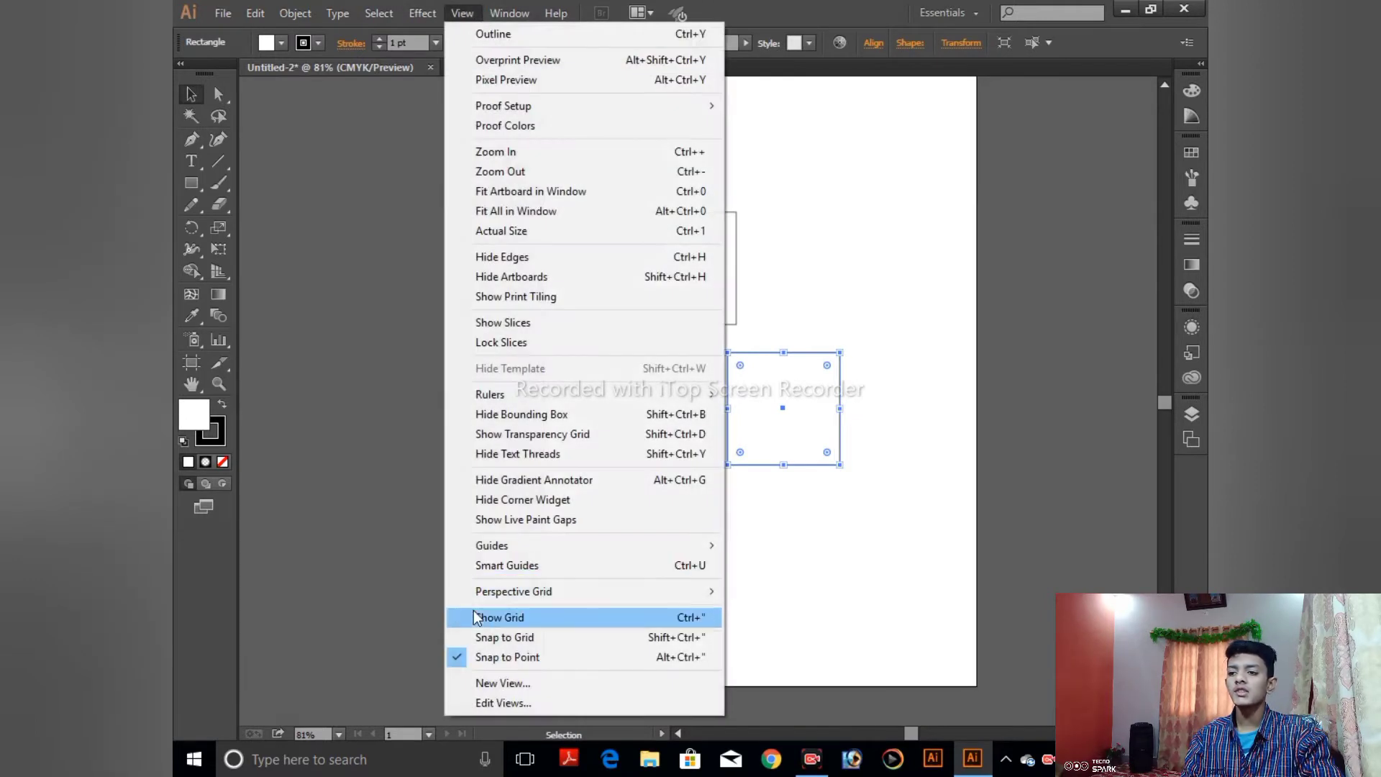
# - With smart guides back on, Alt+Shift-copy the top-left square level with it at the top right
pyautogui.click(491, 567)
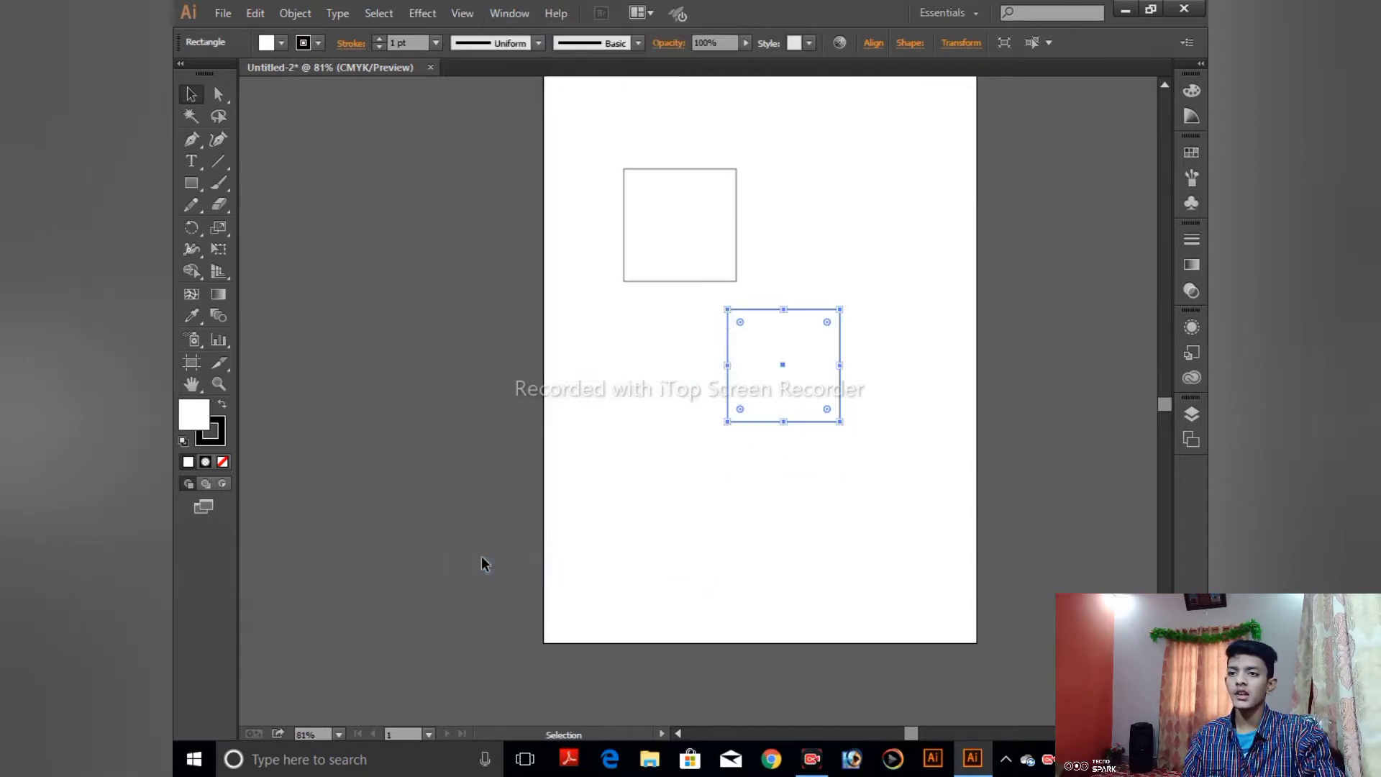
pyautogui.scroll(-2, 754, 371)
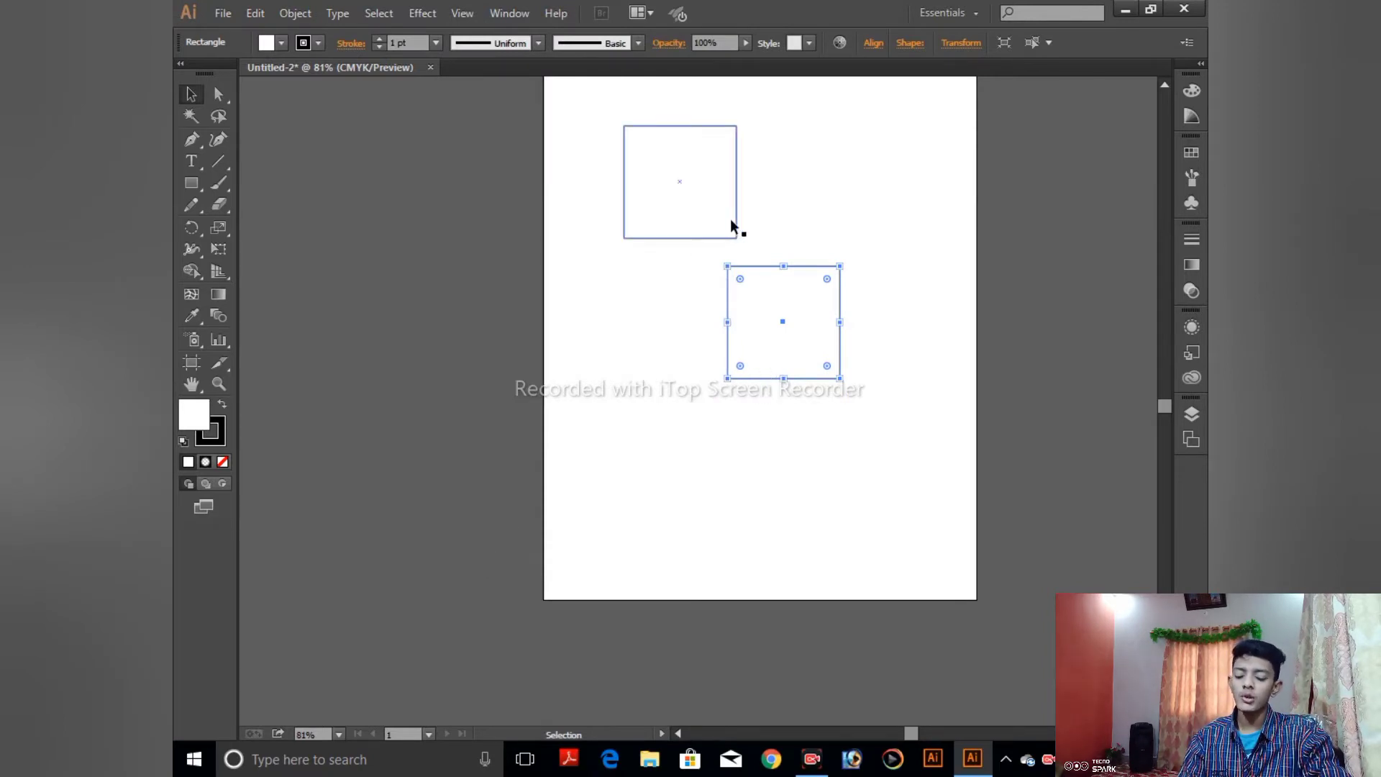
pyautogui.moveTo(731, 226); pyautogui.dragTo(918, 227)
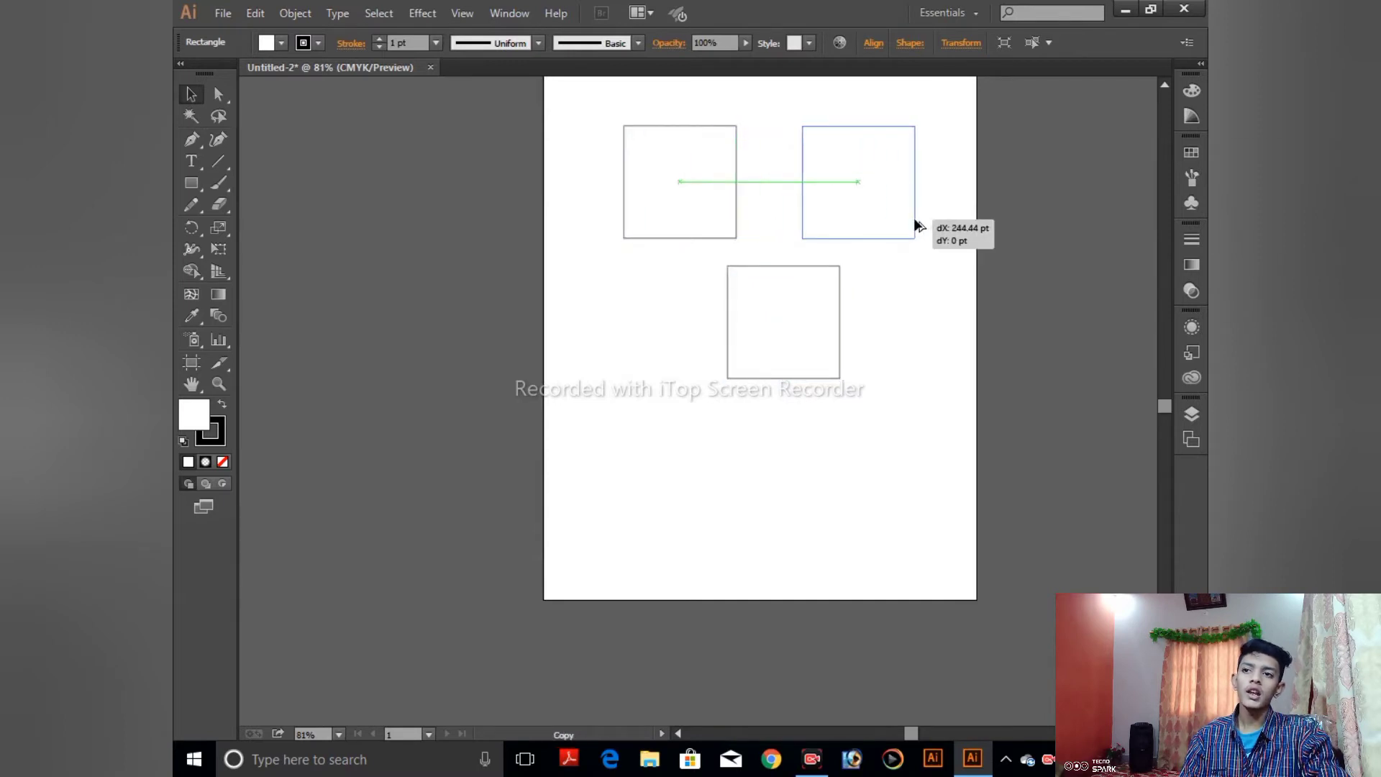
pyautogui.moveTo(917, 227)
pyautogui.mouseDown()
pyautogui.moveTo(1050, 300)
pyautogui.moveTo(786, 215)
pyautogui.mouseUp()
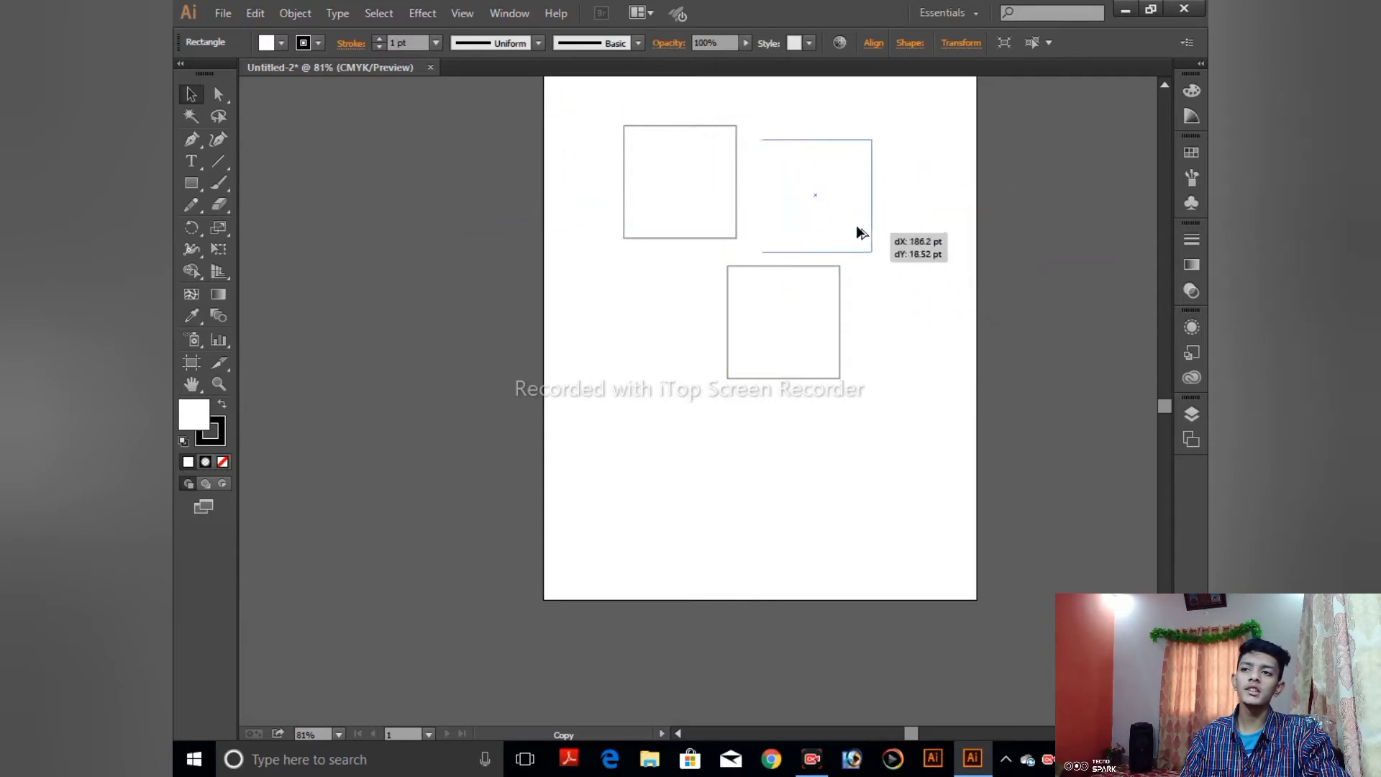
pyautogui.moveTo(785, 216)
pyautogui.mouseDown()
pyautogui.moveTo(775, 229)
pyautogui.moveTo(1099, 242)
pyautogui.moveTo(955, 242)
pyautogui.mouseUp()
pyautogui.press('shift')
pyautogui.scroll(1, 854, 247)
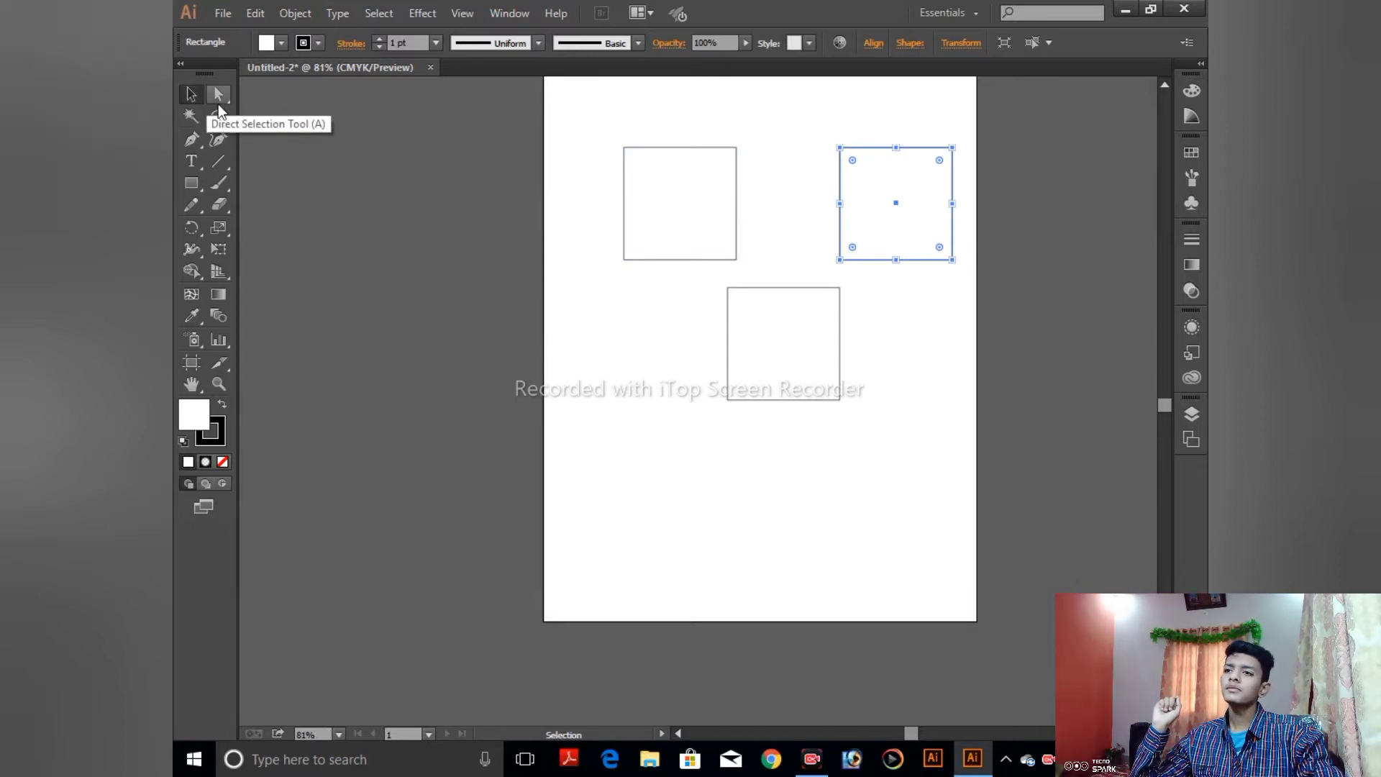
# - Delete the left and bottom squares, undo that, then reselect the top-left and bottom squares
pyautogui.moveTo(609, 124); pyautogui.dragTo(782, 414)
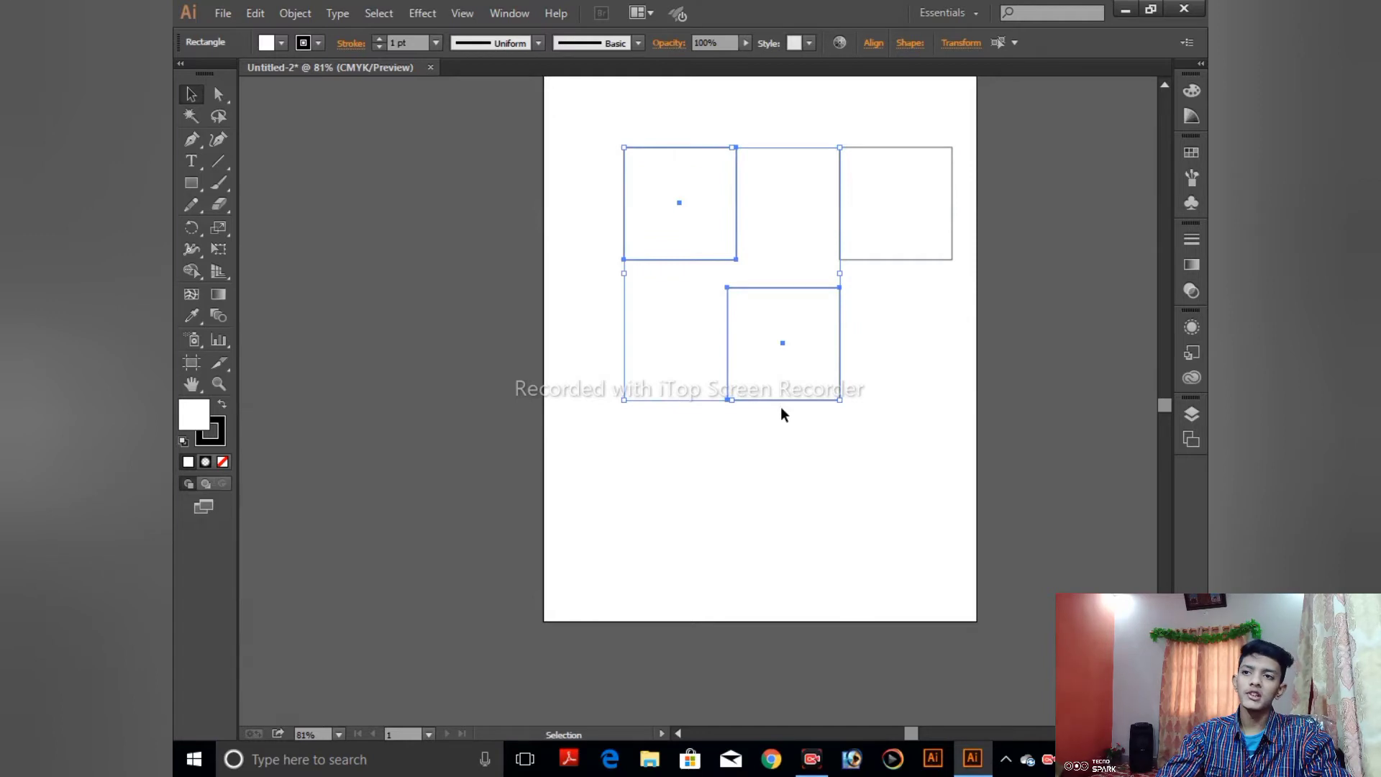
pyautogui.press('Delete')
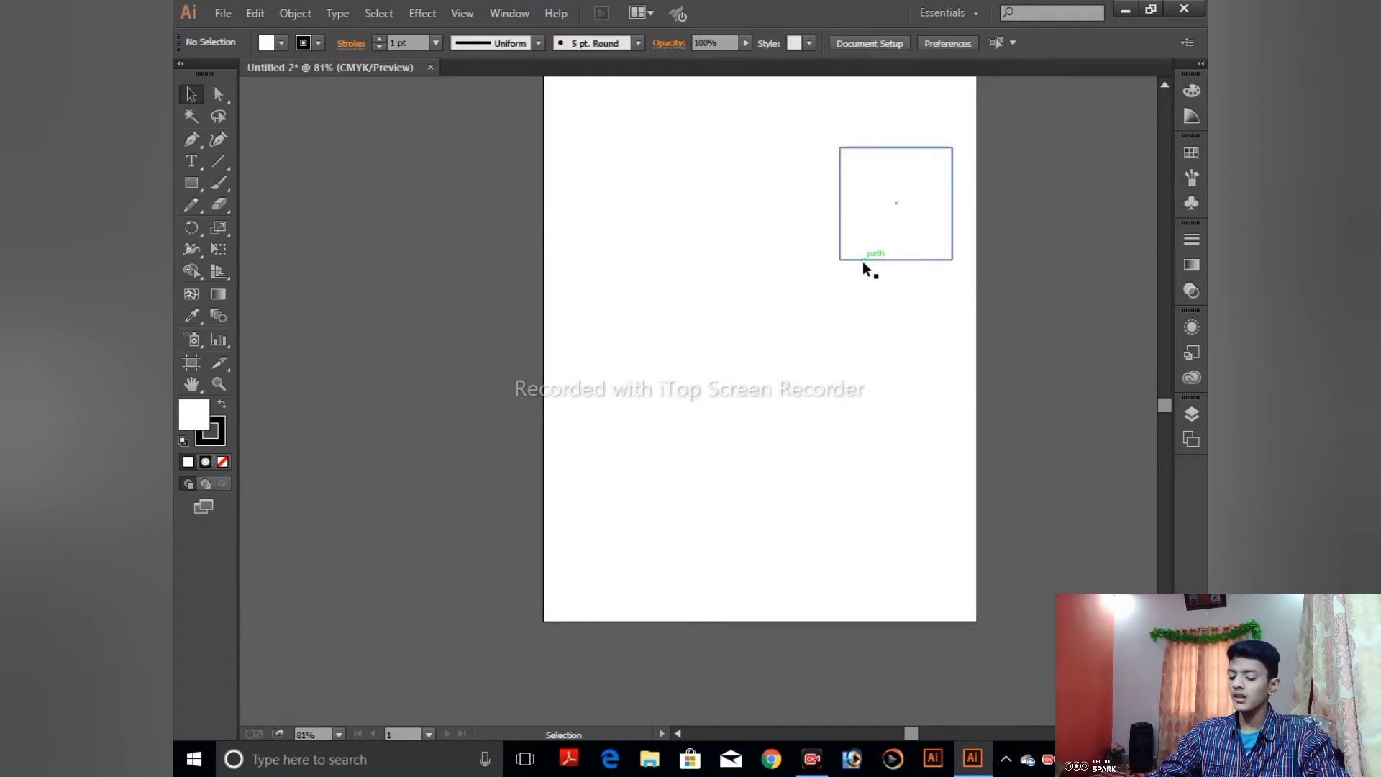
pyautogui.hotkey('ctrl', 'z')
pyautogui.click(581, 133)
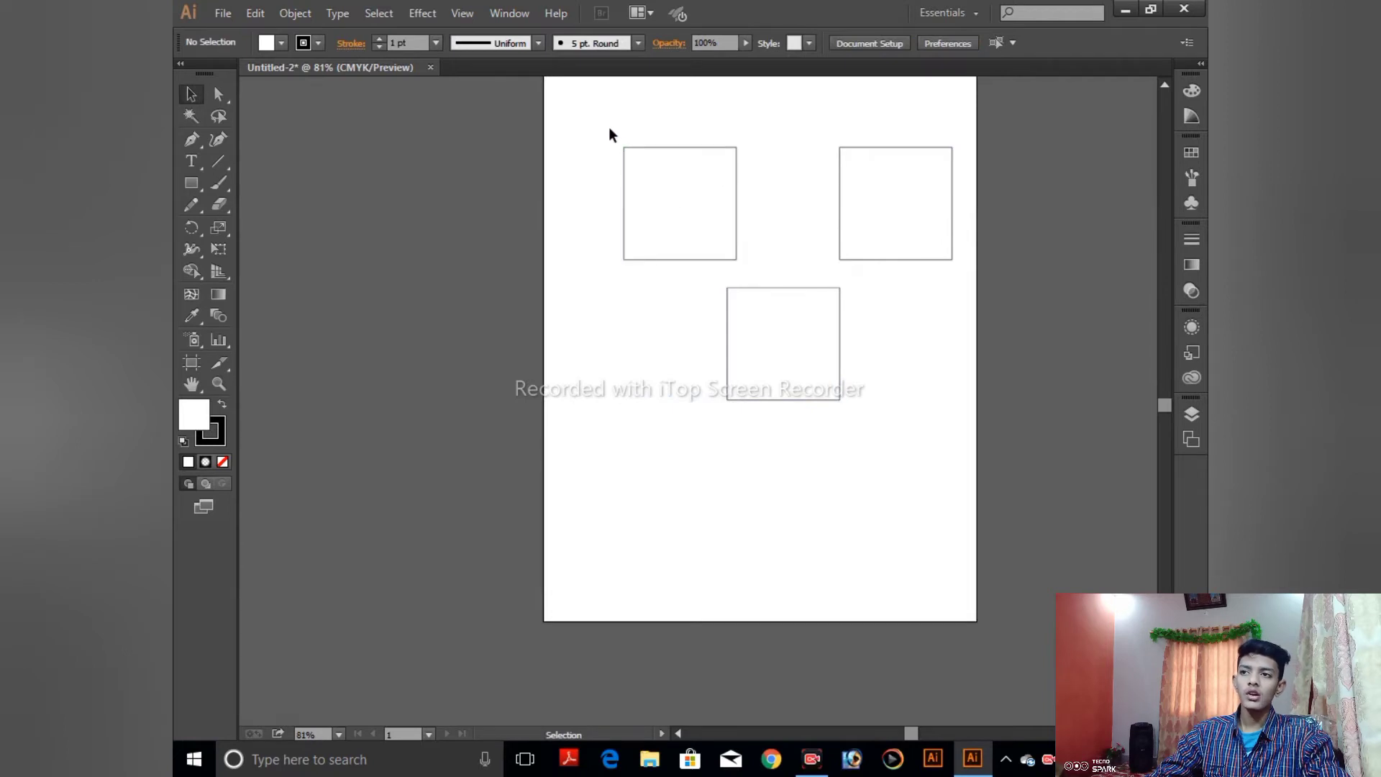
pyautogui.moveTo(609, 121)
pyautogui.mouseDown()
pyautogui.moveTo(715, 373)
pyautogui.moveTo(785, 463)
pyautogui.moveTo(898, 440)
pyautogui.mouseUp()
pyautogui.moveTo(561, 103); pyautogui.dragTo(961, 444)
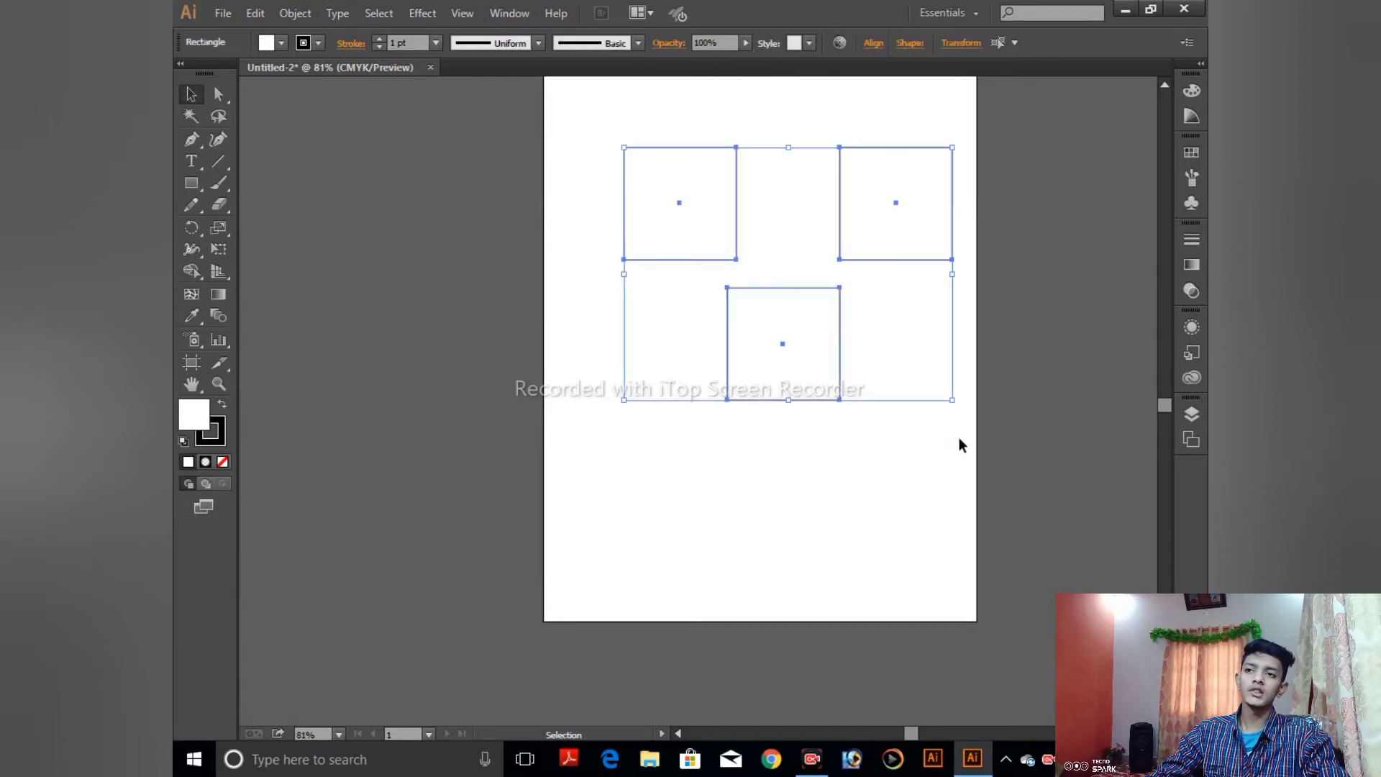
pyautogui.click(888, 355)
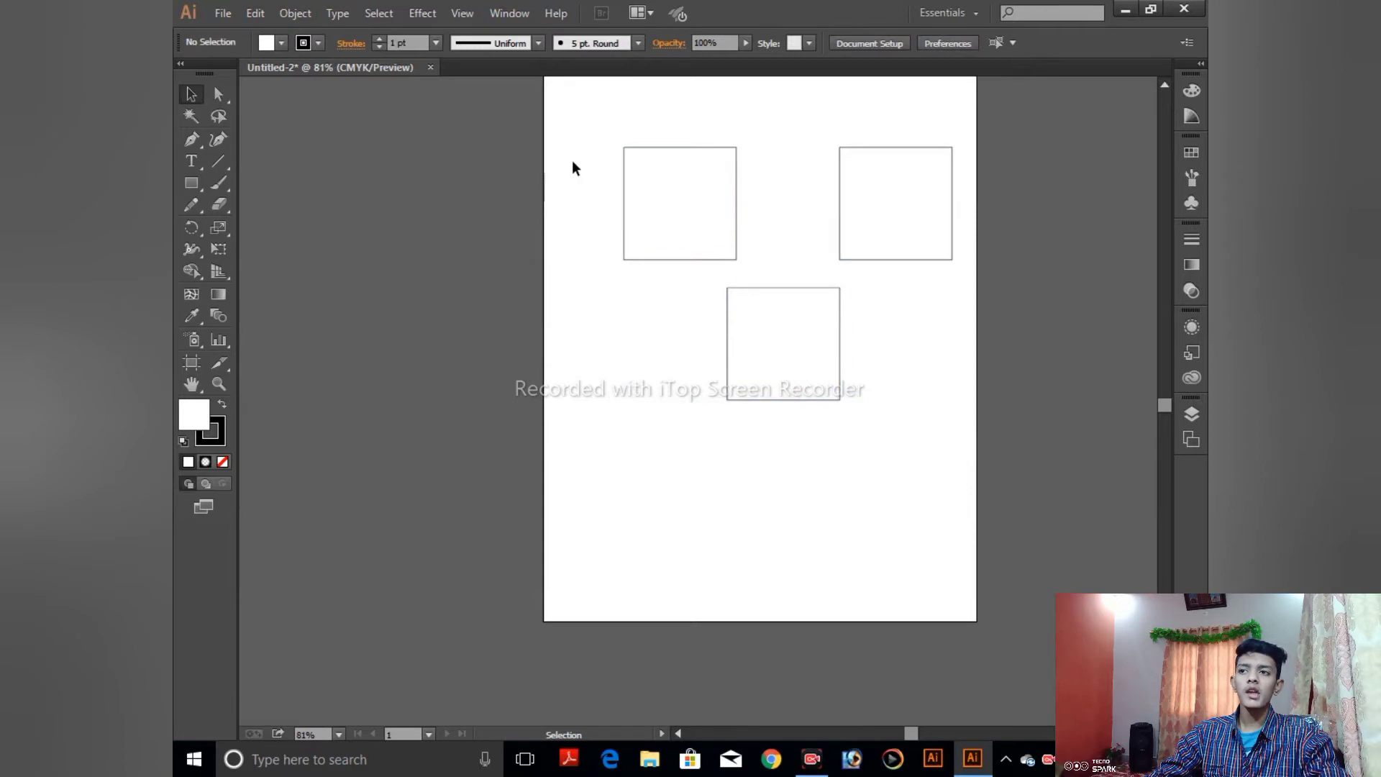
pyautogui.moveTo(596, 108); pyautogui.dragTo(784, 454)
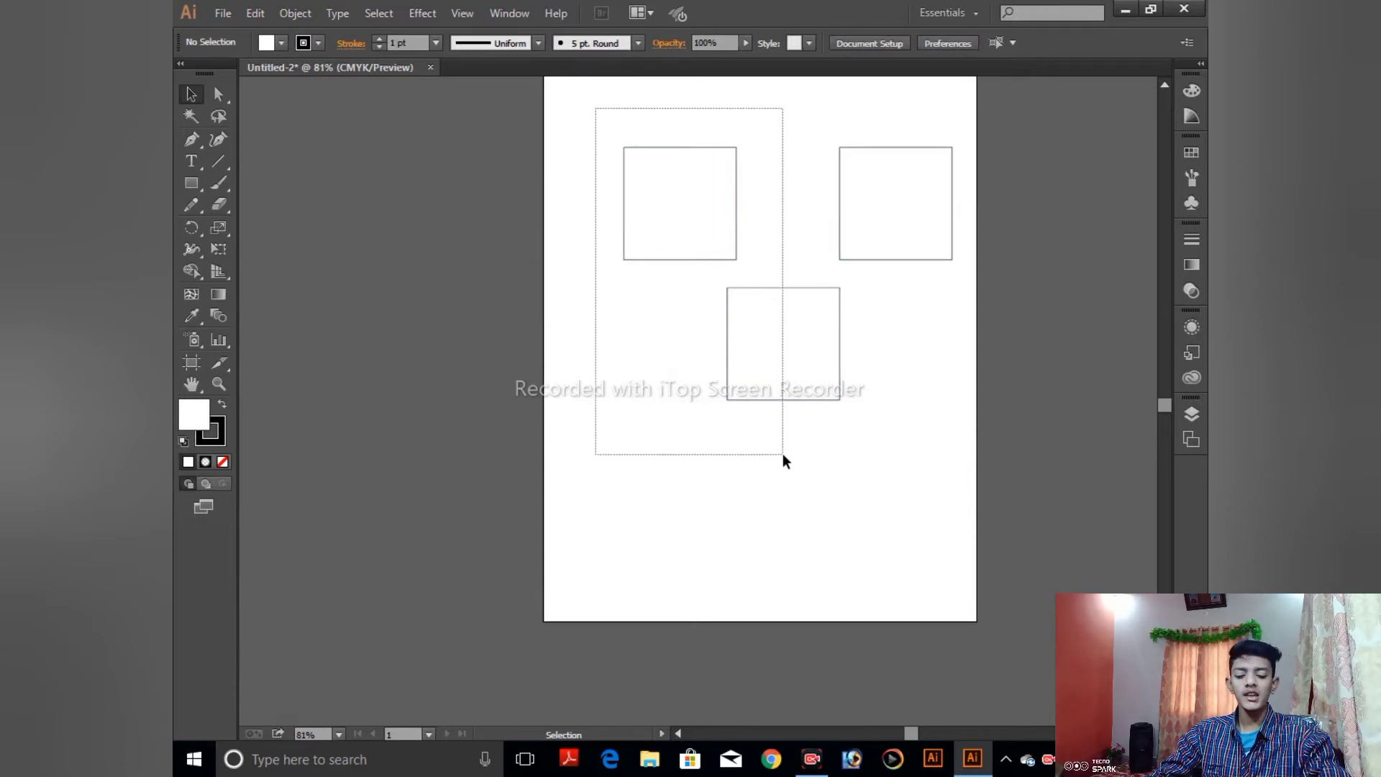
pyautogui.moveTo(783, 455); pyautogui.dragTo(784, 461)
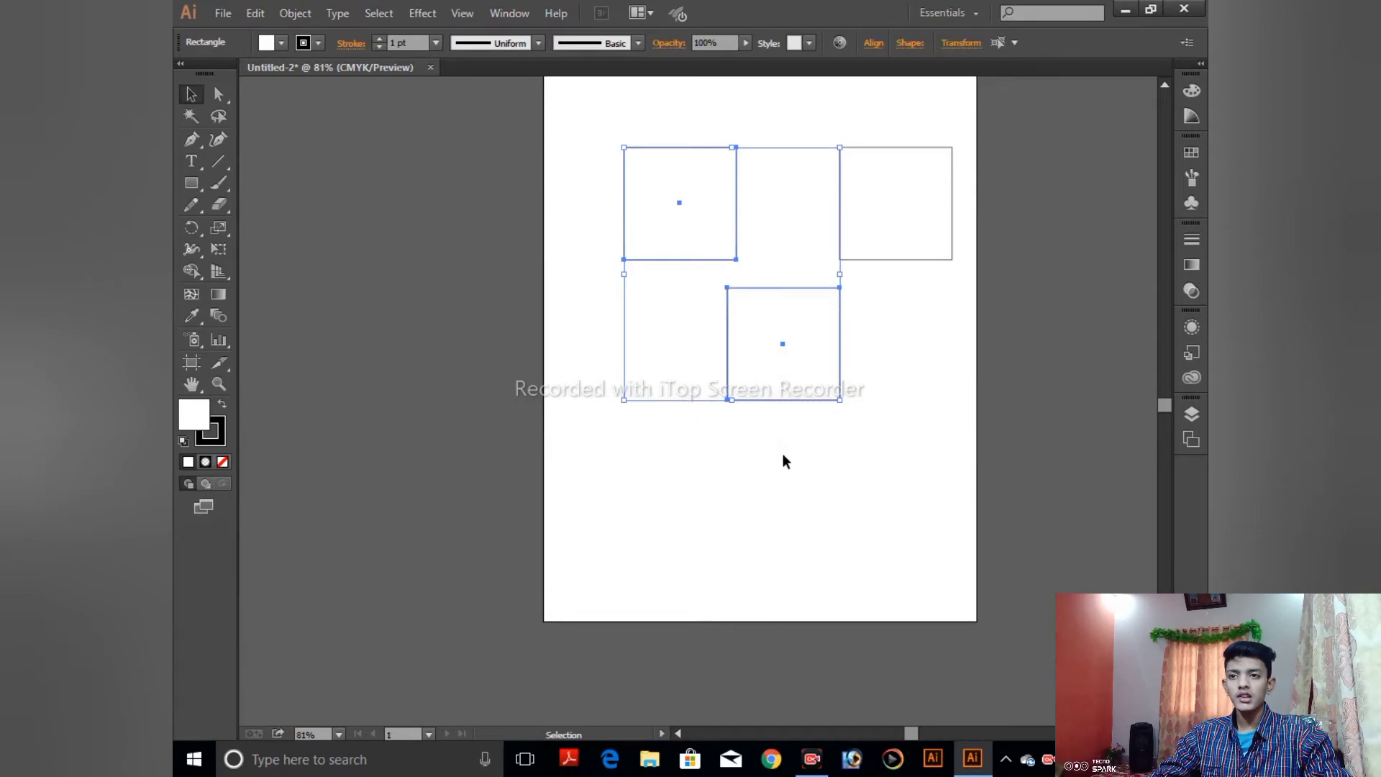
# - Delete the two selected squares, leaving one square straddling the artboard's top edge at centre
pyautogui.press('Delete')
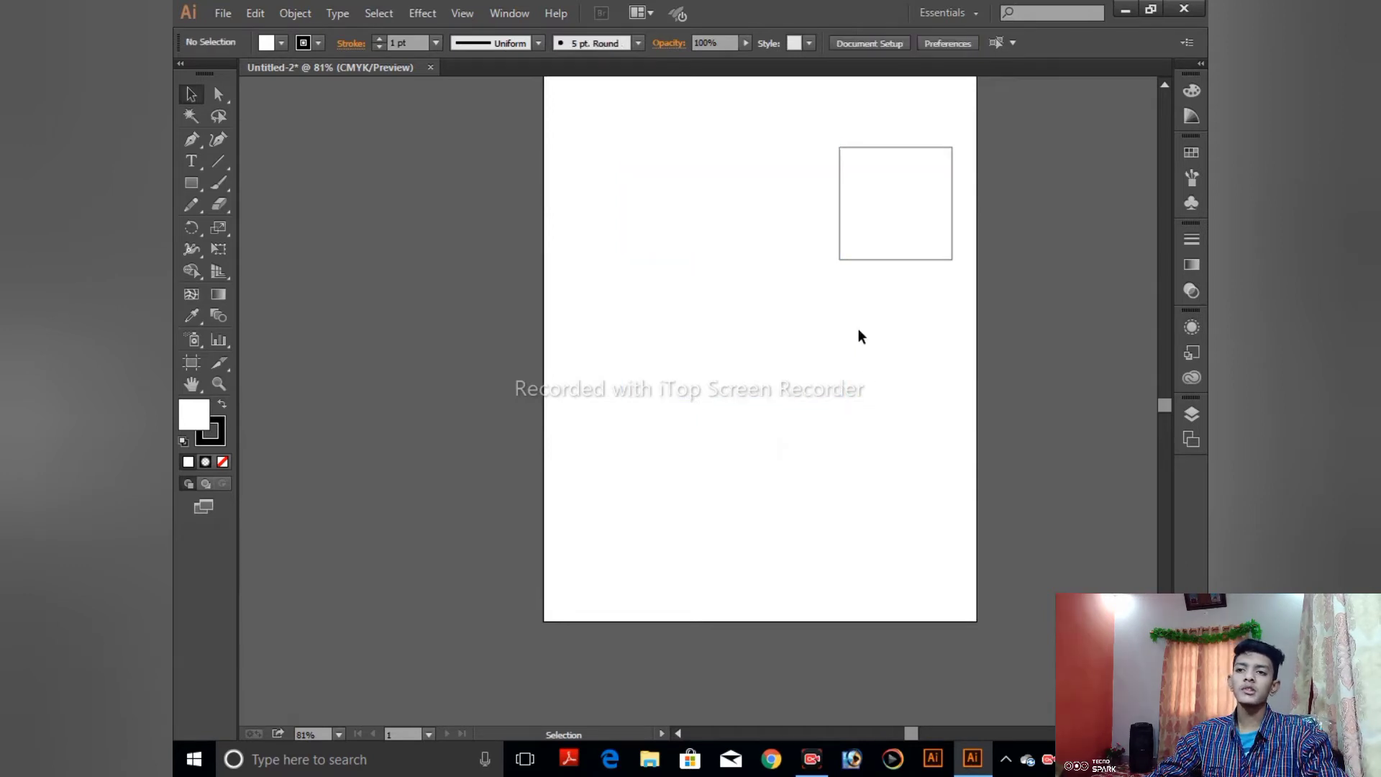
pyautogui.moveTo(876, 266)
pyautogui.mouseDown()
pyautogui.moveTo(719, 371)
pyautogui.moveTo(752, 358)
pyautogui.mouseUp()
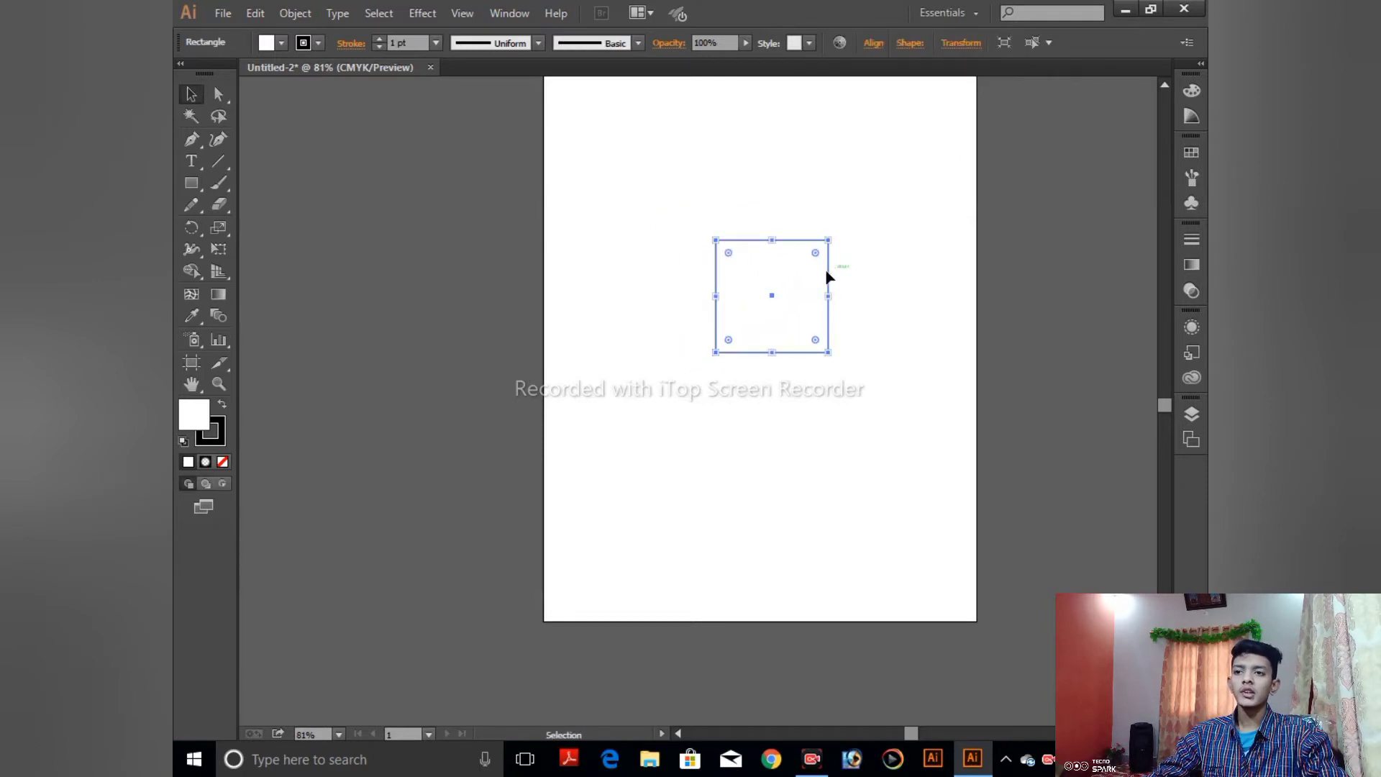
pyautogui.moveTo(825, 275); pyautogui.dragTo(848, 90)
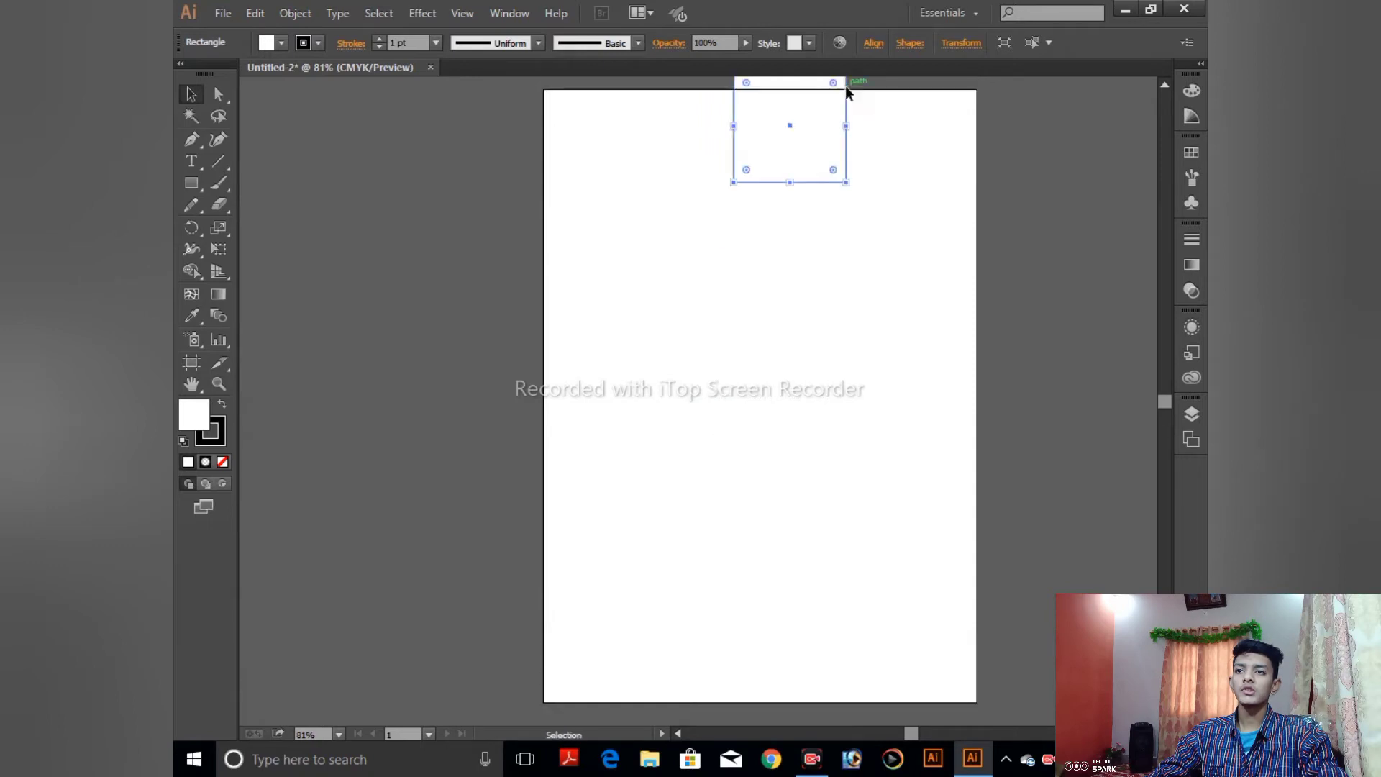
pyautogui.scroll(-3, 793, 324)
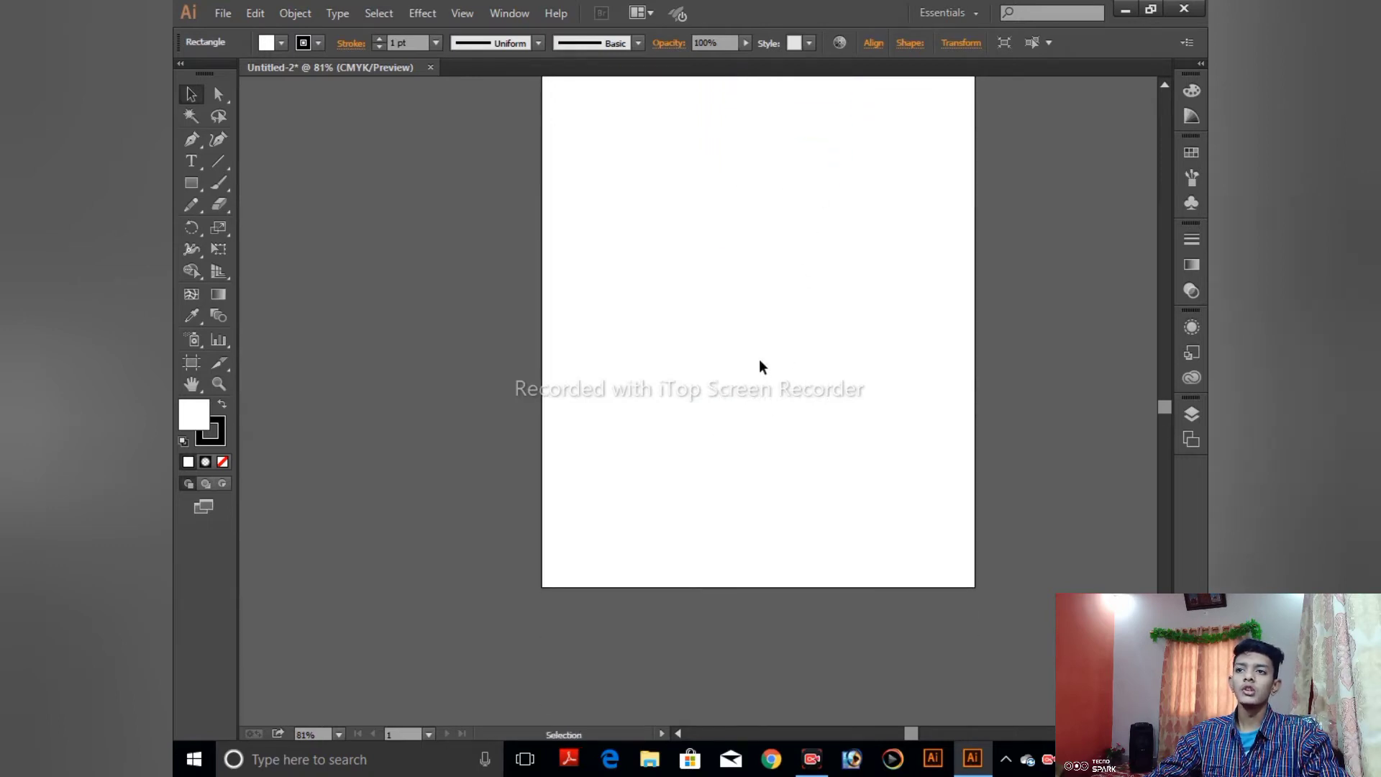
pyautogui.scroll(1, 761, 209)
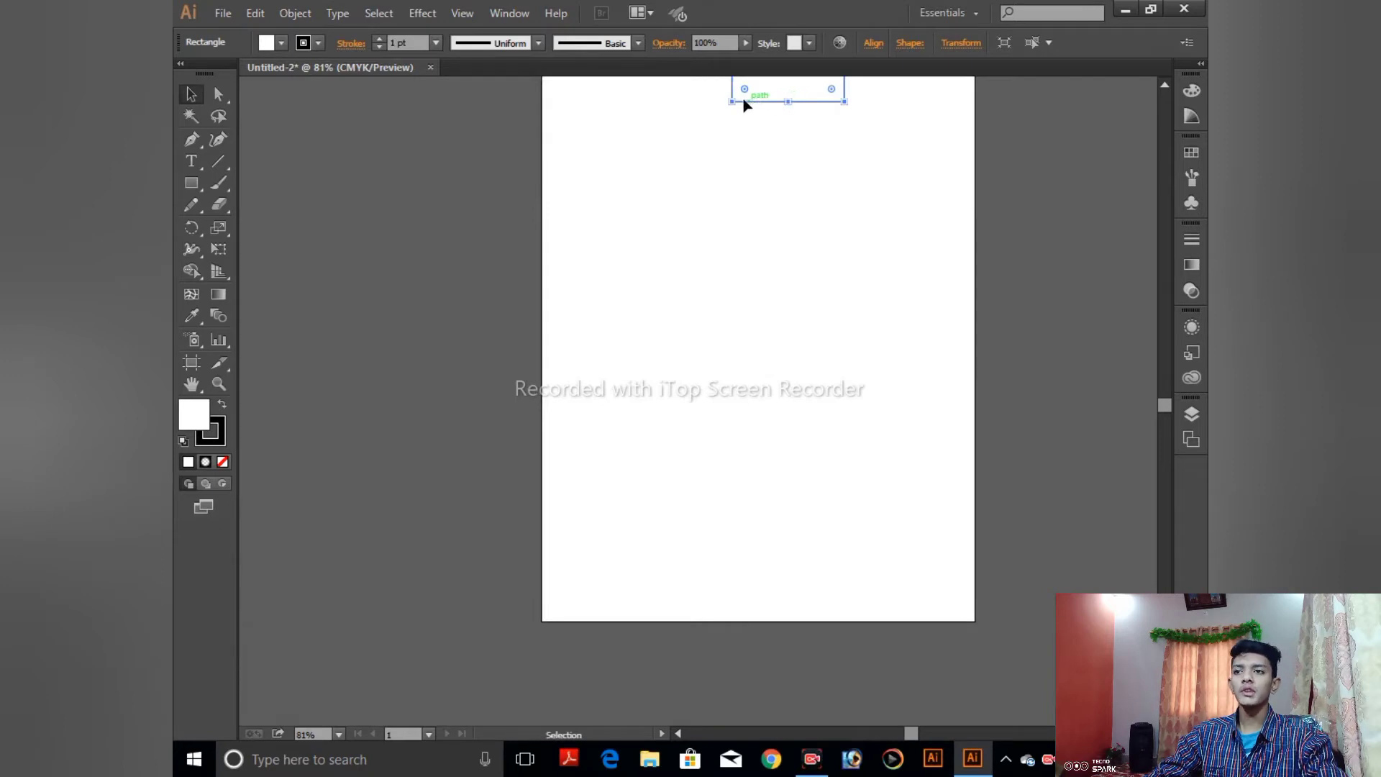
pyautogui.moveTo(764, 108); pyautogui.dragTo(746, 367)
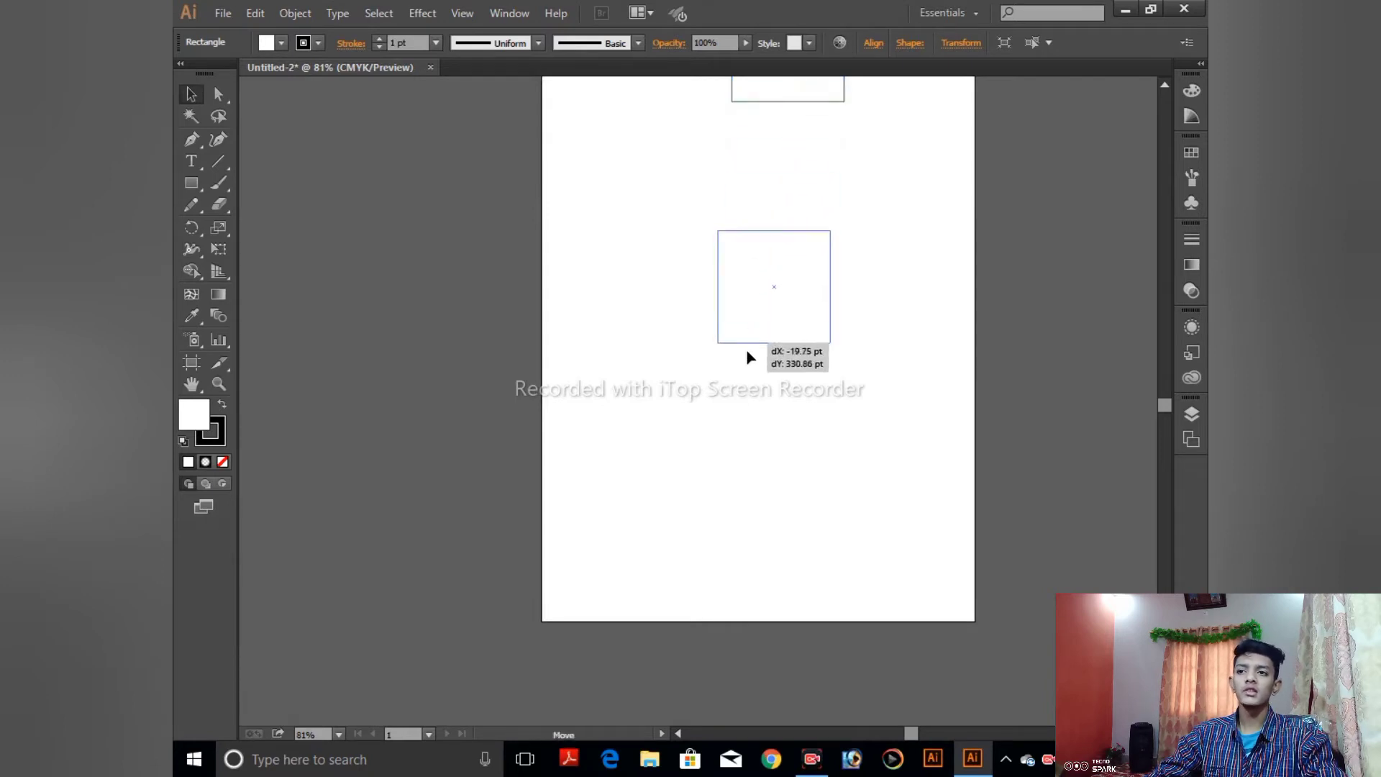
pyautogui.hotkey('ctrl', 'z')
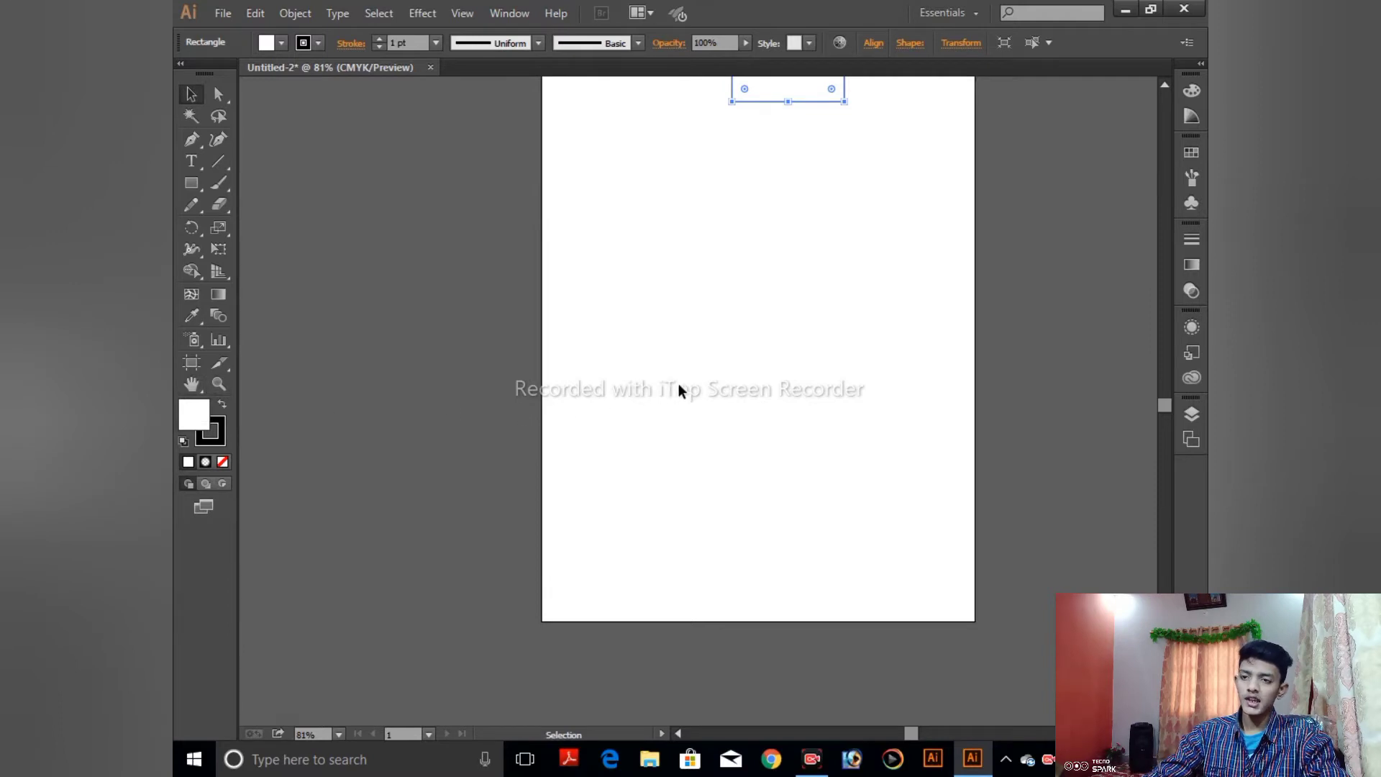
pyautogui.press('h')
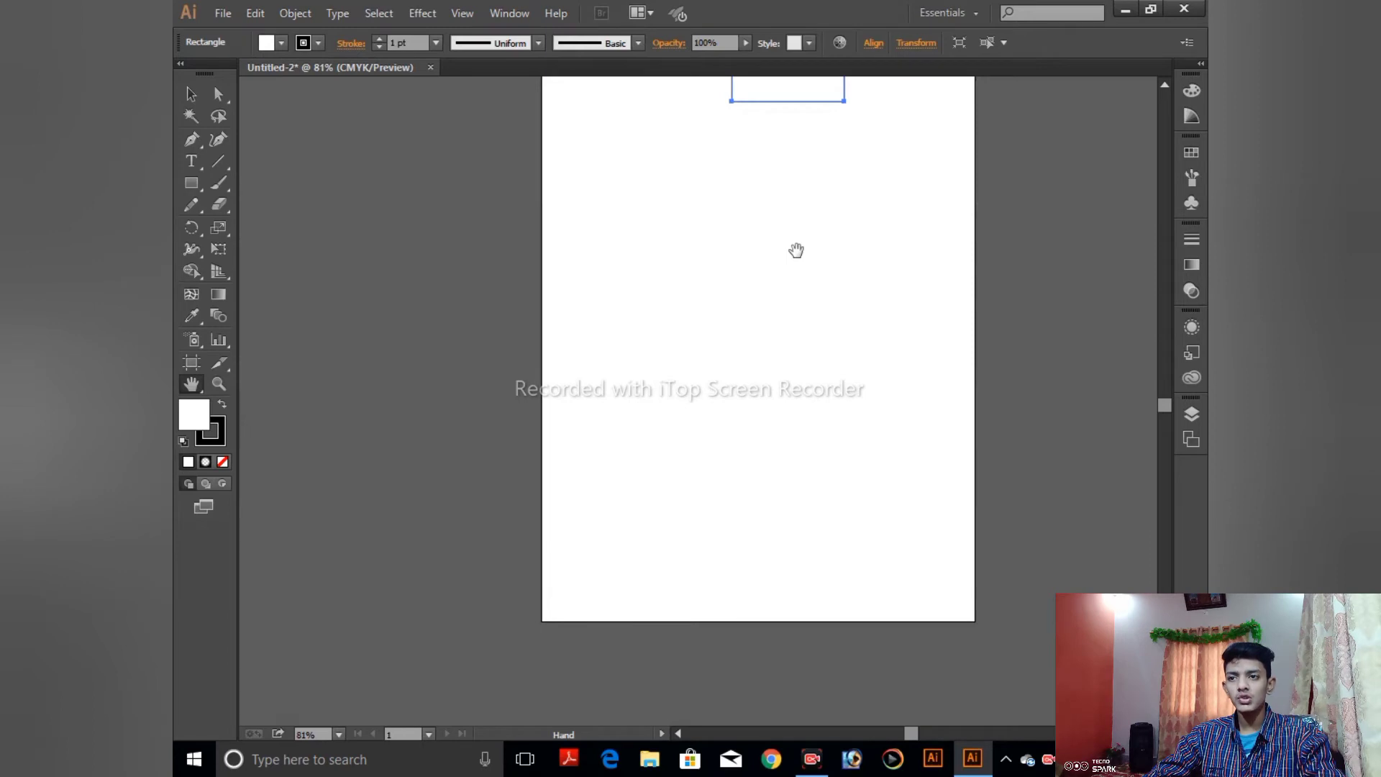
# - Pan the view and drag the lone square from the top edge to the artboard's middle
pyautogui.moveTo(795, 252); pyautogui.dragTo(802, 541)
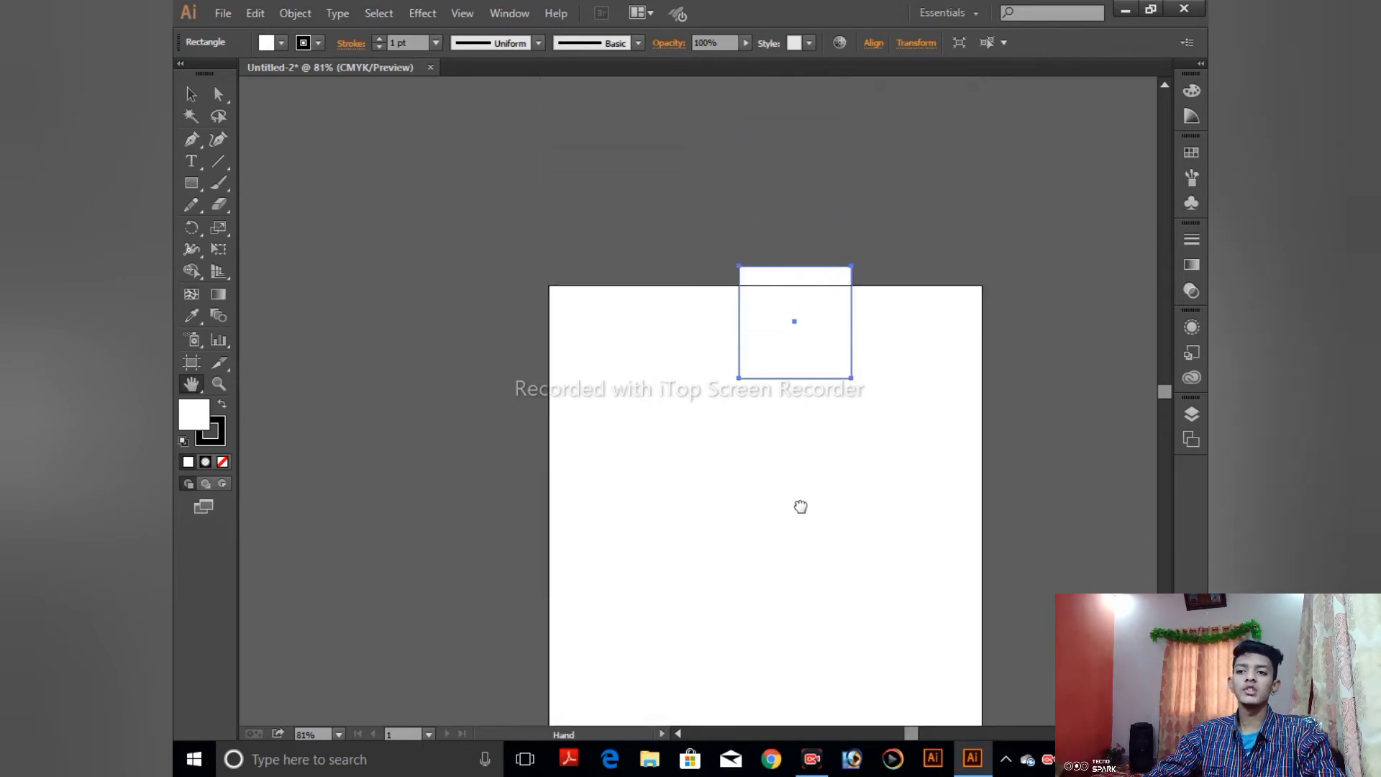
pyautogui.moveTo(801, 541); pyautogui.dragTo(823, 484)
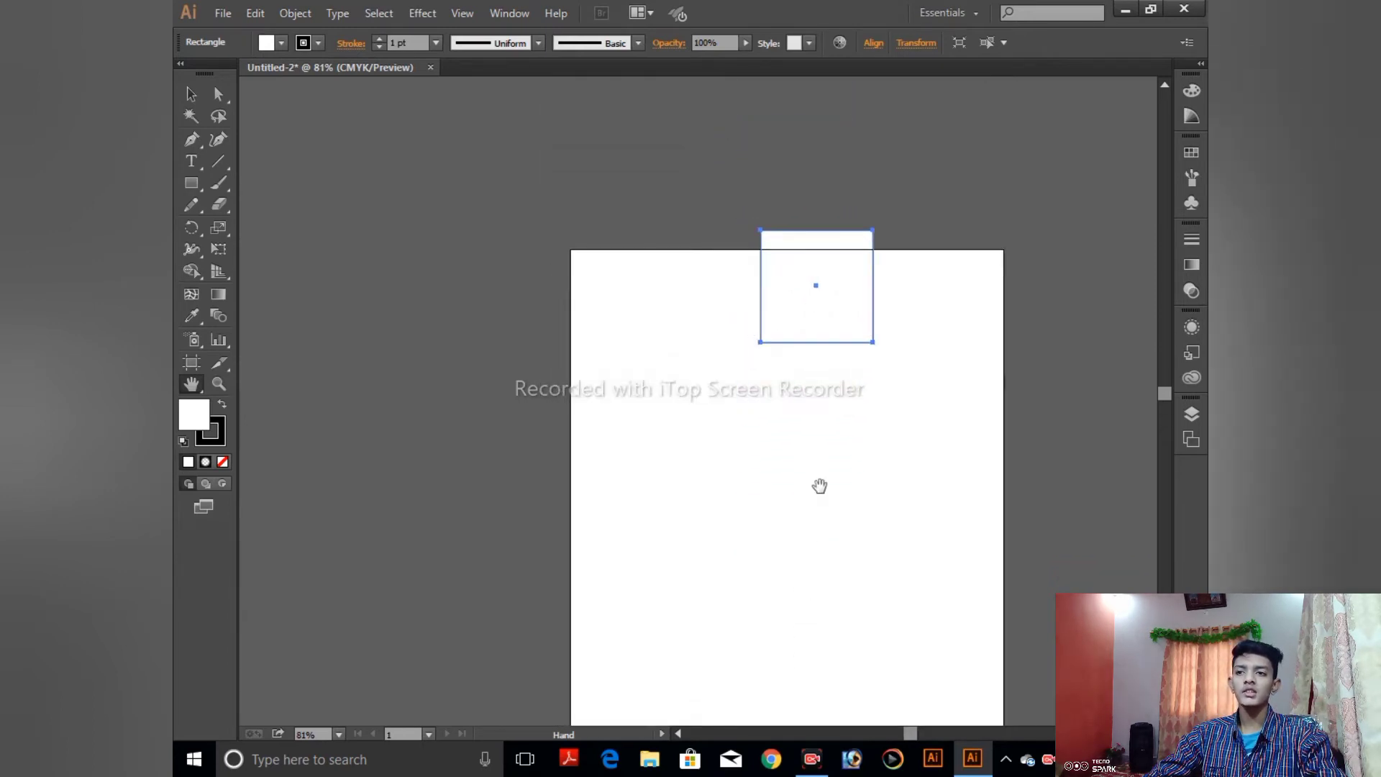
pyautogui.press('v')
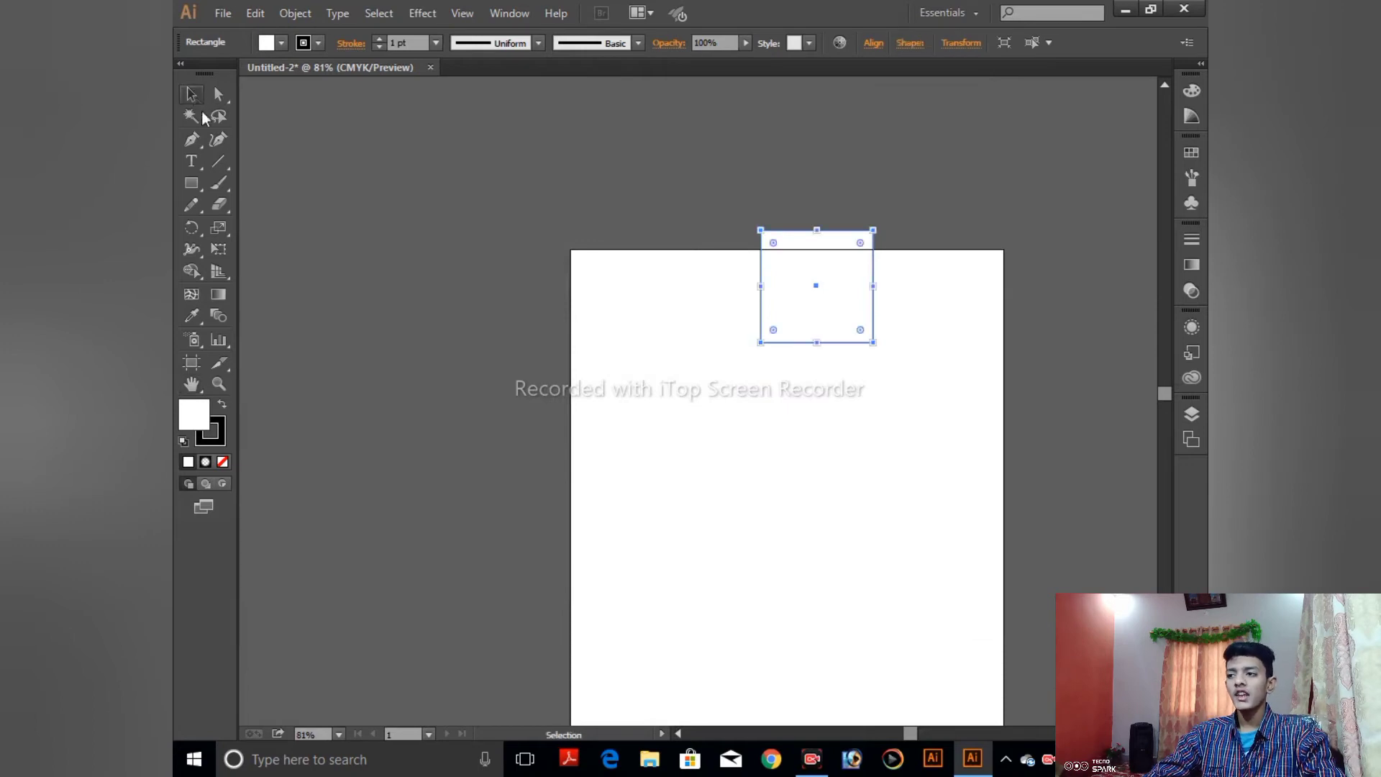
pyautogui.moveTo(681, 509); pyautogui.dragTo(638, 379)
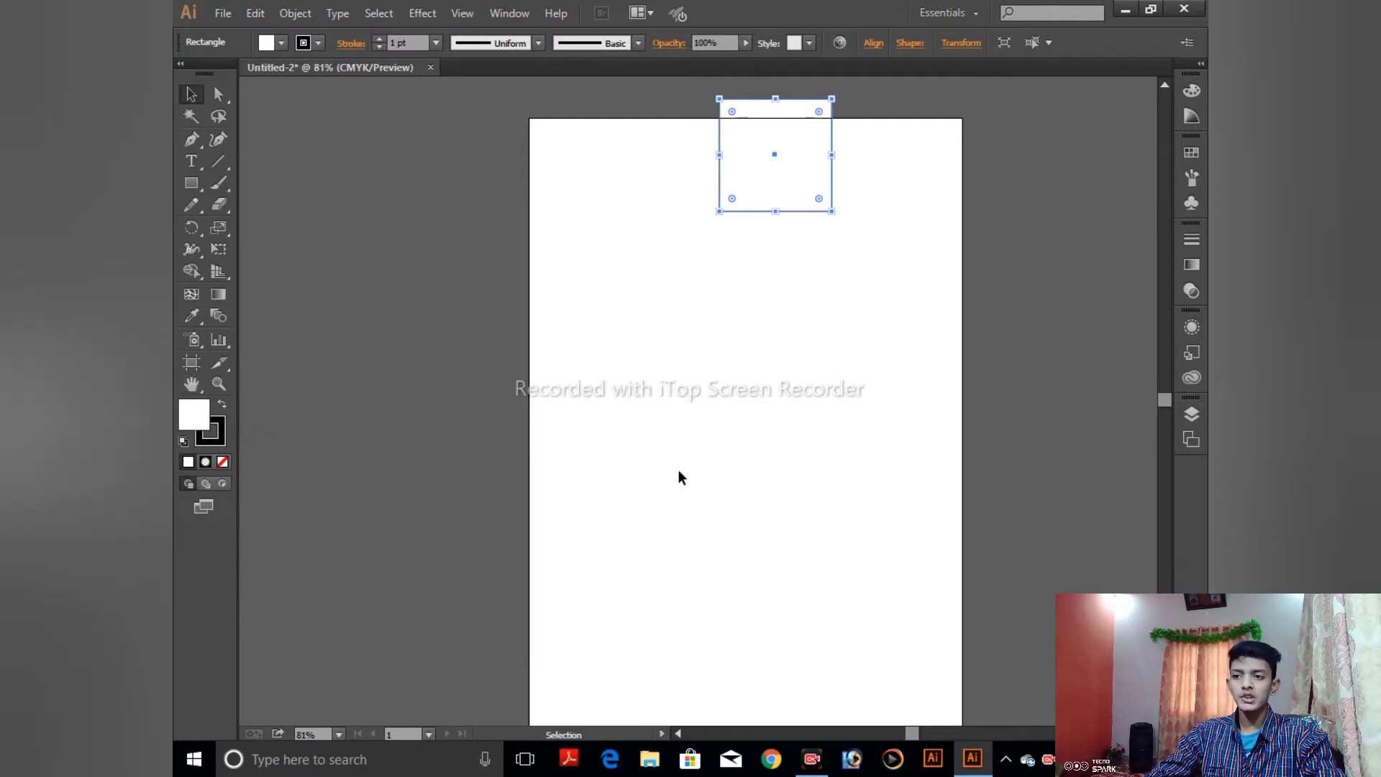
pyautogui.press('space')
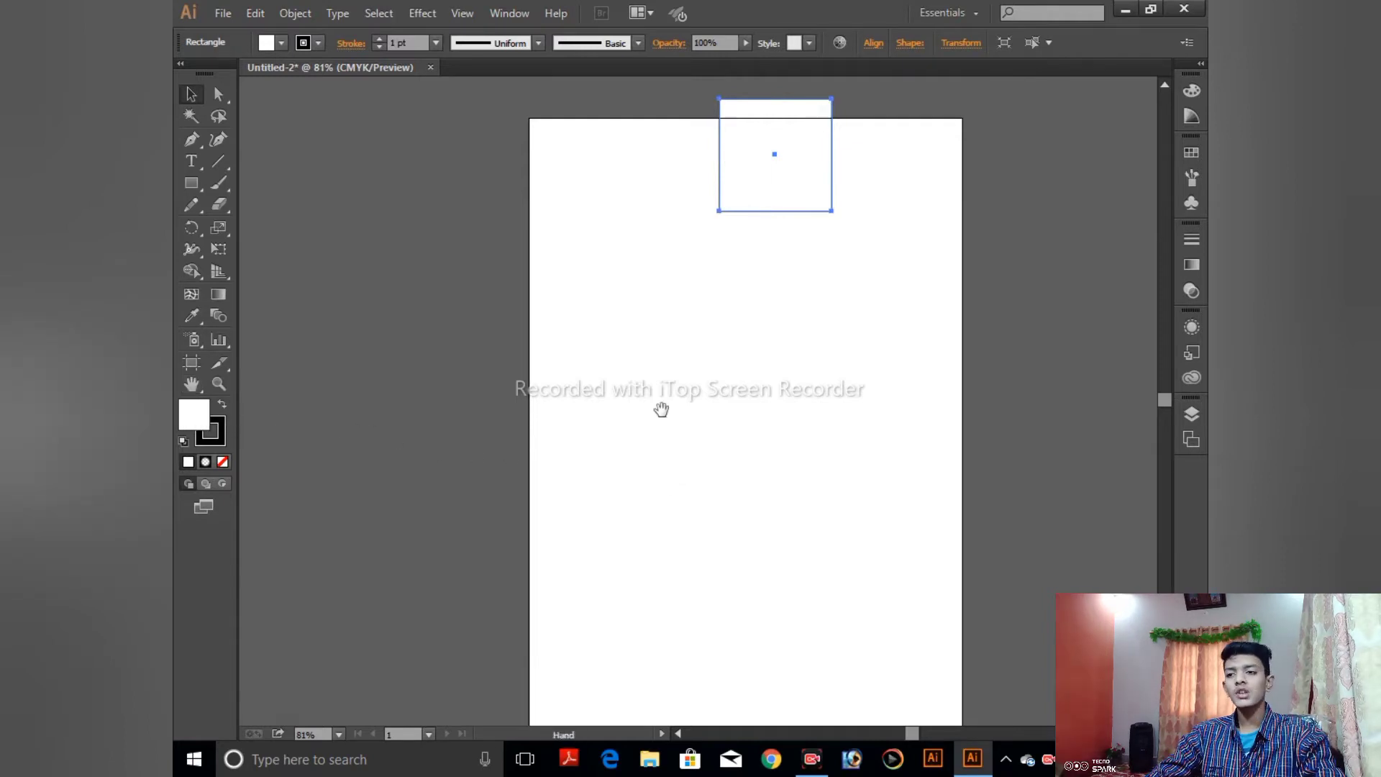
pyautogui.moveTo(740, 527)
pyautogui.mouseDown()
pyautogui.moveTo(591, 311)
pyautogui.moveTo(447, 407)
pyautogui.moveTo(946, 675)
pyautogui.moveTo(523, 477)
pyautogui.moveTo(811, 395)
pyautogui.moveTo(694, 558)
pyautogui.moveTo(660, 333)
pyautogui.moveTo(704, 405)
pyautogui.moveTo(710, 377)
pyautogui.mouseUp()
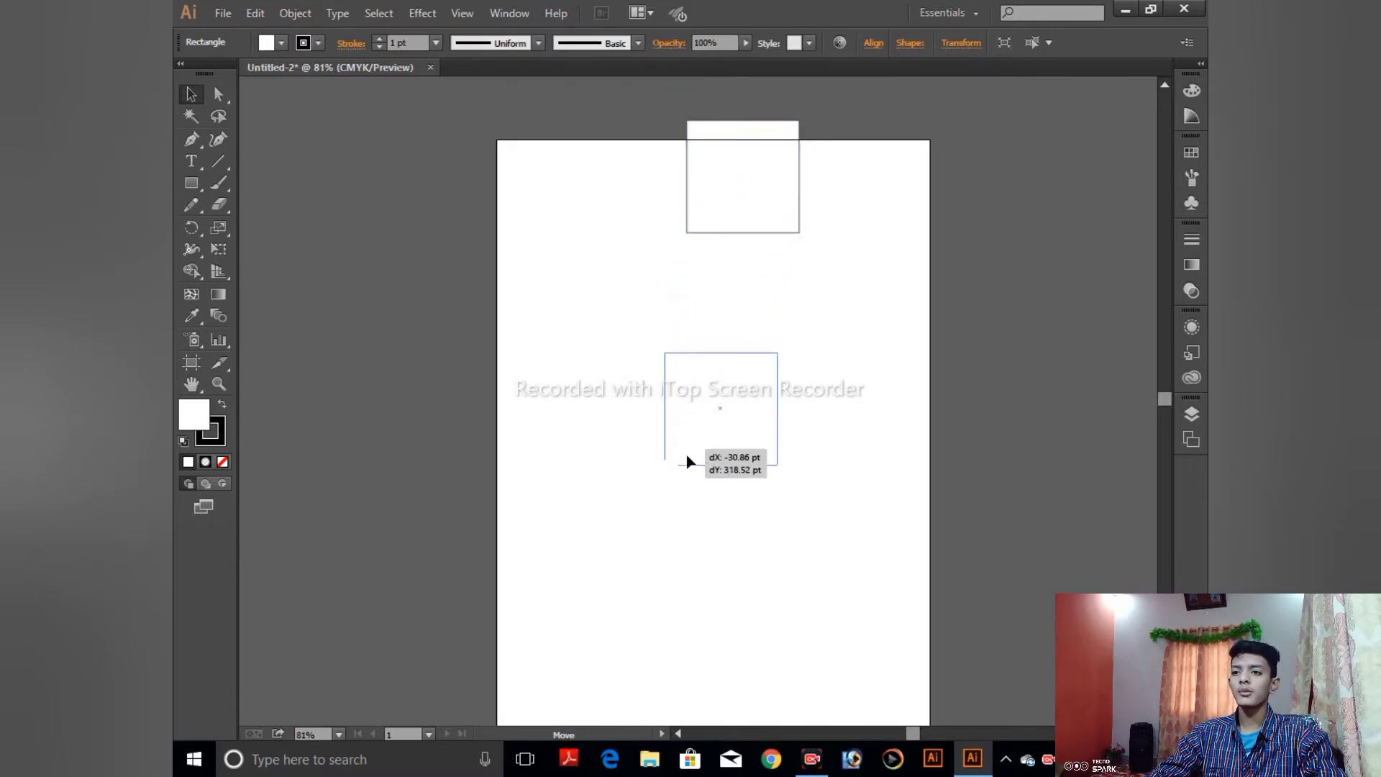
pyautogui.moveTo(710, 222); pyautogui.dragTo(690, 493)
pyautogui.moveTo(810, 431); pyautogui.dragTo(811, 384)
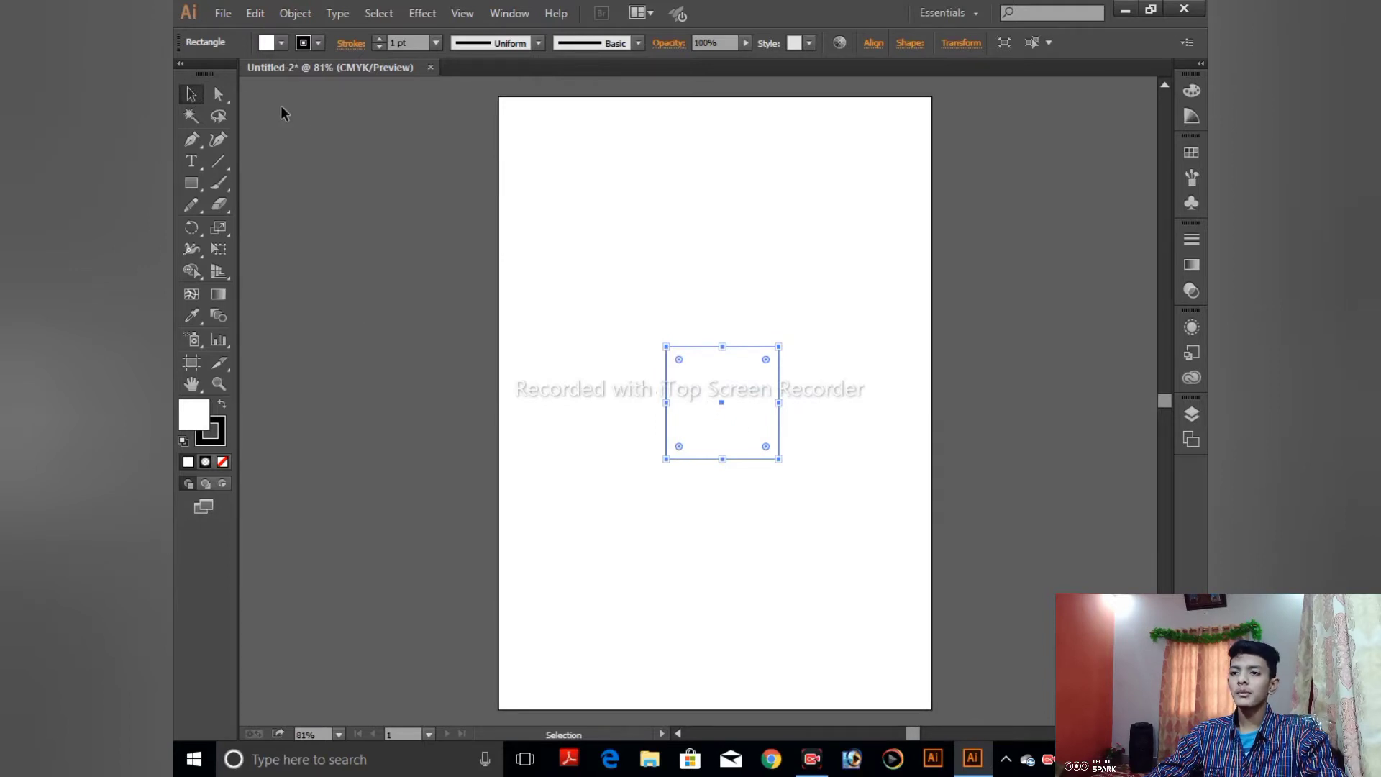
pyautogui.click(309, 128)
# - Select the square with the Direct Selection tool and zoom in to 200% on it
pyautogui.click(700, 454)
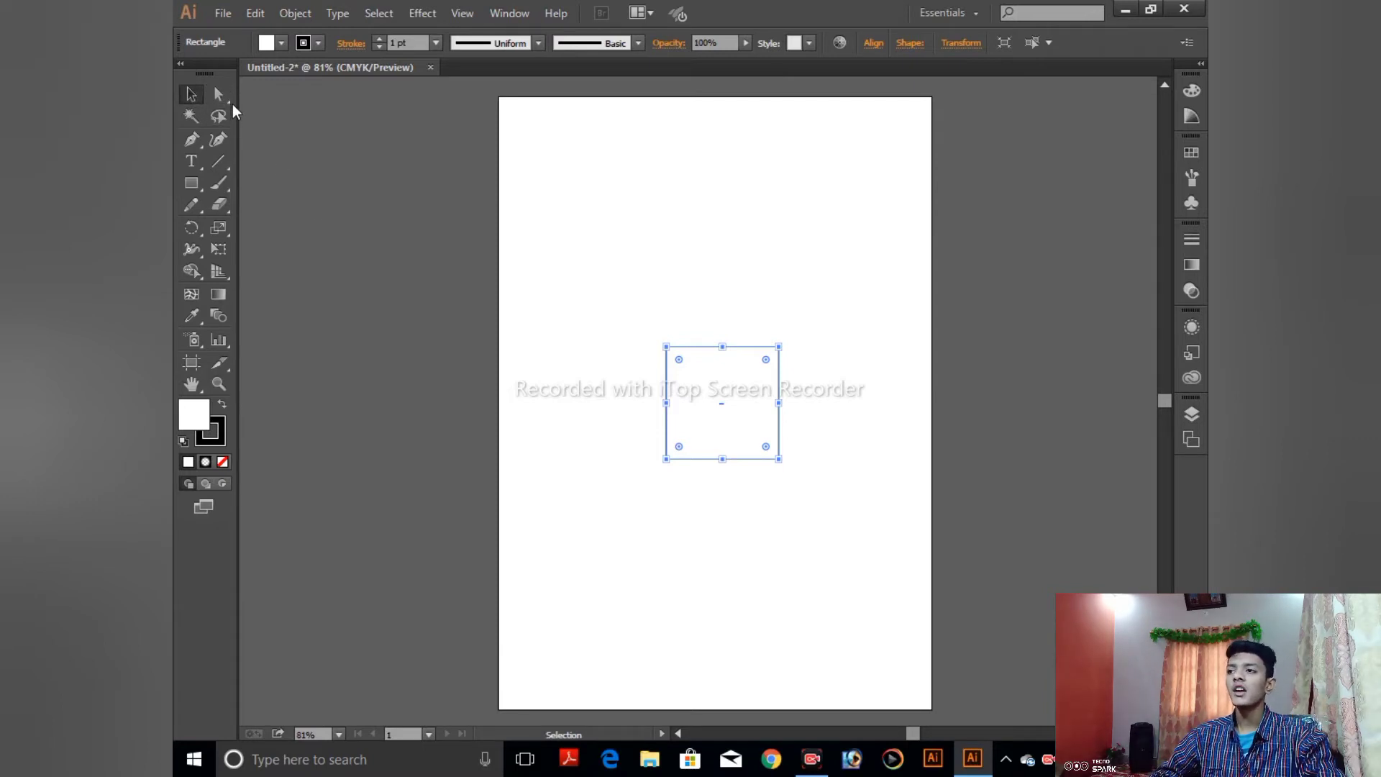
pyautogui.click(219, 94)
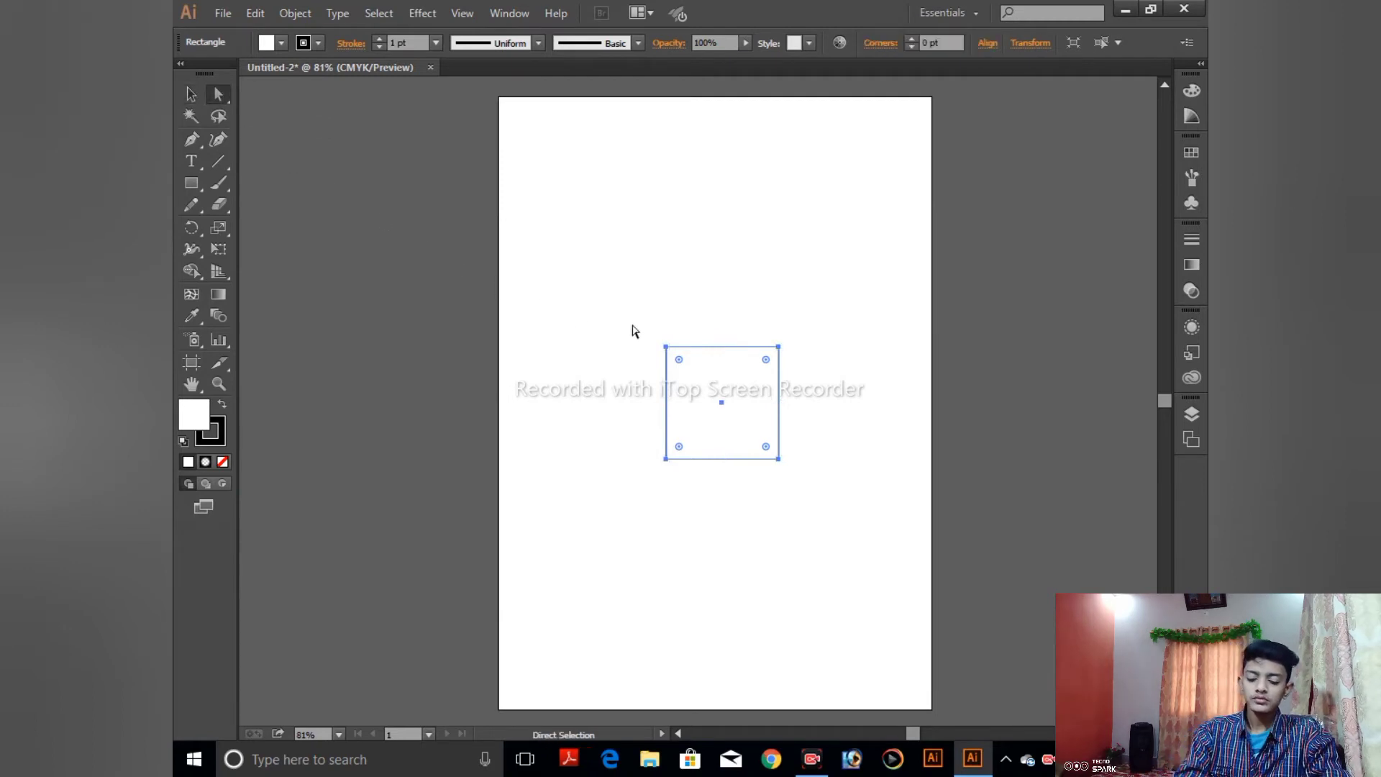
pyautogui.hotkey('ctrl', '1')
pyautogui.hotkey('ctrl', '+')
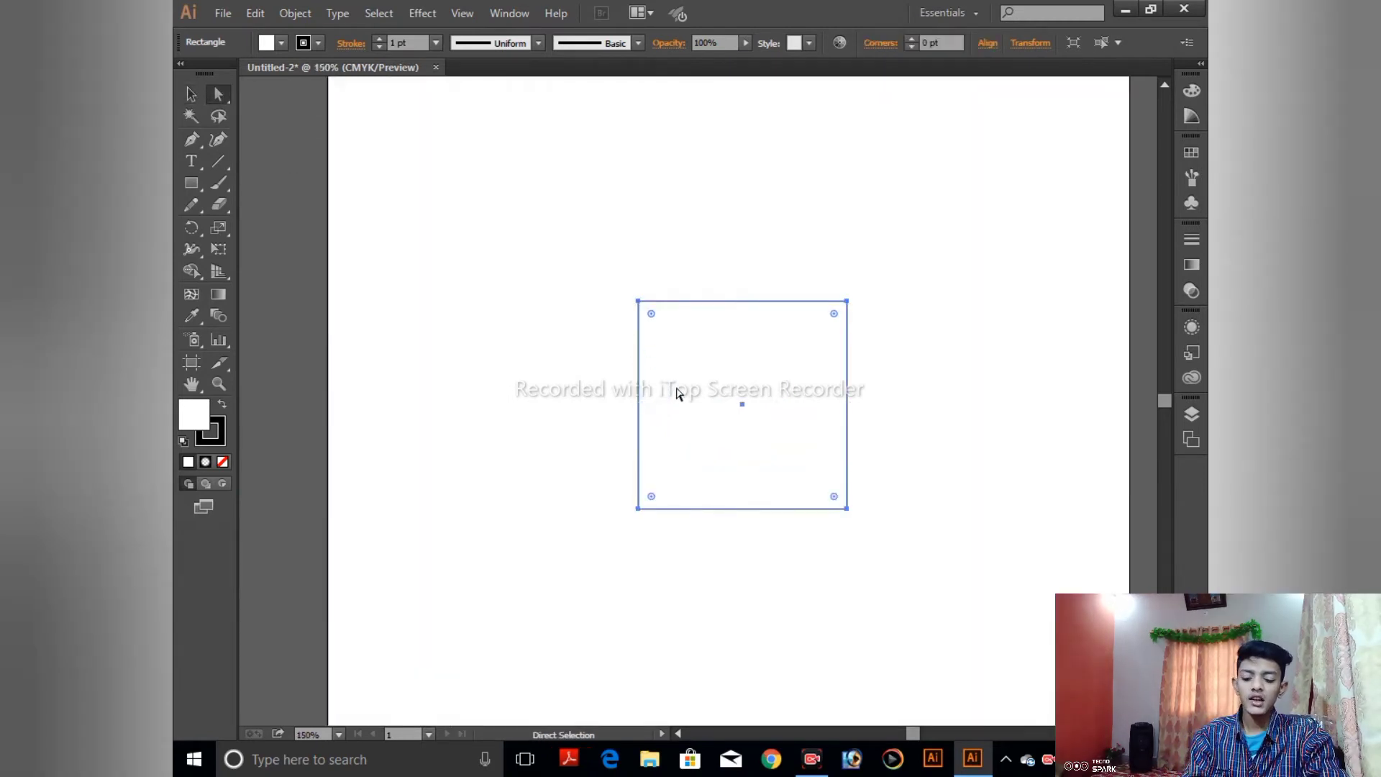
pyautogui.hotkey('ctrl', '+')
pyautogui.hotkey('ctrl', '+')
pyautogui.hotkey('ctrl', '+')
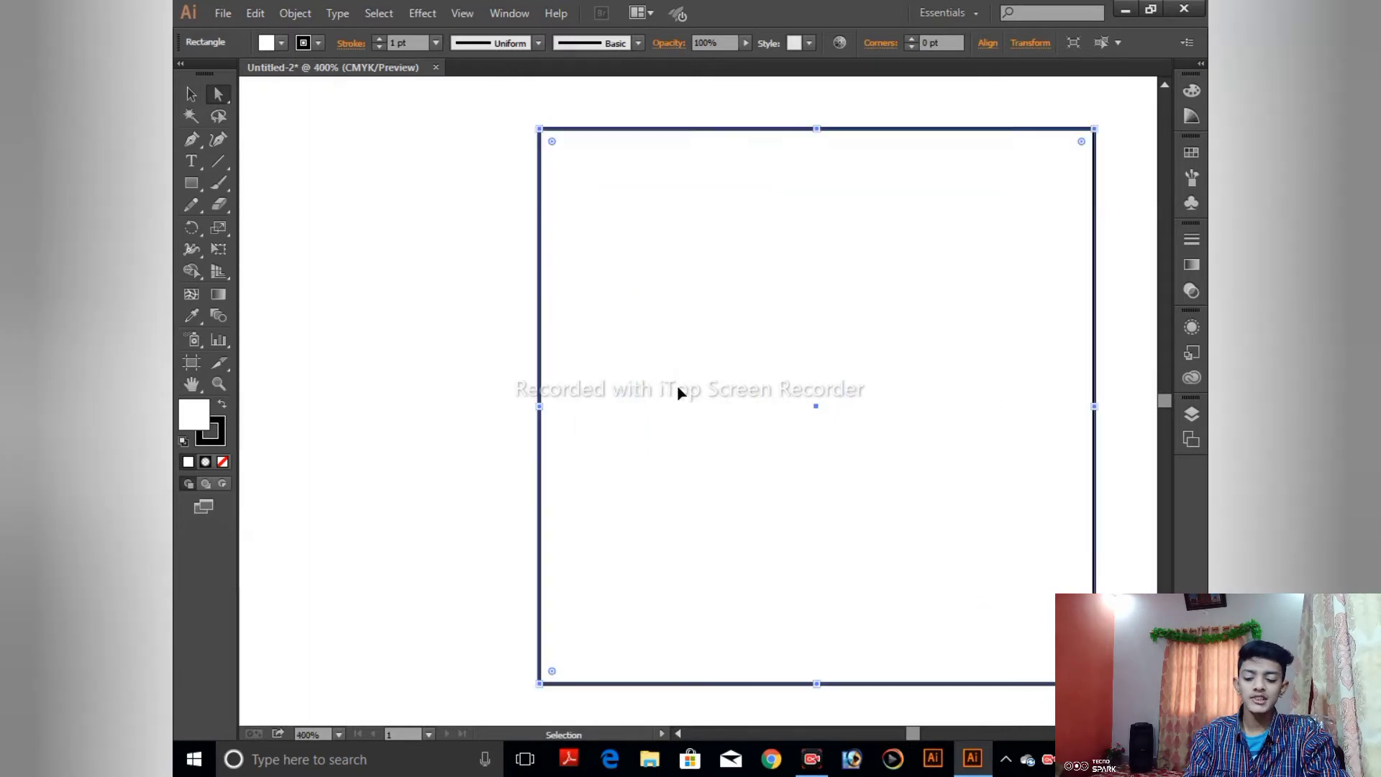
pyautogui.hotkey('ctrl', '-')
pyautogui.hotkey('ctrl', '-')
pyautogui.hotkey('ctrl', '-')
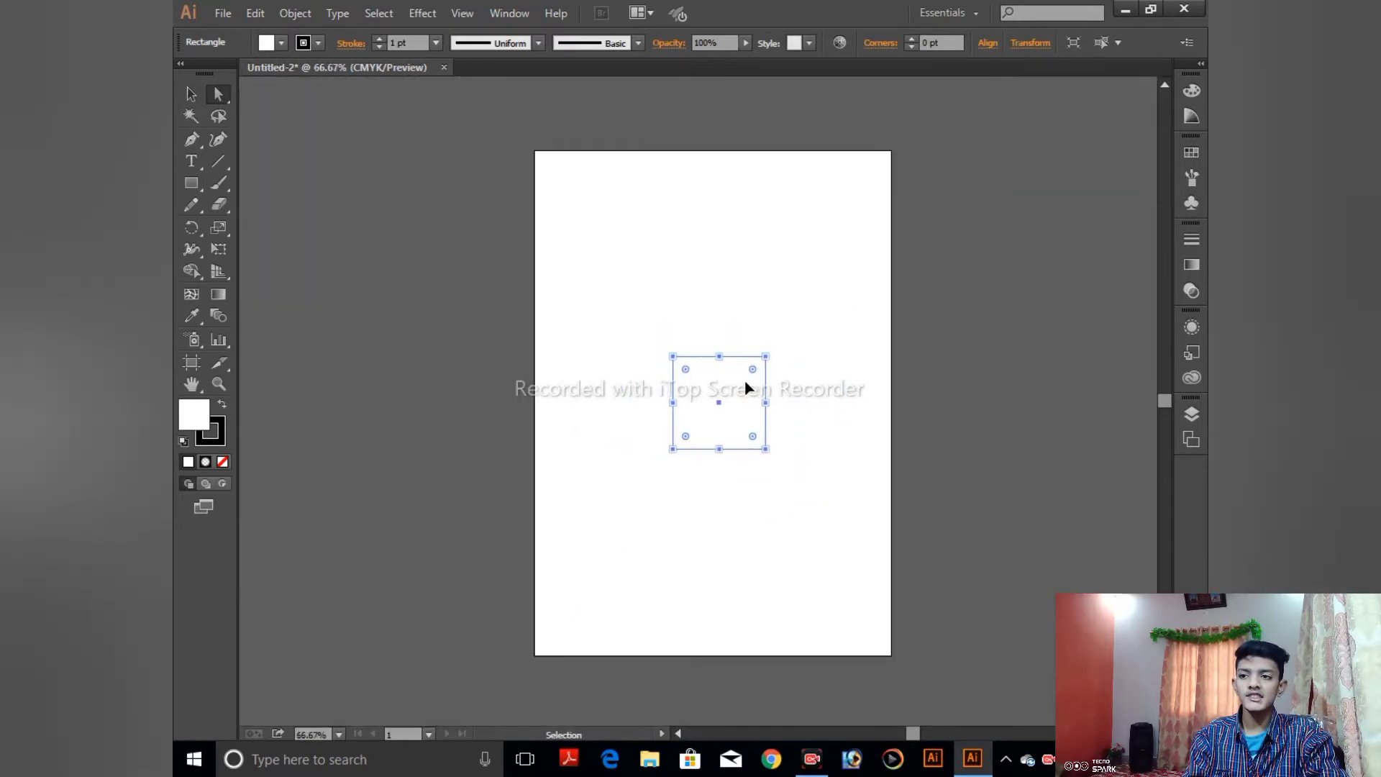
pyautogui.hotkey('ctrl', '-')
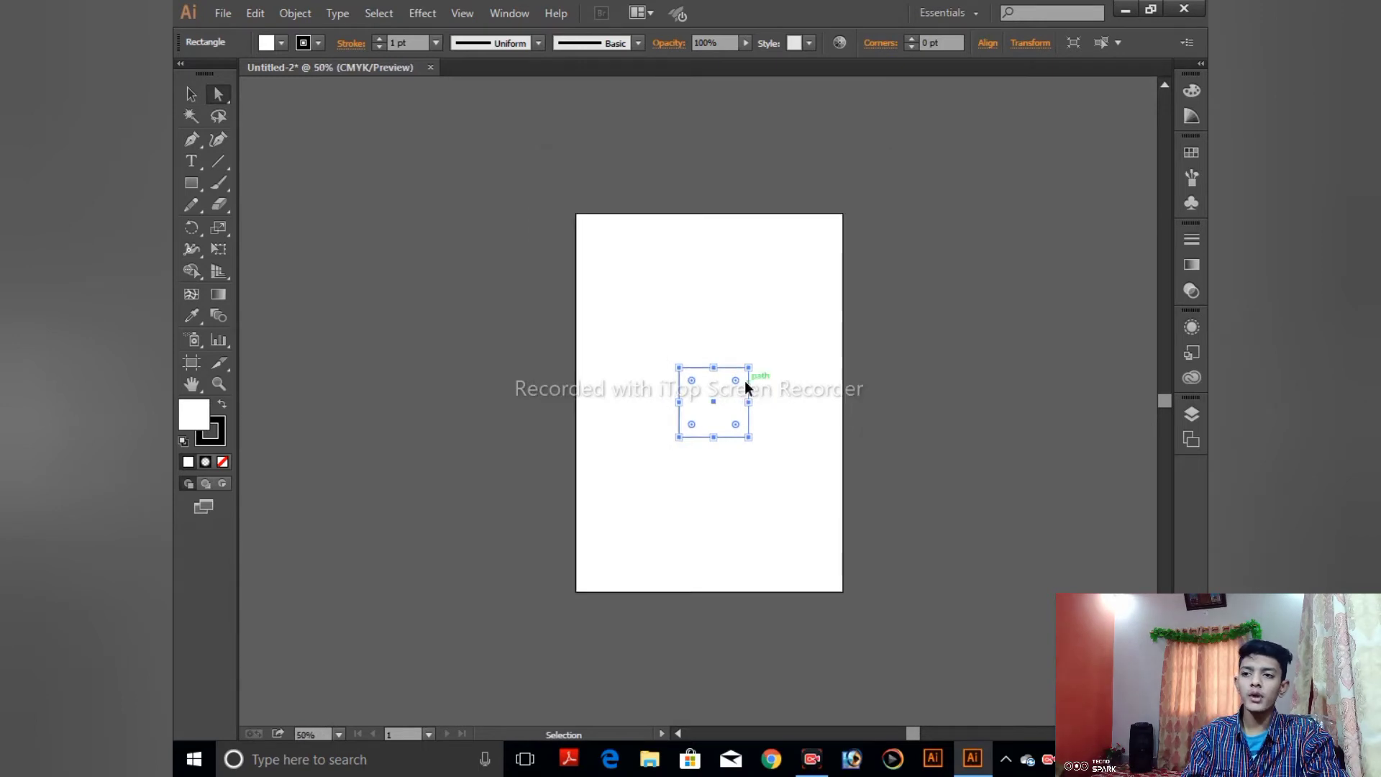
pyautogui.hotkey('ctrl', '-')
pyautogui.hotkey('ctrl', '-')
pyautogui.hotkey('ctrl', '-')
pyautogui.hotkey('ctrl', '+')
pyautogui.hotkey('ctrl', '+')
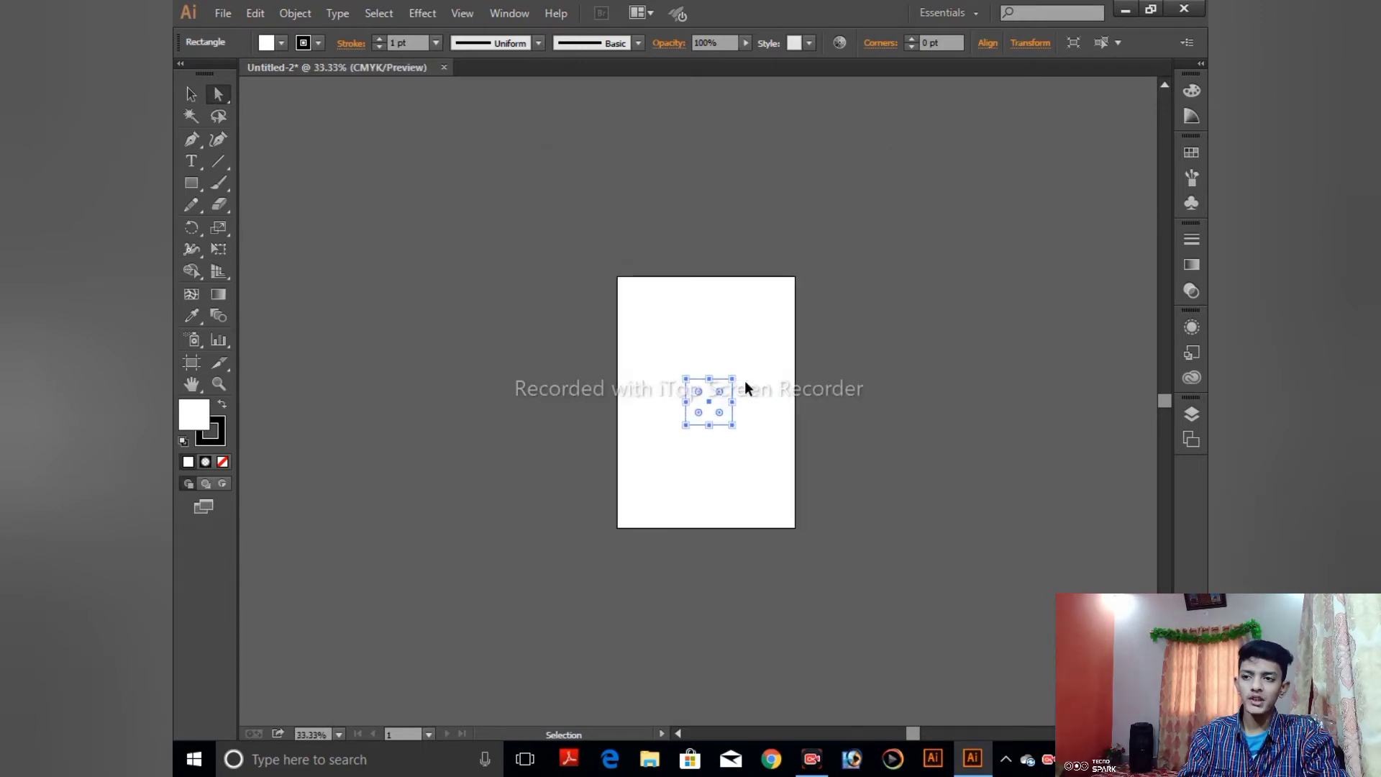
pyautogui.hotkey('ctrl', '+')
pyautogui.hotkey('ctrl', '+')
pyautogui.hotkey('ctrl', '+')
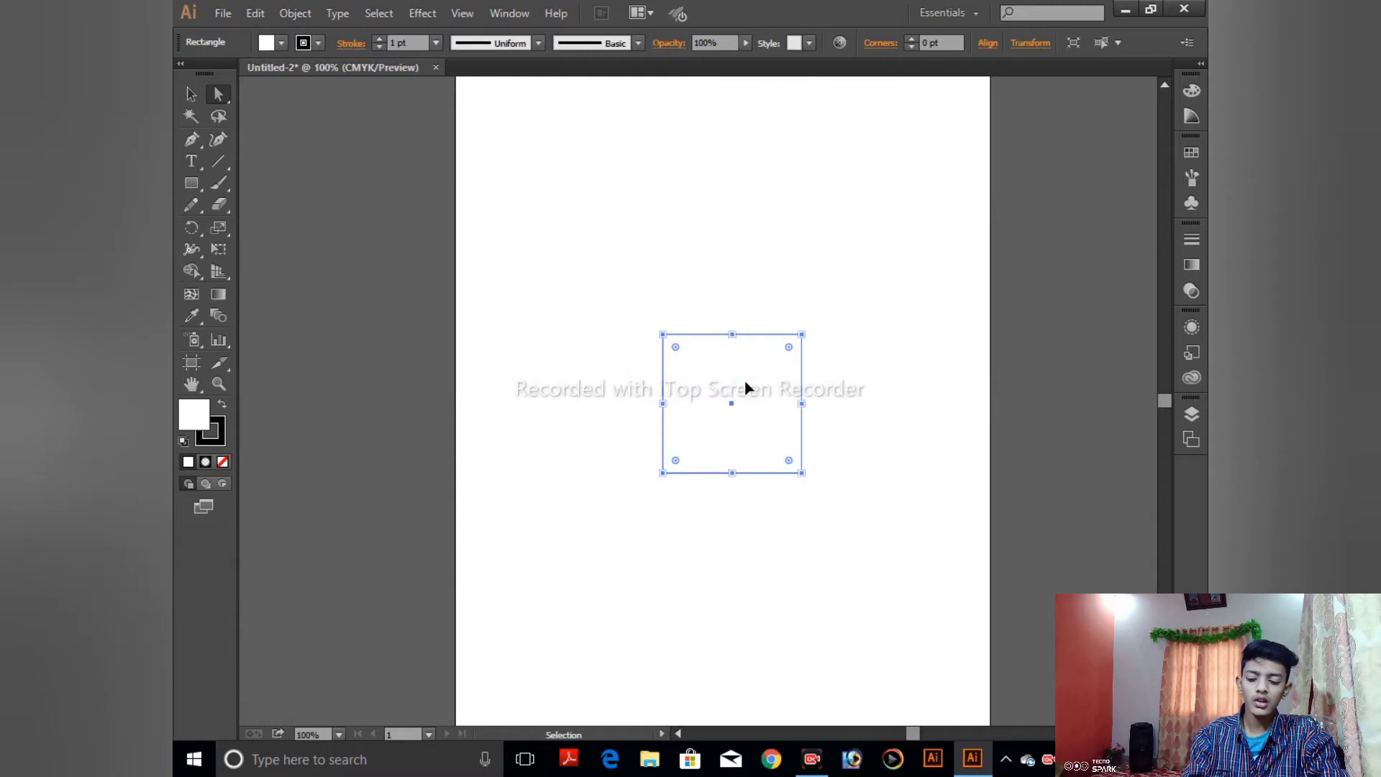
pyautogui.hotkey('ctrl', '-')
pyautogui.hotkey('ctrl', '-')
pyautogui.hotkey('ctrl', '-')
pyautogui.hotkey('ctrl', '+')
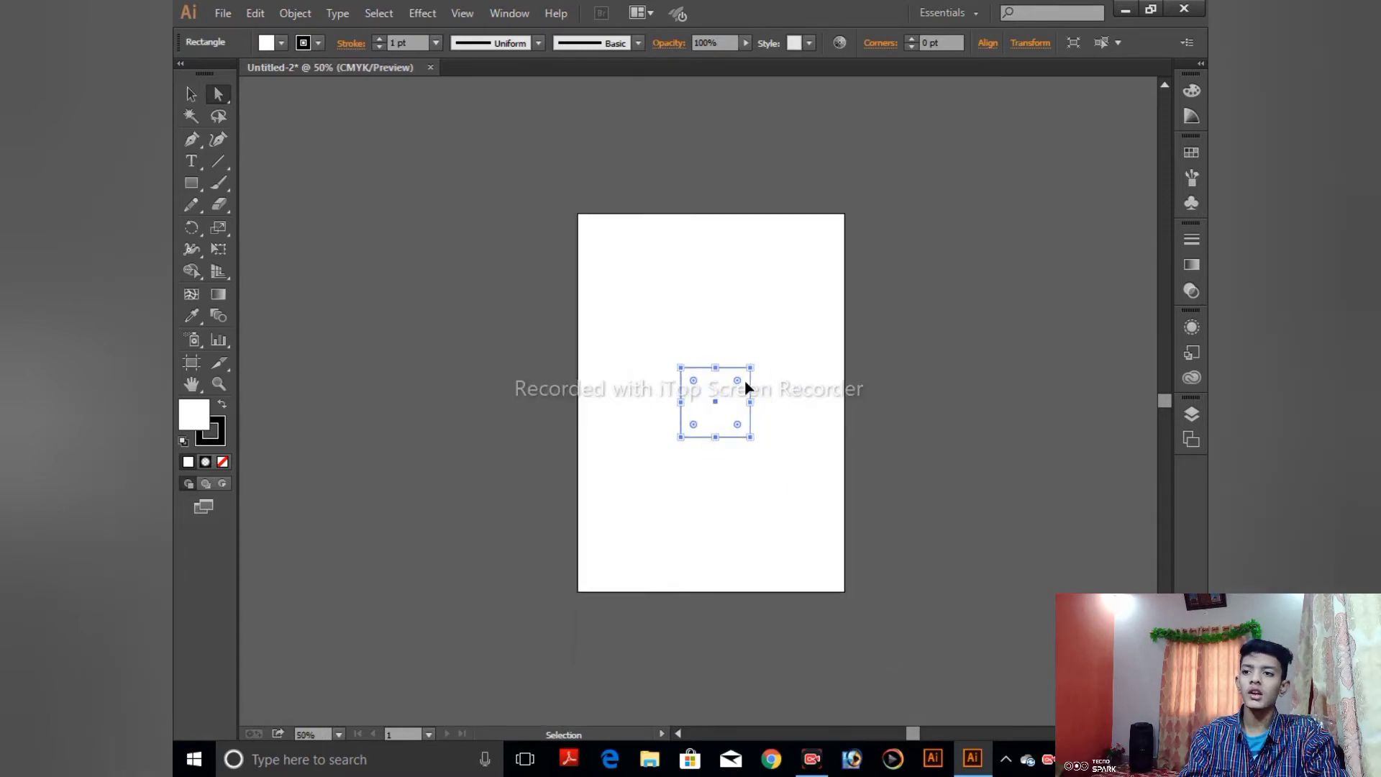
pyautogui.hotkey('ctrl', '+')
pyautogui.hotkey('ctrl', '+')
pyautogui.hotkey('ctrl', '+')
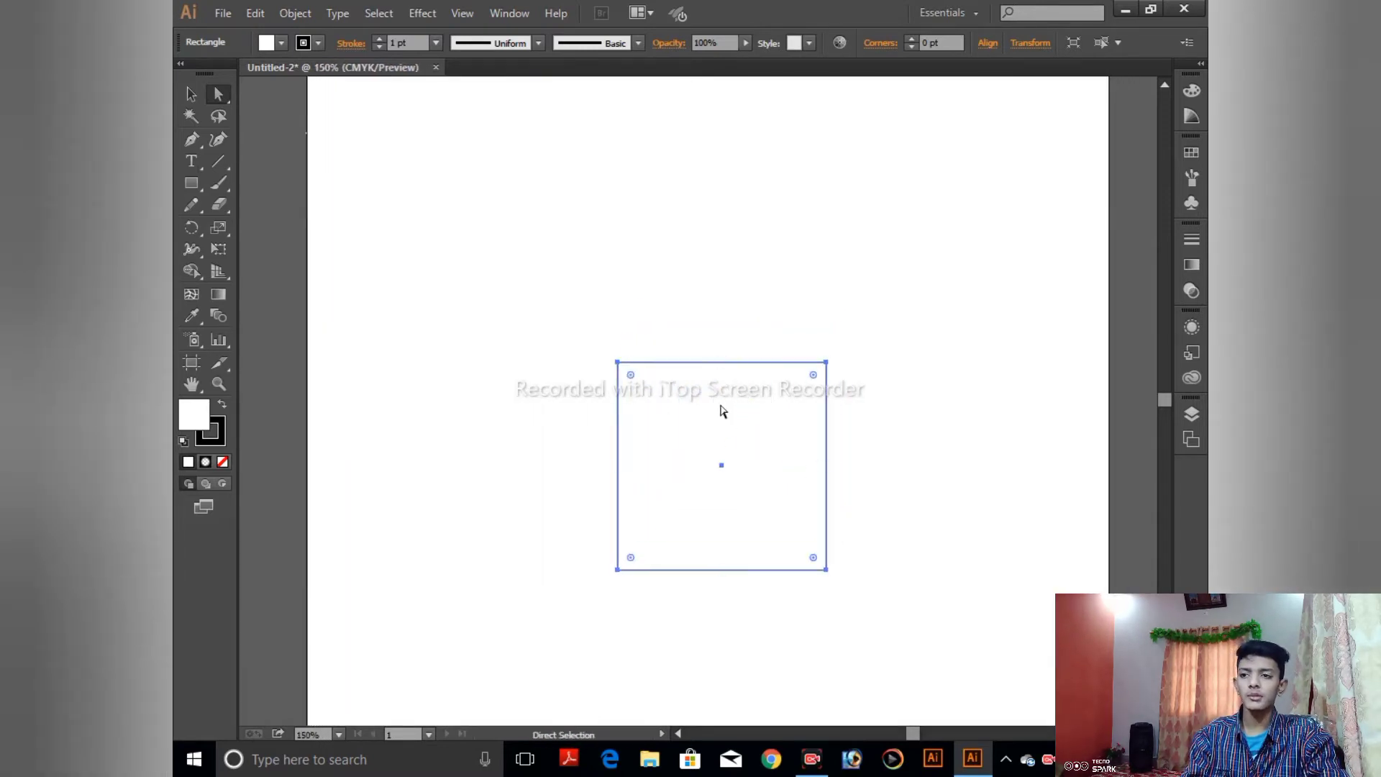
pyautogui.hotkey('ctrl', '+')
pyautogui.scroll(-1, 708, 390)
pyautogui.scroll(-4, 703, 388)
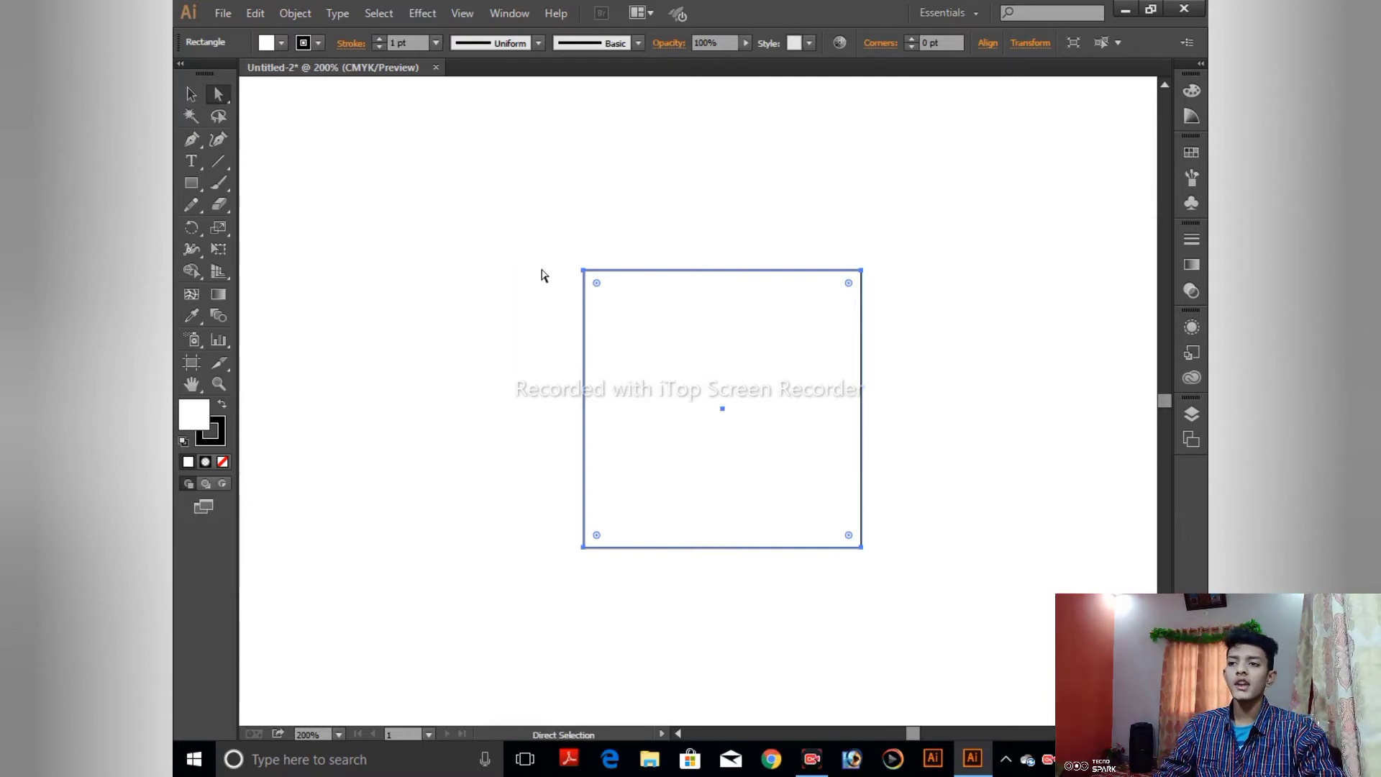
# - Drag the square's two top anchor points down to make a short, wide rectangle
pyautogui.moveTo(569, 259); pyautogui.dragTo(597, 285)
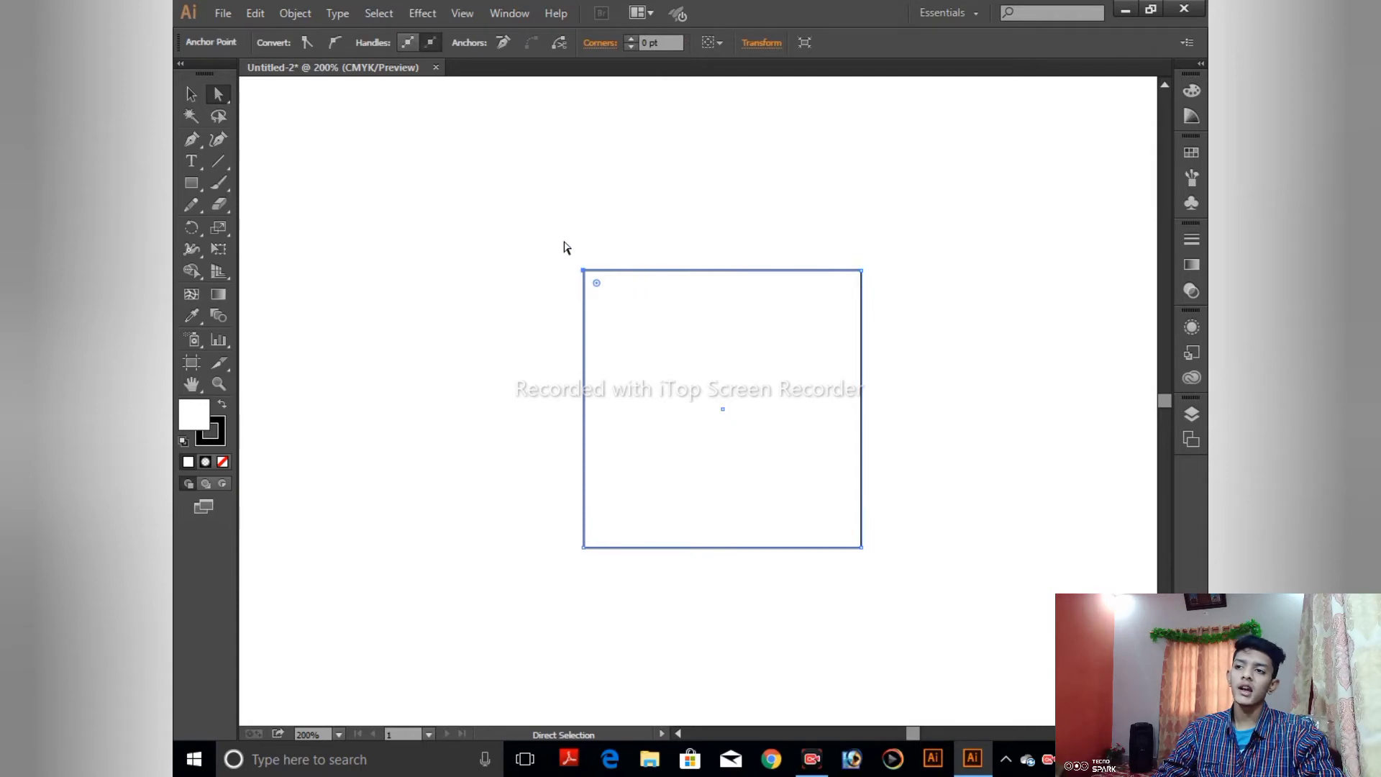
pyautogui.click(731, 251)
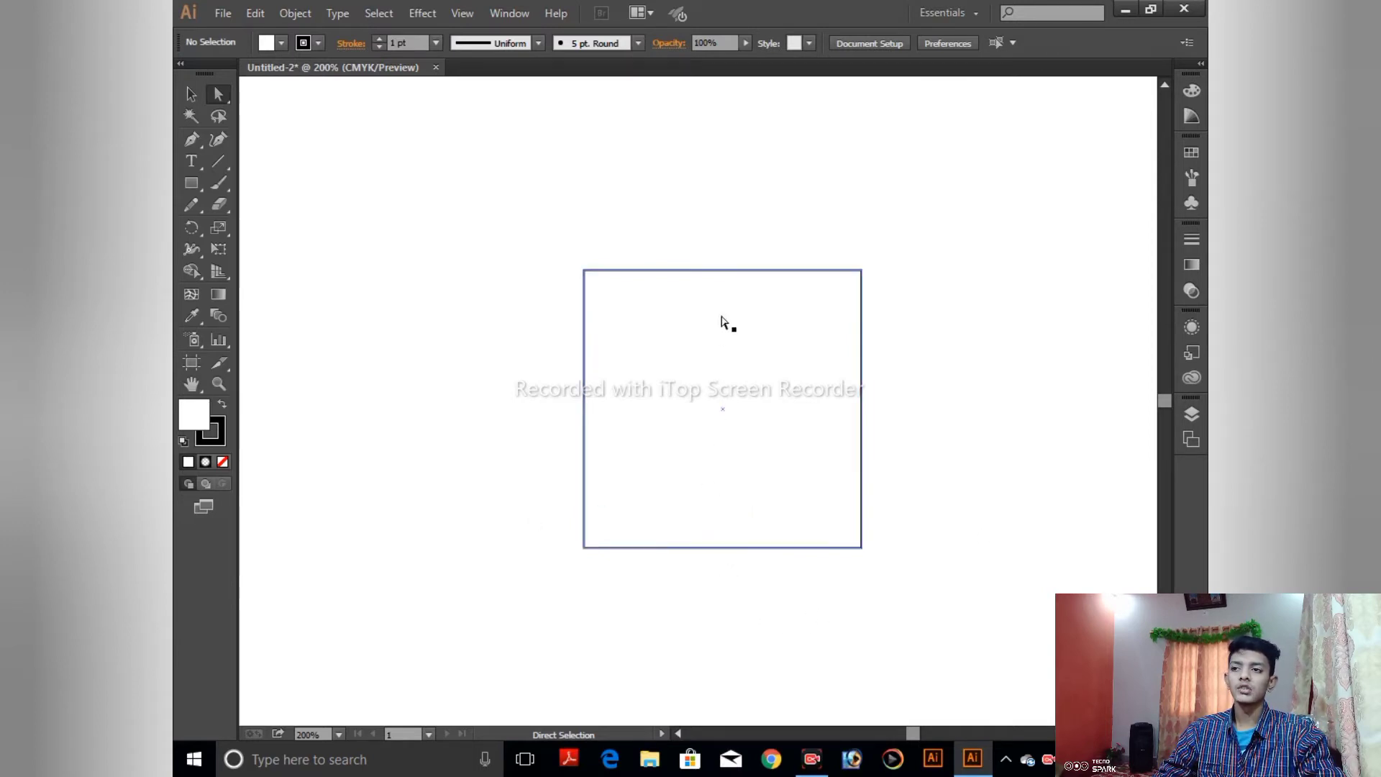
pyautogui.moveTo(584, 272); pyautogui.dragTo(879, 288)
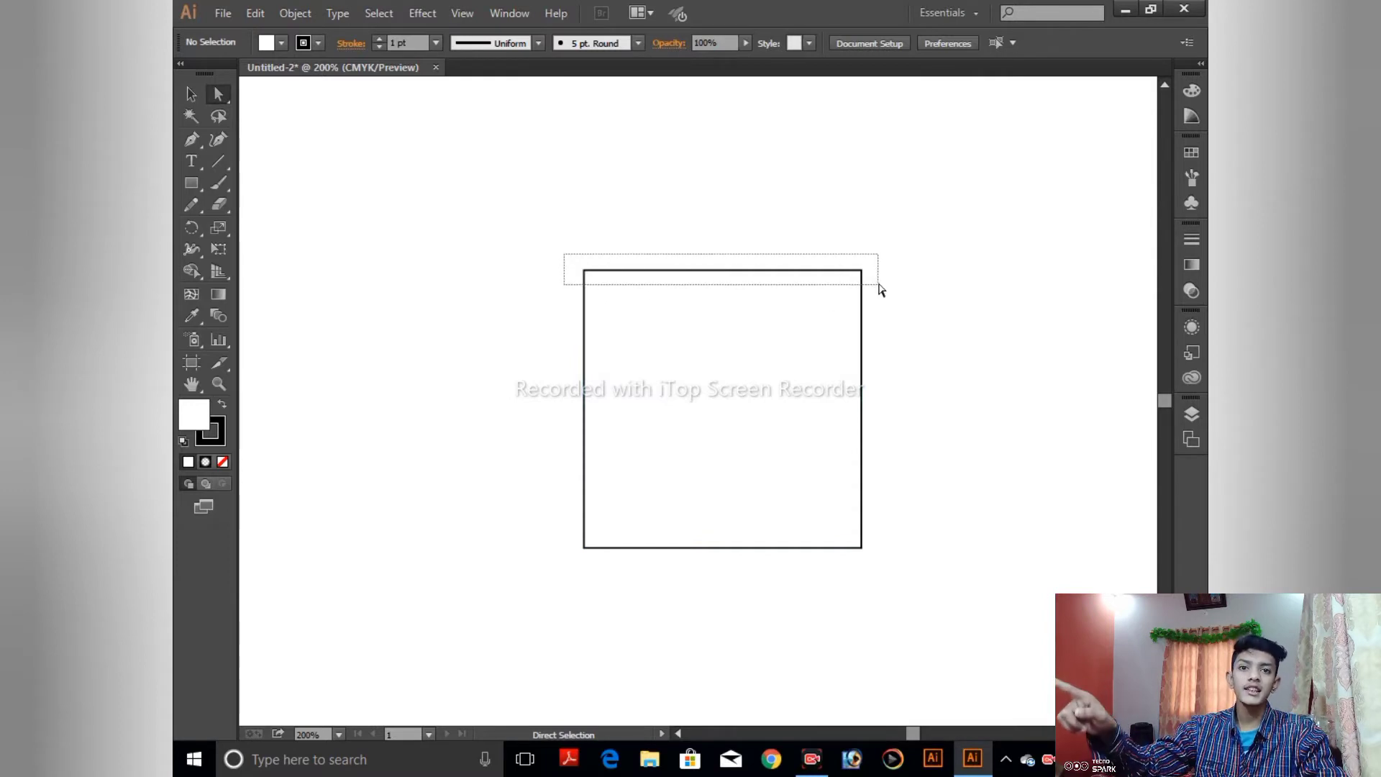
pyautogui.moveTo(880, 289); pyautogui.dragTo(863, 274)
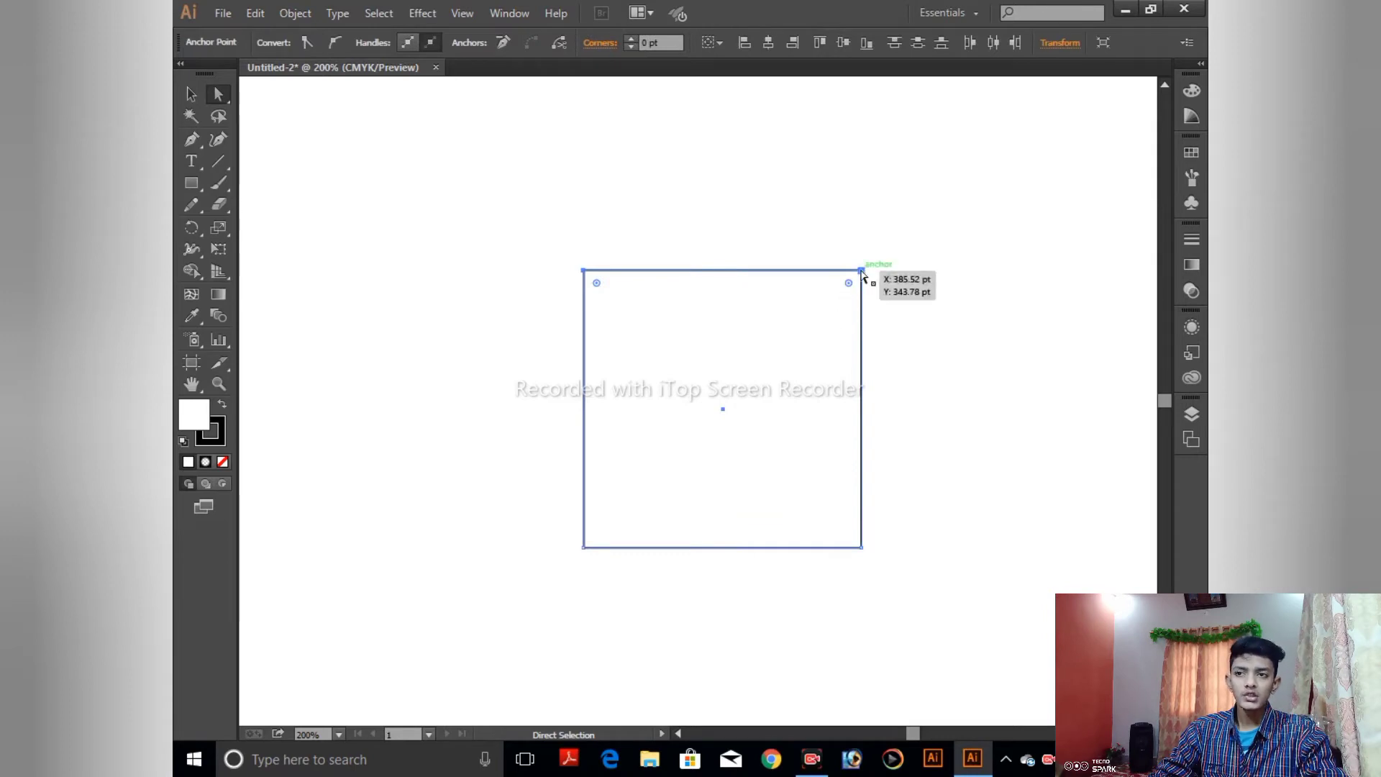
pyautogui.moveTo(862, 273); pyautogui.dragTo(867, 392)
pyautogui.moveTo(736, 448); pyautogui.dragTo(727, 359)
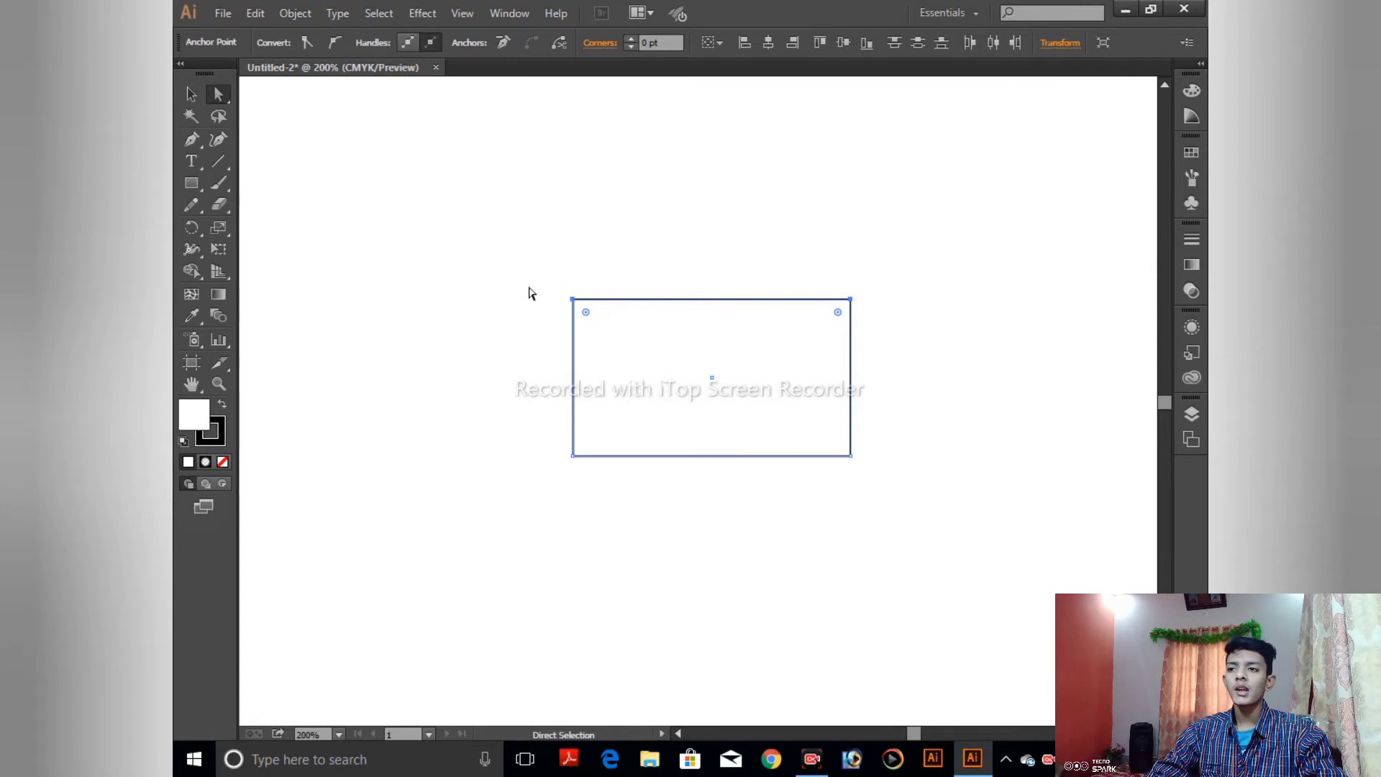
# - Marquee-select all four anchor points of the new rectangle
pyautogui.click(559, 292)
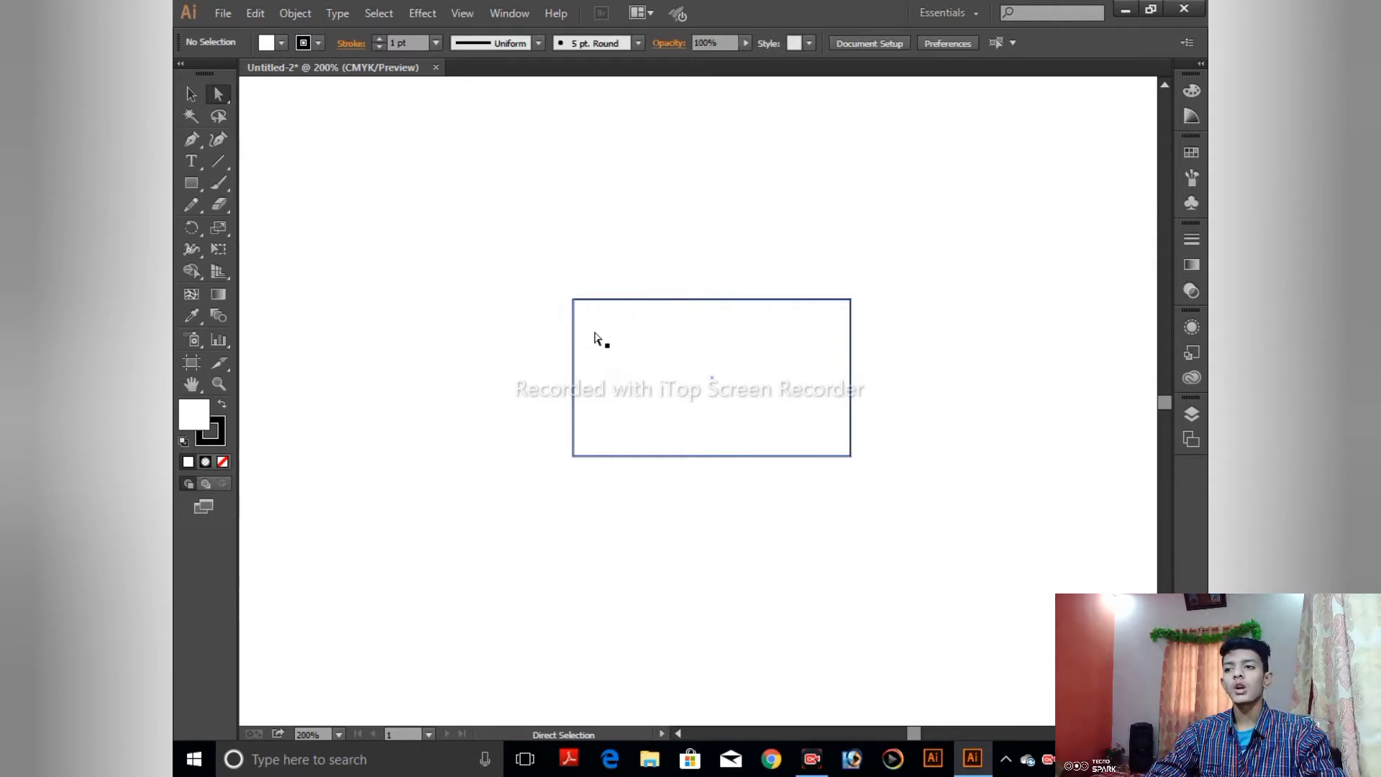
pyautogui.moveTo(505, 272); pyautogui.dragTo(864, 318)
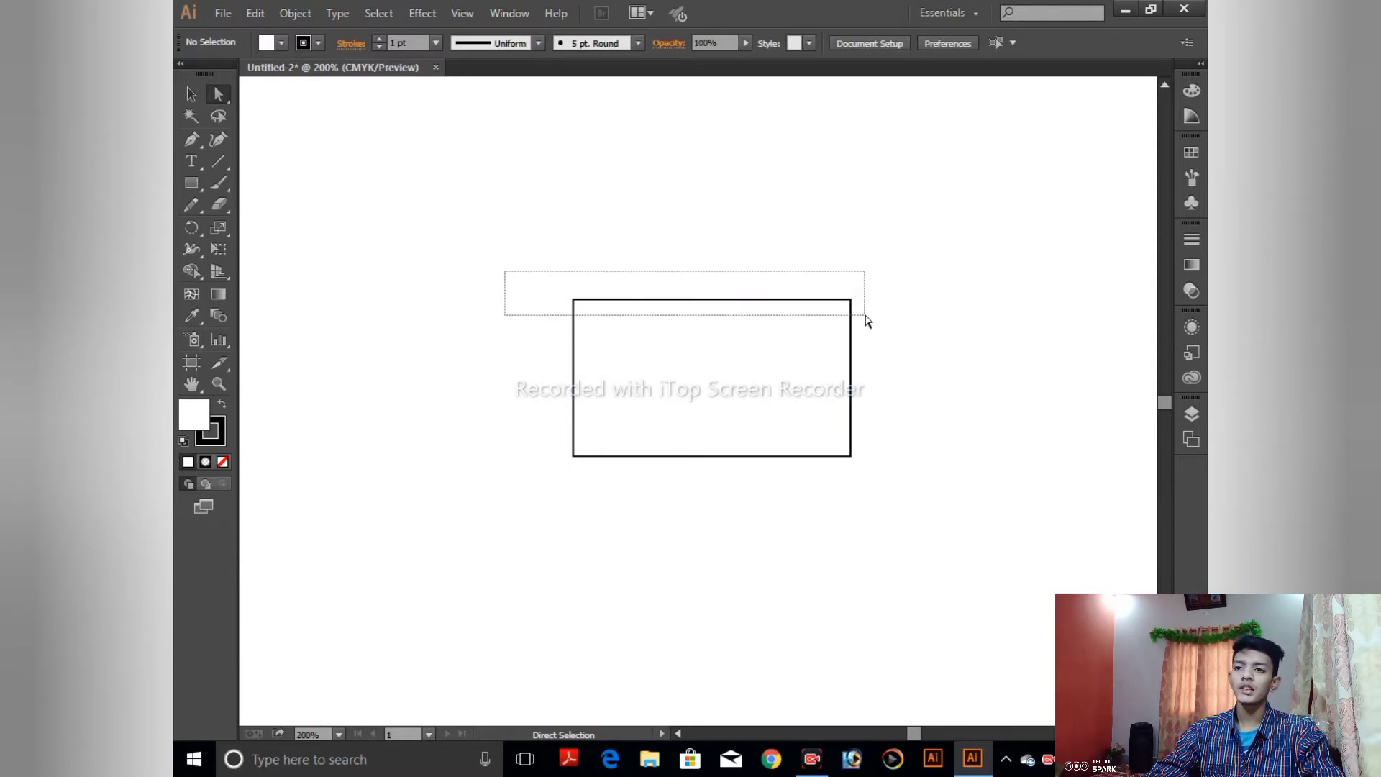
pyautogui.moveTo(866, 321); pyautogui.dragTo(606, 317)
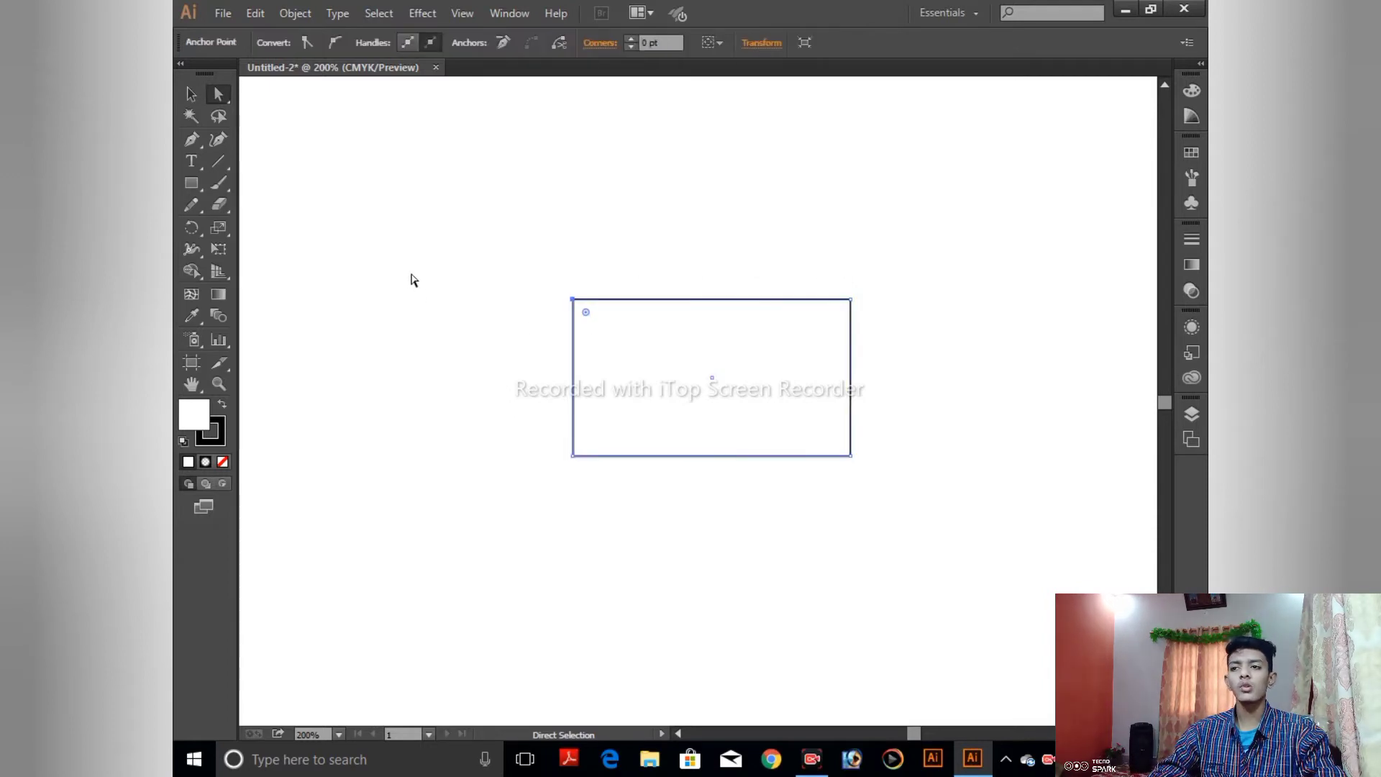
pyautogui.moveTo(438, 242); pyautogui.dragTo(1014, 566)
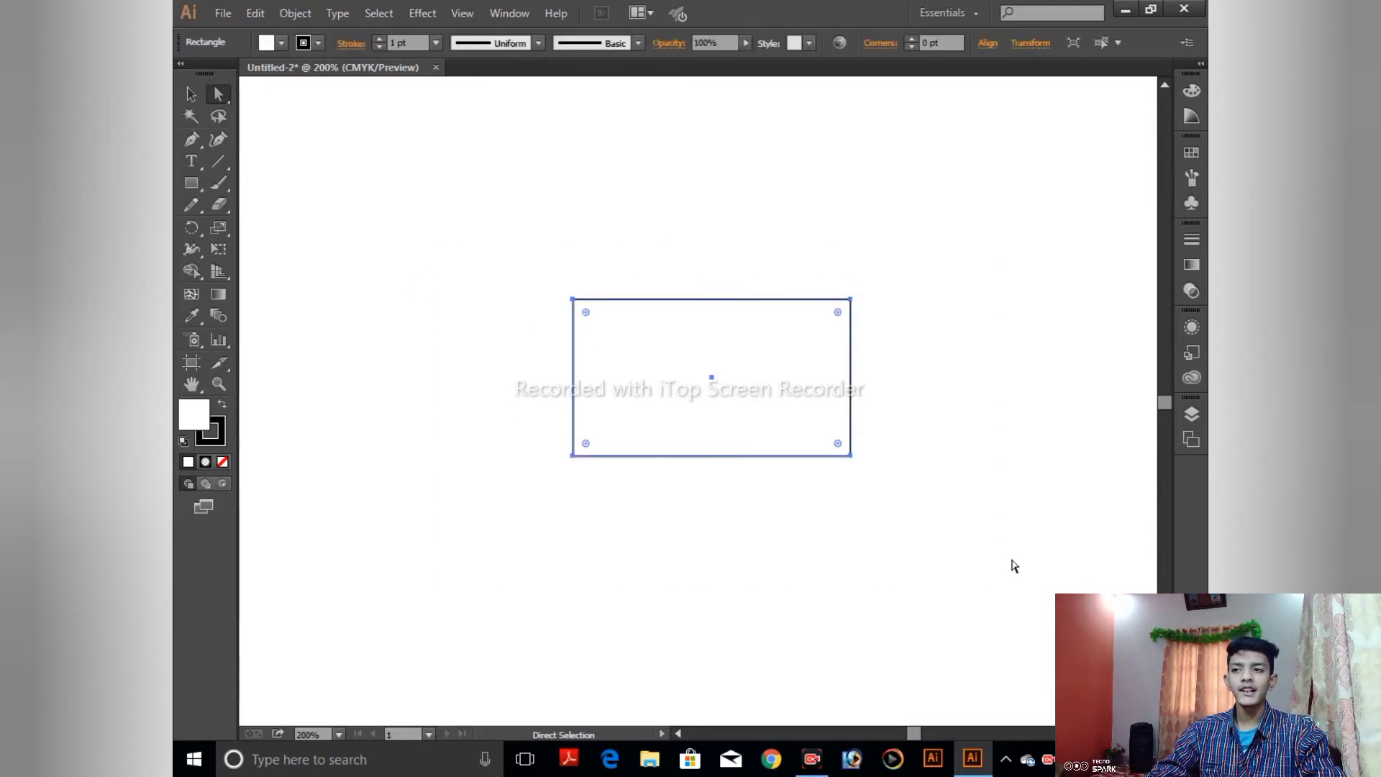
pyautogui.moveTo(493, 250); pyautogui.dragTo(904, 541)
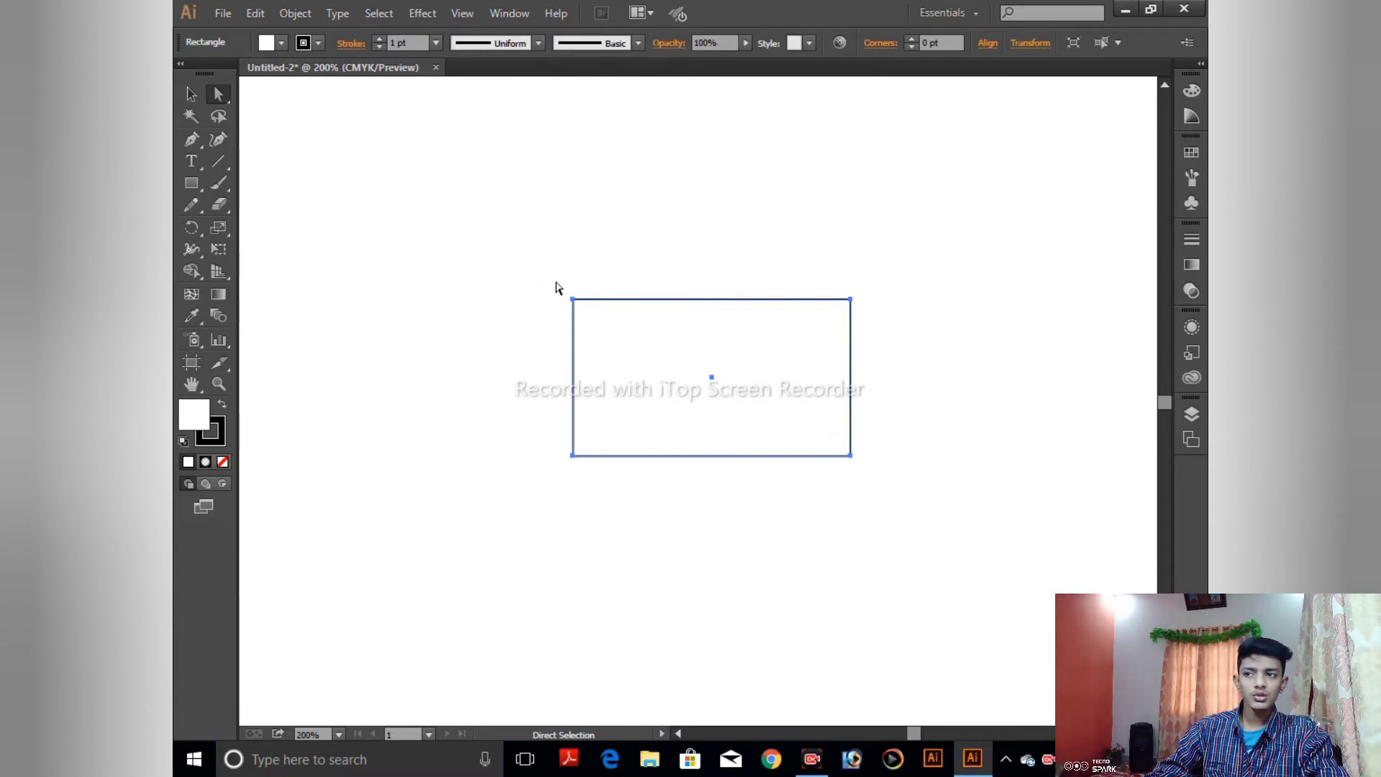
pyautogui.moveTo(542, 274)
pyautogui.mouseDown()
pyautogui.moveTo(839, 512)
pyautogui.moveTo(899, 498)
pyautogui.mouseUp()
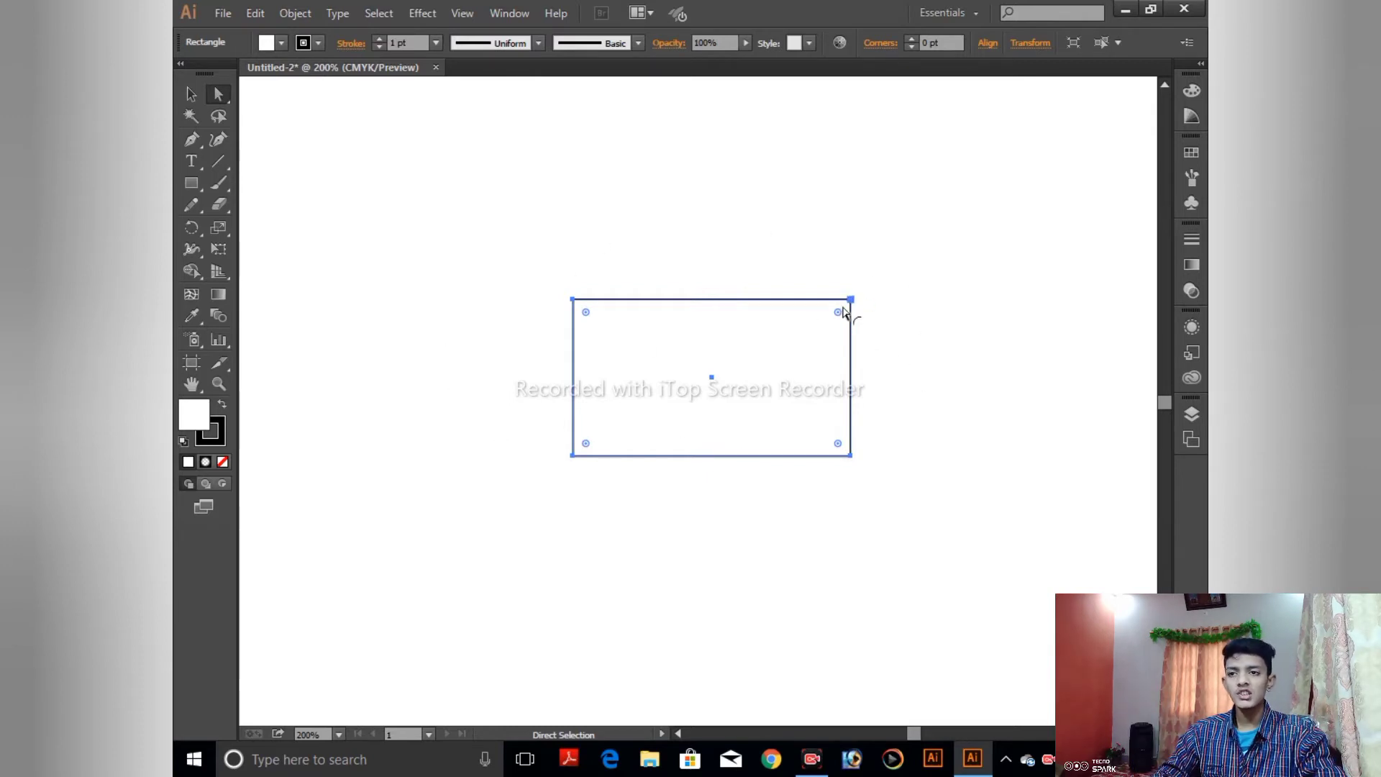
# - Drag the live-corner widget to round the rectangle's corners, settling on a moderate radius
pyautogui.hotkey('ctrl', '=')
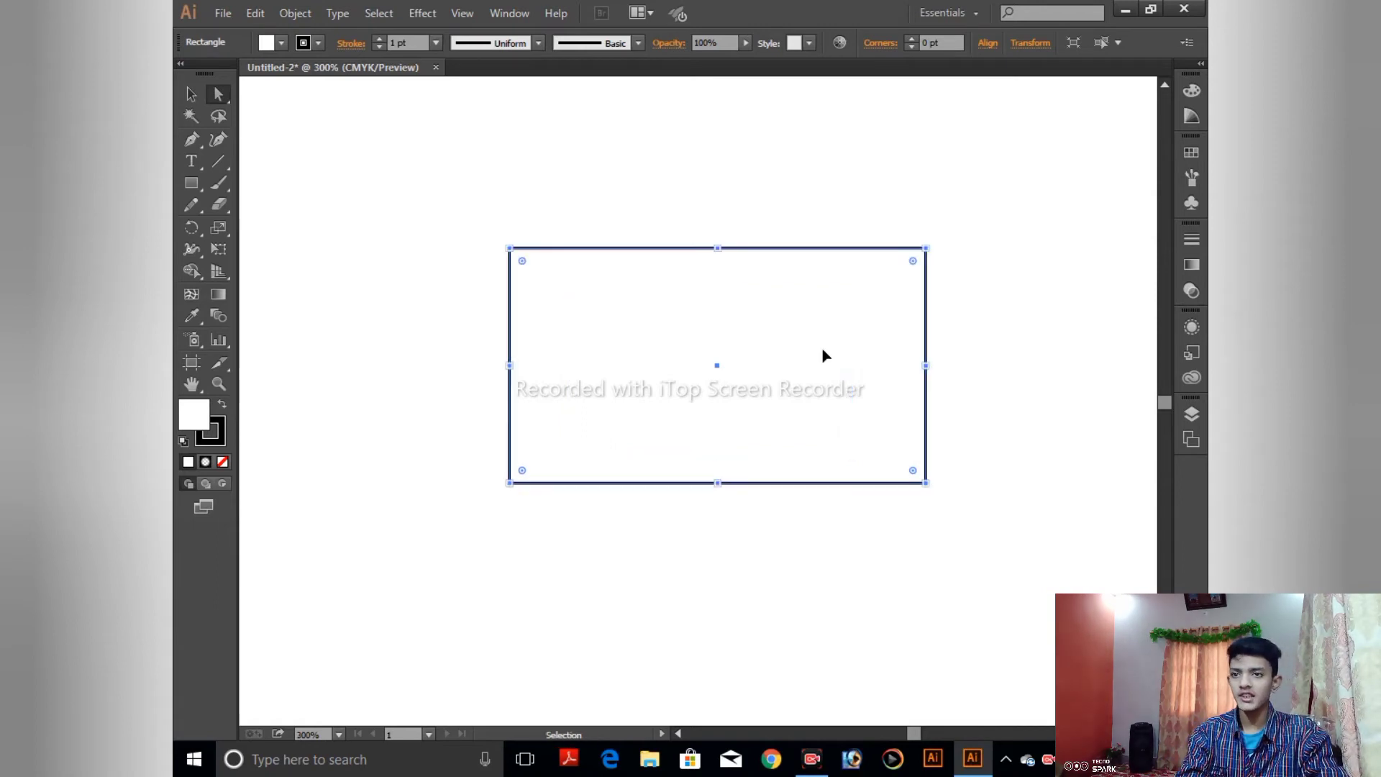
pyautogui.hotkey('ctrl', '=')
pyautogui.hotkey('ctrl', '=')
pyautogui.moveTo(929, 296); pyautogui.dragTo(896, 371)
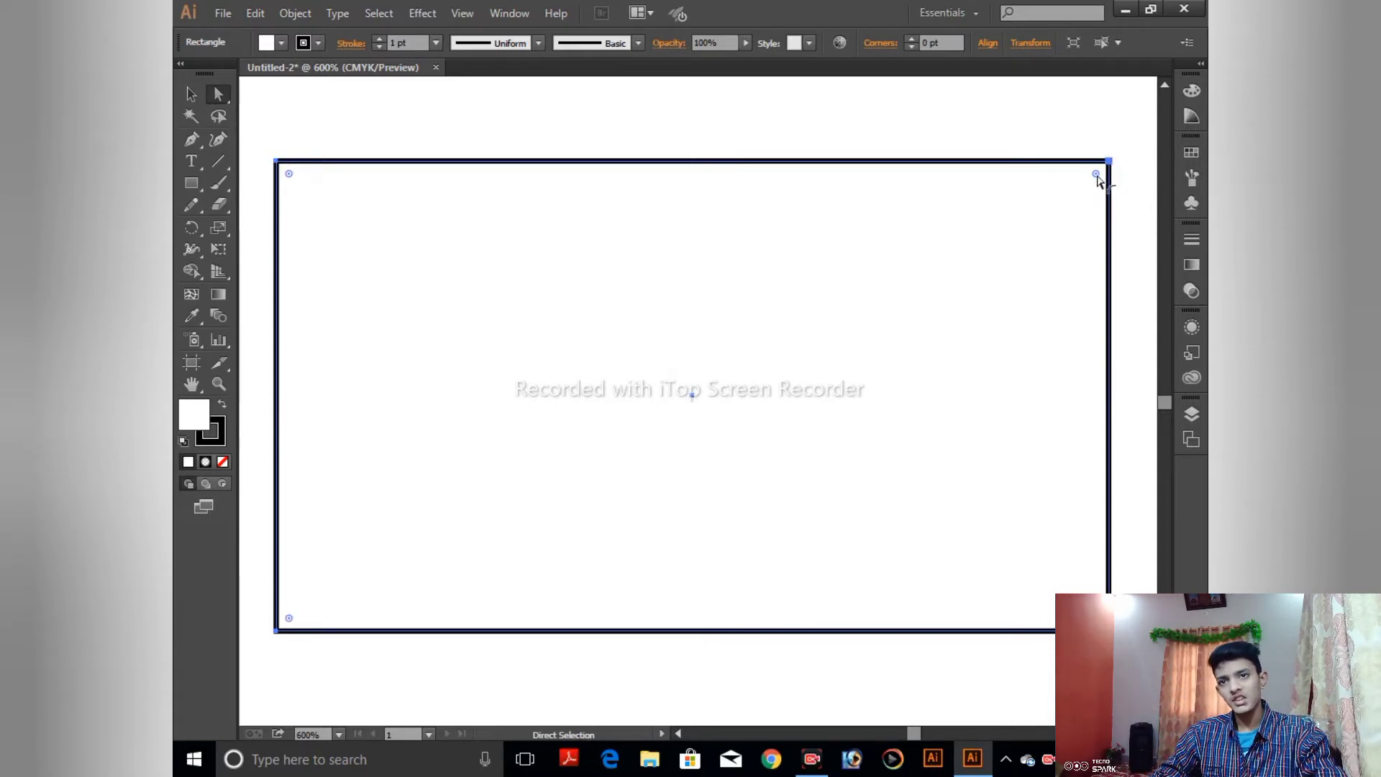
pyautogui.moveTo(1096, 175); pyautogui.dragTo(1072, 218)
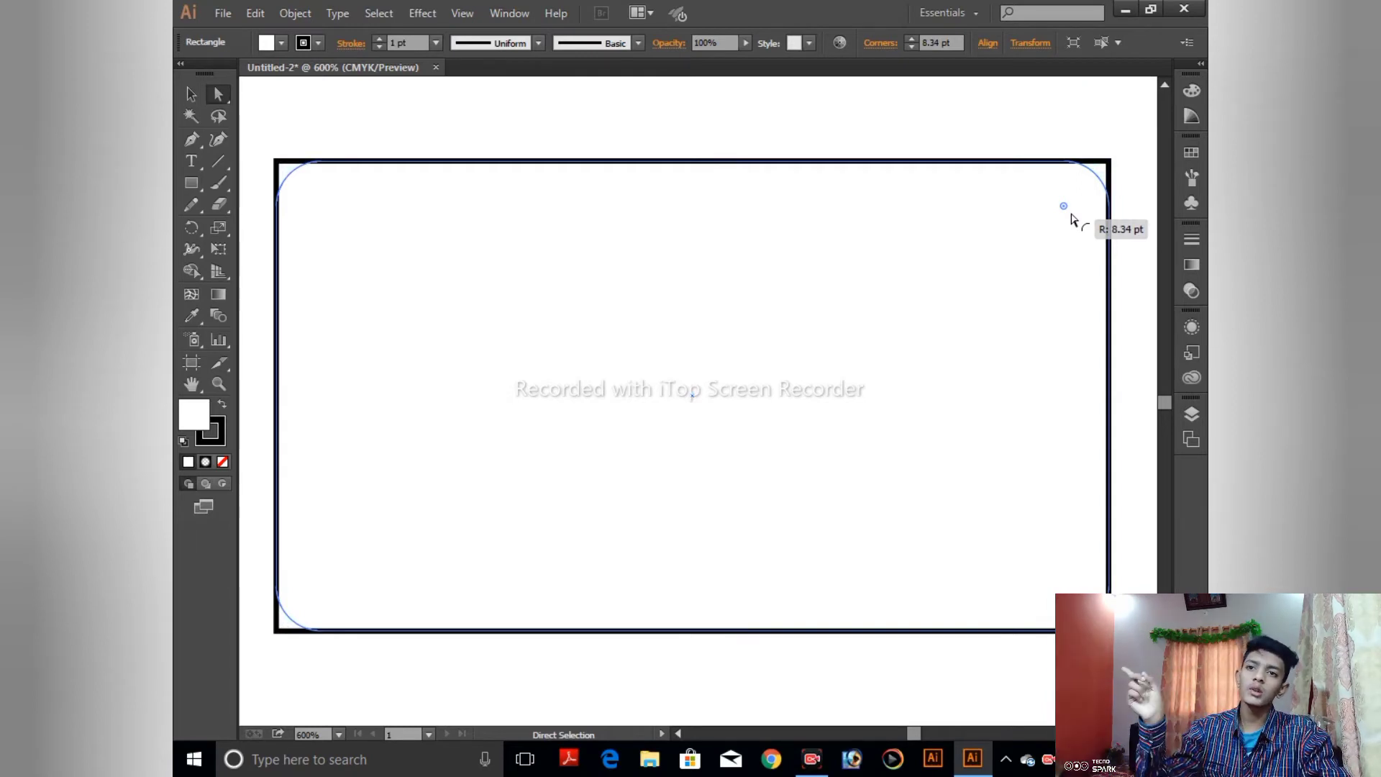
pyautogui.moveTo(1071, 220); pyautogui.dragTo(1076, 218)
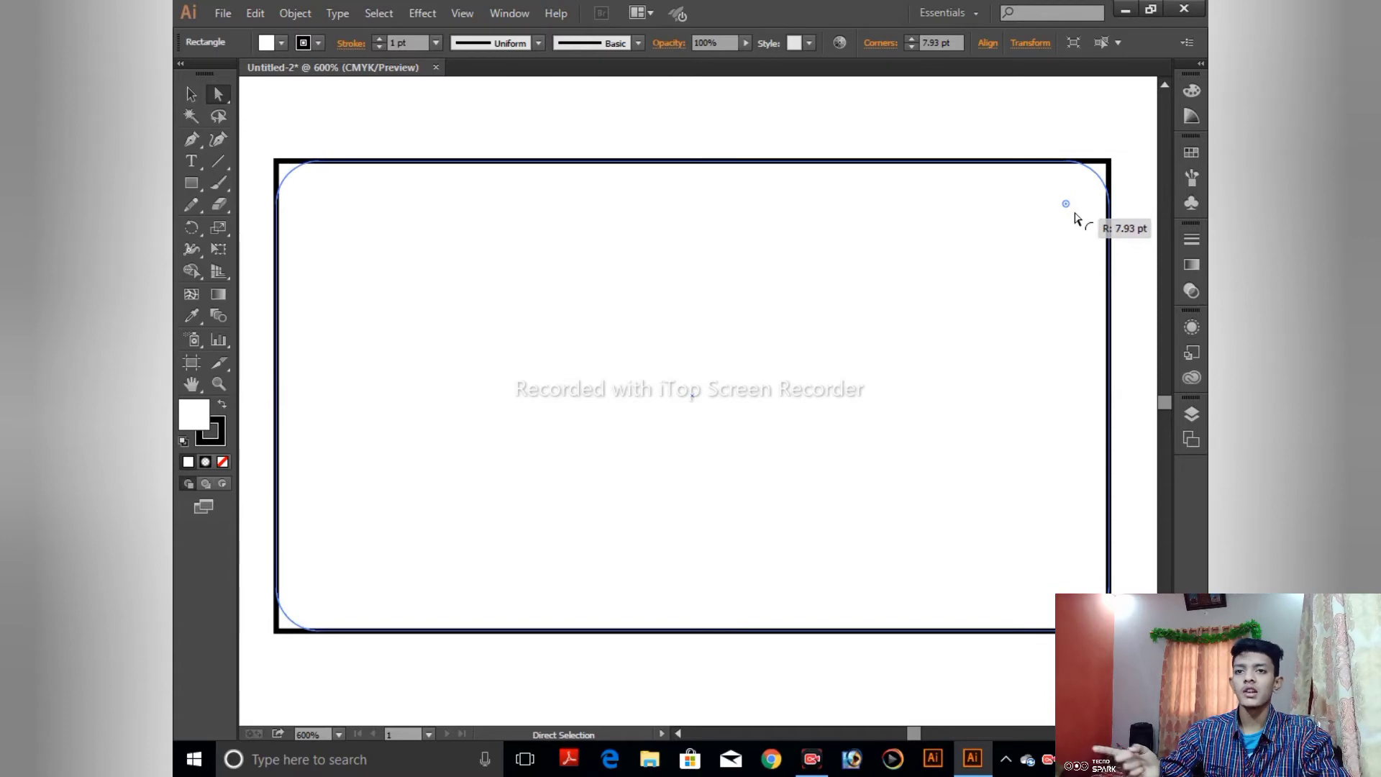
pyautogui.moveTo(1075, 218); pyautogui.dragTo(884, 561)
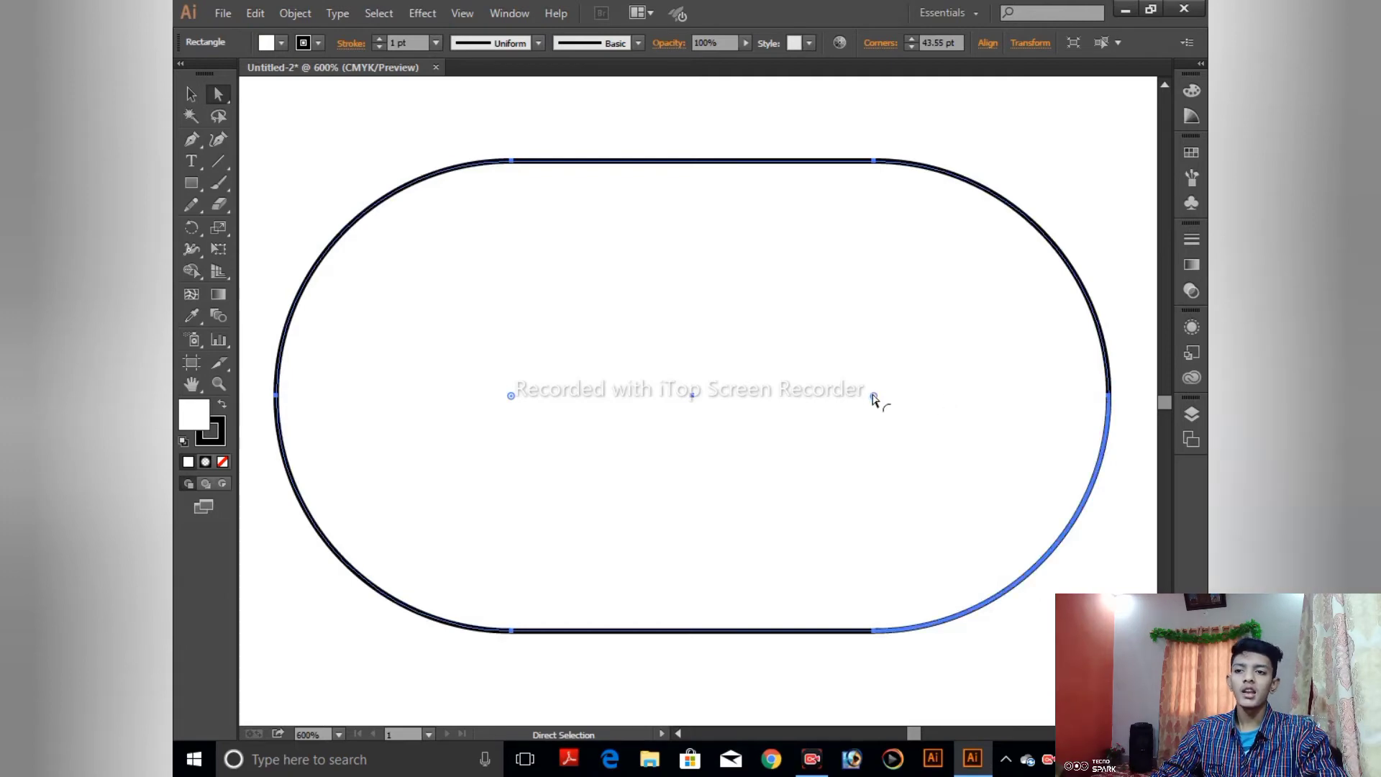
pyautogui.scroll(-1, 658, 379)
pyautogui.hscroll(1, 658, 379)
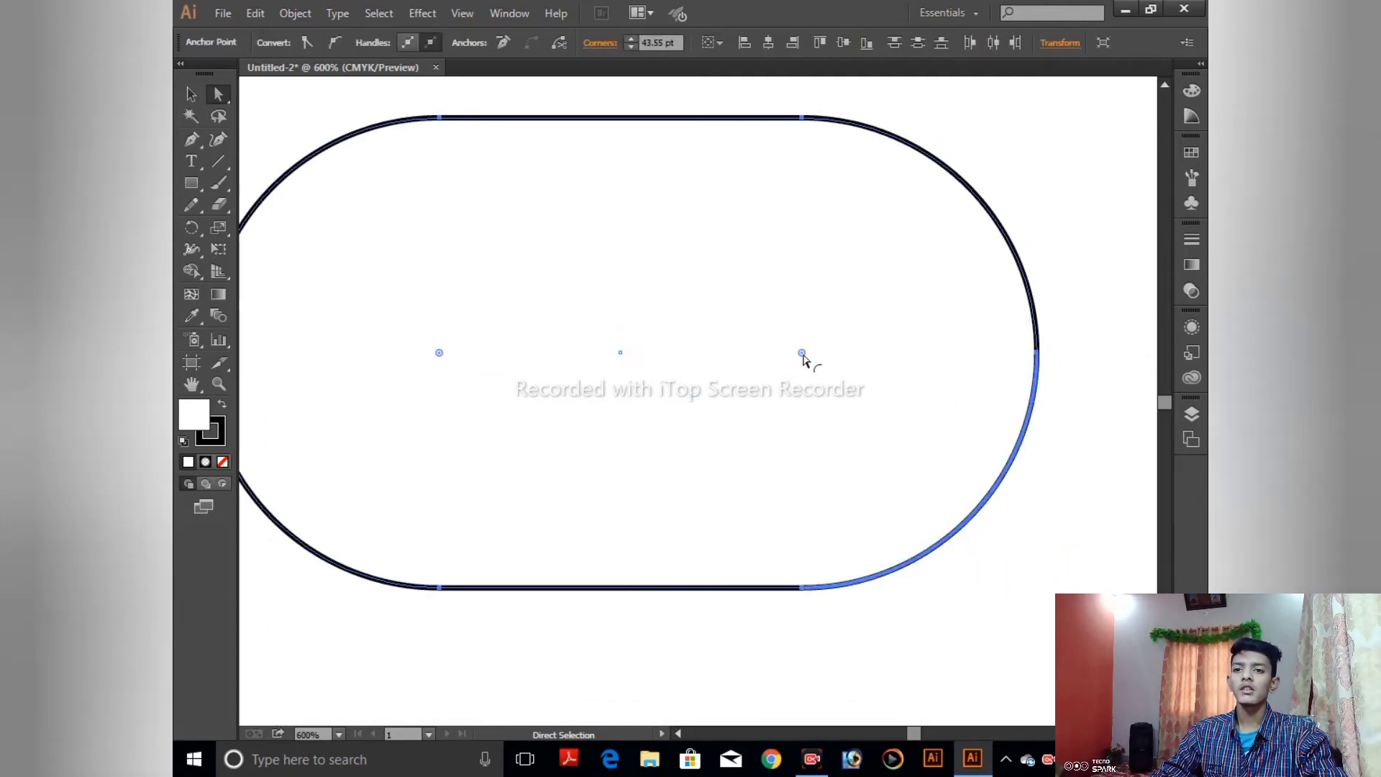
pyautogui.moveTo(802, 352); pyautogui.dragTo(1027, 318)
pyautogui.moveTo(722, 416); pyautogui.dragTo(847, 415)
# - Zoom out and Alt-drag a duplicate of the rounded rectangle directly below the original
pyautogui.hotkey('ctrl', '-')
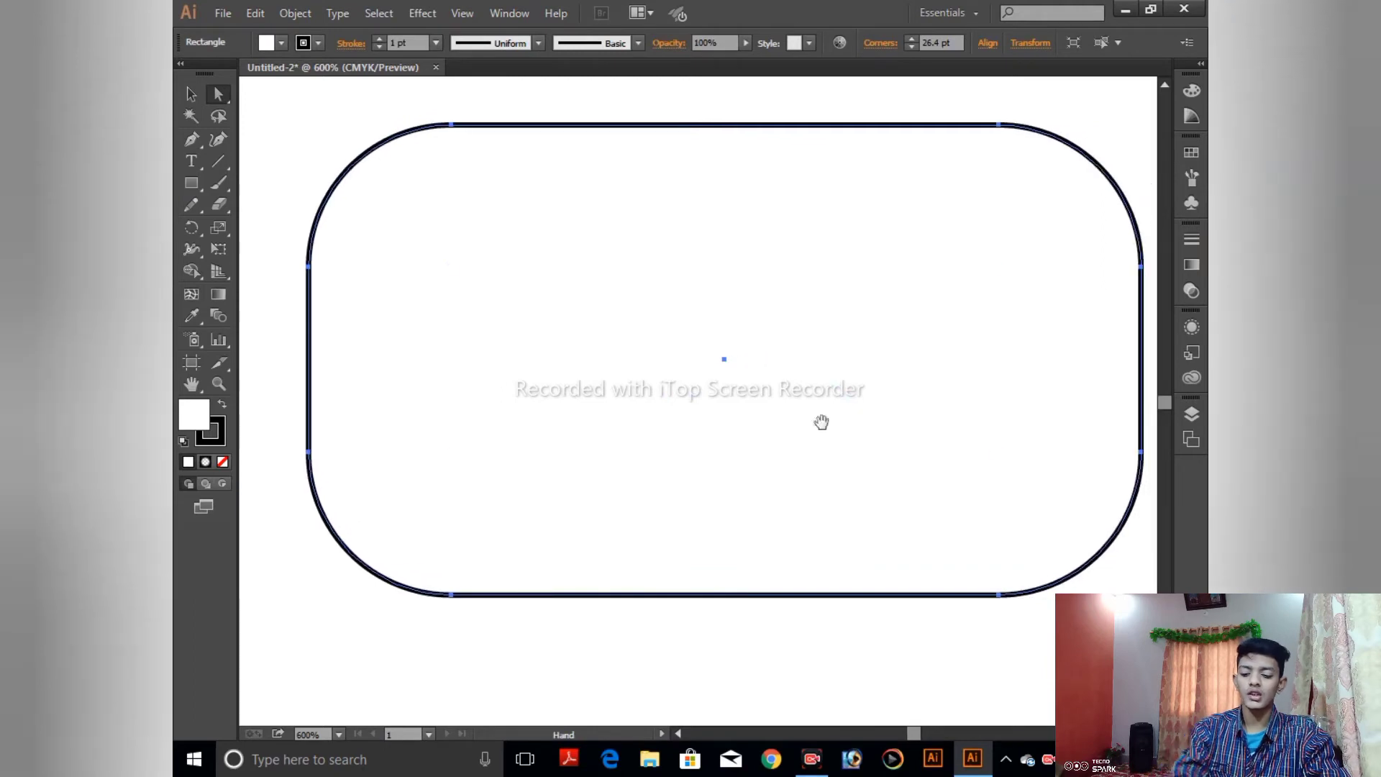
pyautogui.hotkey('ctrl', '-')
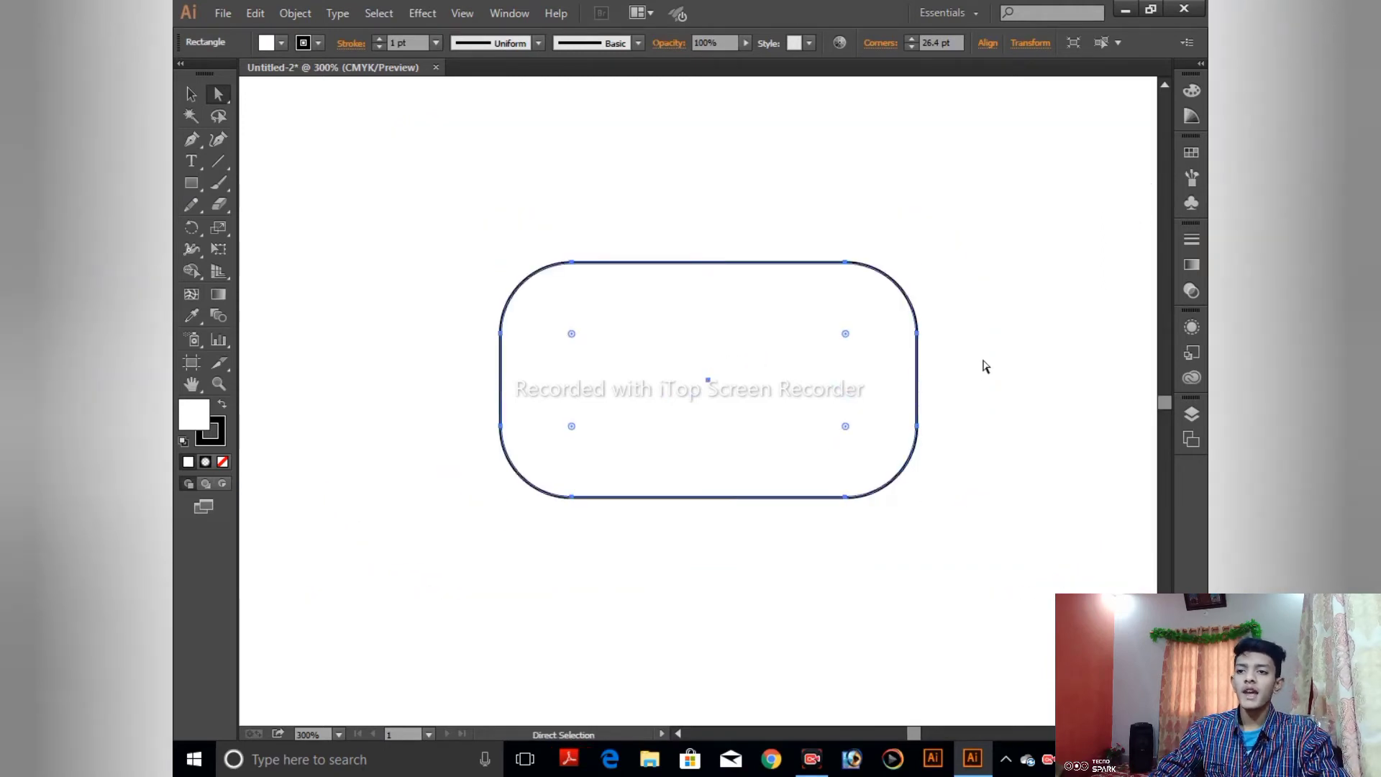
pyautogui.click(983, 361)
pyautogui.hotkey('ctrl', '-')
pyautogui.hotkey('ctrl', '-')
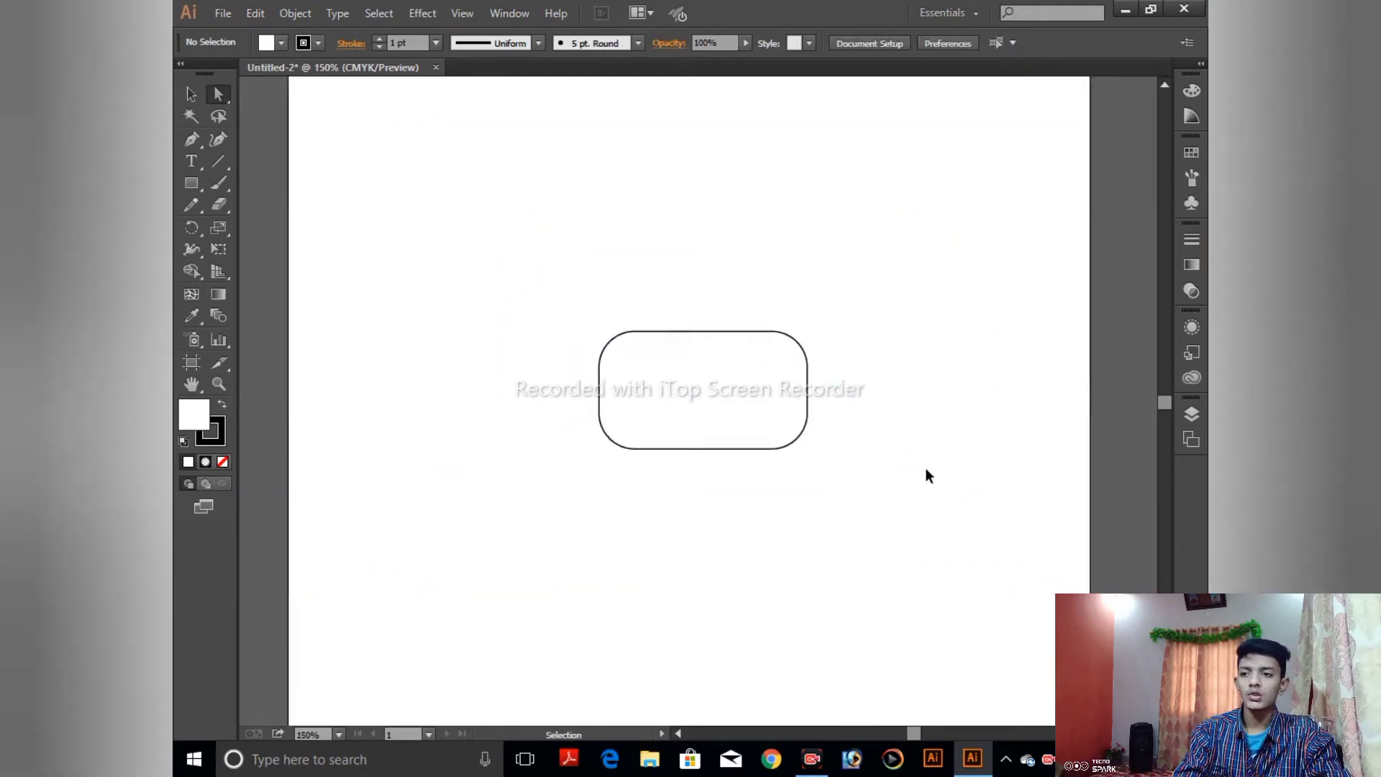
pyautogui.hotkey('ctrl', '-')
pyautogui.hotkey('ctrl', '+')
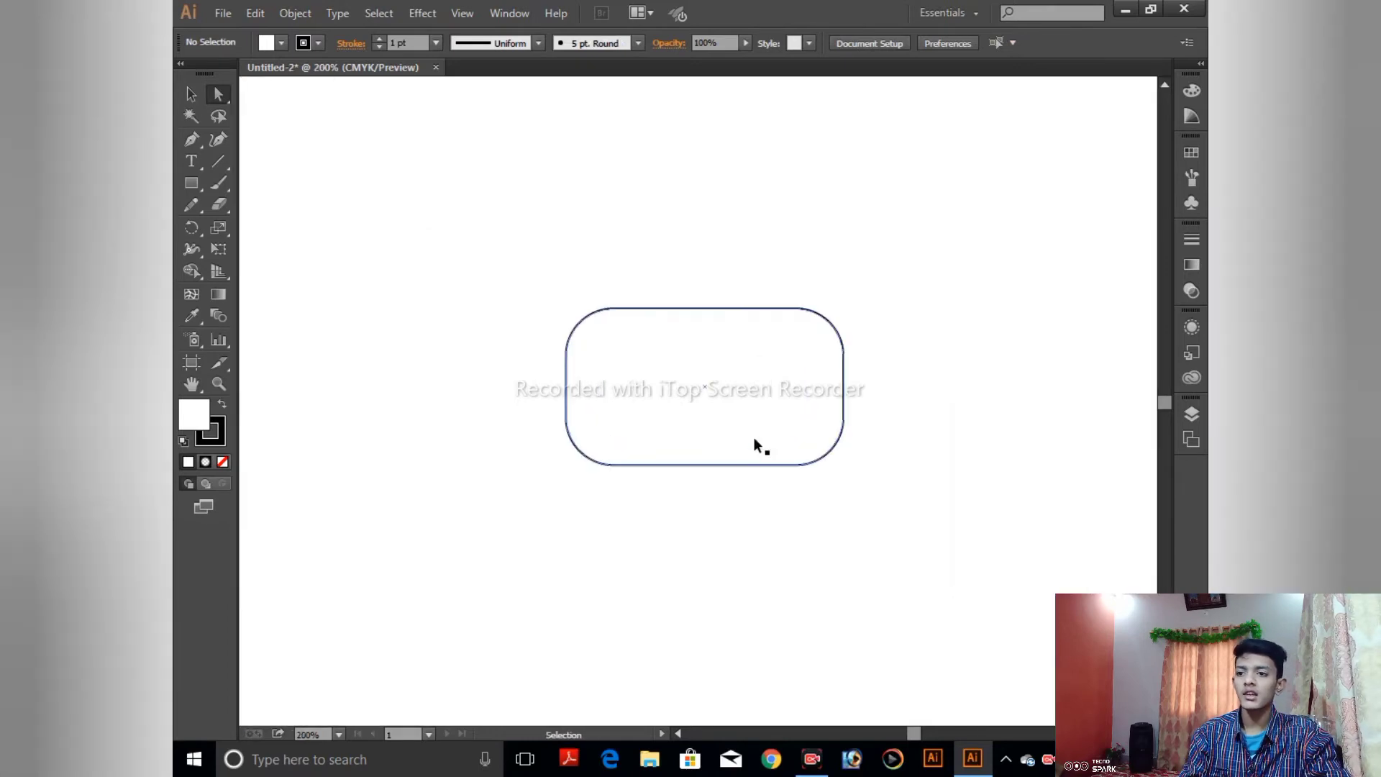
pyautogui.moveTo(811, 472); pyautogui.dragTo(820, 436)
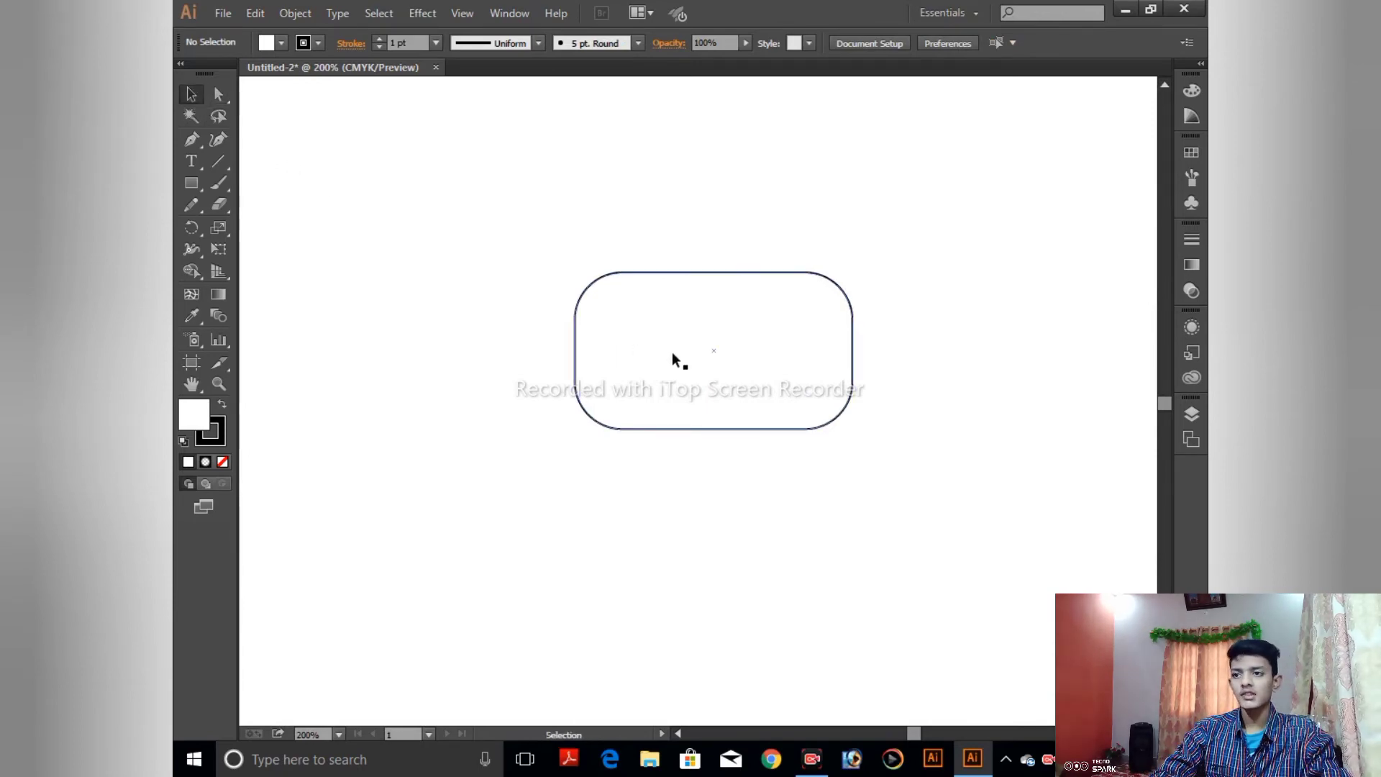
pyautogui.moveTo(675, 358); pyautogui.dragTo(676, 562)
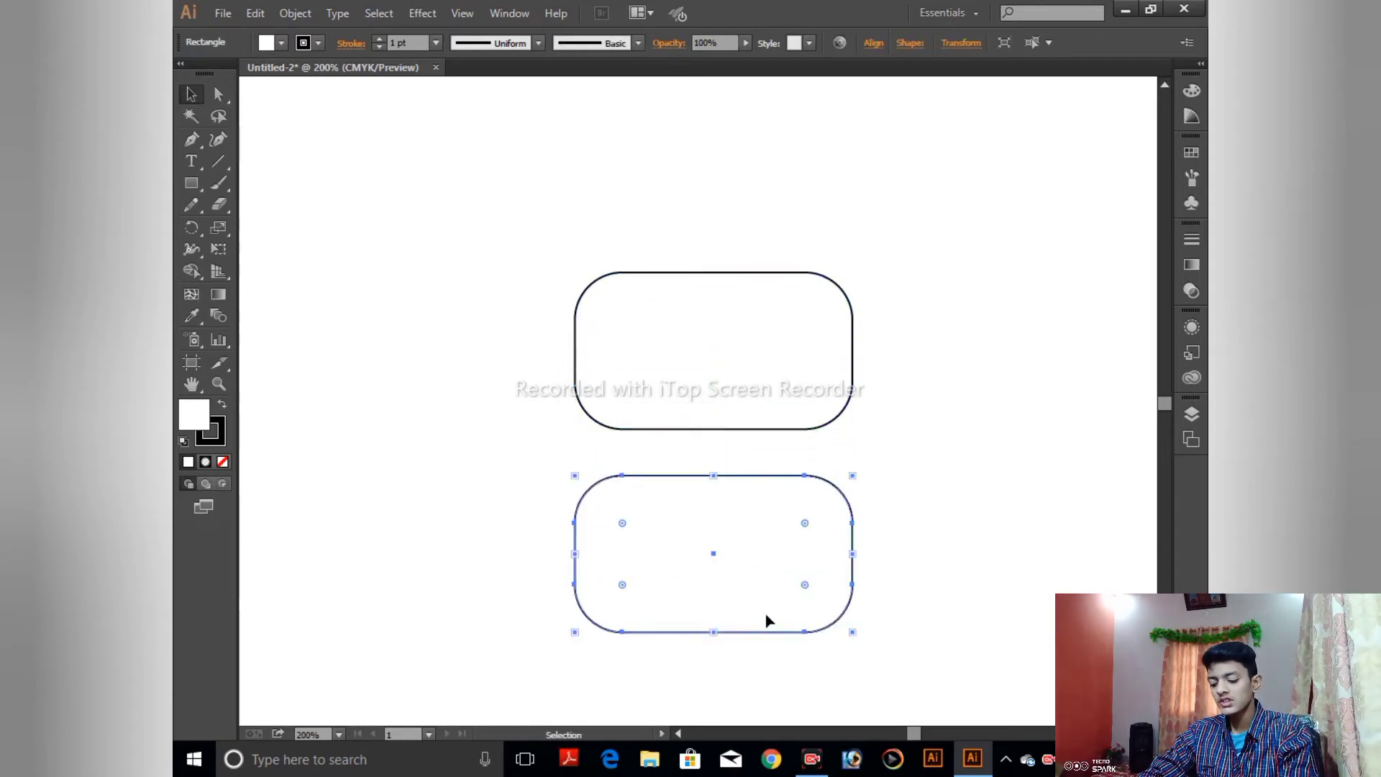
# - Paste a rounded-rectangle copy at the upper left, then Alt-drag another copy to the top right
pyautogui.press('ctrl')
pyautogui.hotkey('ctrl', 'v')
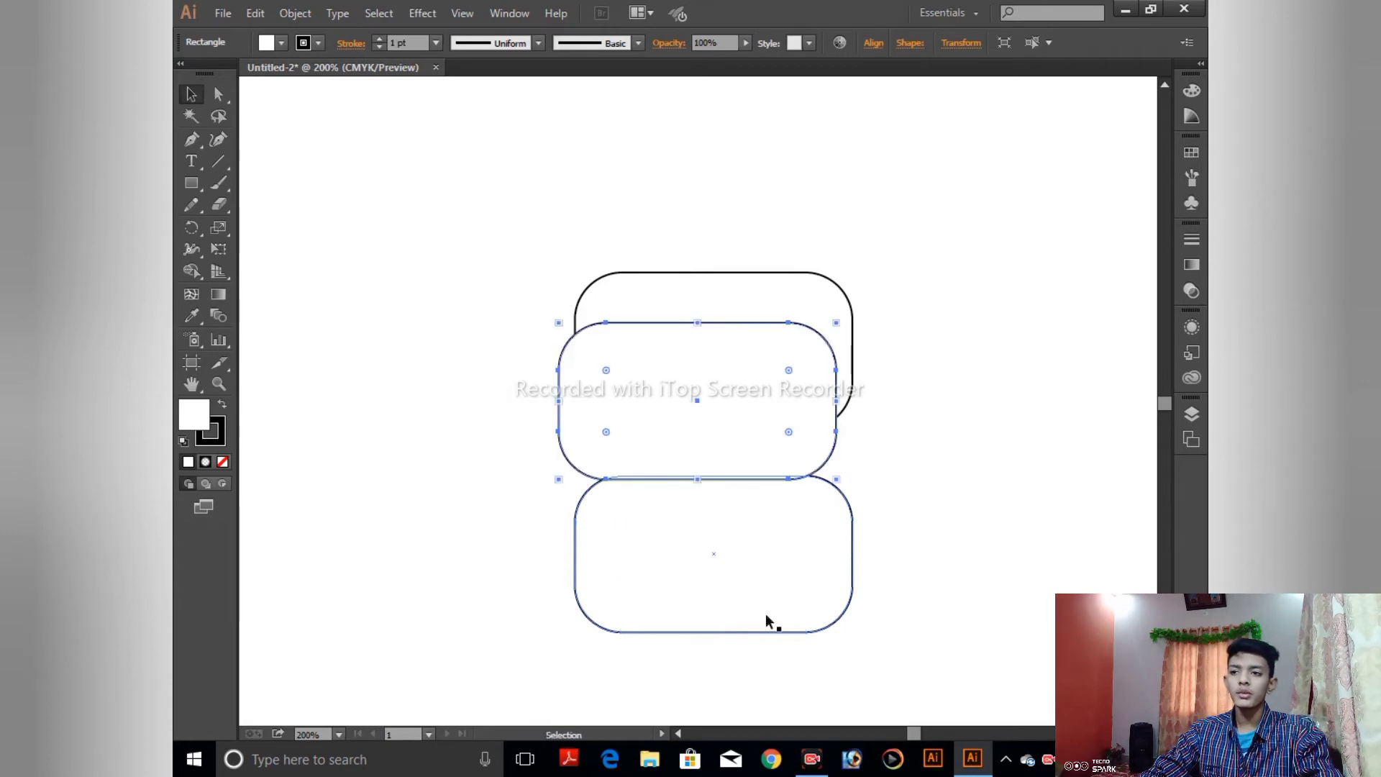
pyautogui.moveTo(669, 454); pyautogui.dragTo(428, 259)
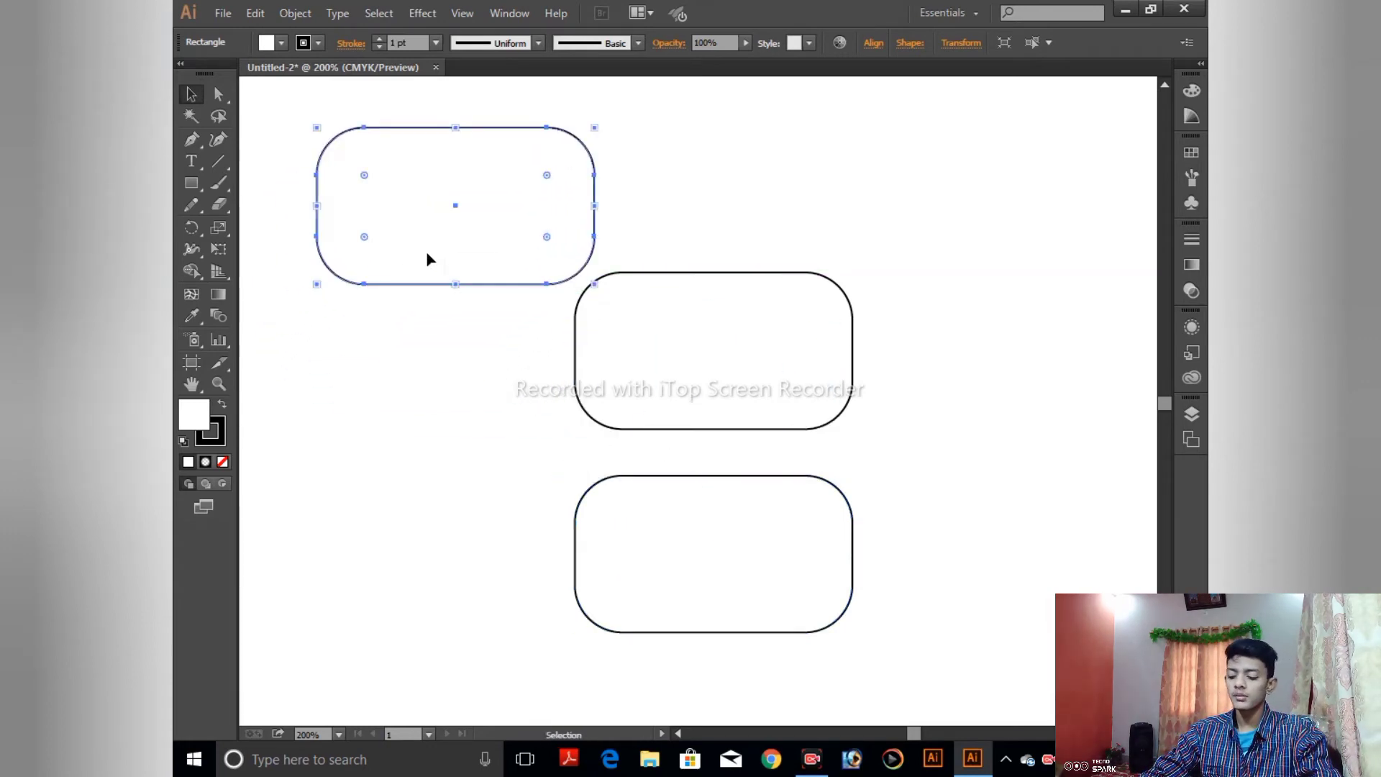
pyautogui.press('ctrl')
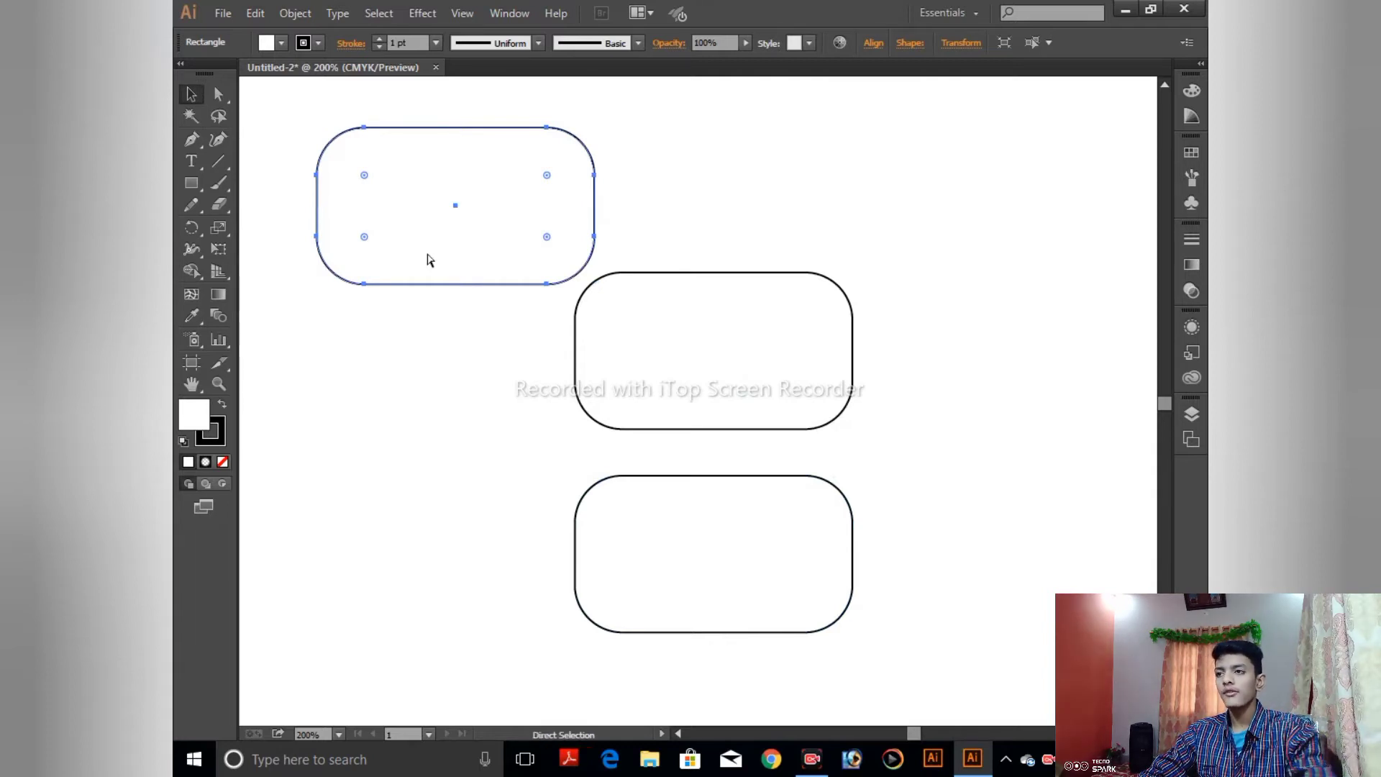
pyautogui.moveTo(429, 259); pyautogui.dragTo(951, 226)
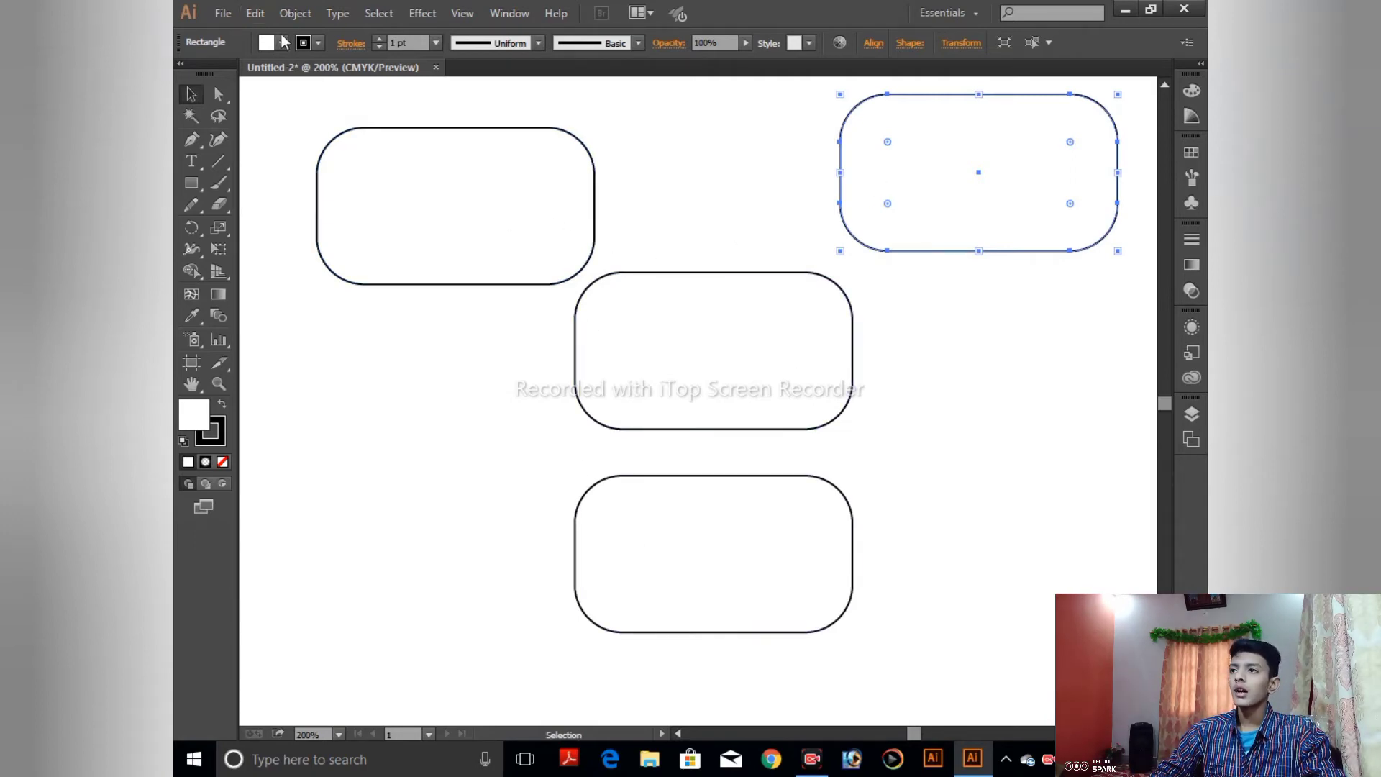
pyautogui.click(215, 14)
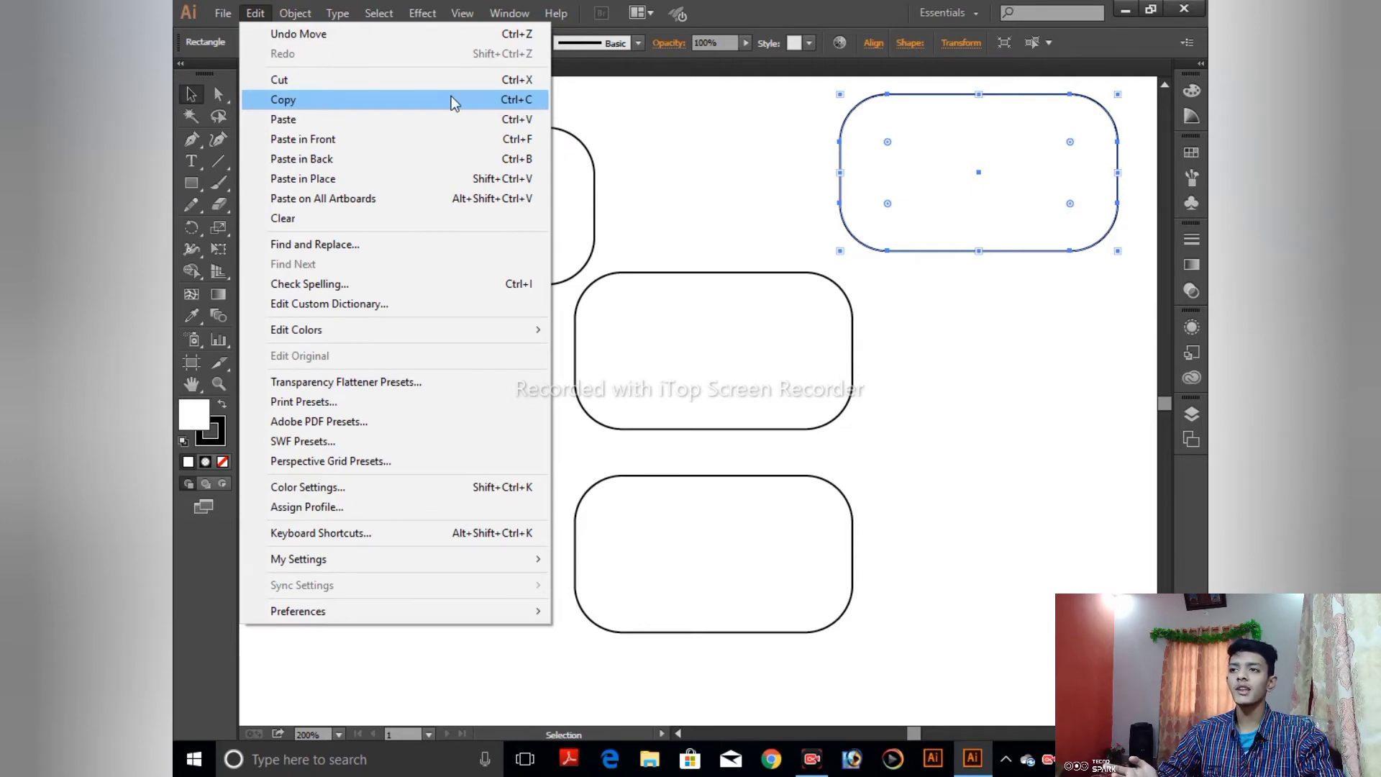
# - Copy the top-right rounded rectangle and Edit > Paste a fifth copy near the middle
pyautogui.click(345, 105)
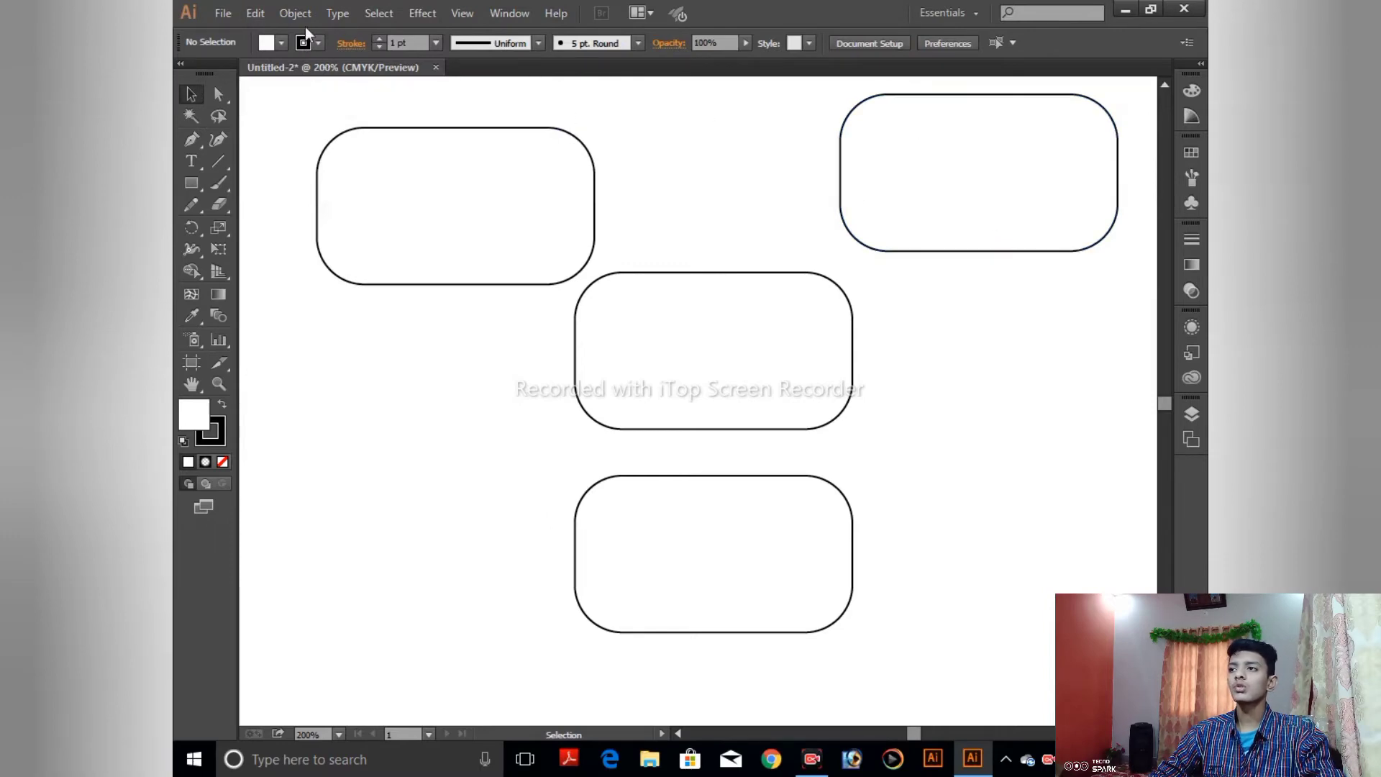
pyautogui.click(255, 13)
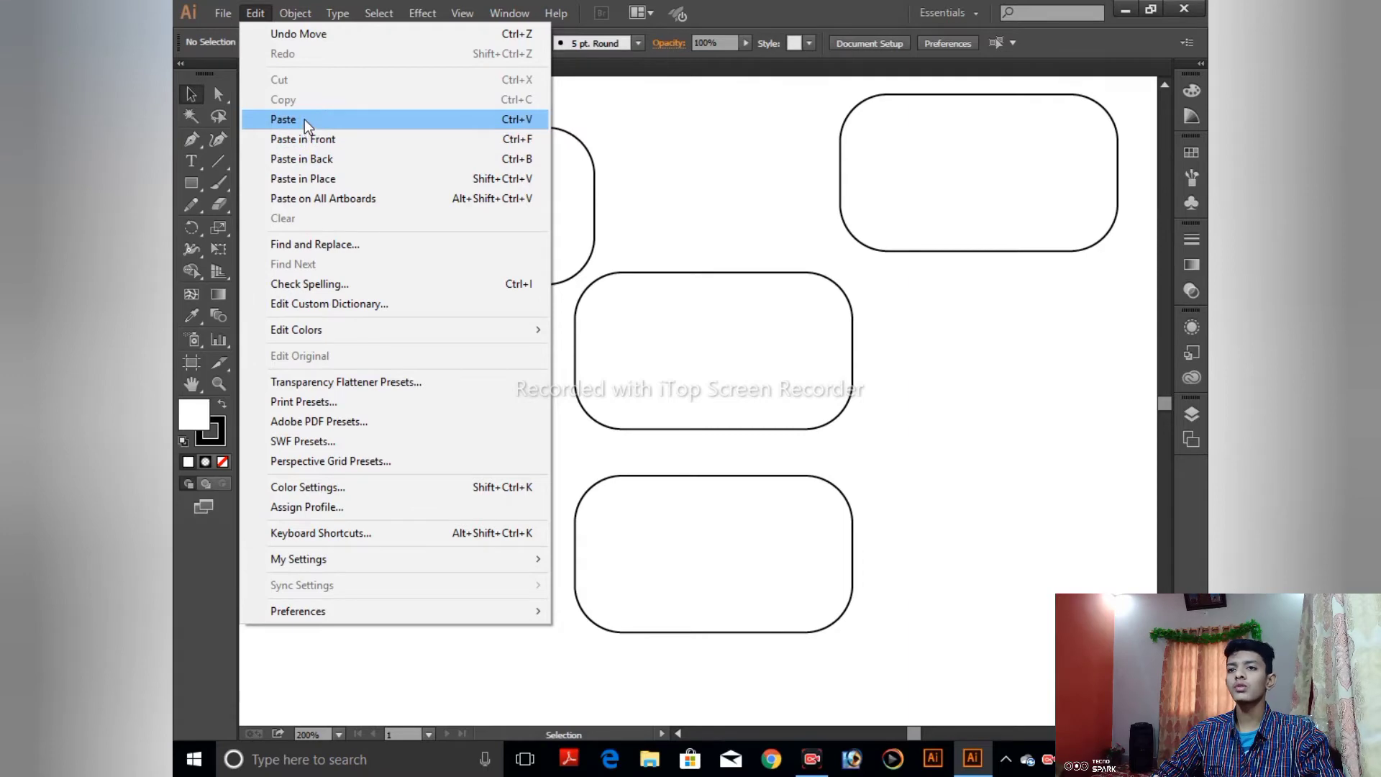
pyautogui.click(308, 123)
pyautogui.click(928, 211)
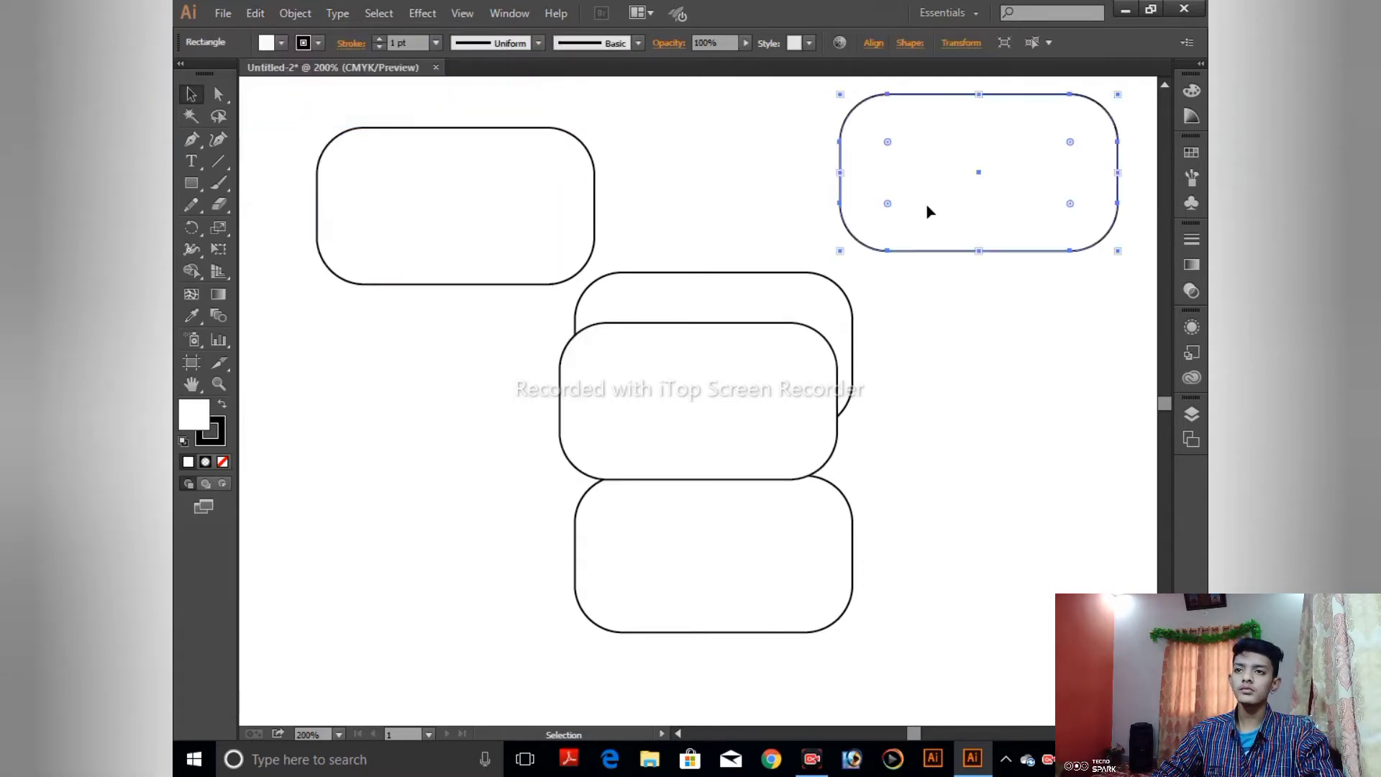
pyautogui.click(256, 13)
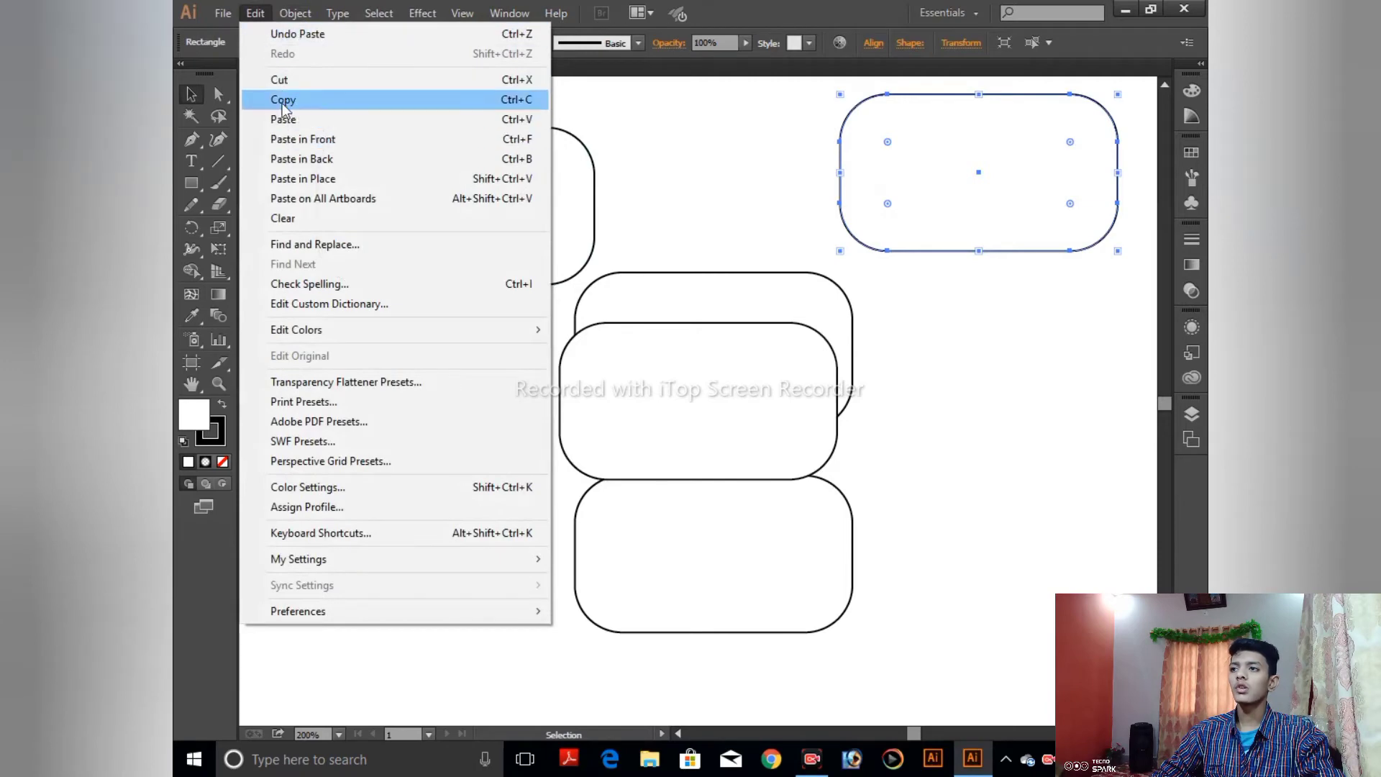
pyautogui.click(284, 104)
pyautogui.click(333, 86)
pyautogui.click(846, 118)
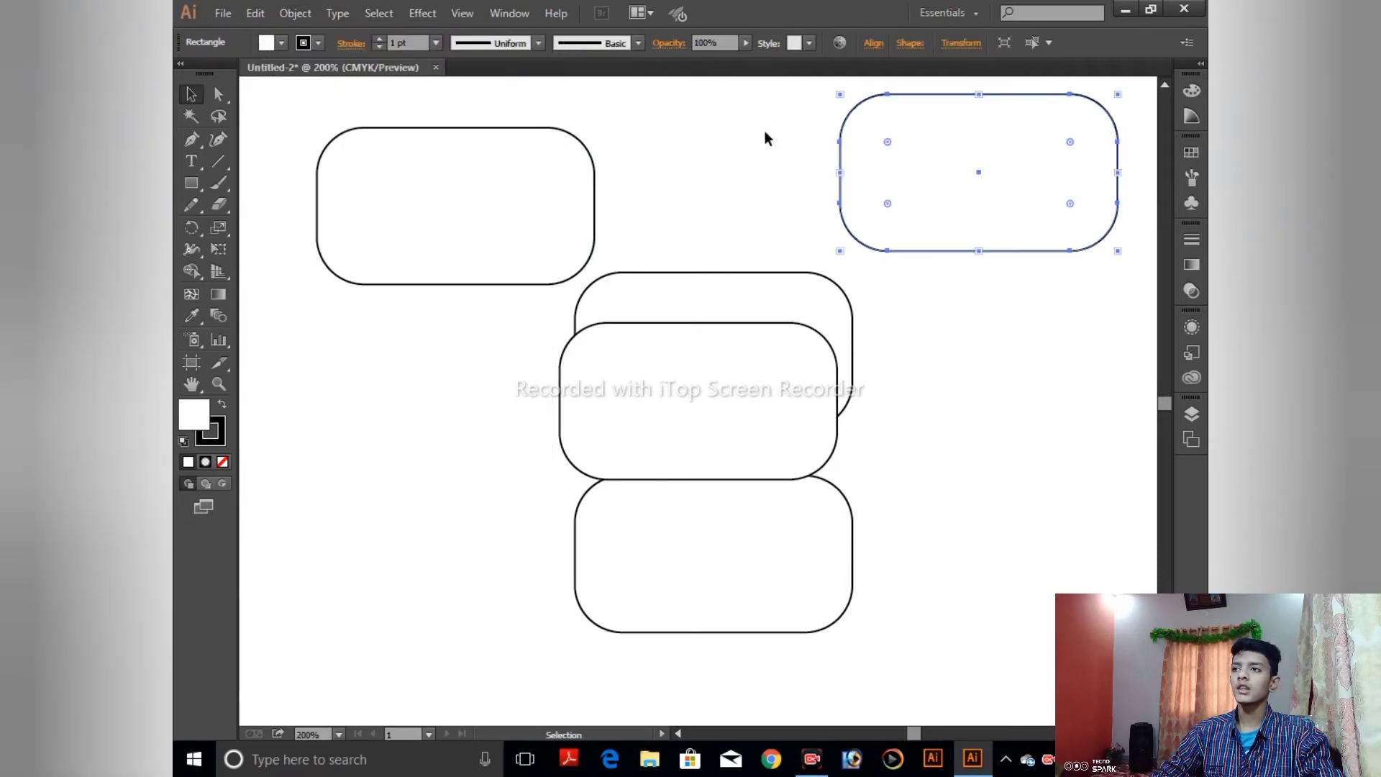
pyautogui.click(258, 16)
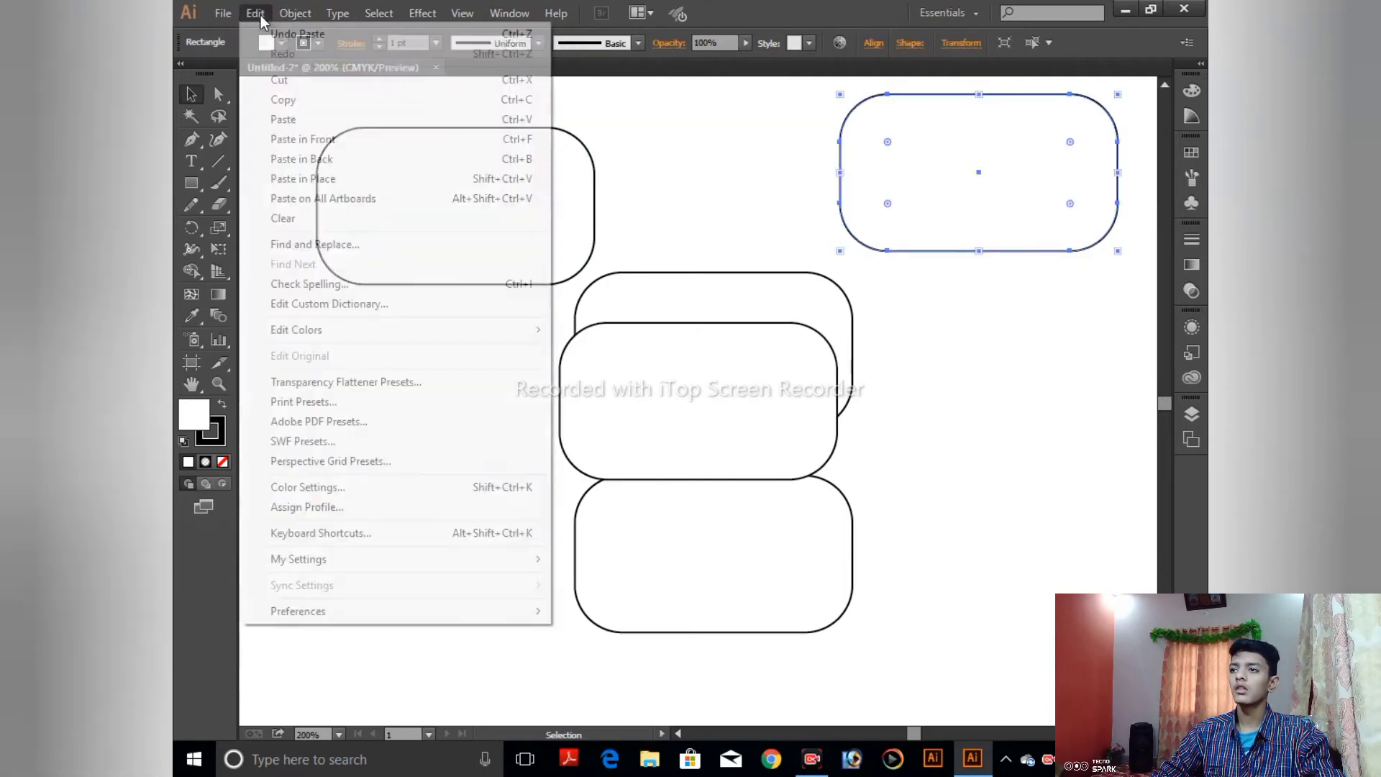
pyautogui.click(295, 120)
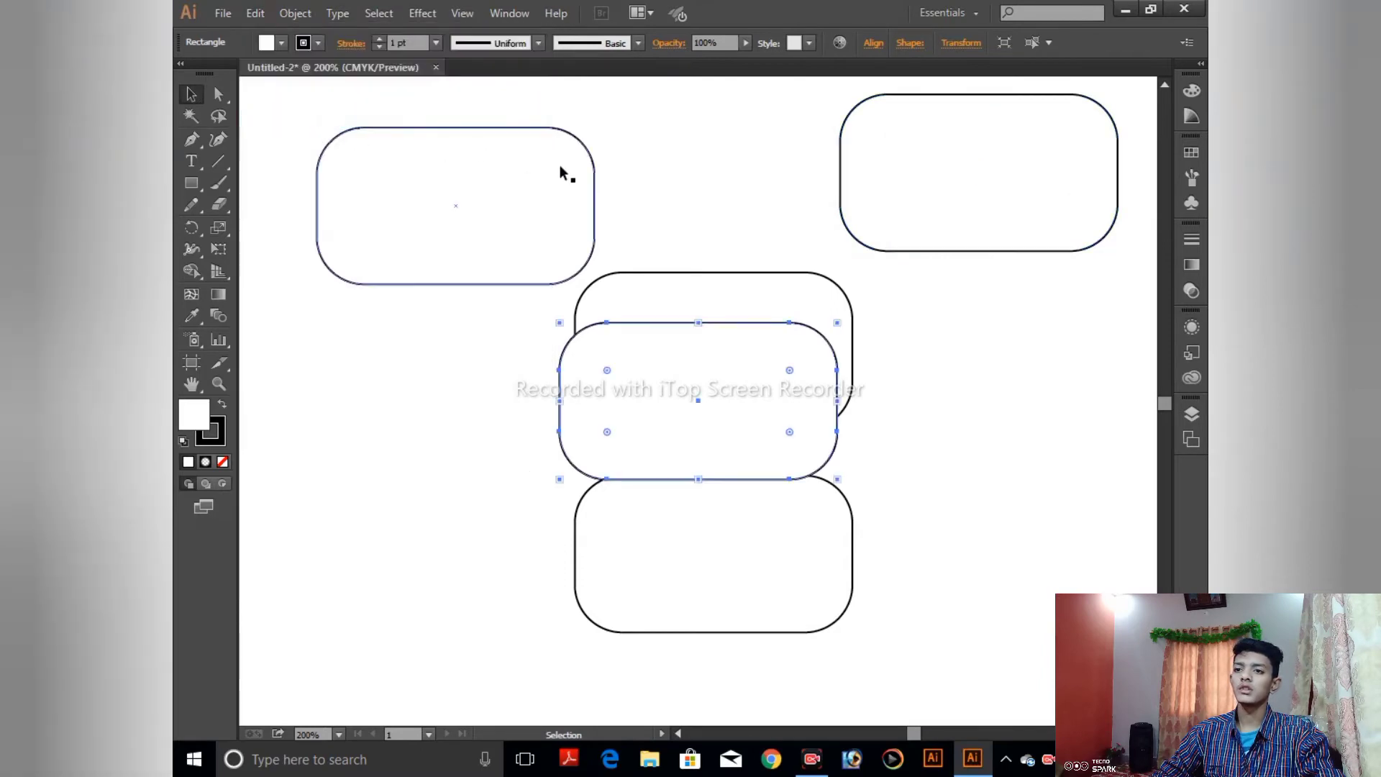
# - Delete all but one rounded rectangle and drag the survivor toward the artboard centre
pyautogui.moveTo(771, 346)
pyautogui.mouseDown()
pyautogui.moveTo(1025, 373)
pyautogui.moveTo(1058, 327)
pyautogui.mouseUp()
pyautogui.hotkey('ctrl', '-')
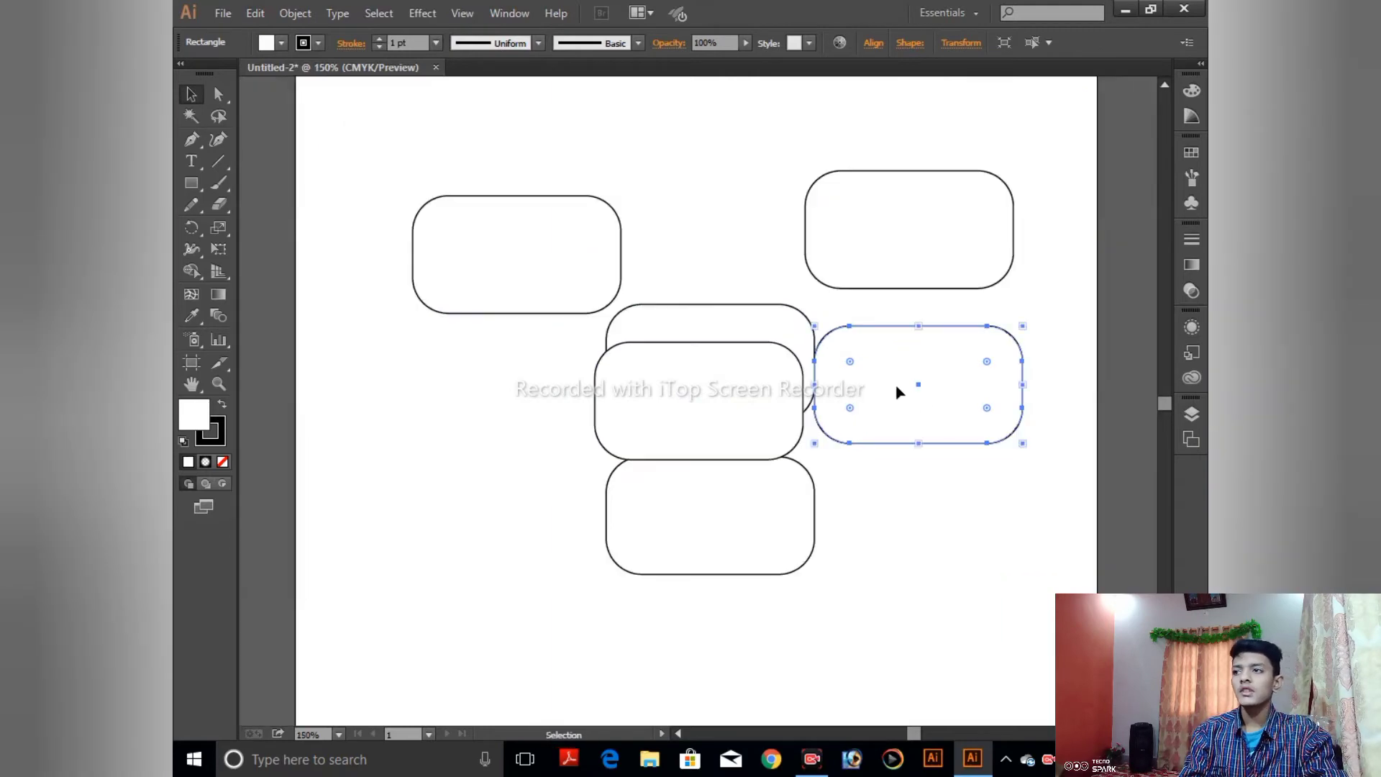
pyautogui.moveTo(256, 147); pyautogui.dragTo(783, 590)
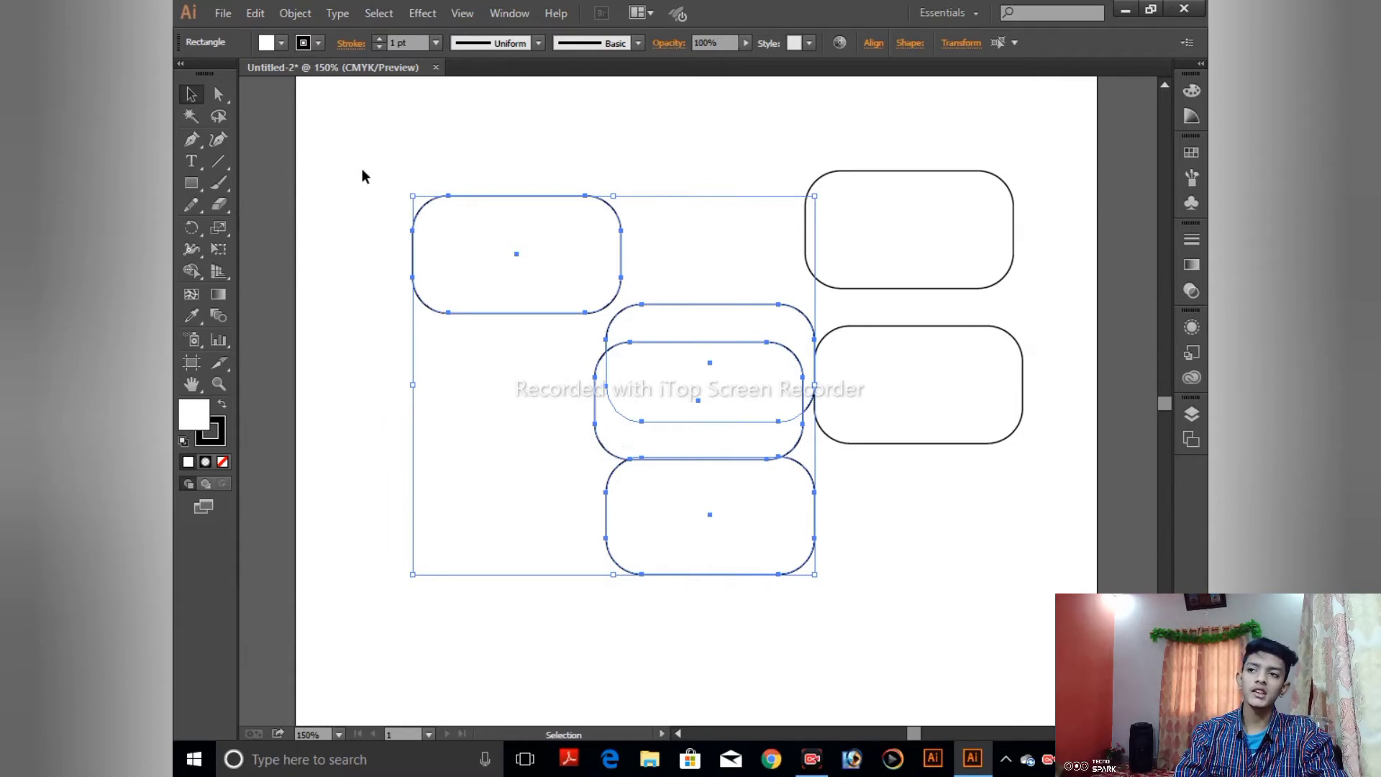
pyautogui.press('Delete')
pyautogui.moveTo(743, 346); pyautogui.dragTo(1108, 504)
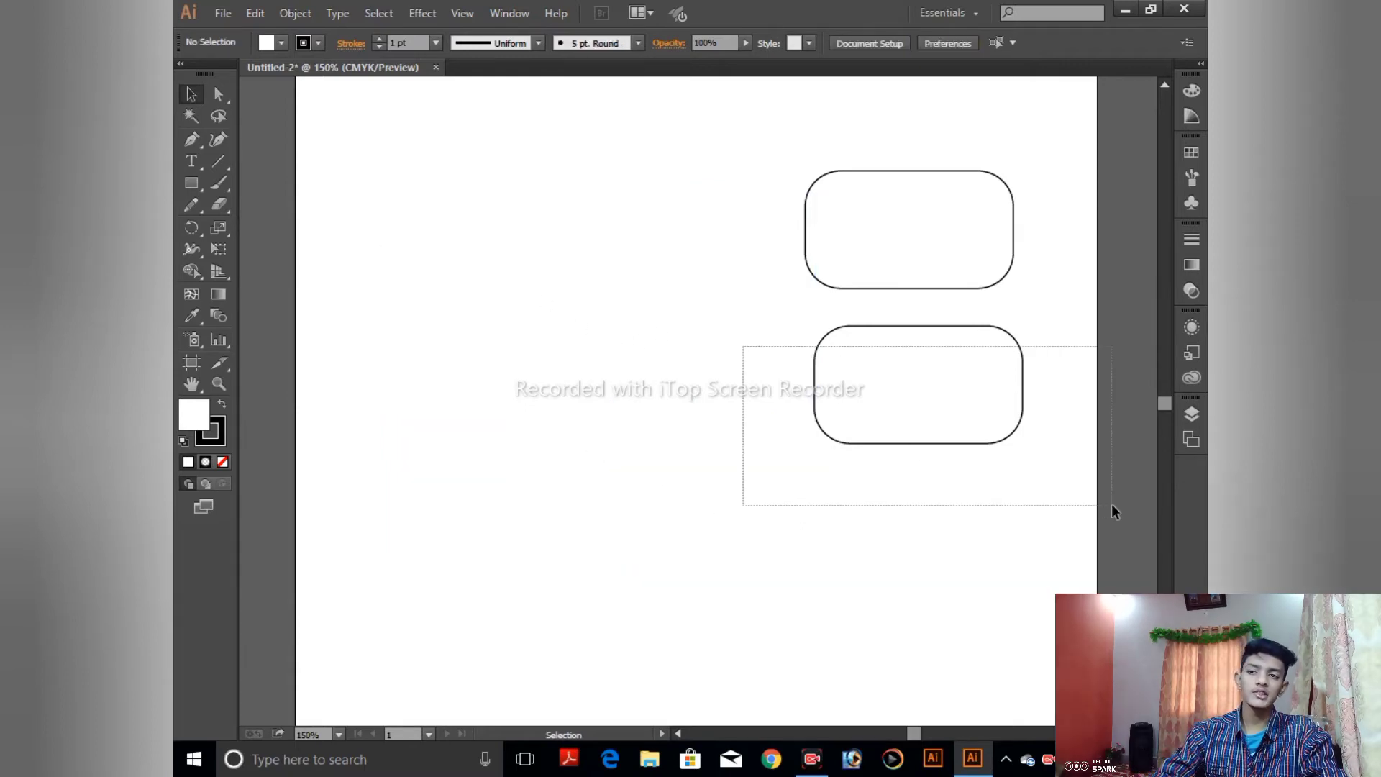
pyautogui.press('Delete')
pyautogui.moveTo(961, 388); pyautogui.dragTo(956, 393)
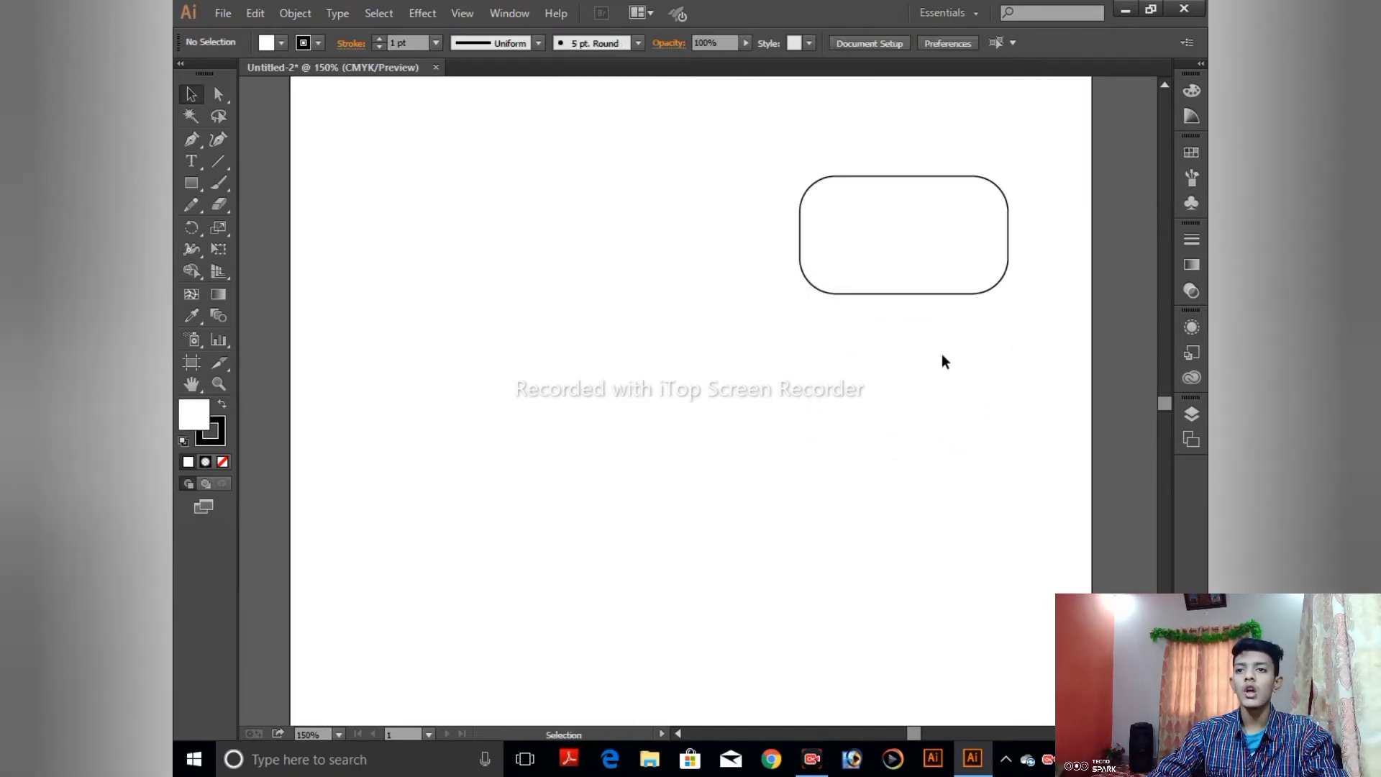
pyautogui.moveTo(923, 293); pyautogui.dragTo(730, 430)
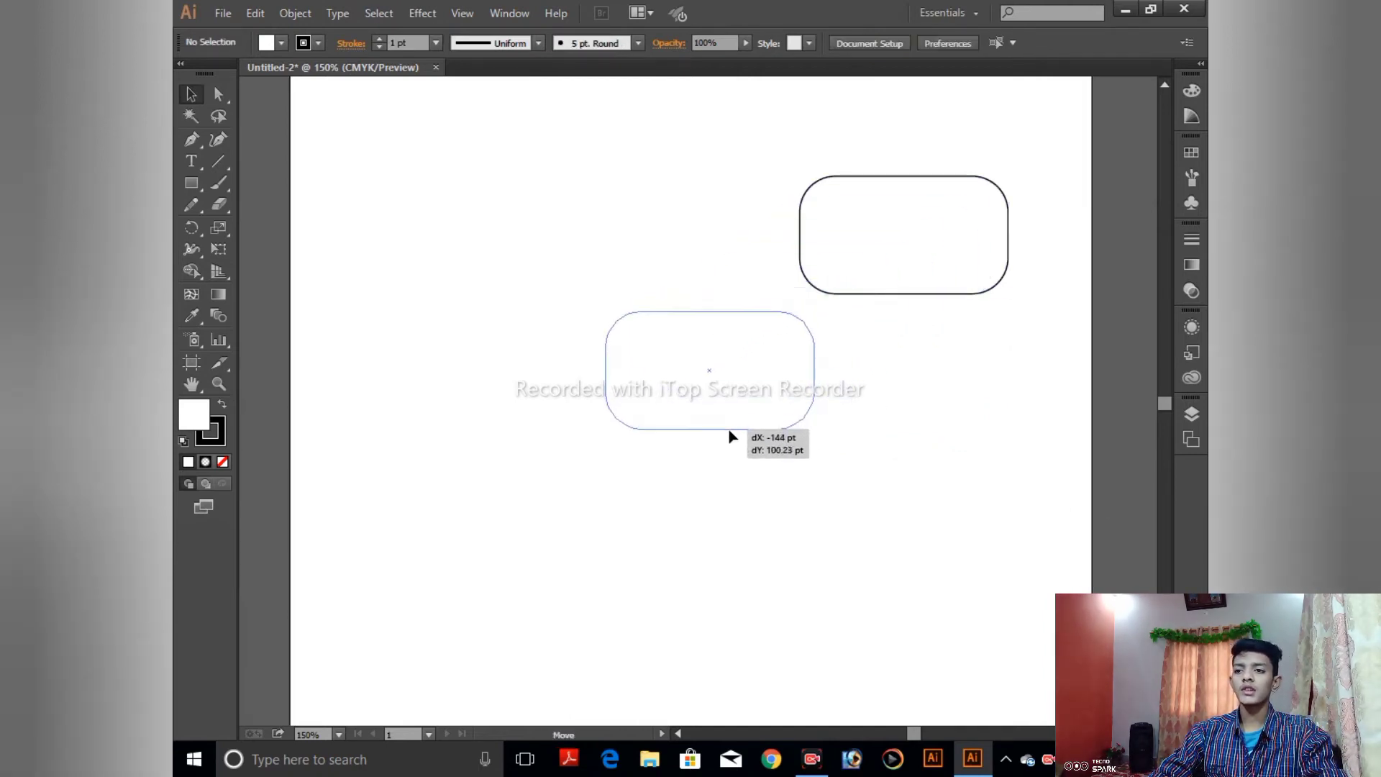
pyautogui.hotkey('ctrl', '=')
pyautogui.hotkey('ctrl', '=')
pyautogui.hotkey('ctrl', '=')
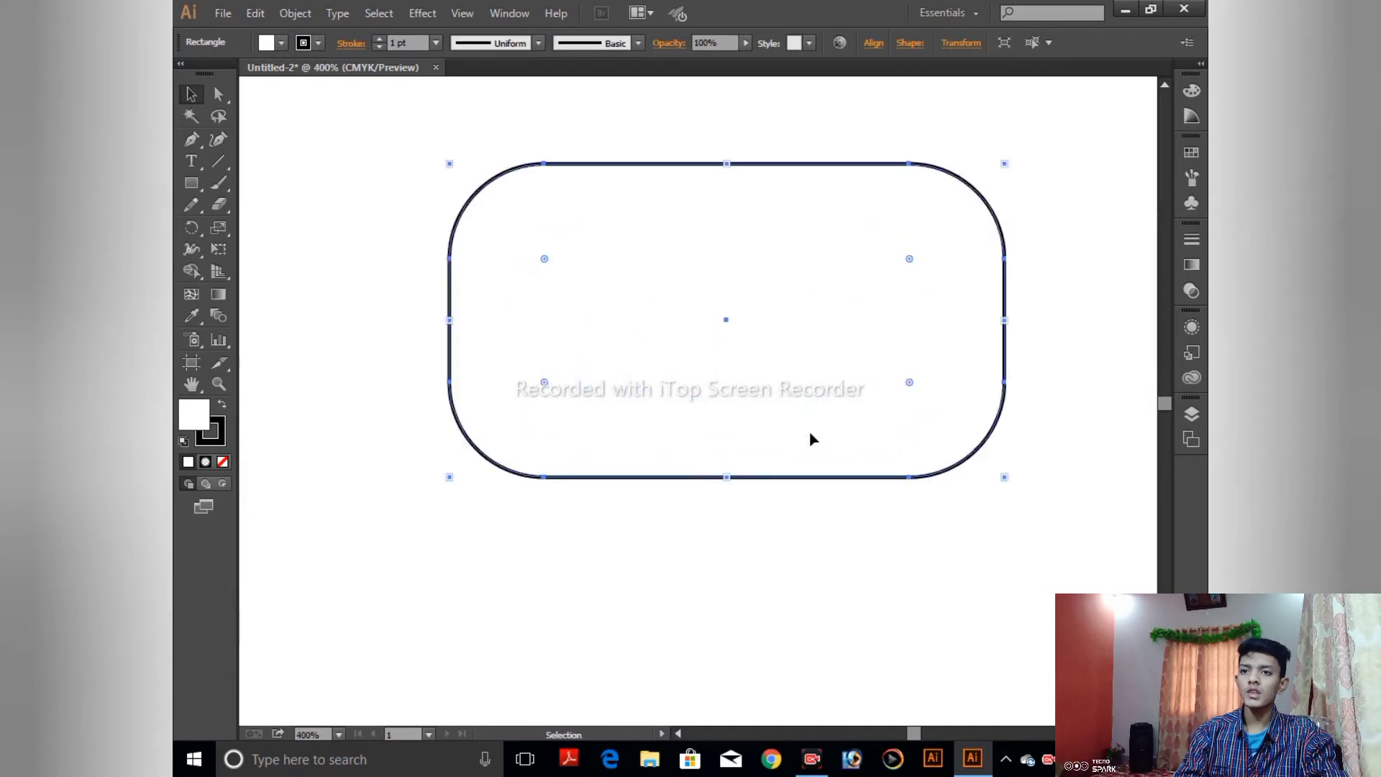
# - Alt-drag three rounded-rectangle copies: one below, one to the lower right, one upper right
pyautogui.moveTo(808, 392); pyautogui.dragTo(773, 430)
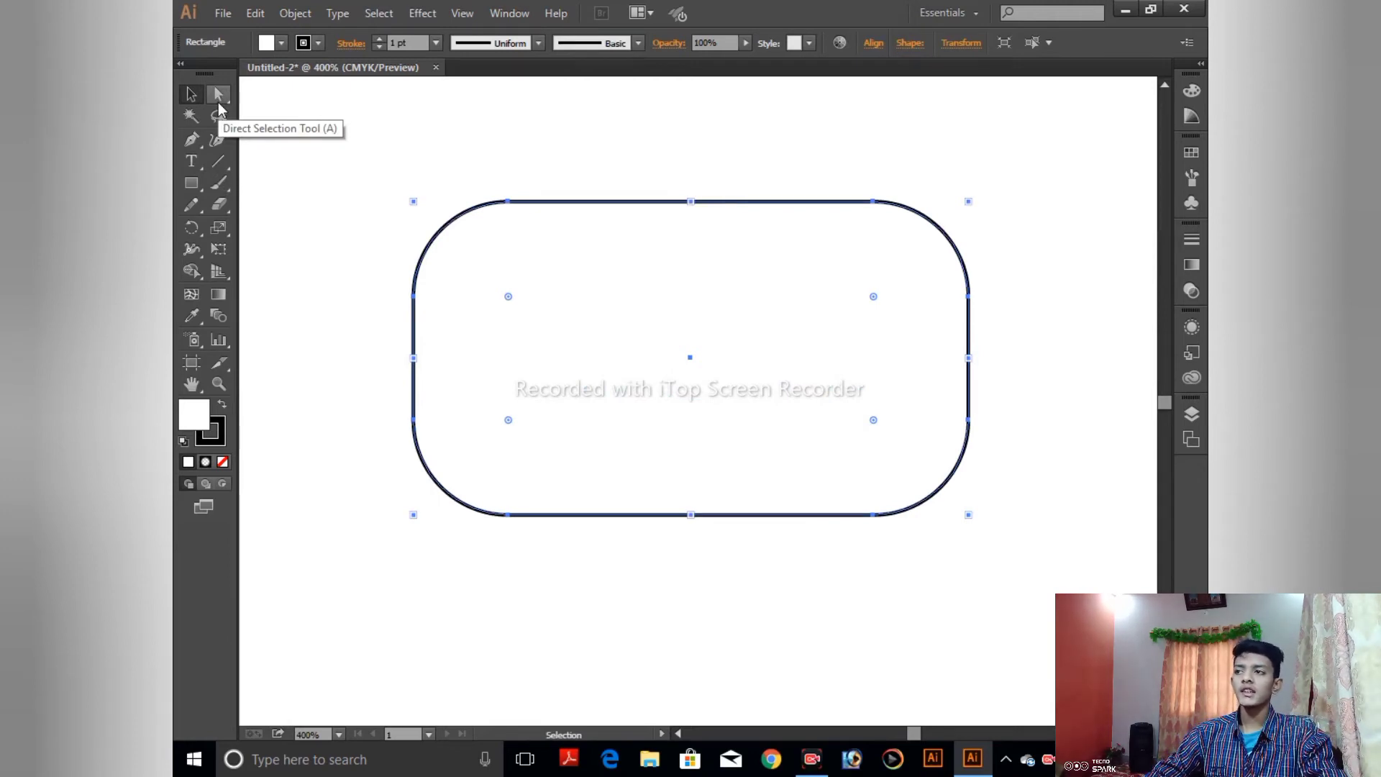
pyautogui.click(218, 102)
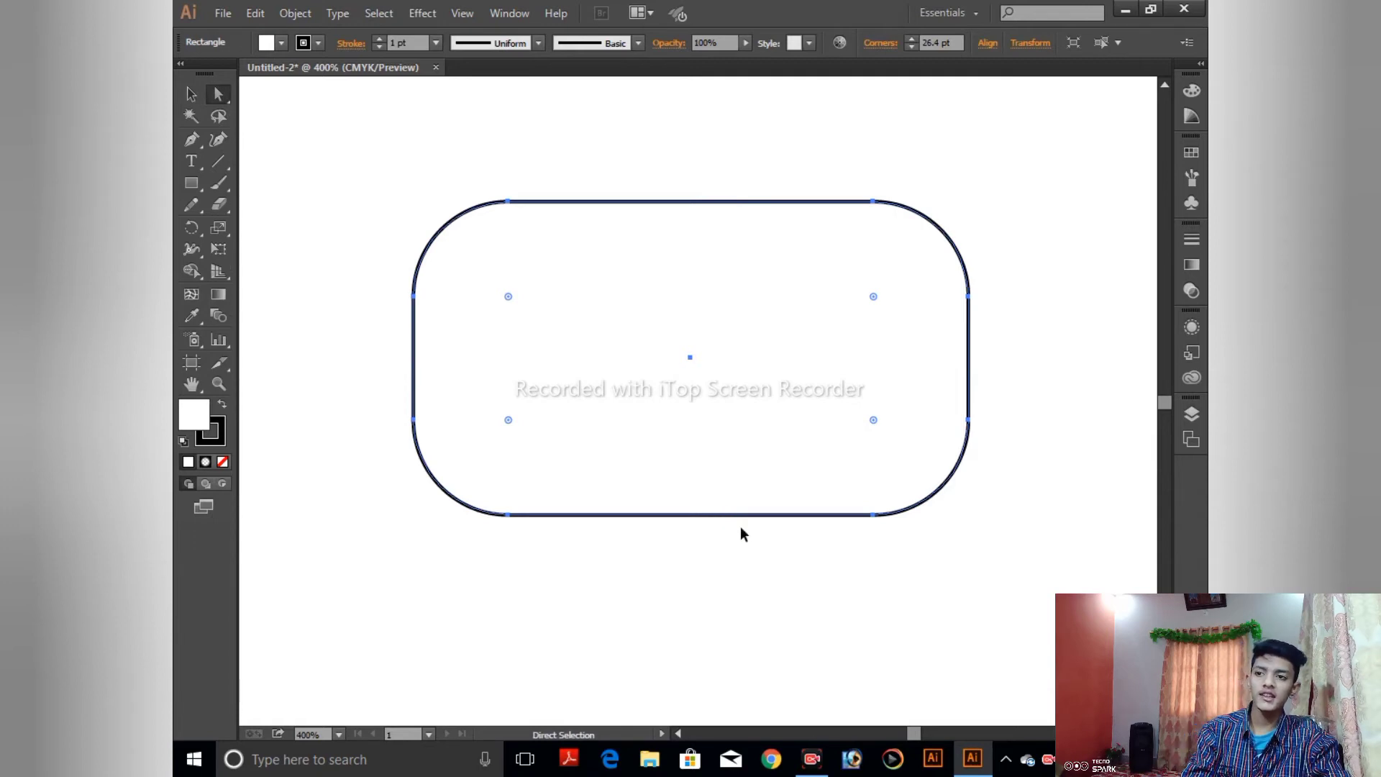
pyautogui.hotkey('ctrl', '-')
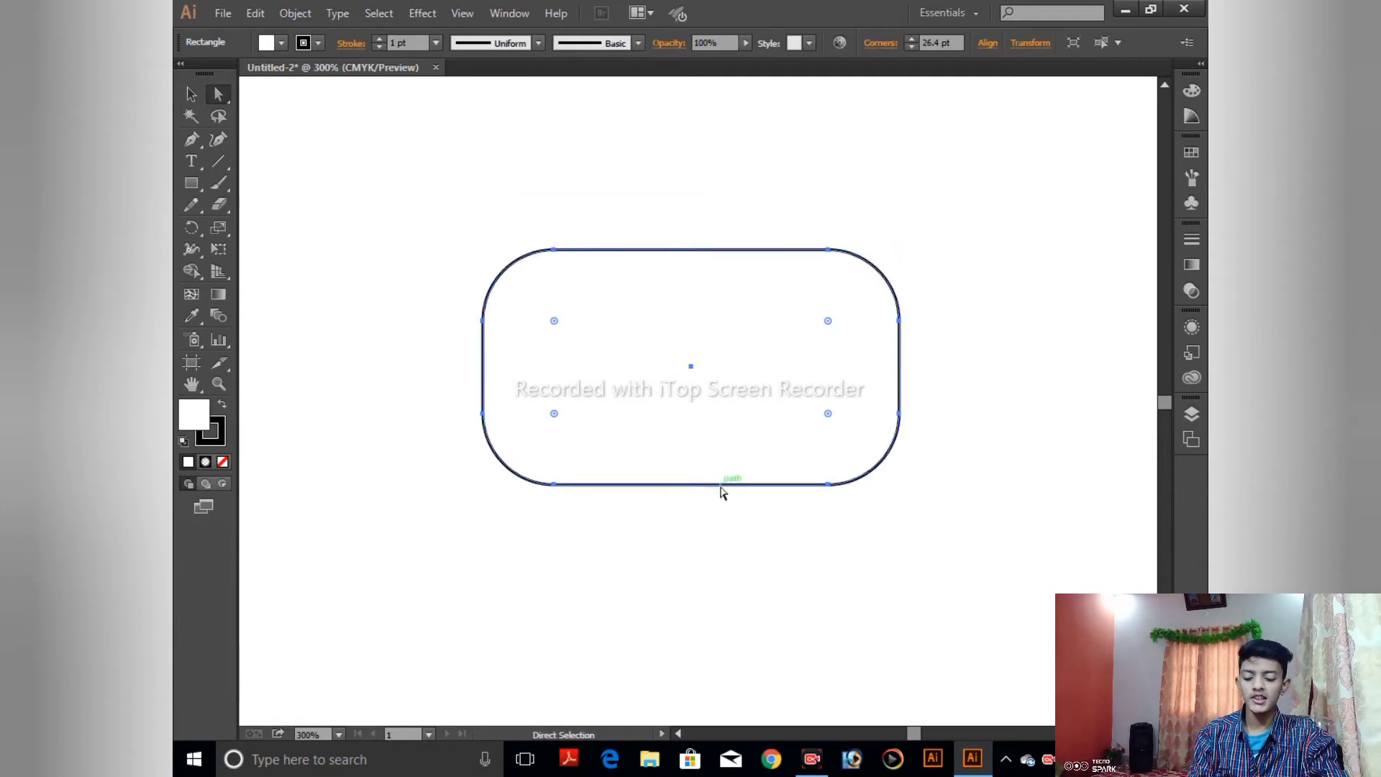
pyautogui.moveTo(721, 492); pyautogui.dragTo(723, 749)
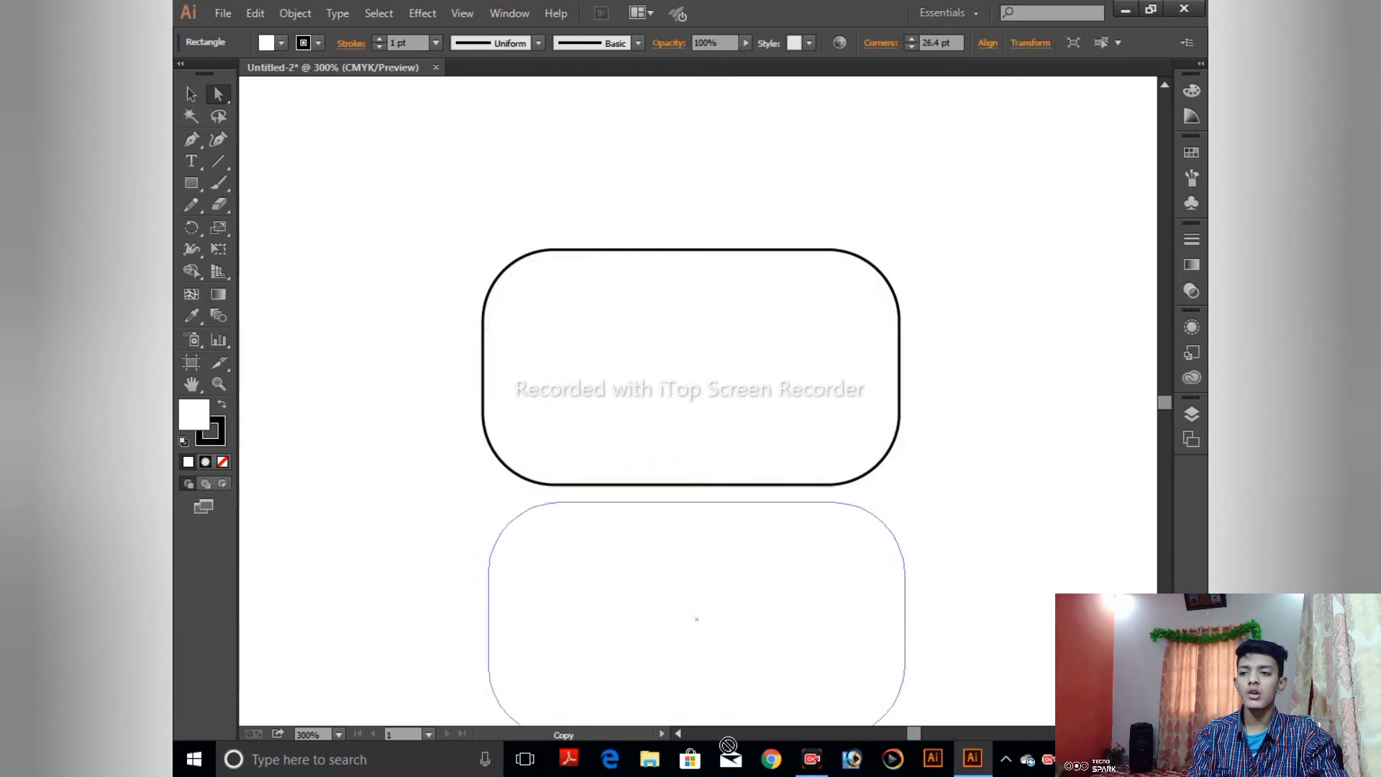
pyautogui.hotkey('ctrl', 'z')
pyautogui.hotkey('ctrl', '-')
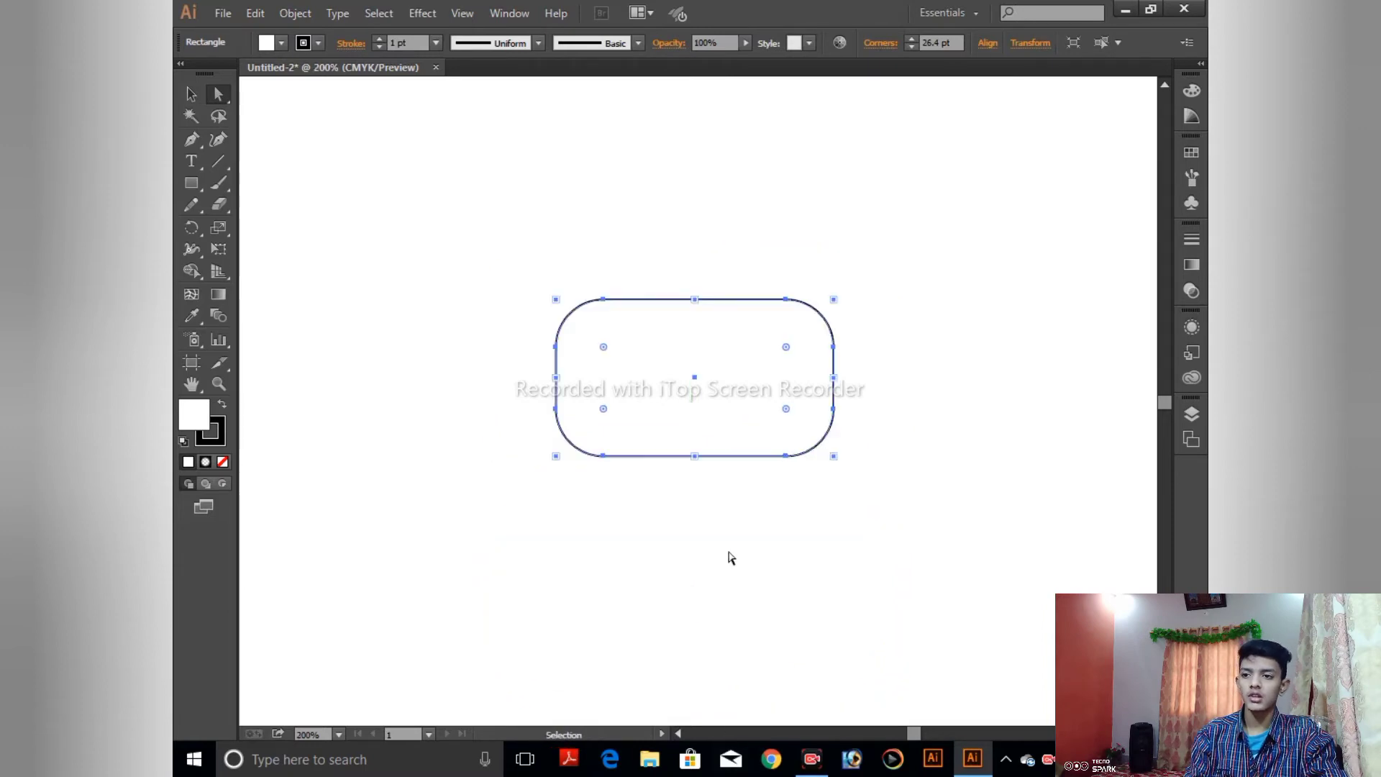
pyautogui.moveTo(702, 458); pyautogui.dragTo(706, 651)
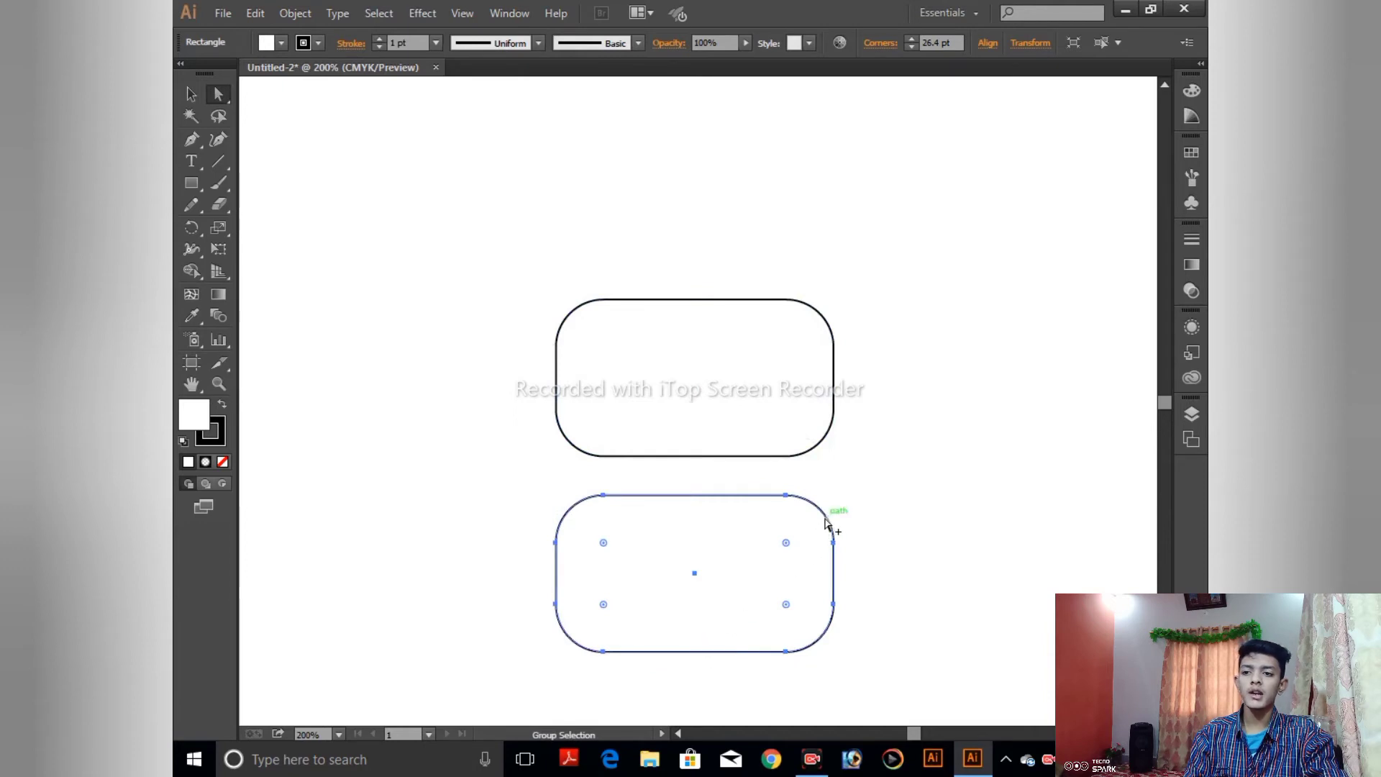
pyautogui.moveTo(827, 527); pyautogui.dragTo(1130, 440)
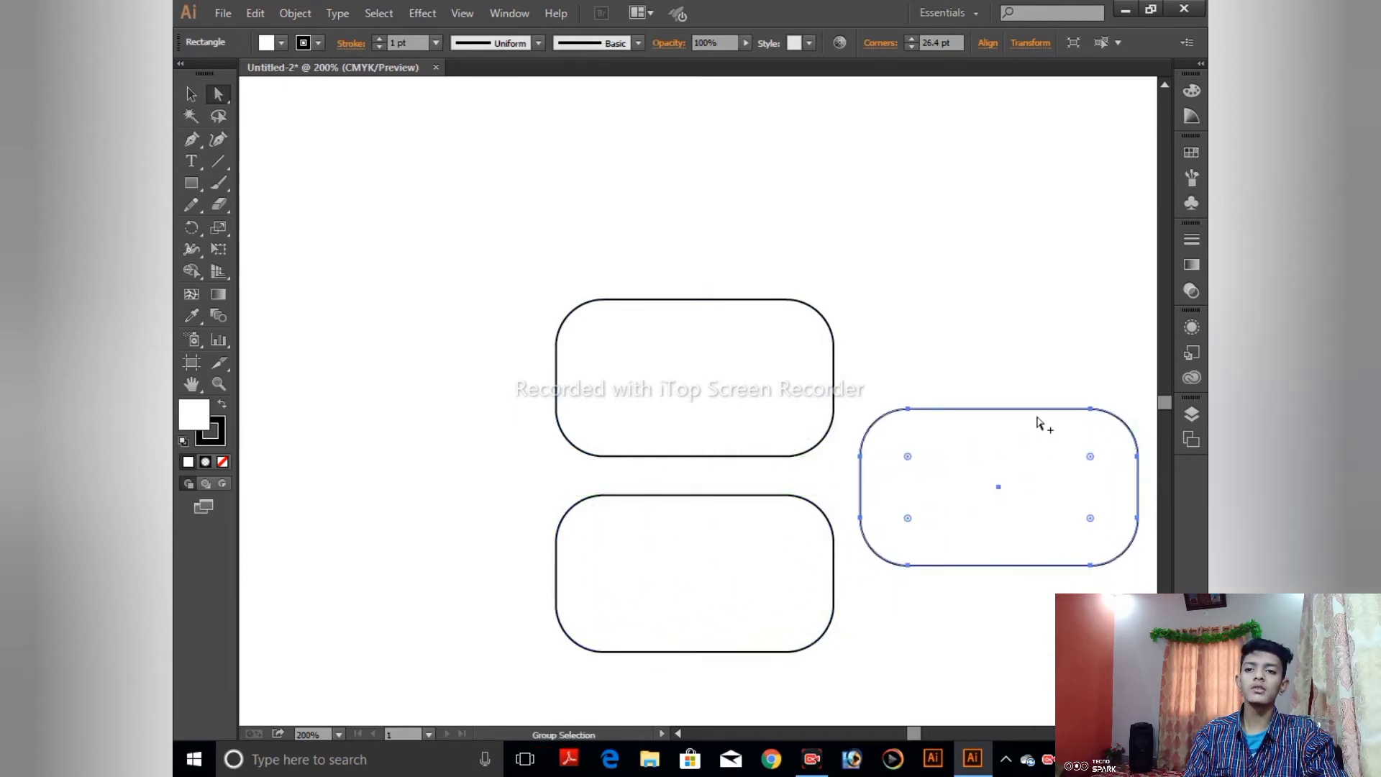
pyautogui.moveTo(1020, 404); pyautogui.dragTo(1017, 208)
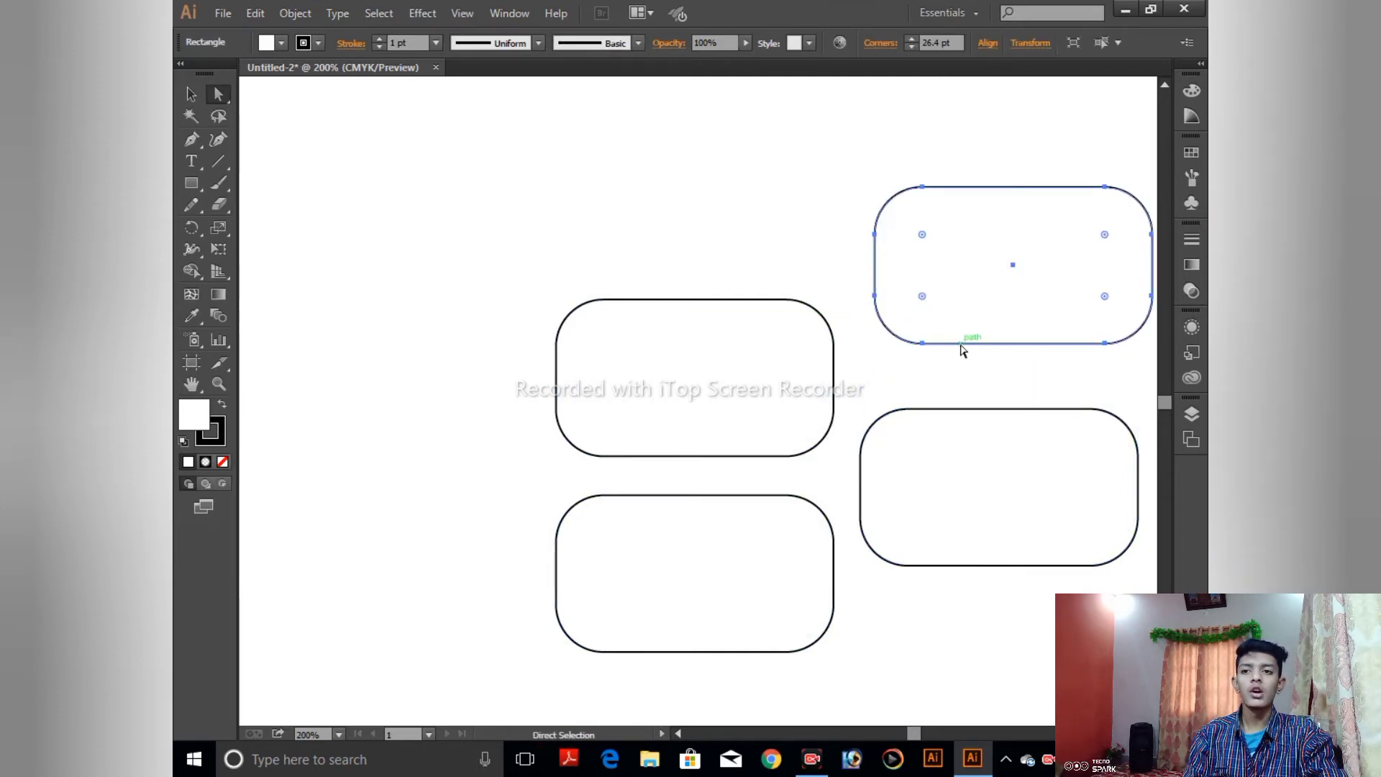
pyautogui.moveTo(962, 350)
pyautogui.mouseDown()
pyautogui.moveTo(524, 254)
pyautogui.moveTo(389, 462)
pyautogui.moveTo(840, 288)
pyautogui.mouseUp()
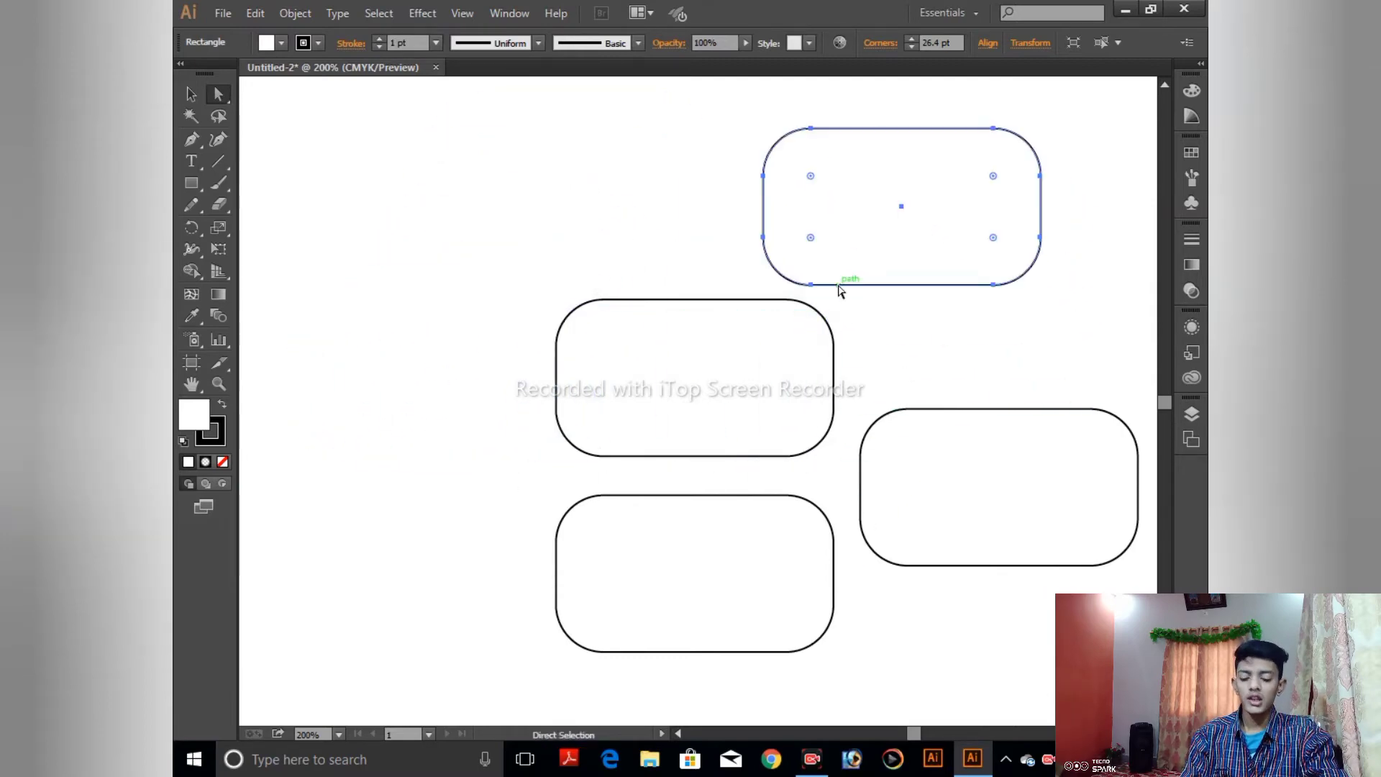
# - Zoom in on the upper rectangle and trial-select, then deselect, its anchor points
pyautogui.hotkey('ctrl', '-')
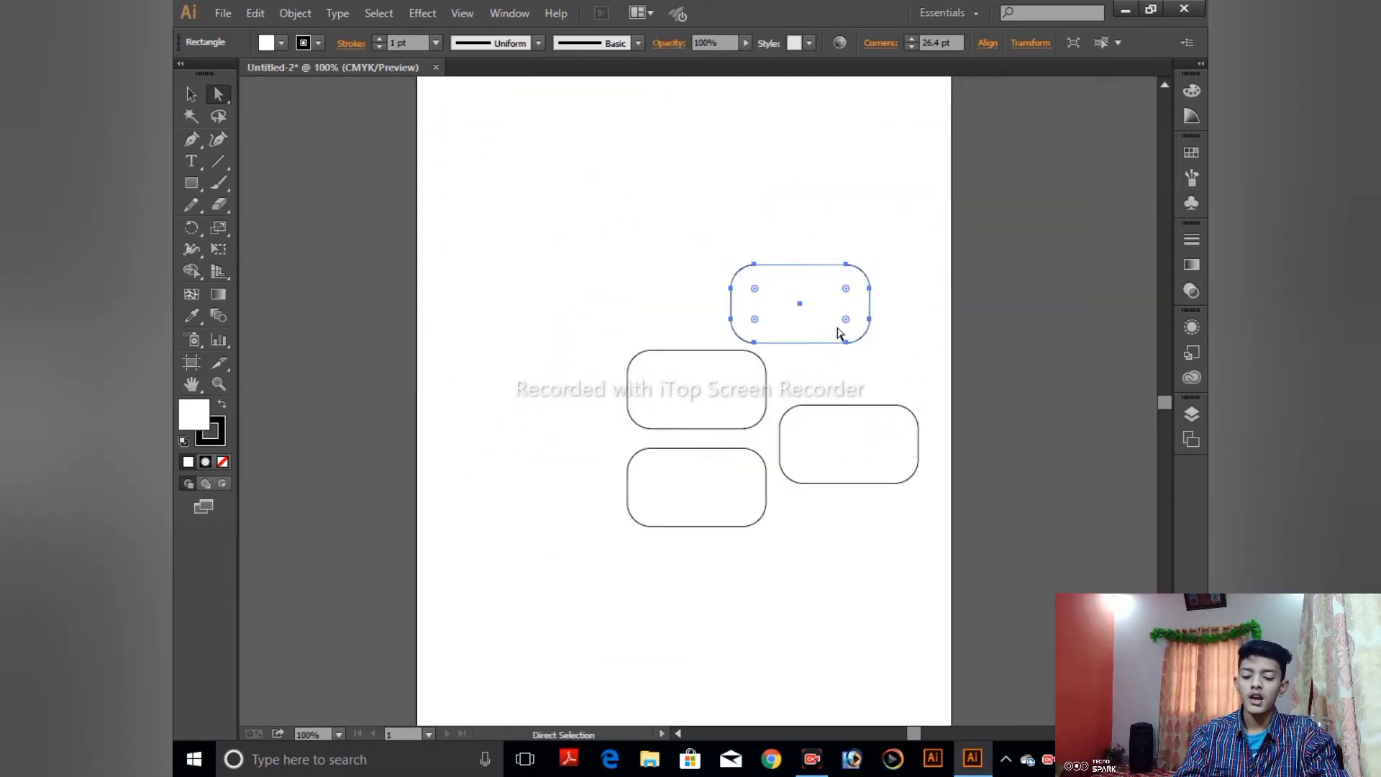
pyautogui.hotkey('ctrl', '+')
pyautogui.moveTo(863, 311)
pyautogui.mouseDown()
pyautogui.moveTo(811, 439)
pyautogui.moveTo(566, 452)
pyautogui.mouseUp()
pyautogui.hotkey('ctrl', '+')
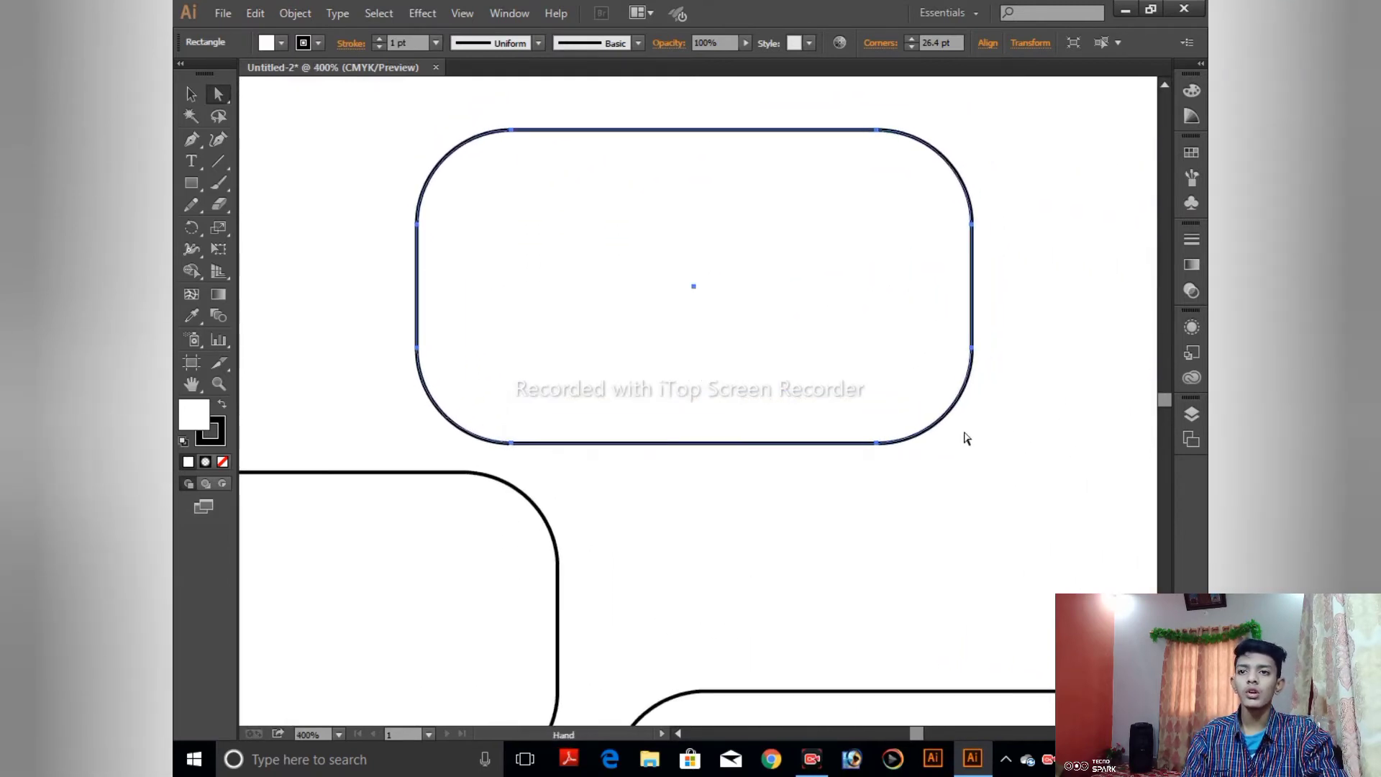
pyautogui.click(1022, 287)
pyautogui.moveTo(1018, 131); pyautogui.dragTo(272, 351)
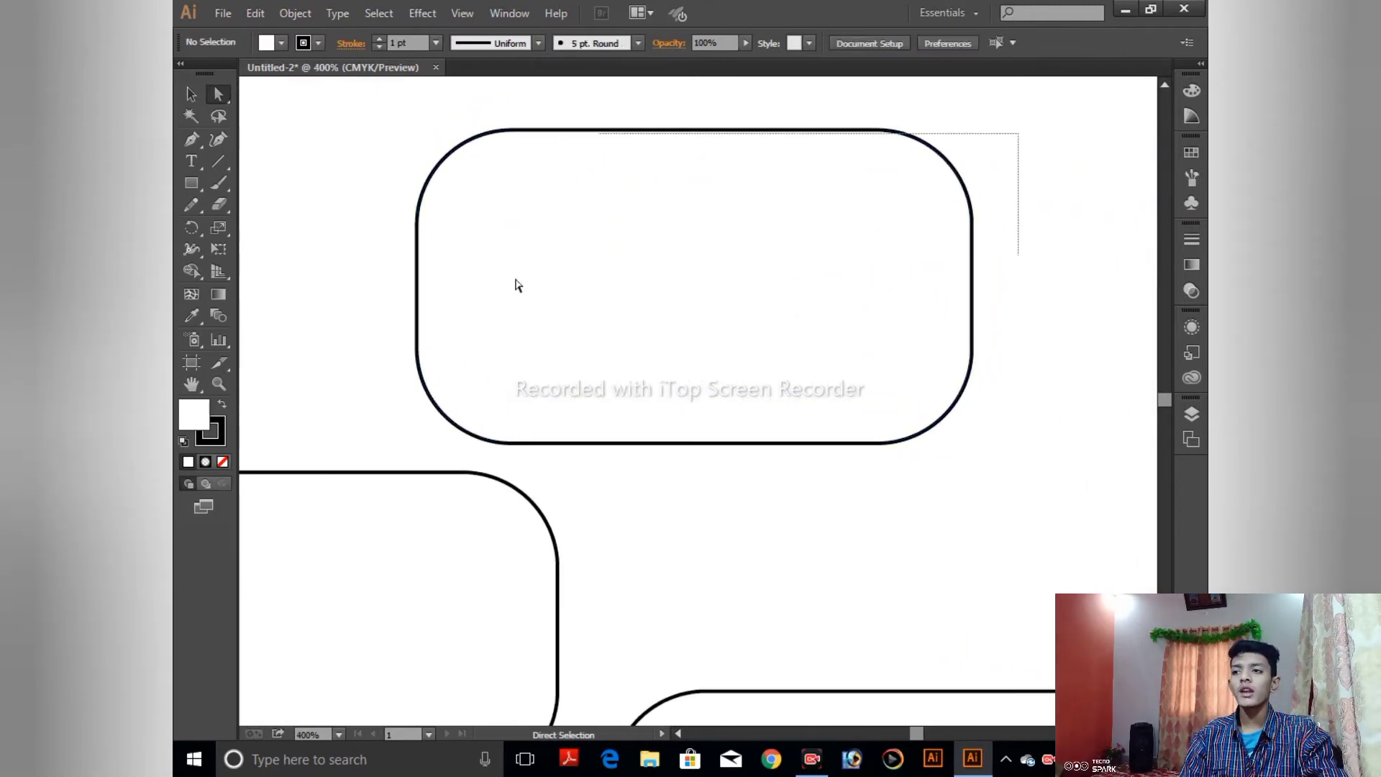
pyautogui.moveTo(363, 177); pyautogui.dragTo(905, 459)
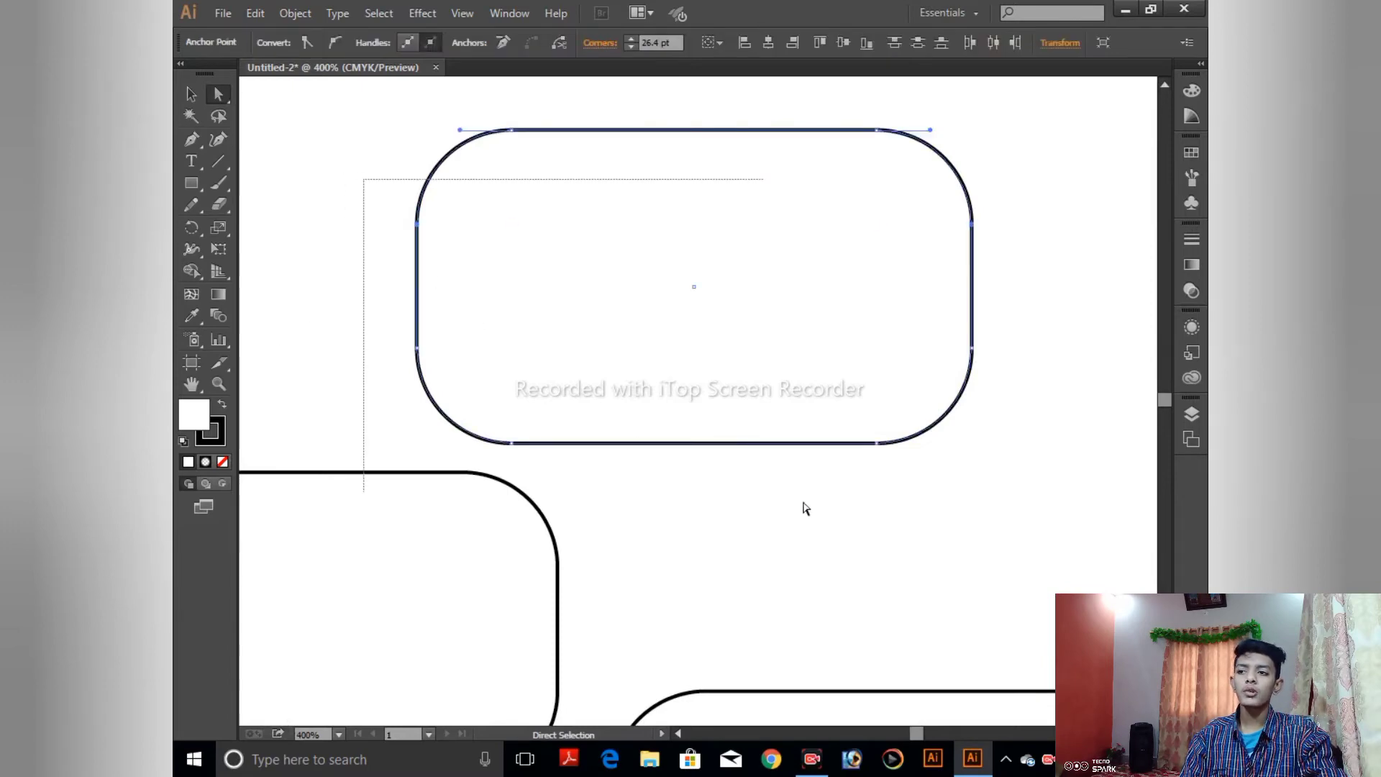
# - Marquee-select the lower three rectangles' bottom anchors and delete them
pyautogui.hotkey('ctrl', '-')
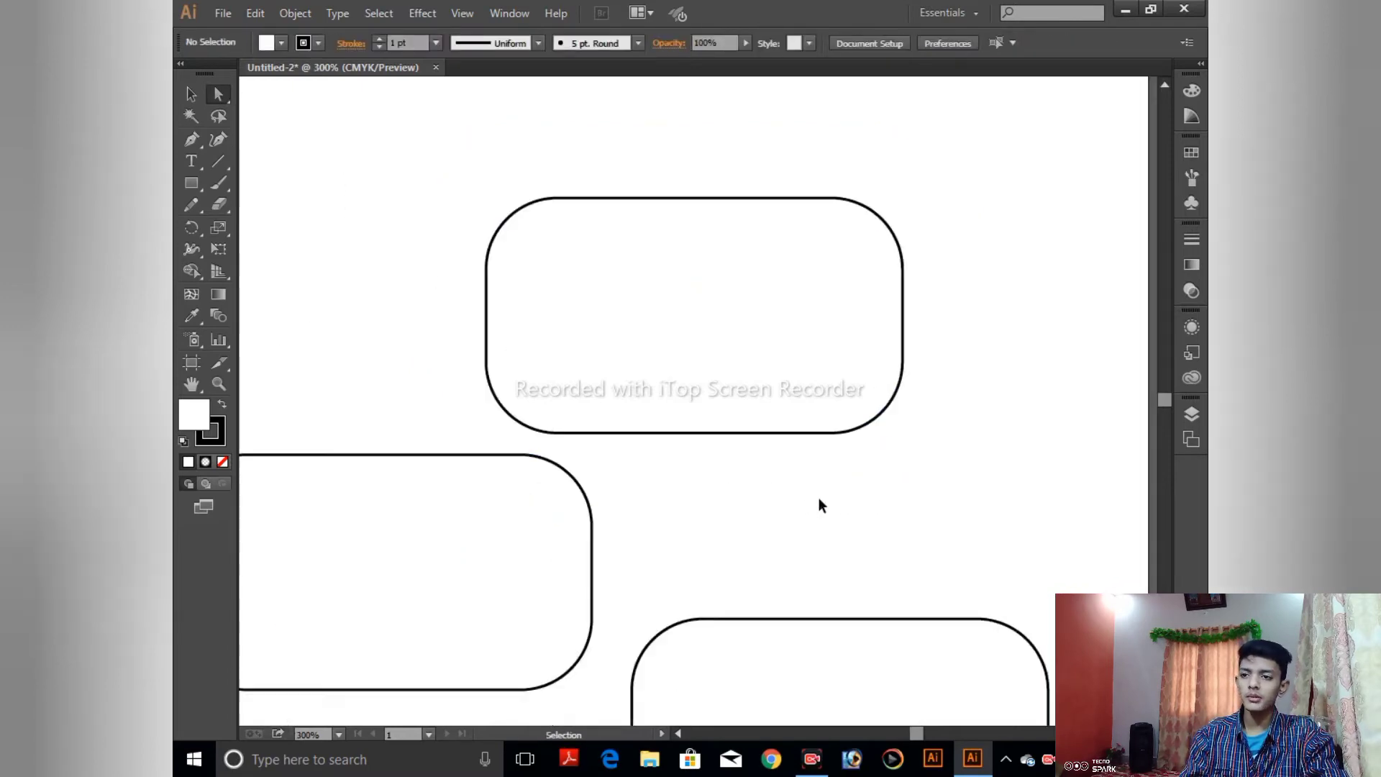
pyautogui.hotkey('ctrl', '-')
pyautogui.hotkey('ctrl', '-')
pyautogui.hotkey('ctrl', '-')
pyautogui.moveTo(452, 401)
pyautogui.mouseDown()
pyautogui.moveTo(748, 590)
pyautogui.moveTo(468, 494)
pyautogui.moveTo(826, 646)
pyautogui.mouseUp()
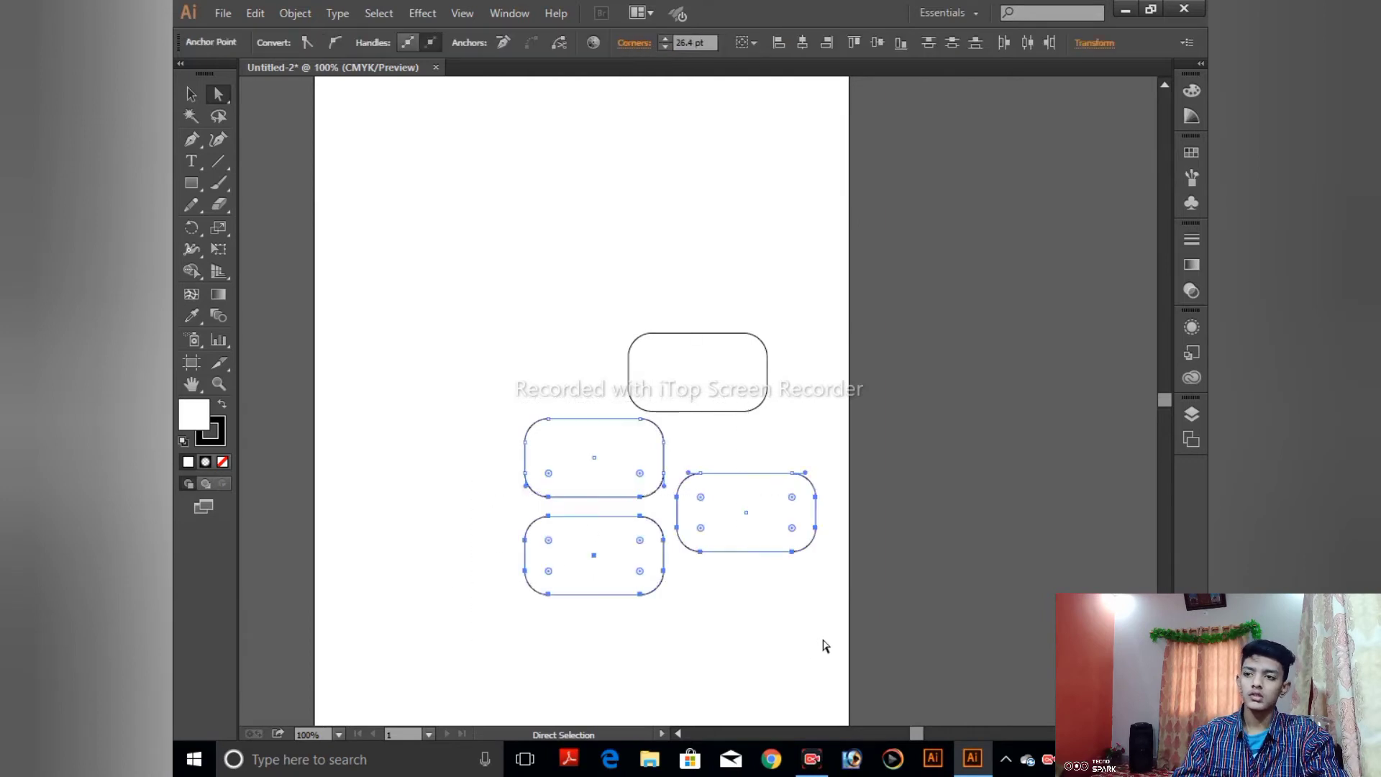
pyautogui.press('Delete')
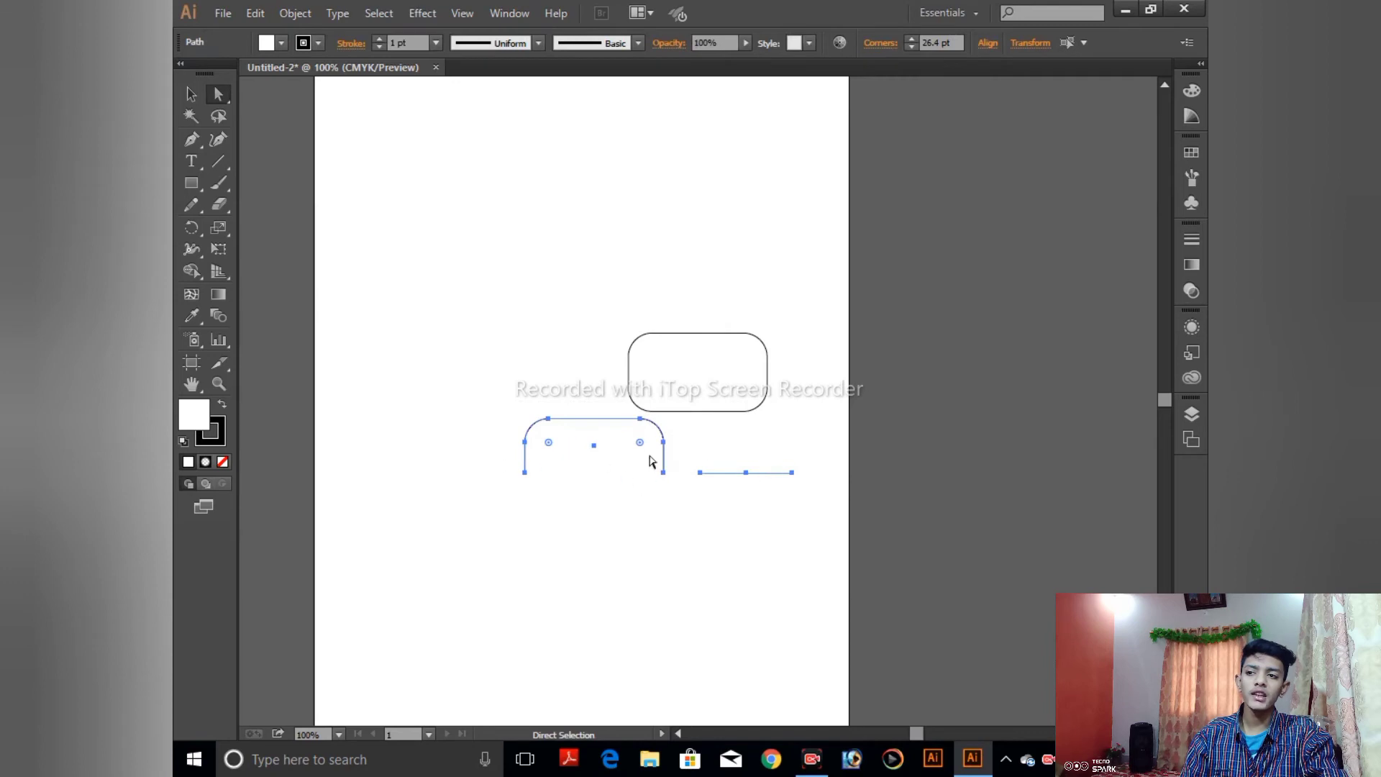
pyautogui.click(474, 420)
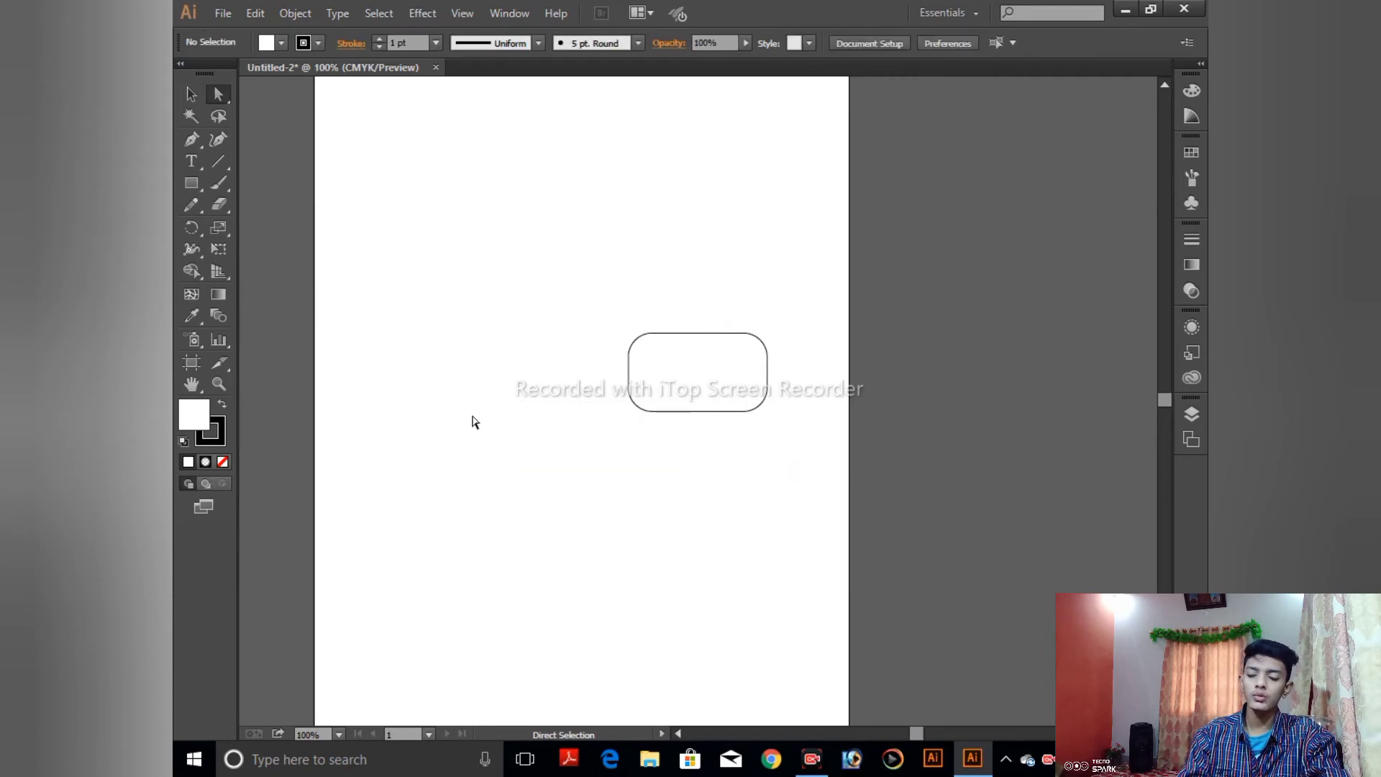
# - Move the remaining rectangle down a little
pyautogui.hotkey('ctrl', '+')
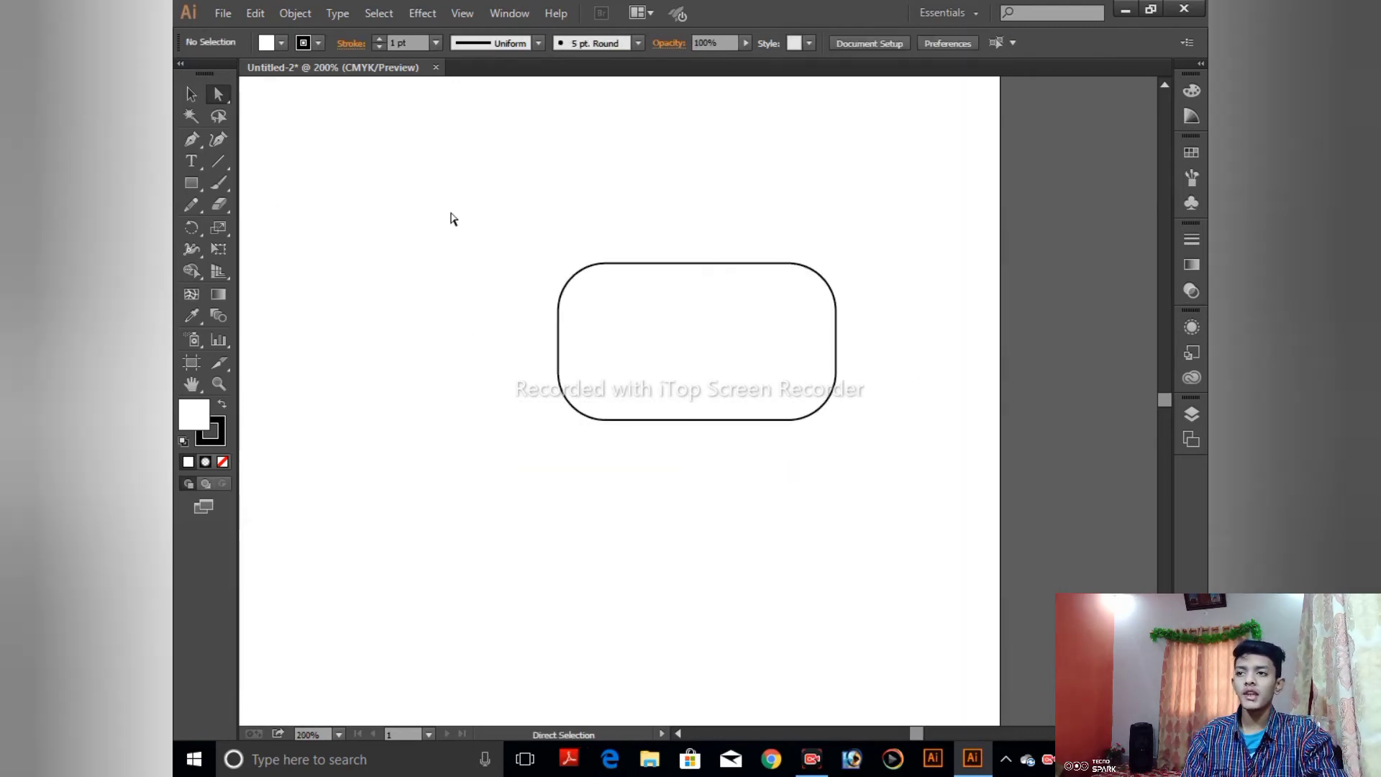
pyautogui.moveTo(452, 209)
pyautogui.mouseDown()
pyautogui.moveTo(640, 367)
pyautogui.moveTo(912, 530)
pyautogui.mouseUp()
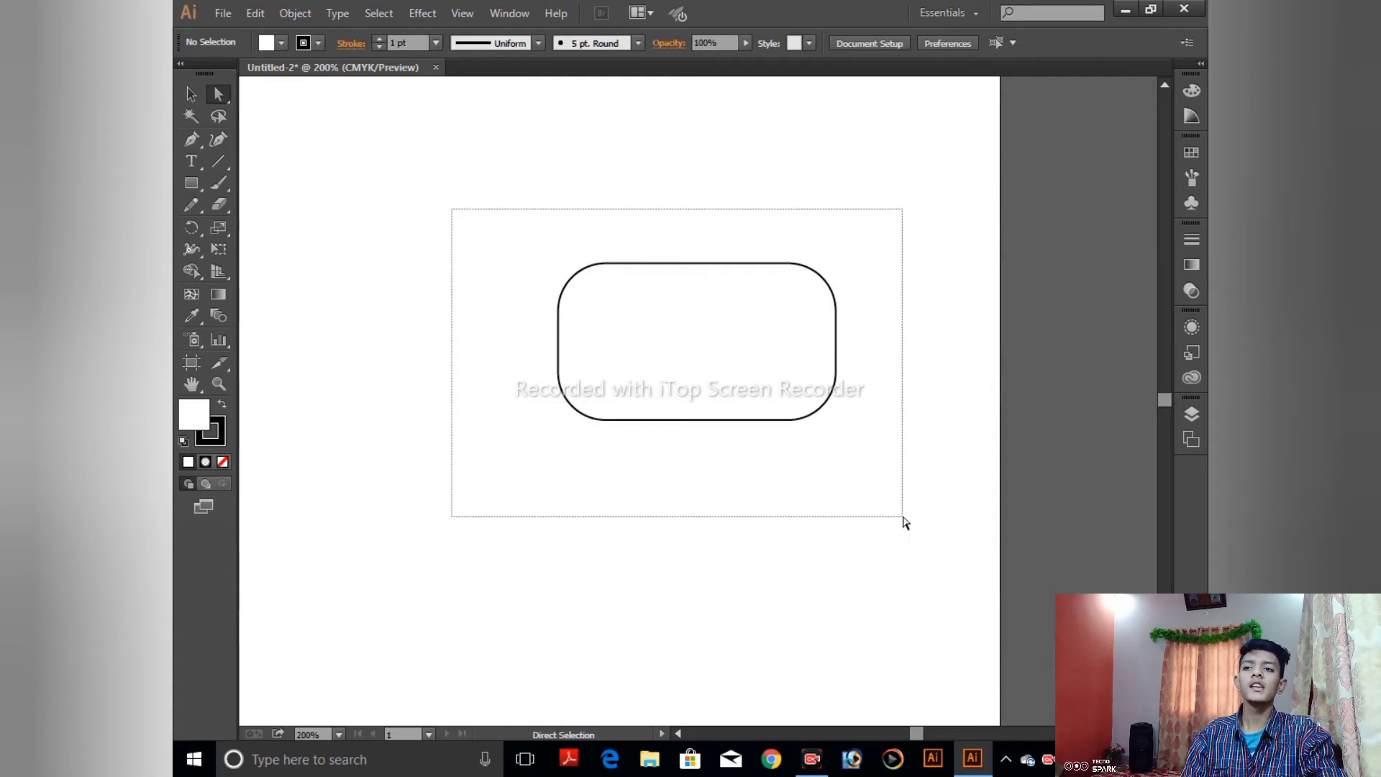
pyautogui.moveTo(729, 423); pyautogui.dragTo(749, 523)
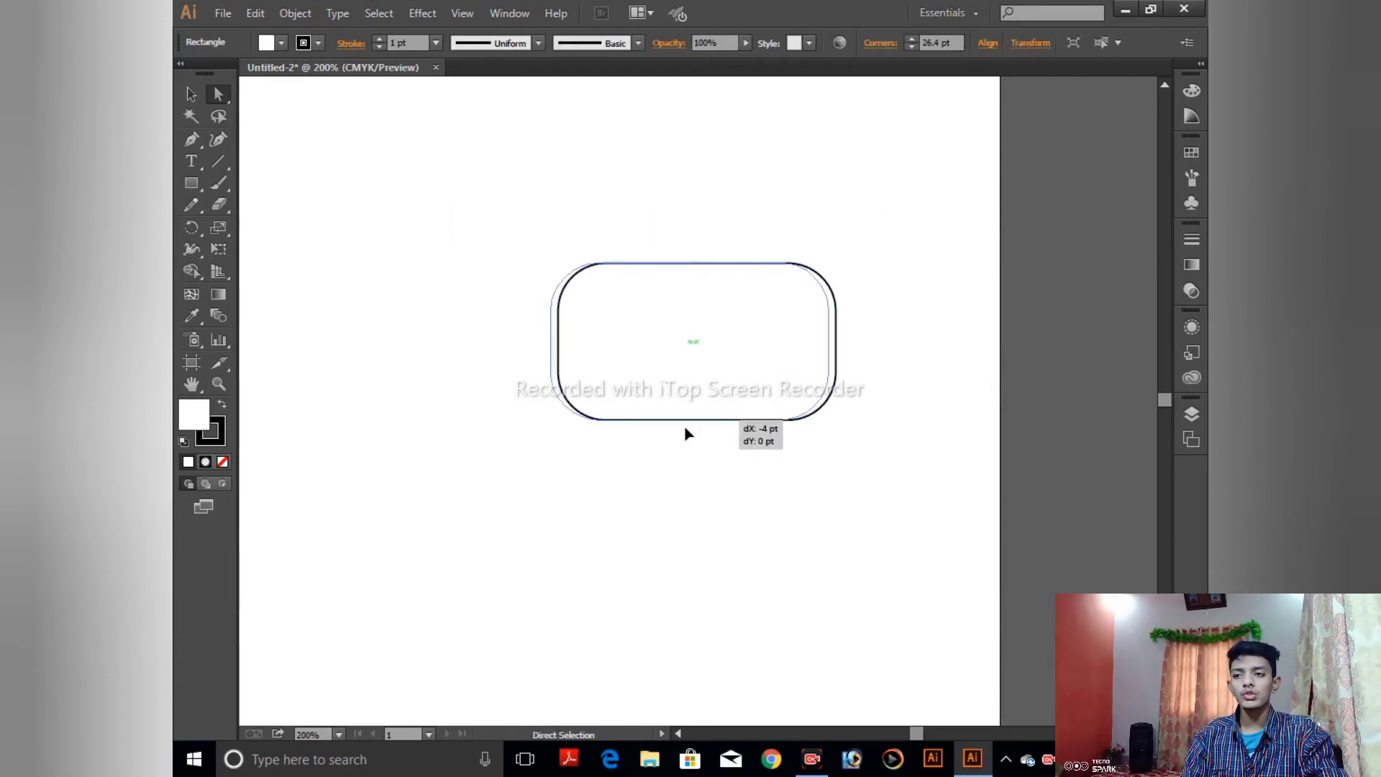
# - Drag the rectangle's top anchors left and upward to make it taller and slanted
pyautogui.click(633, 333)
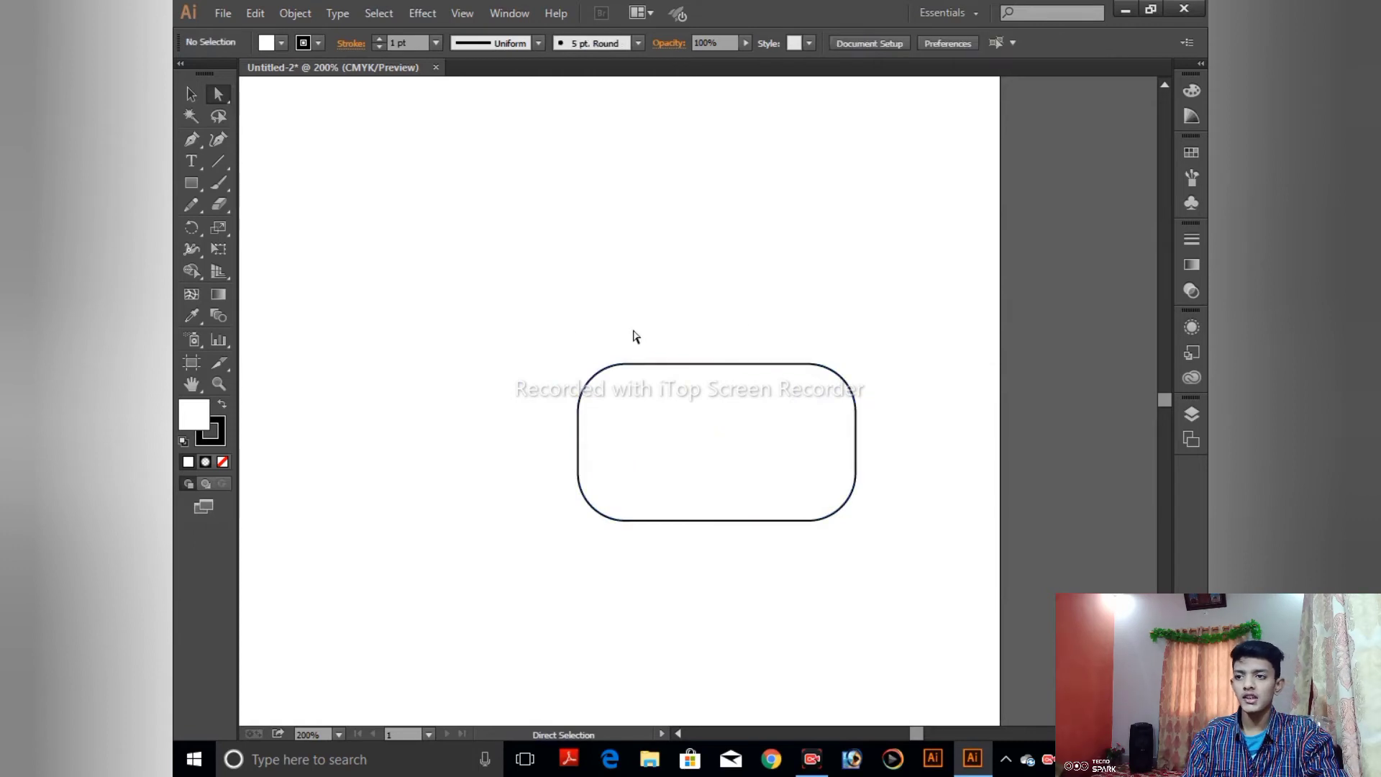
pyautogui.moveTo(454, 333); pyautogui.dragTo(938, 466)
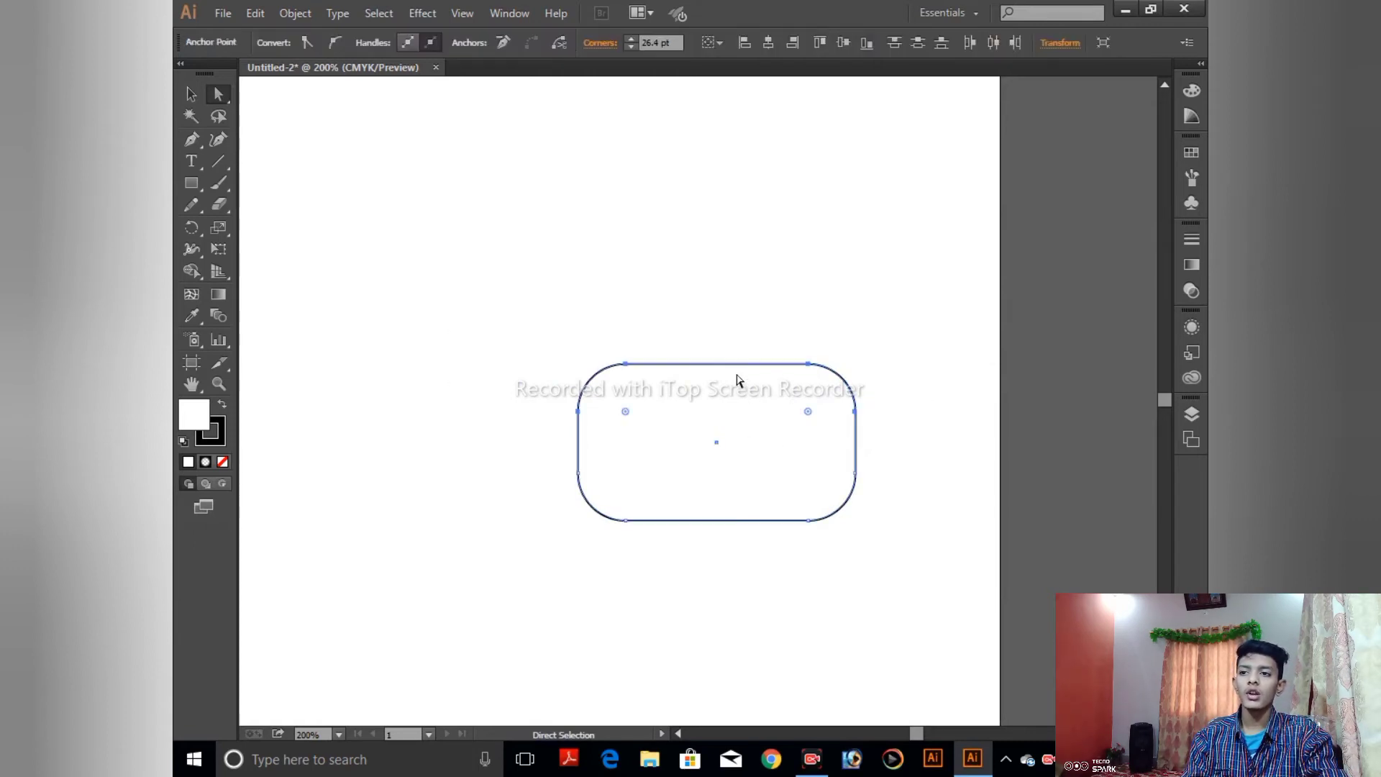
pyautogui.moveTo(736, 370)
pyautogui.mouseDown()
pyautogui.moveTo(328, 265)
pyautogui.moveTo(272, 318)
pyautogui.mouseUp()
pyautogui.moveTo(856, 346)
pyautogui.mouseDown()
pyautogui.moveTo(469, 204)
pyautogui.moveTo(697, 240)
pyautogui.mouseUp()
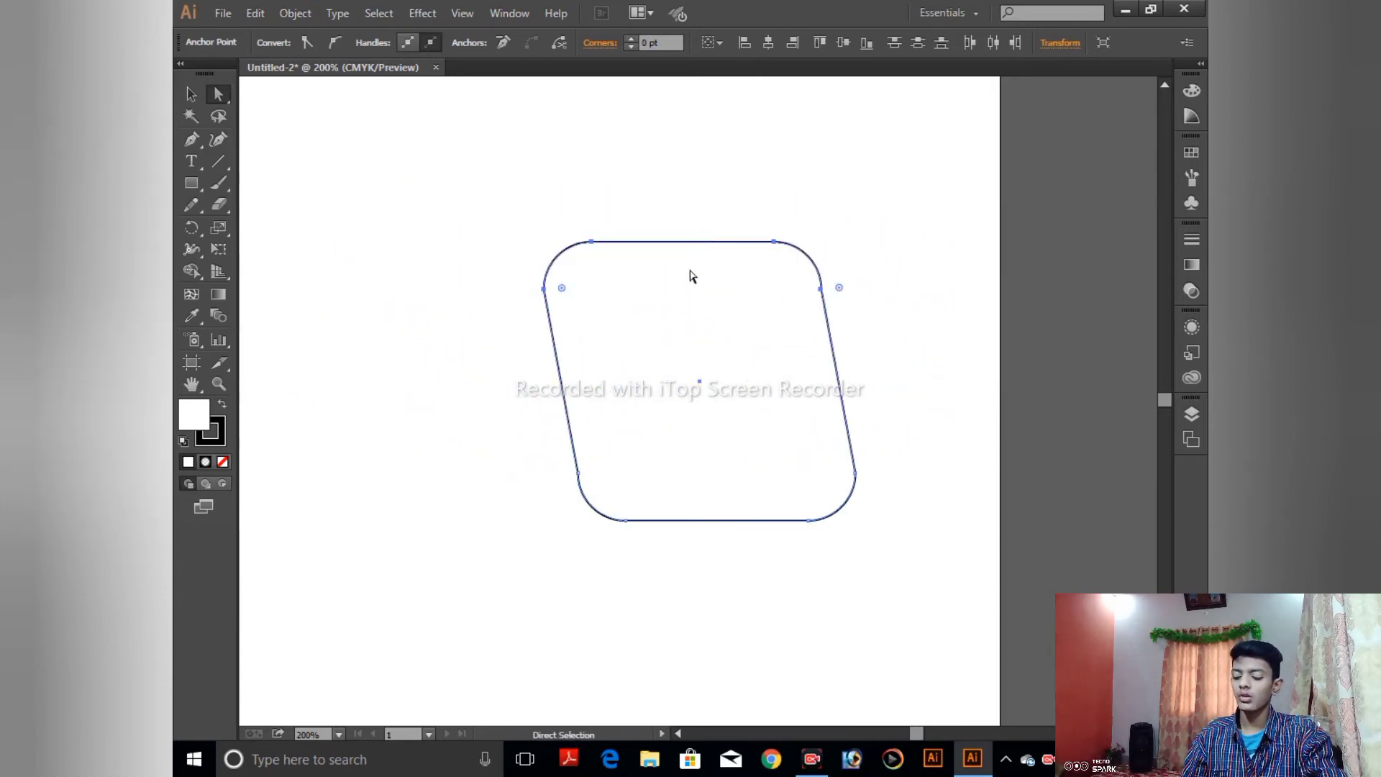
# - Undo the rounded rectangle's skew and height changes, move it, then delete it
pyautogui.hotkey('ctrl', 'z')
pyautogui.hotkey('ctrl', 'z')
pyautogui.hotkey('ctrl', 'z')
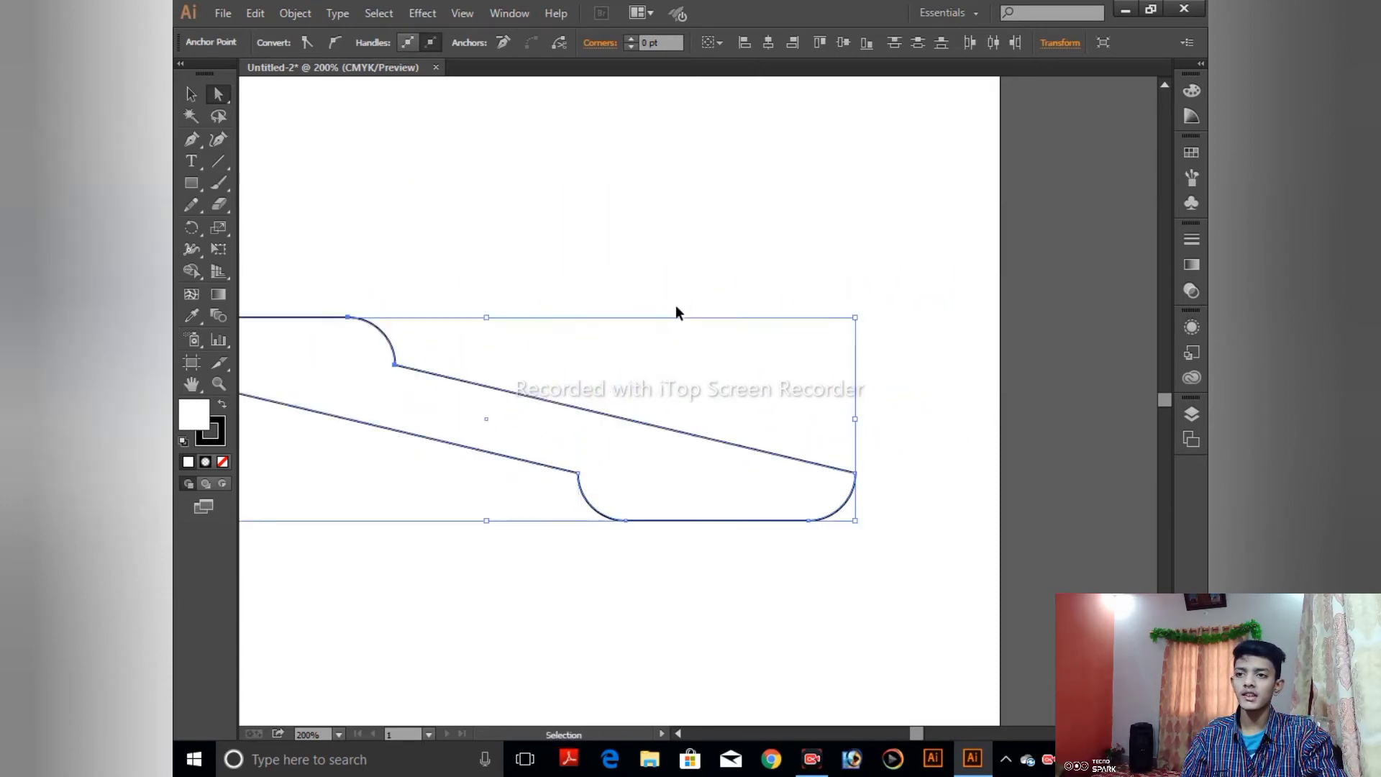
pyautogui.hotkey('ctrl', 'z')
pyautogui.click(691, 238)
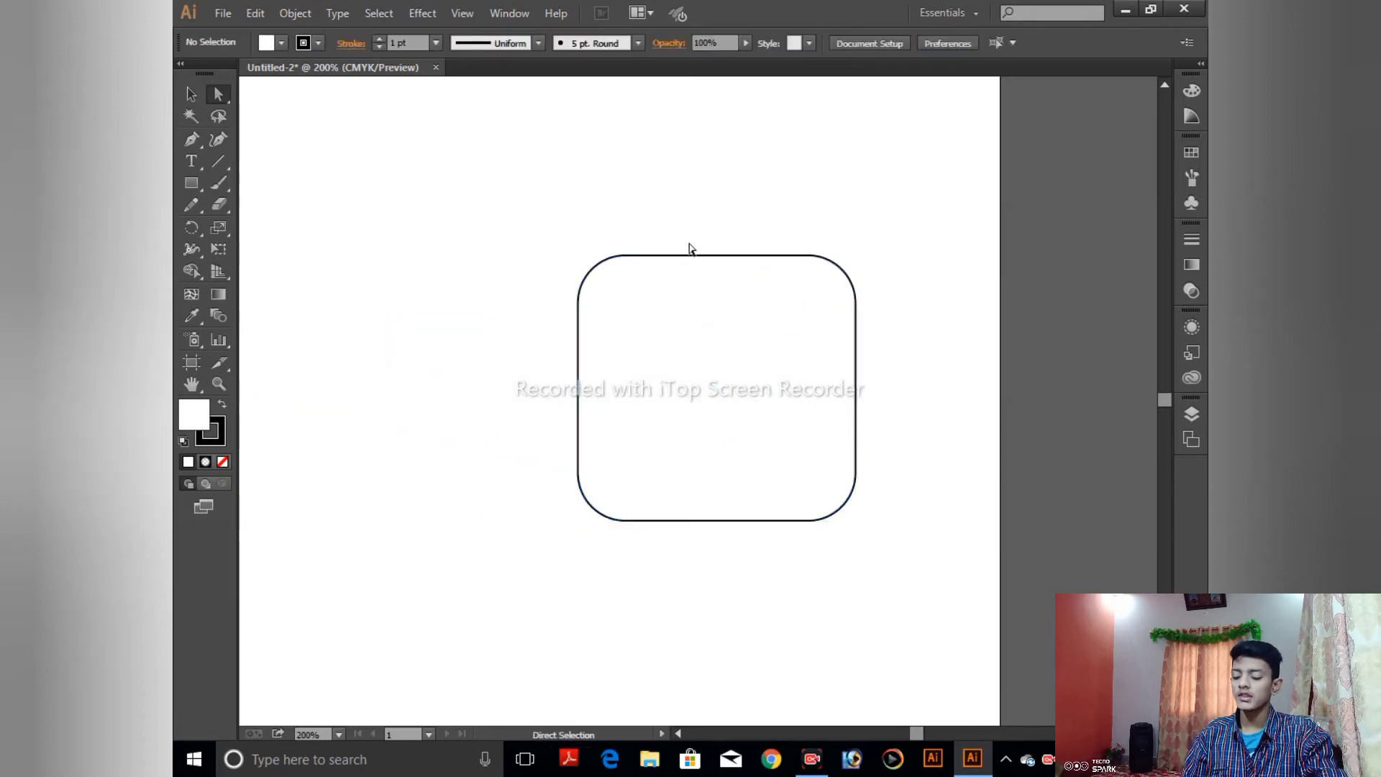
pyautogui.hotkey('ctrl', 'z')
pyautogui.click(690, 248)
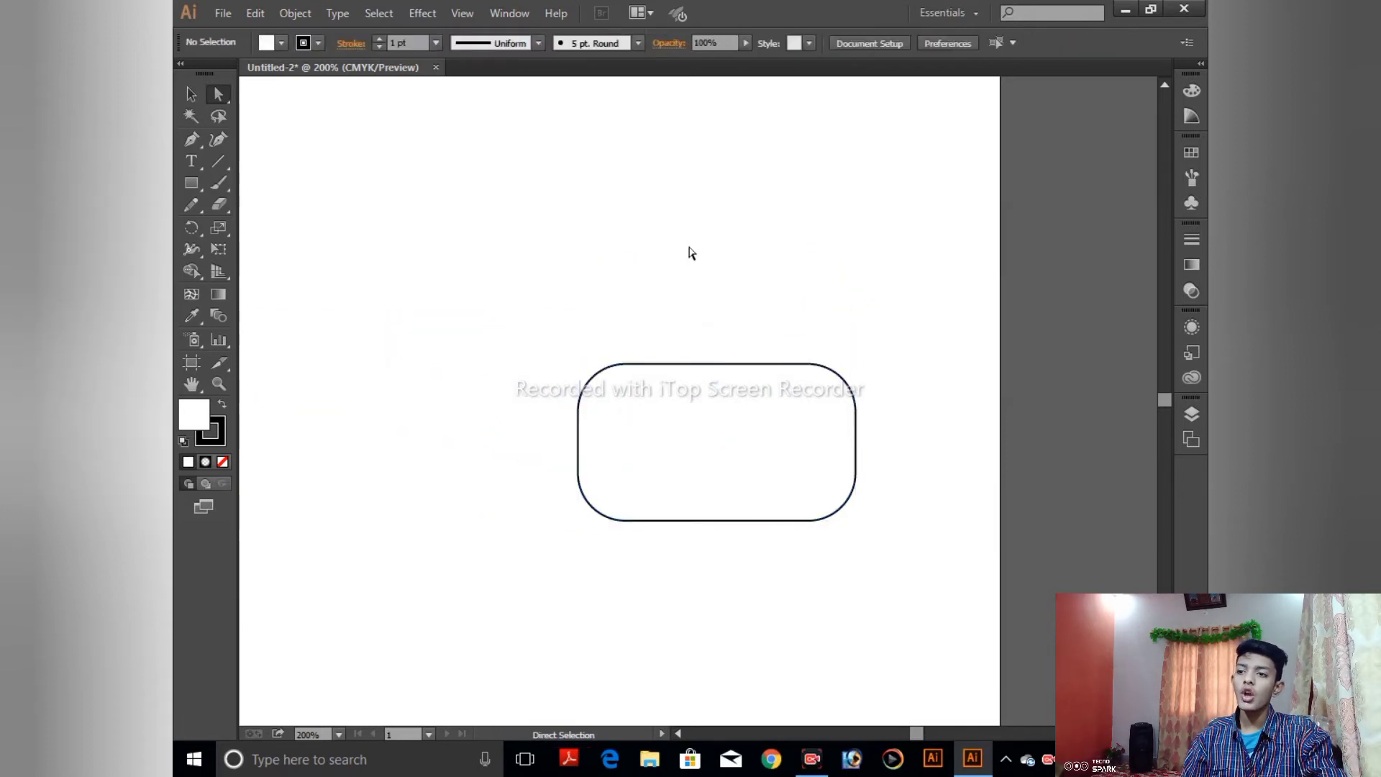
pyautogui.hotkey('ctrl', 'z')
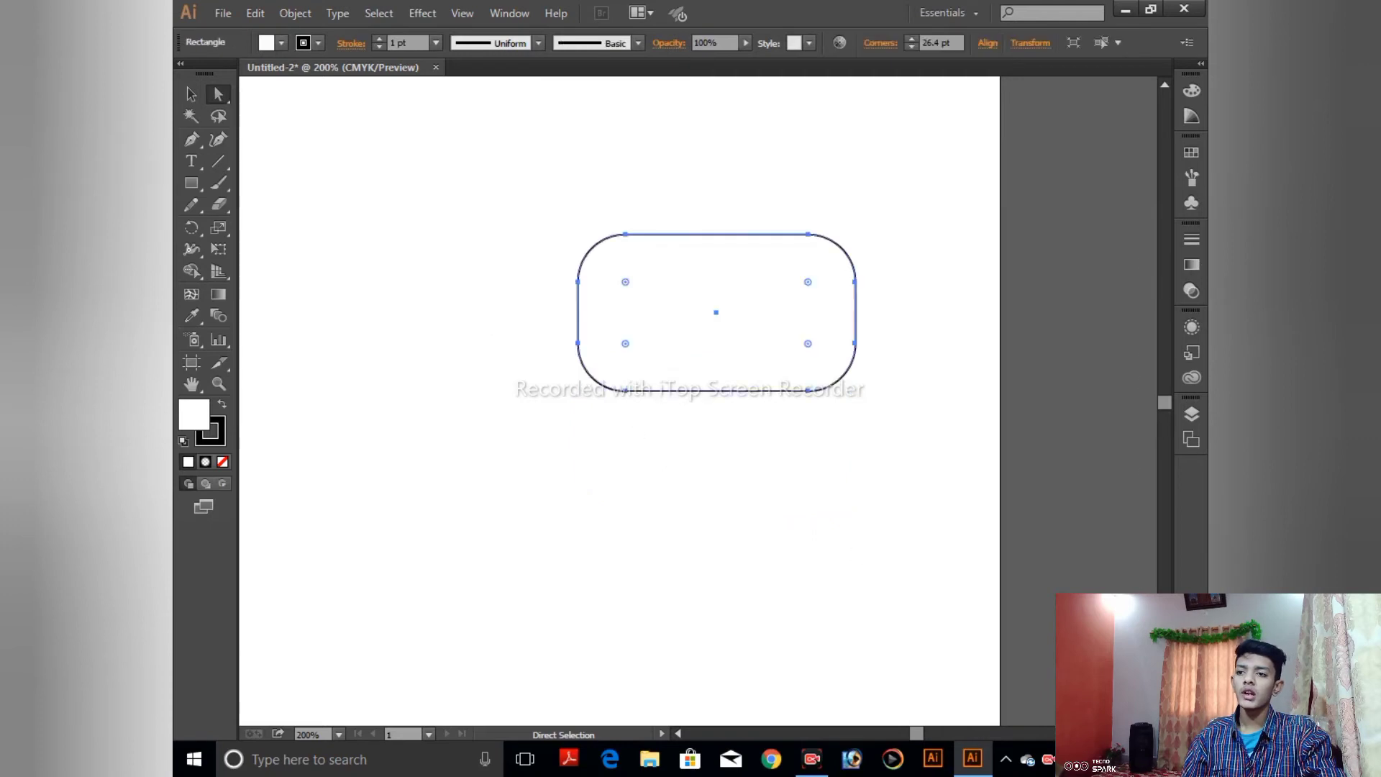
pyautogui.moveTo(734, 391)
pyautogui.mouseDown()
pyautogui.moveTo(623, 413)
pyautogui.moveTo(810, 439)
pyautogui.mouseUp()
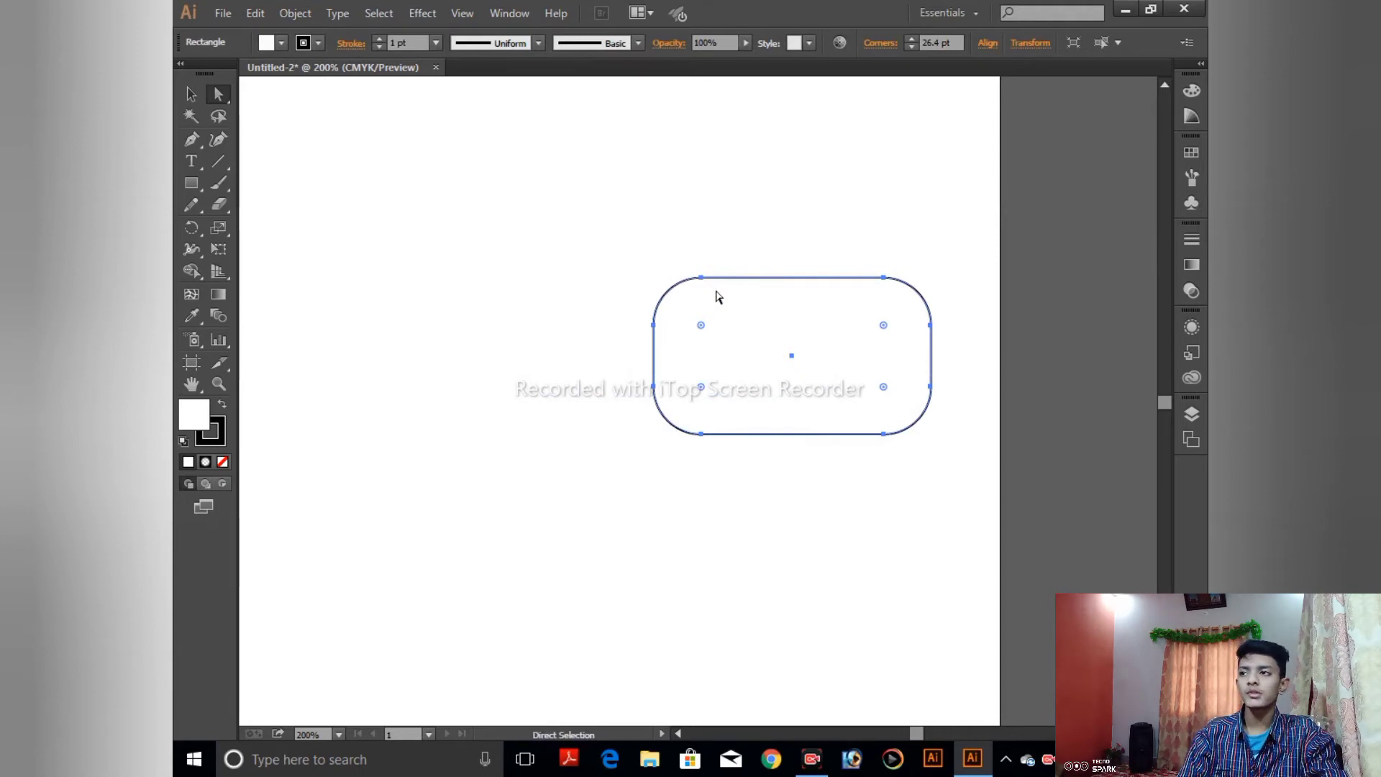
pyautogui.press('Delete')
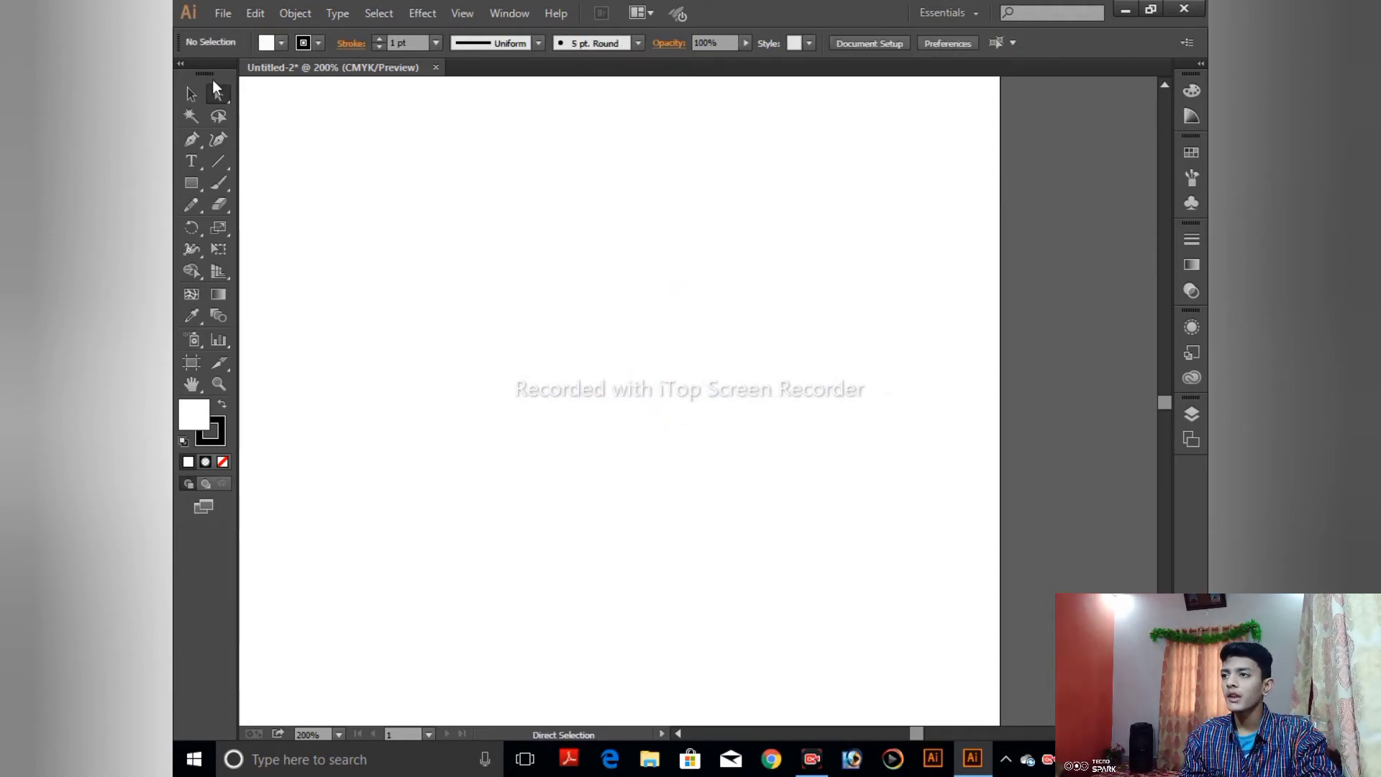
# - Fit the artboard, choose the Rectangle Tool, and zoom in on the top-left corner
pyautogui.click(219, 96)
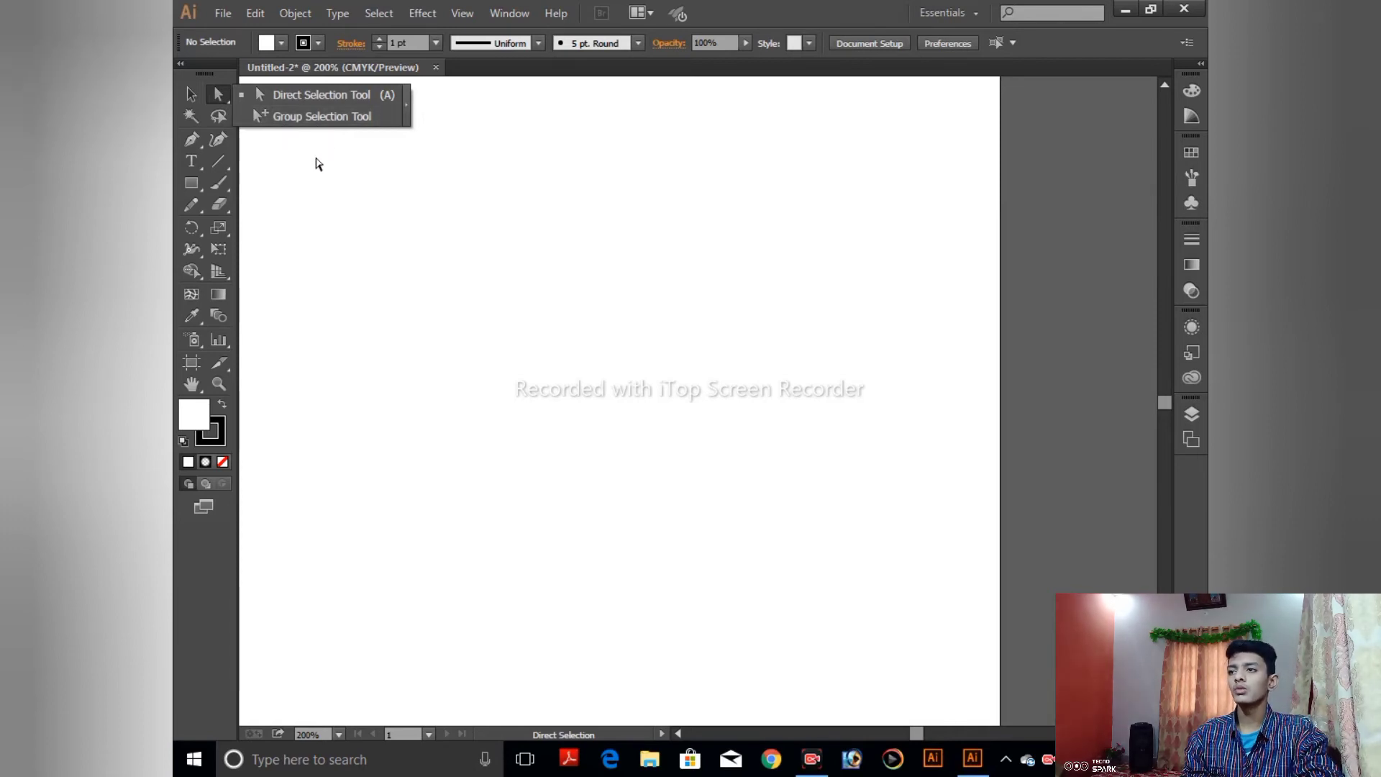
pyautogui.click(292, 142)
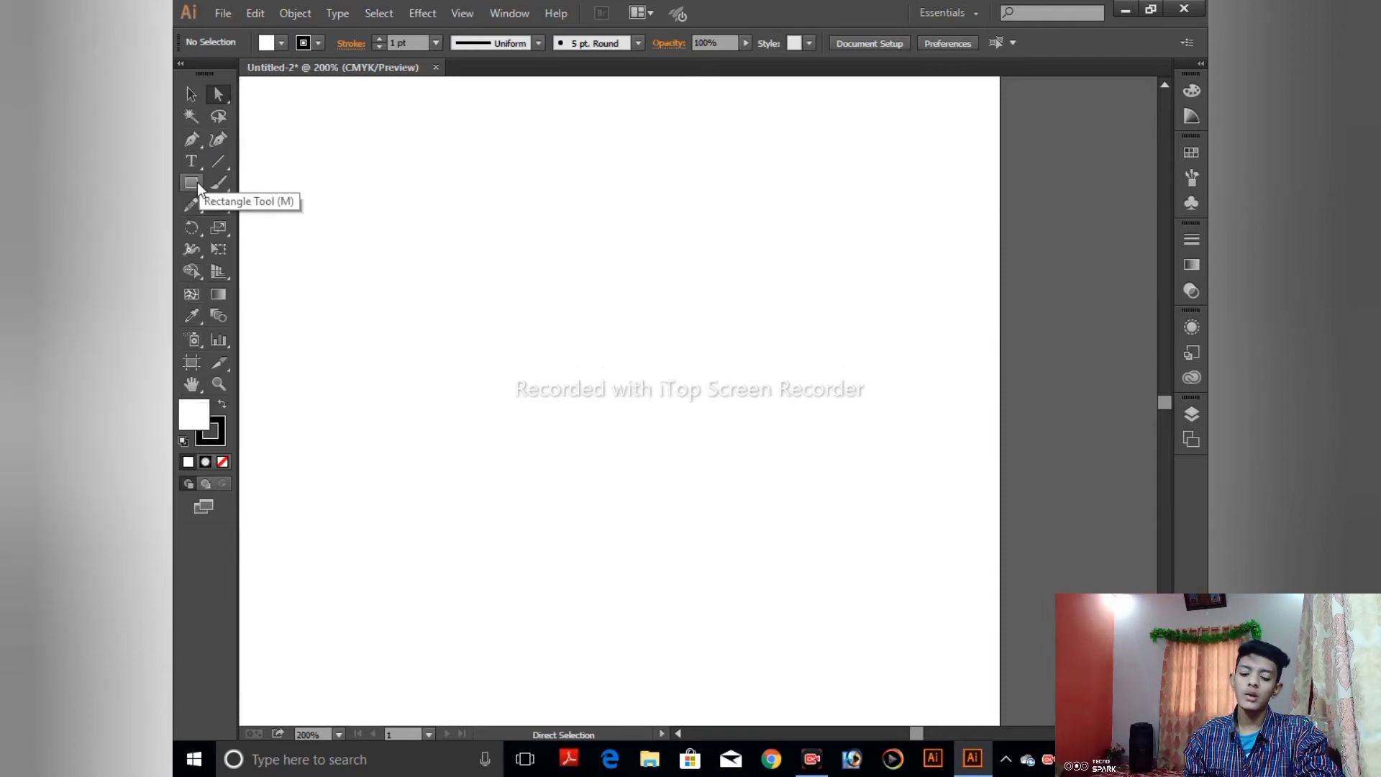
pyautogui.hotkey('ctrl', '-')
pyautogui.hotkey('ctrl', '-')
pyautogui.hotkey('ctrl', '-')
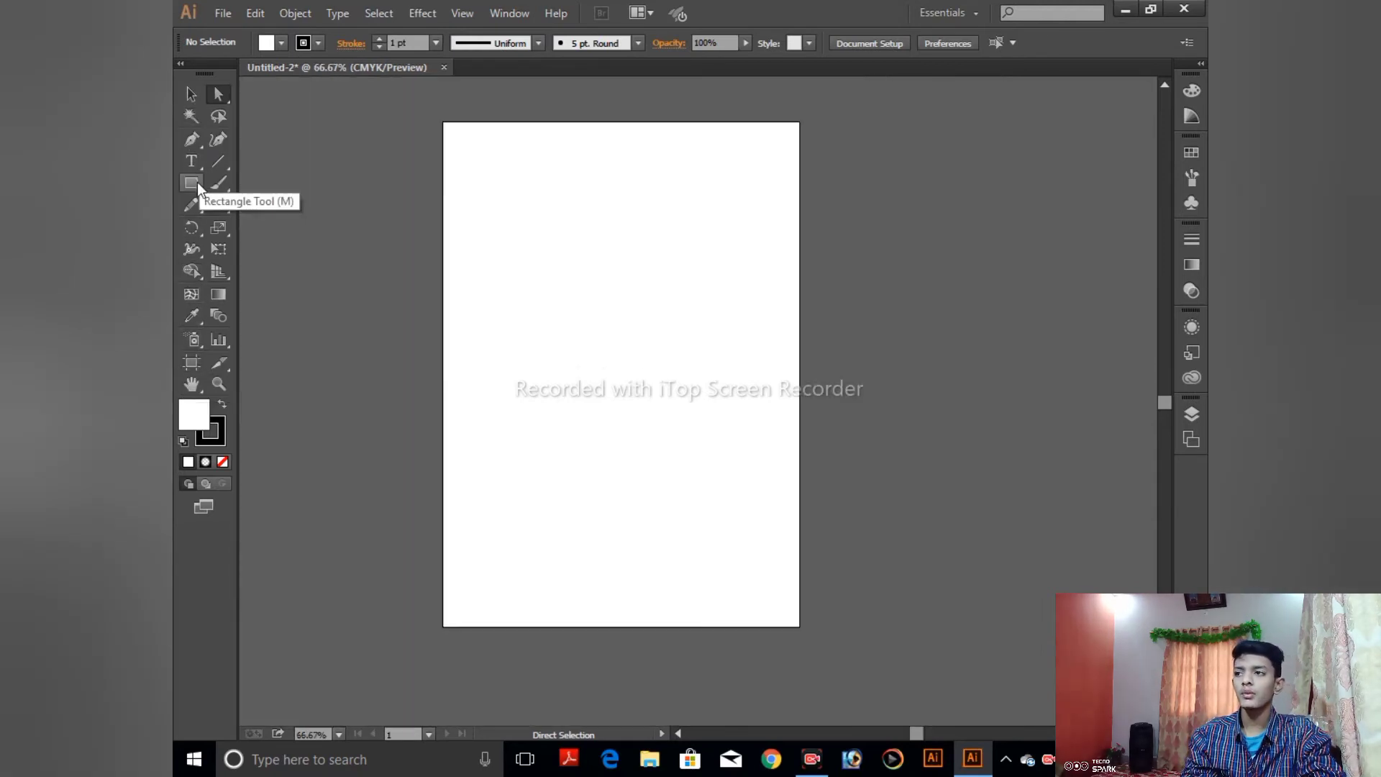
pyautogui.click(197, 183)
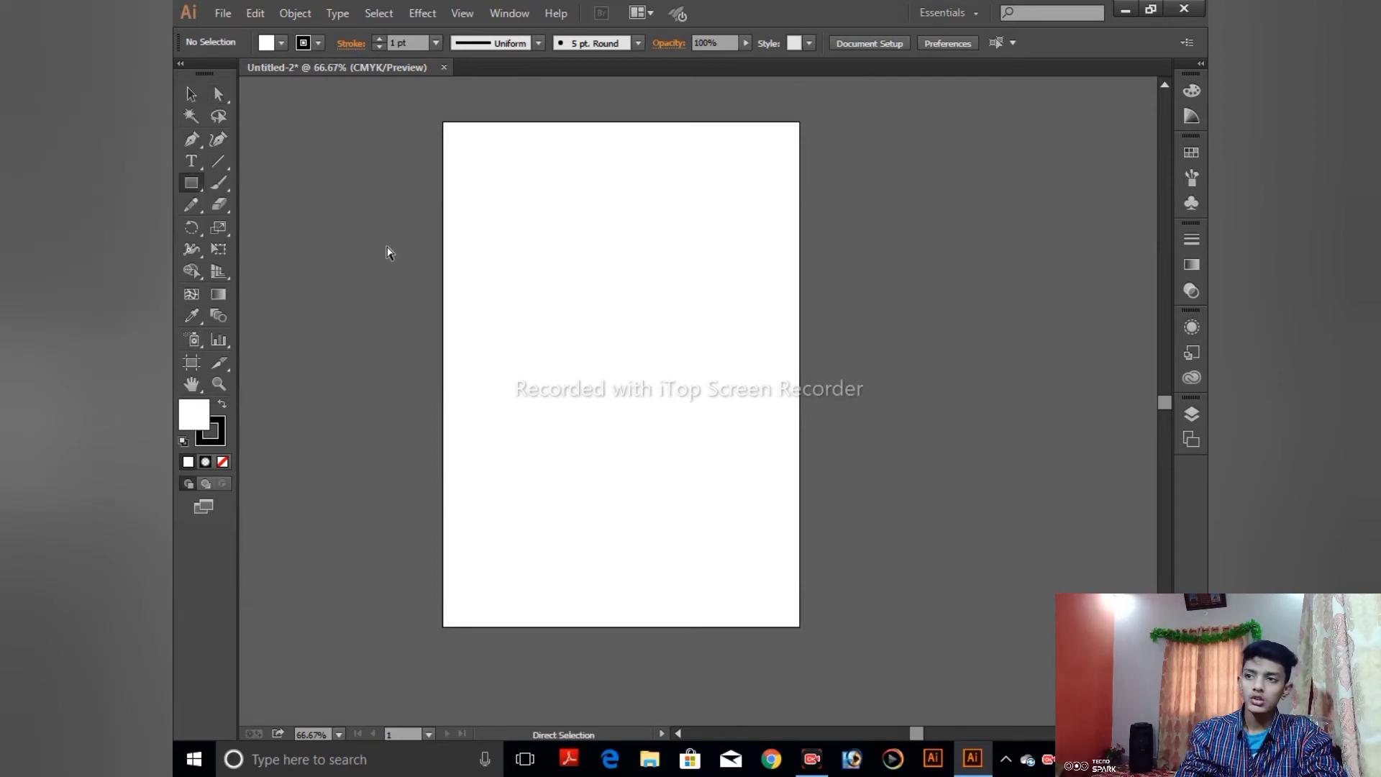
pyautogui.hotkey('ctrl', '+')
pyautogui.hotkey('ctrl', '+')
pyautogui.moveTo(536, 357)
pyautogui.mouseDown()
pyautogui.moveTo(579, 599)
pyautogui.moveTo(546, 558)
pyautogui.mouseUp()
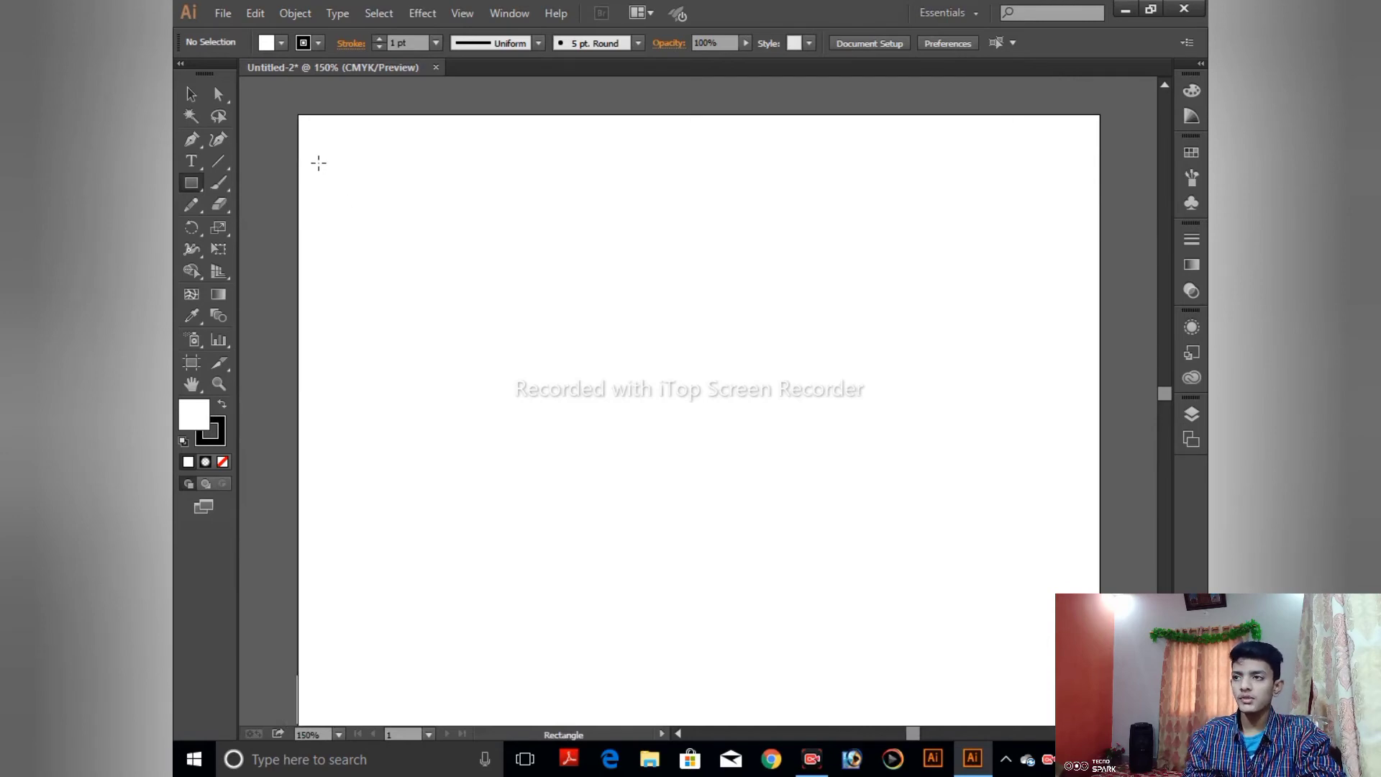
# - Draw an 85 pt square at the top-left and fill it dark red 702222
pyautogui.moveTo(319, 164)
pyautogui.mouseDown()
pyautogui.moveTo(443, 271)
pyautogui.moveTo(435, 257)
pyautogui.mouseUp()
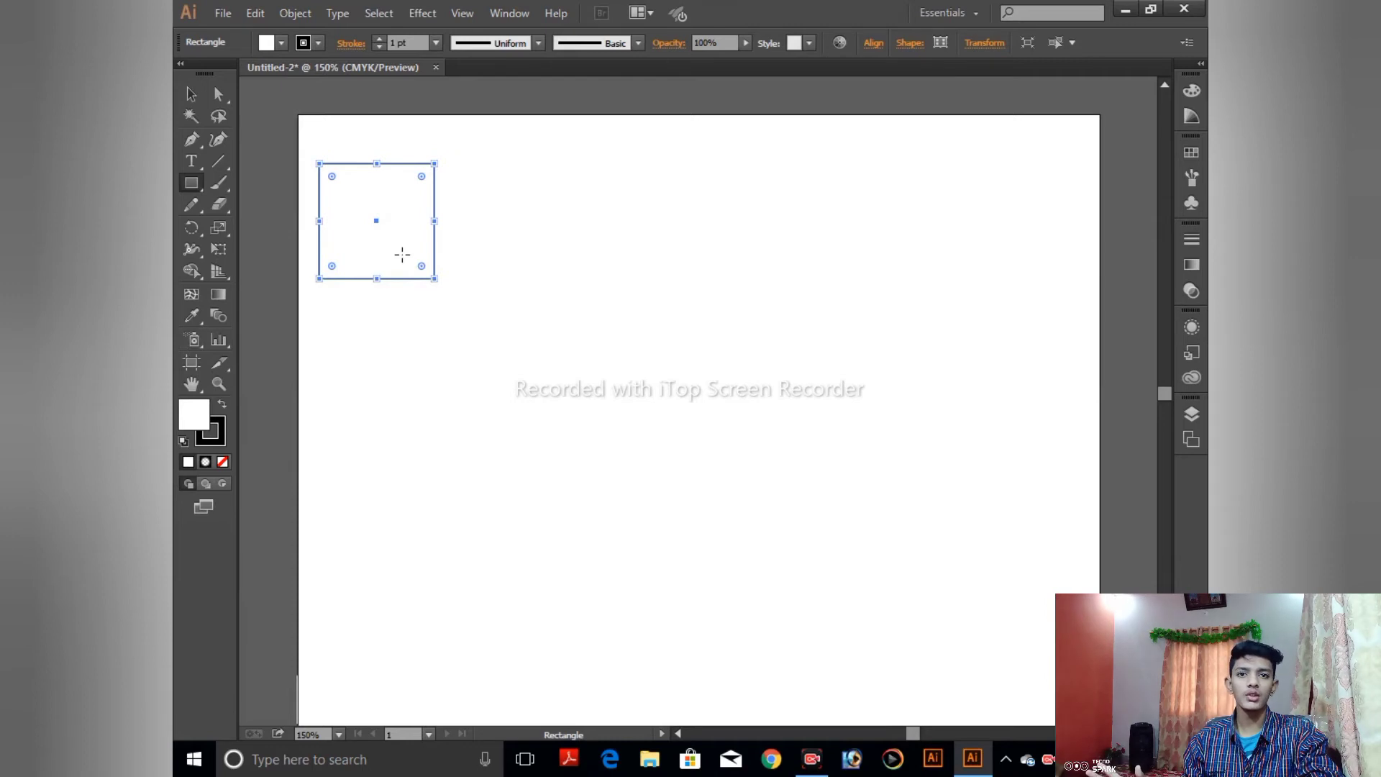
pyautogui.doubleClick(193, 415)
pyautogui.click(614, 385)
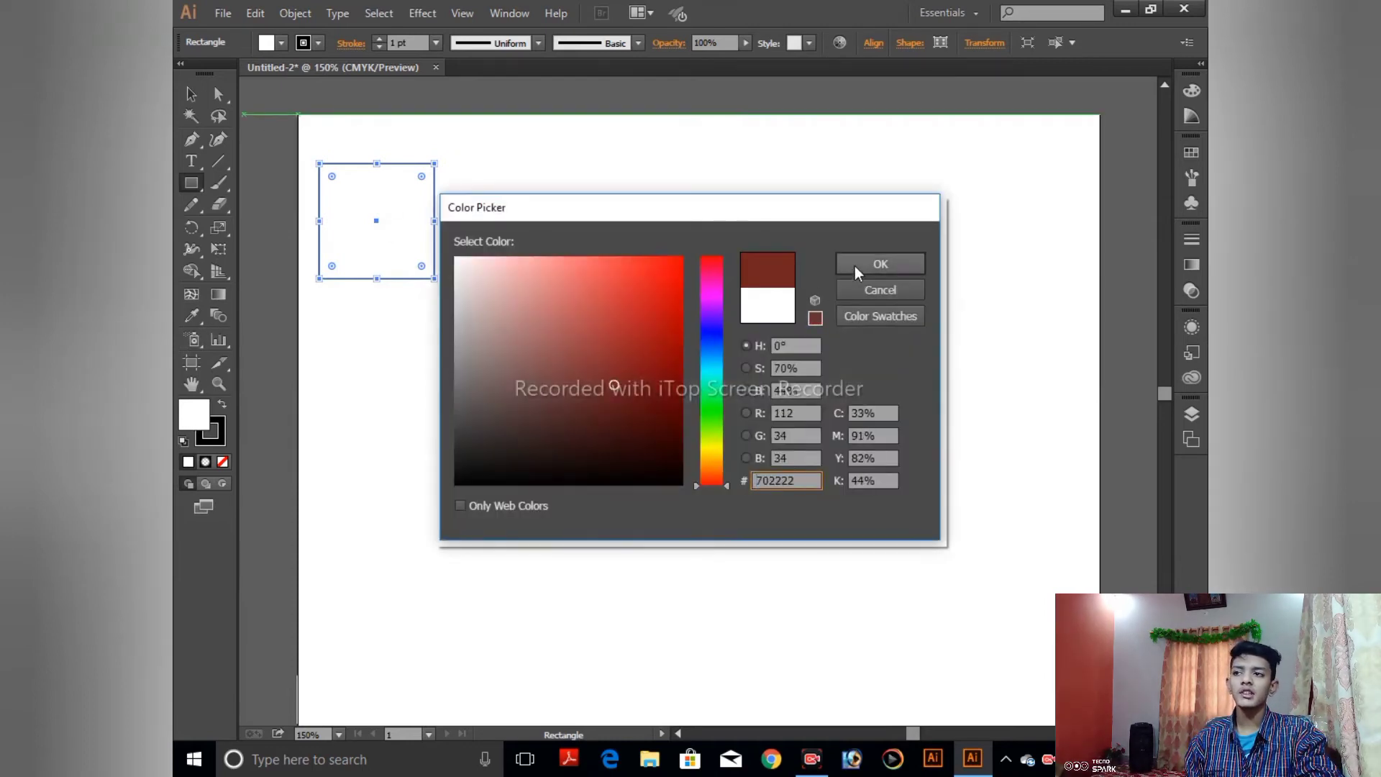
pyautogui.click(879, 264)
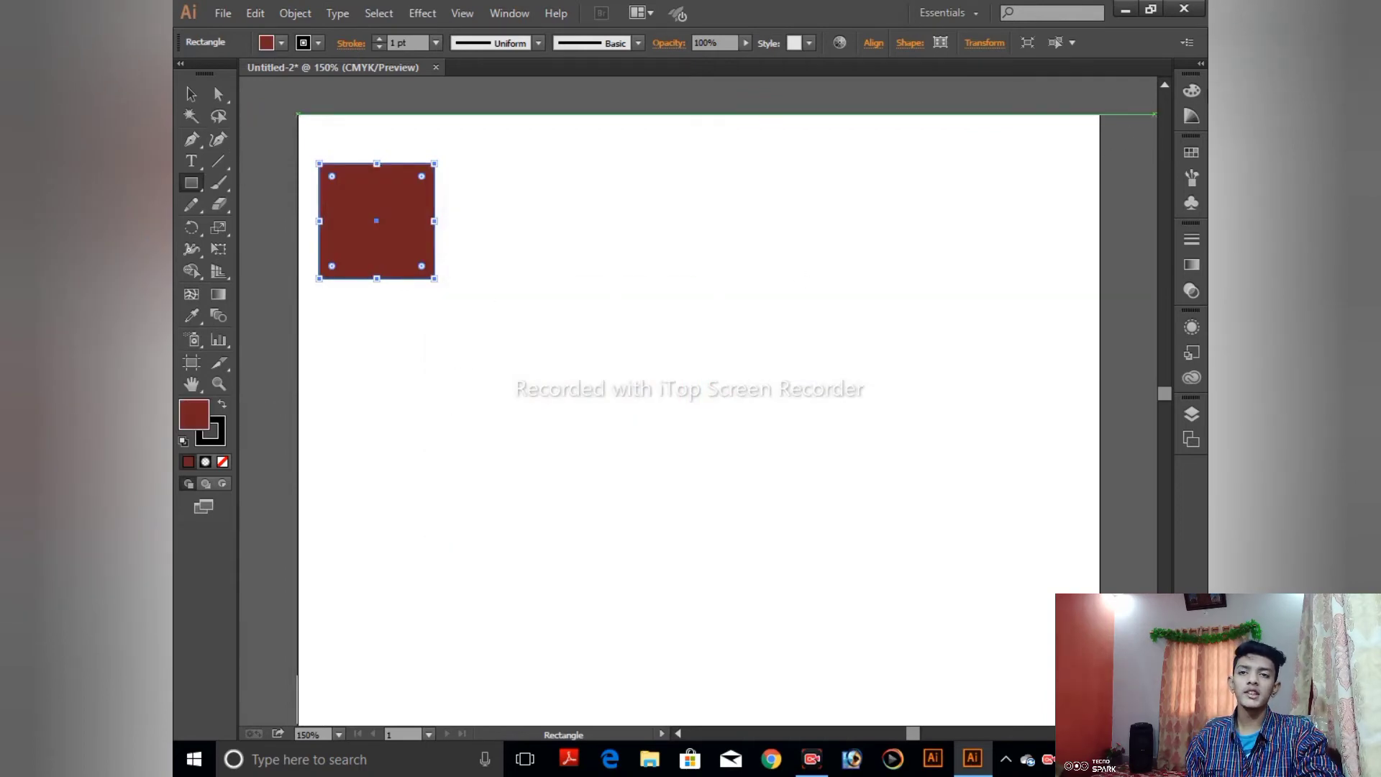
pyautogui.click(1191, 91)
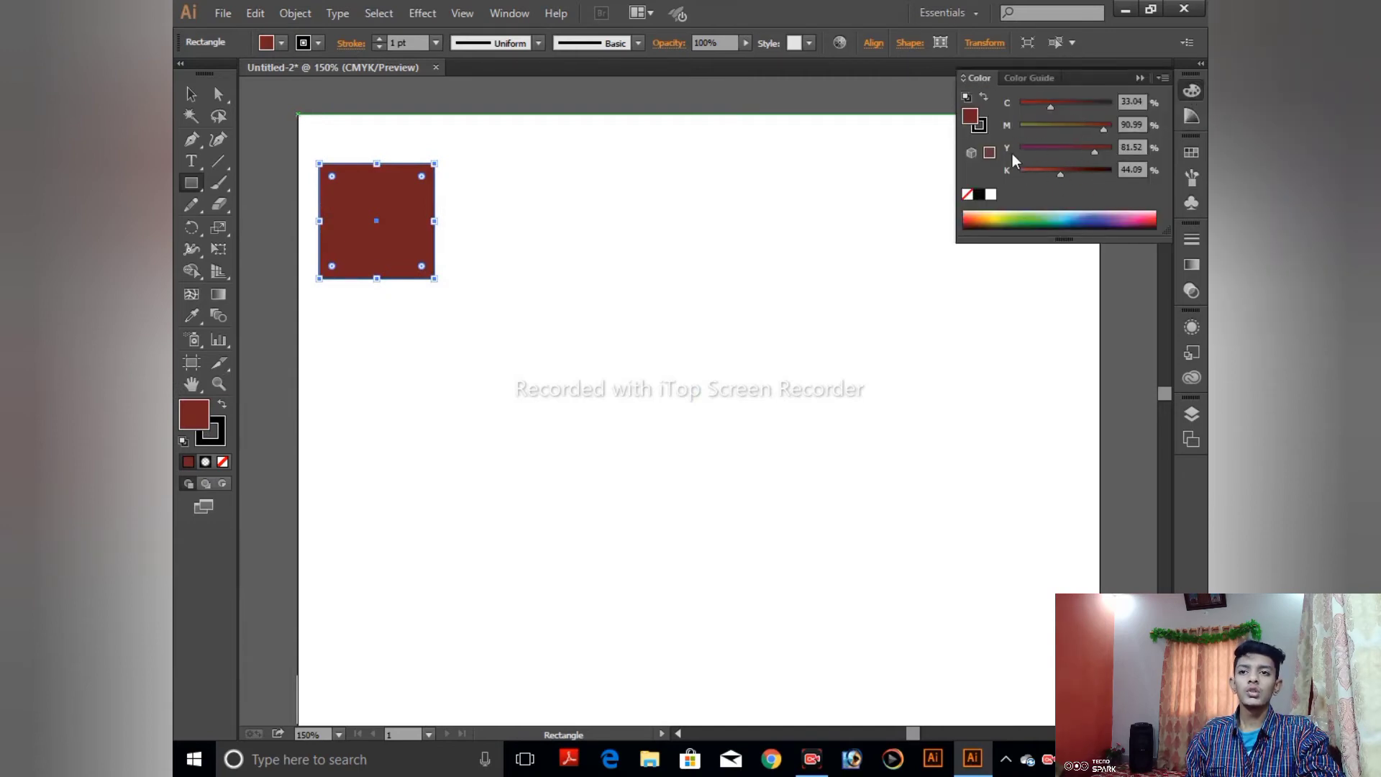
pyautogui.click(1138, 79)
pyautogui.click(569, 346)
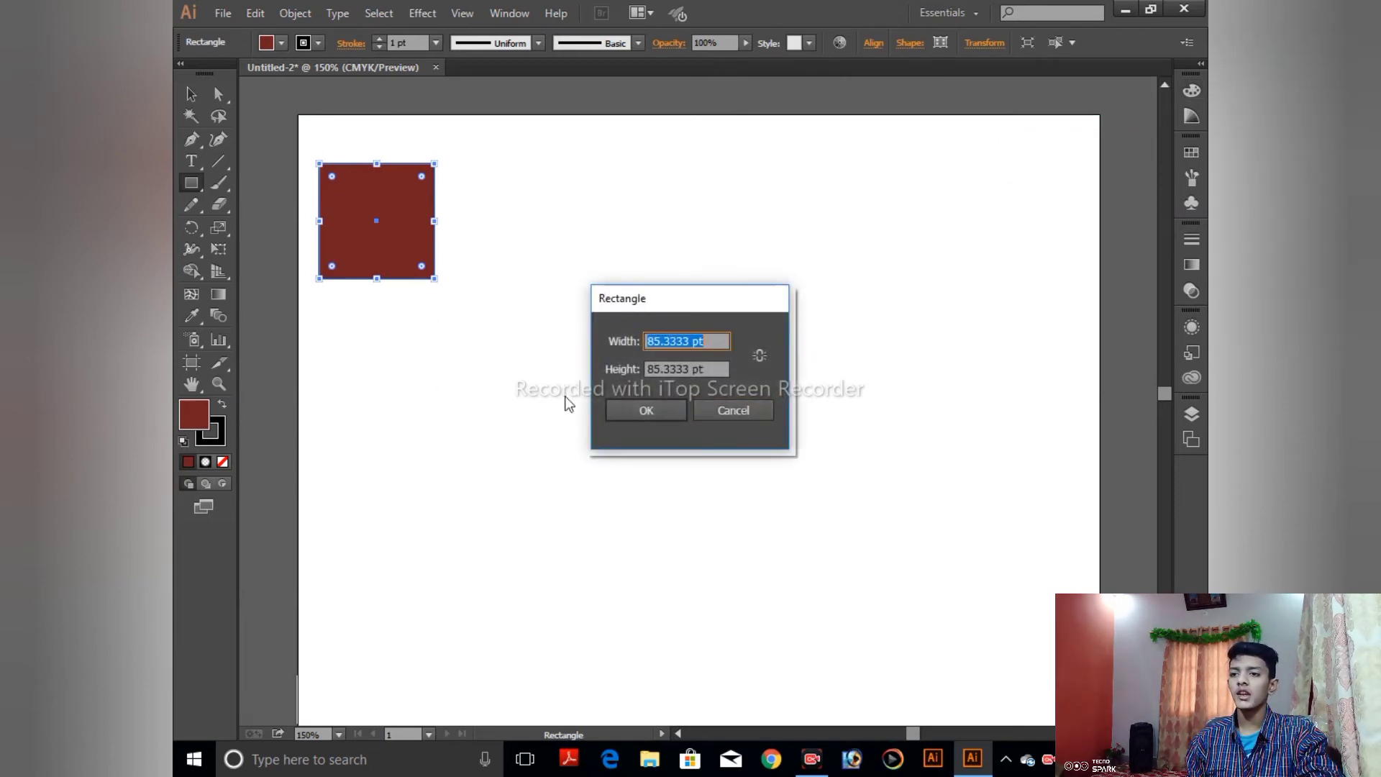
# - Dismiss the Rectangle dialog, then Alt-drag a level copy of the square to its right
pyautogui.click(741, 411)
pyautogui.click(740, 409)
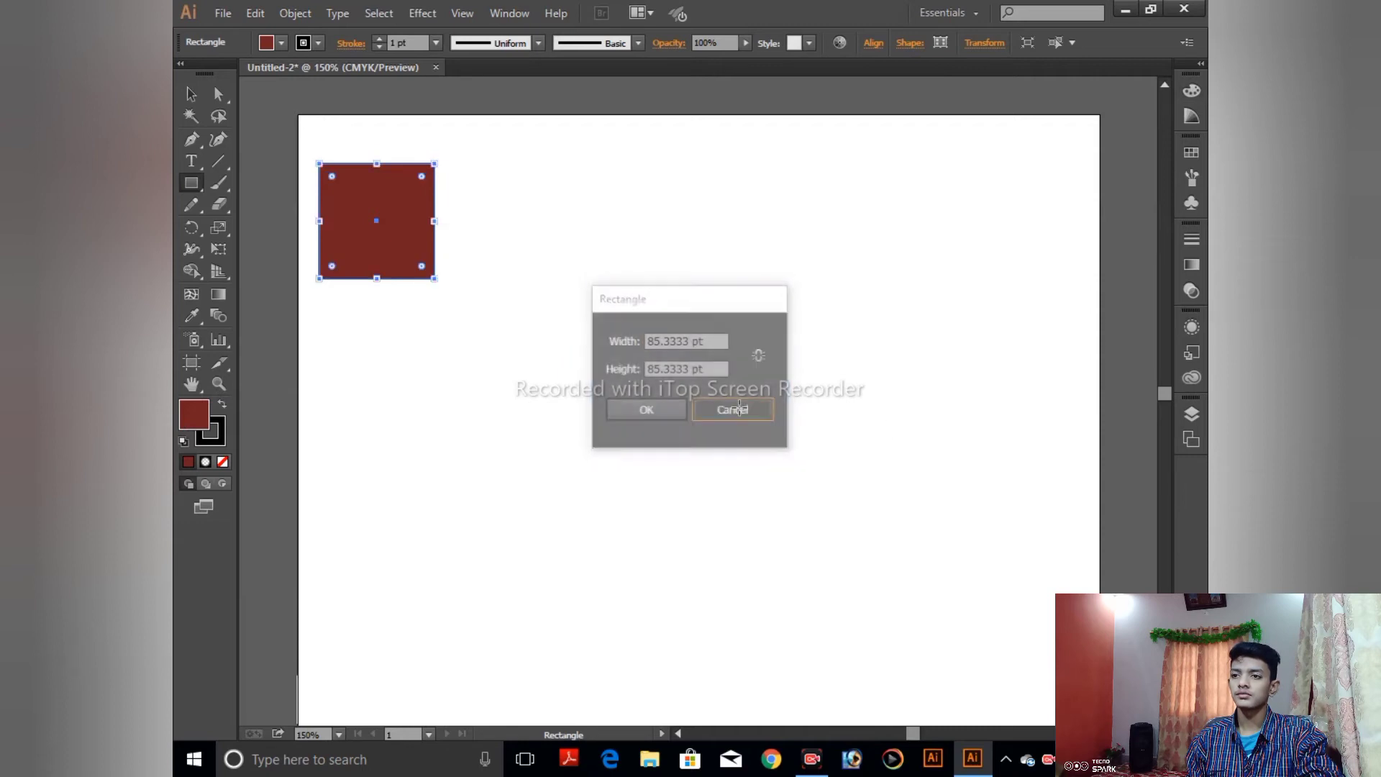
pyautogui.moveTo(453, 299); pyautogui.dragTo(679, 391)
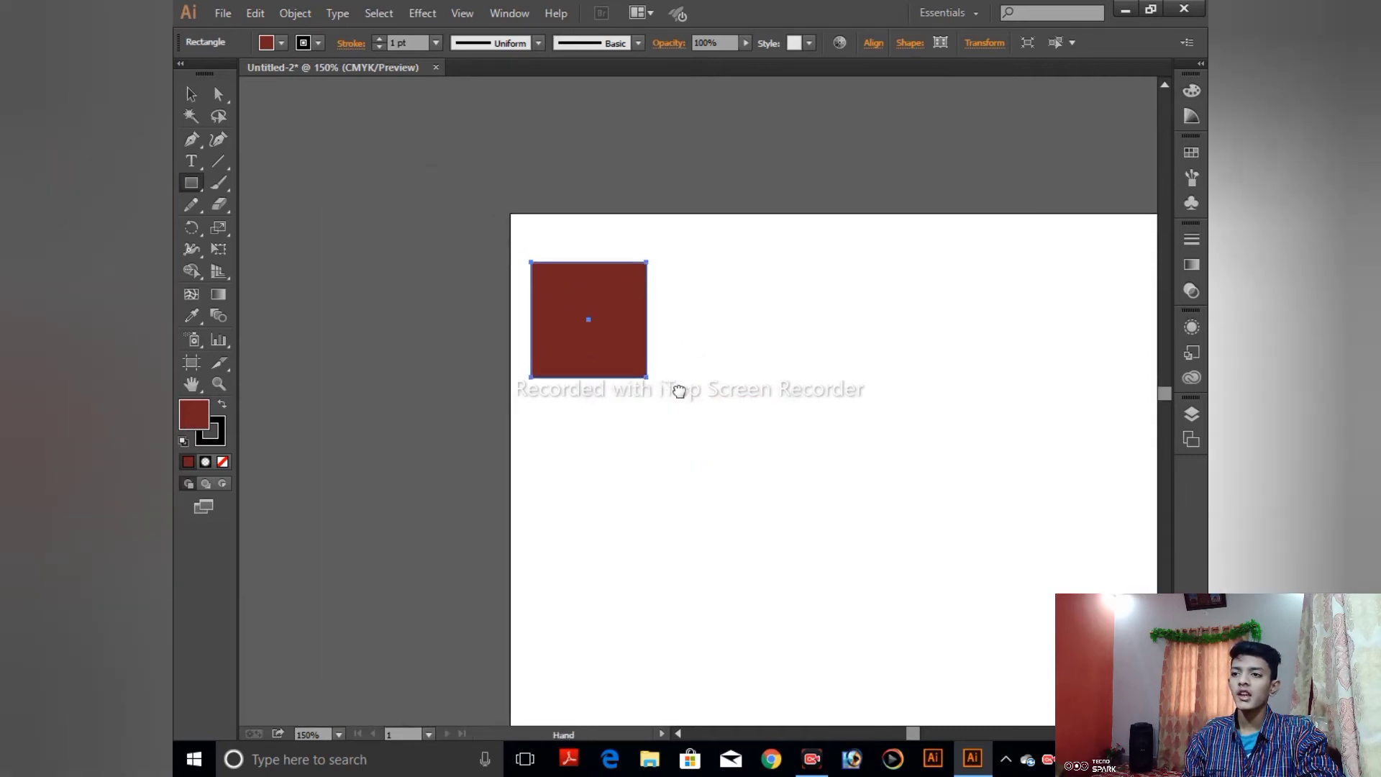
pyautogui.click(187, 105)
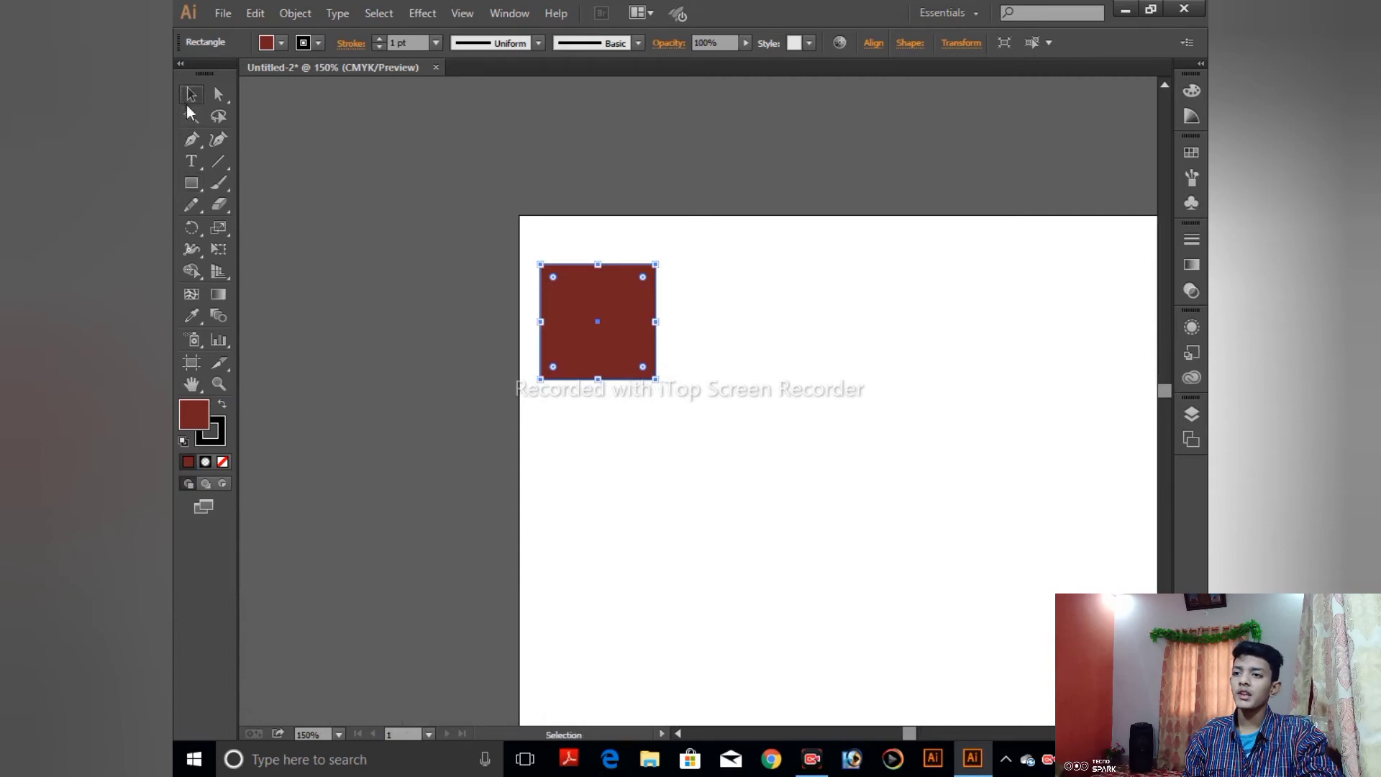
pyautogui.hotkey('ctrl', '-')
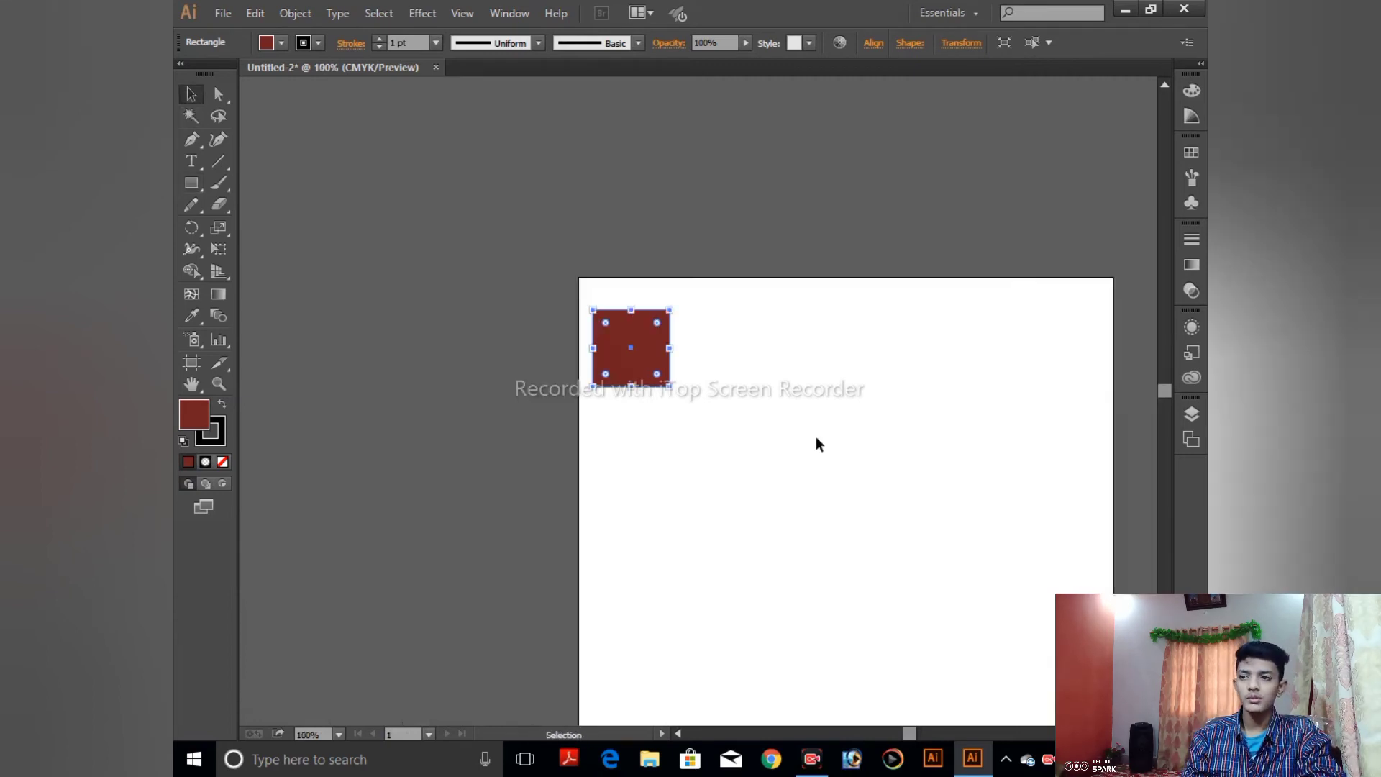
pyautogui.moveTo(791, 377); pyautogui.dragTo(655, 295)
pyautogui.click(655, 268)
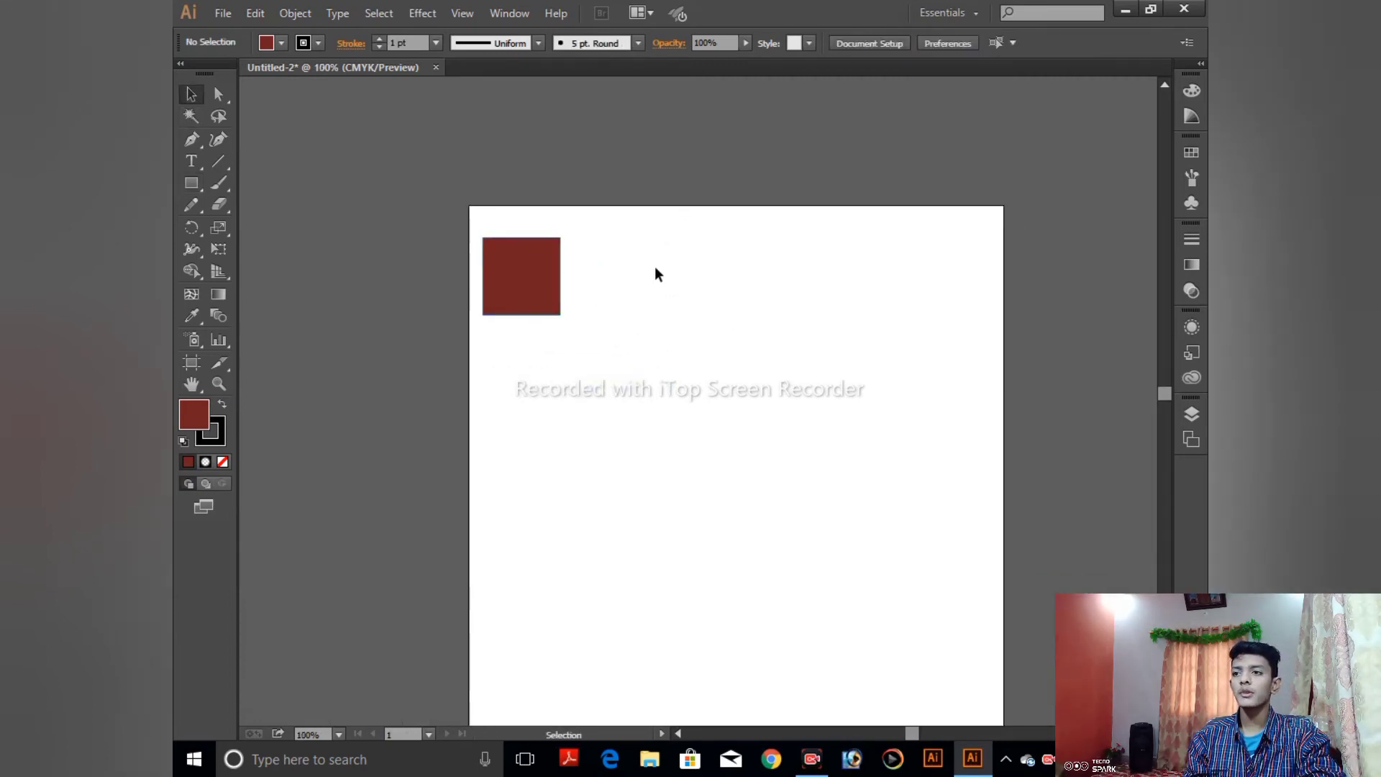
pyautogui.moveTo(518, 296); pyautogui.dragTo(607, 311)
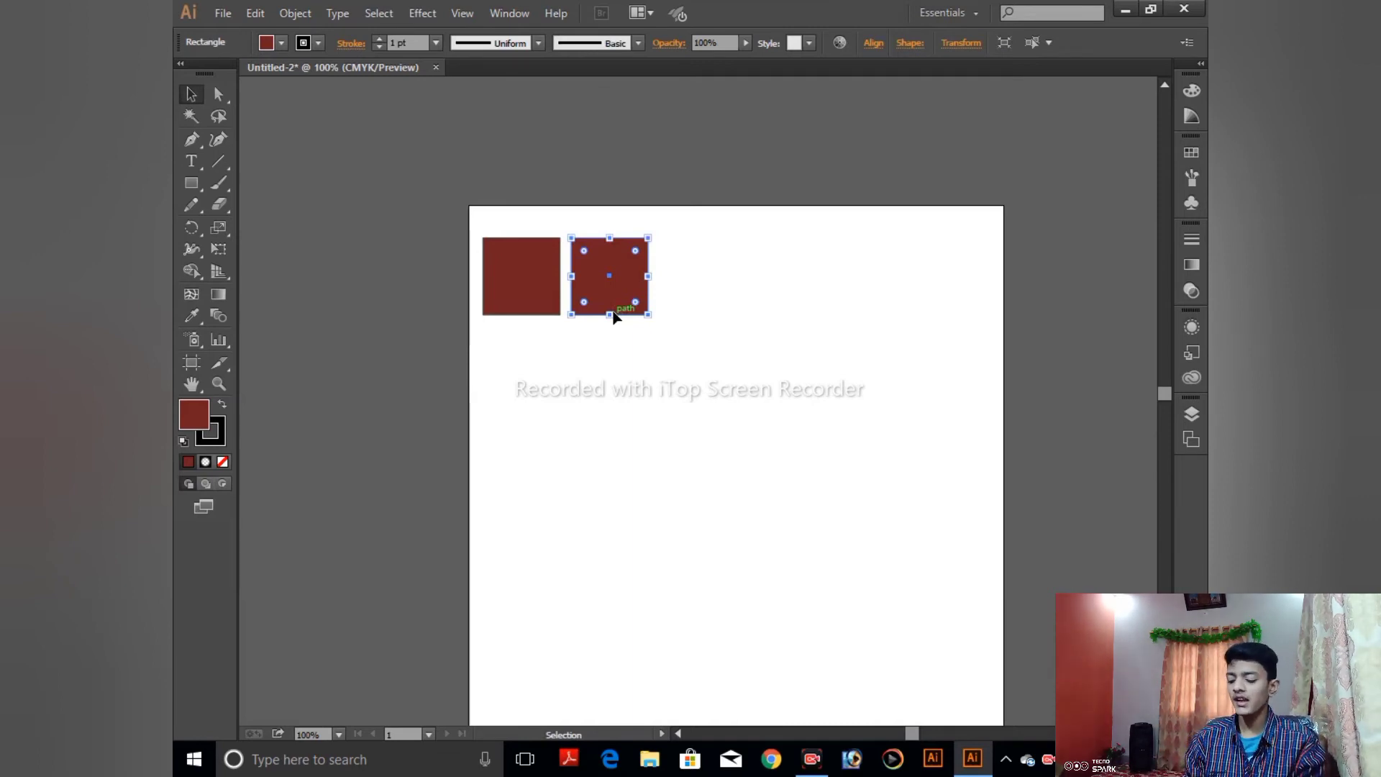
# - Repeat the duplicate with Ctrl+D to complete a row of six dark red squares
pyautogui.press('a')
pyautogui.hotkey('ctrl', 'd')
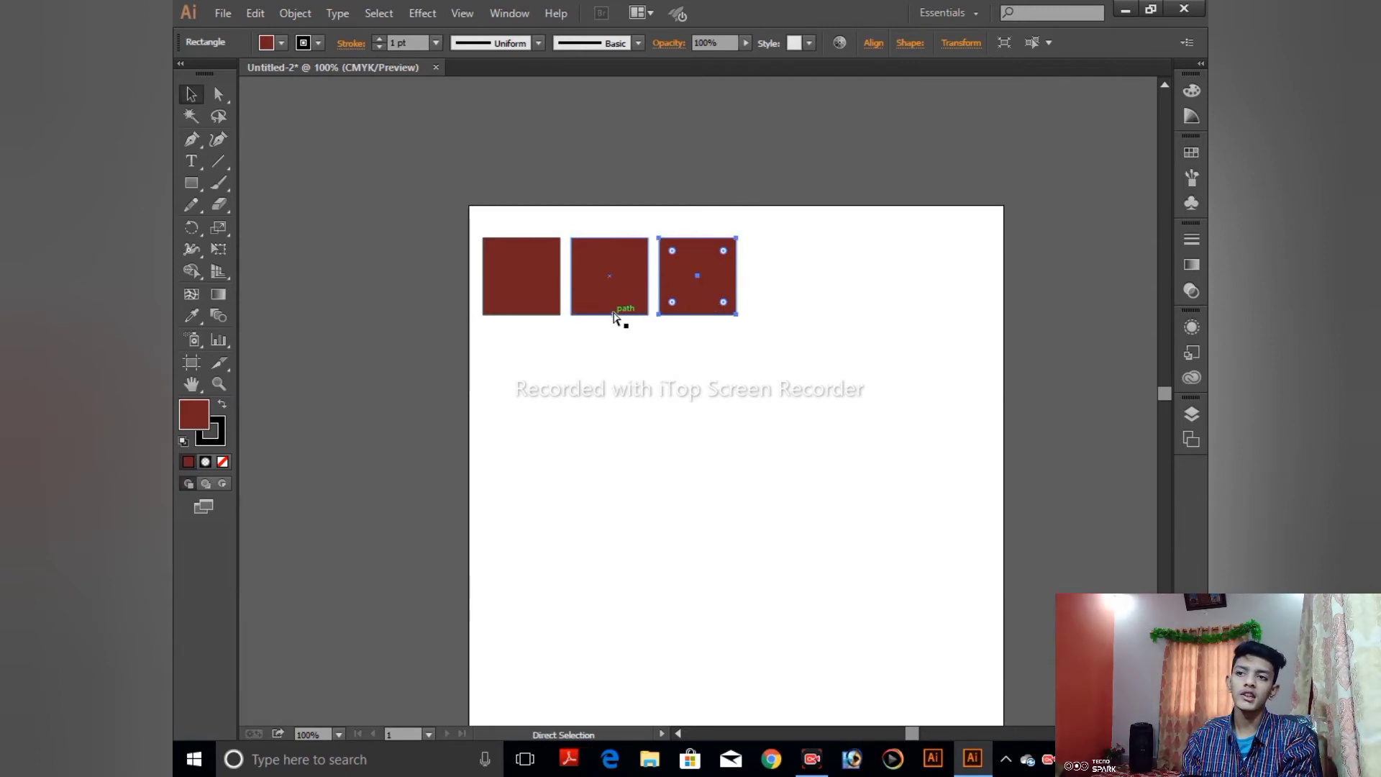
pyautogui.hotkey('ctrl', 'd')
pyautogui.hotkey('ctrl', 'd')
pyautogui.hotkey('ctrl', 'd')
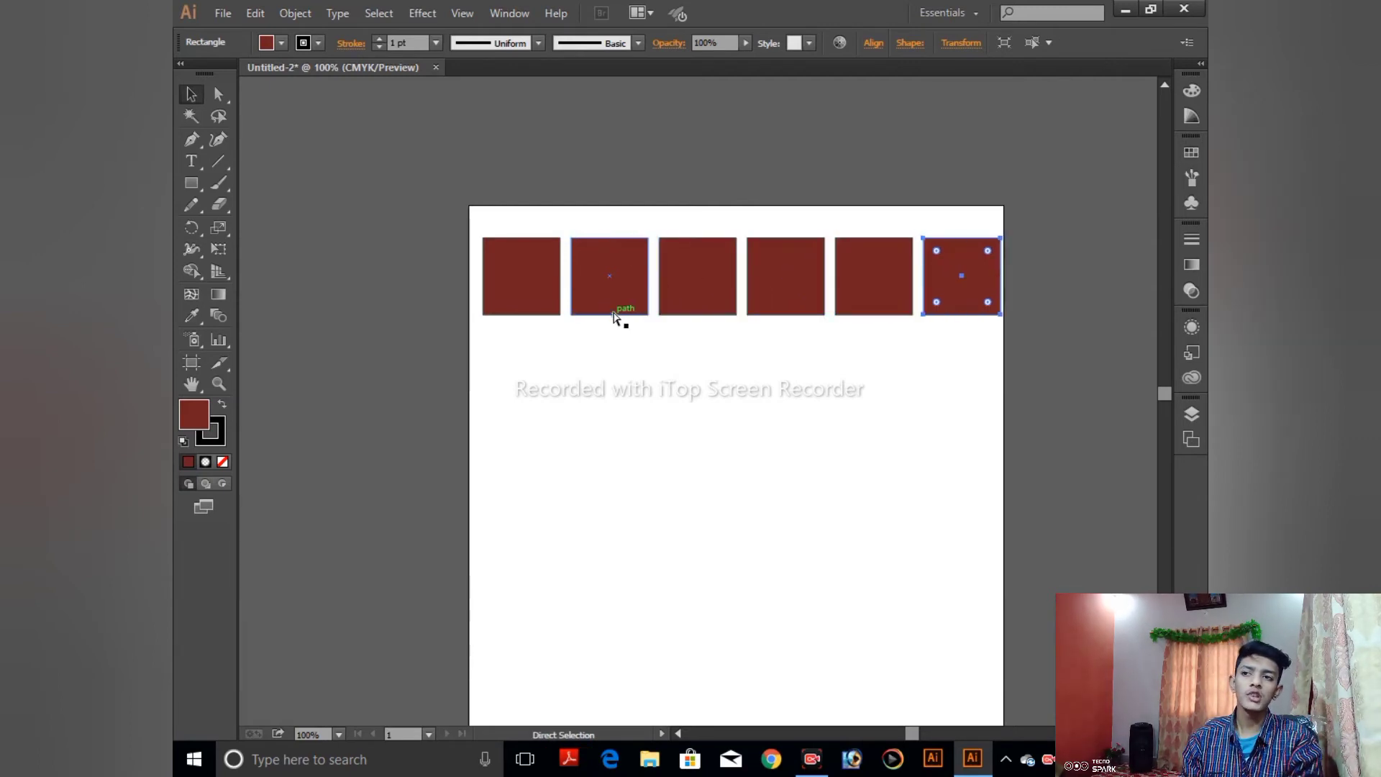
pyautogui.press('v')
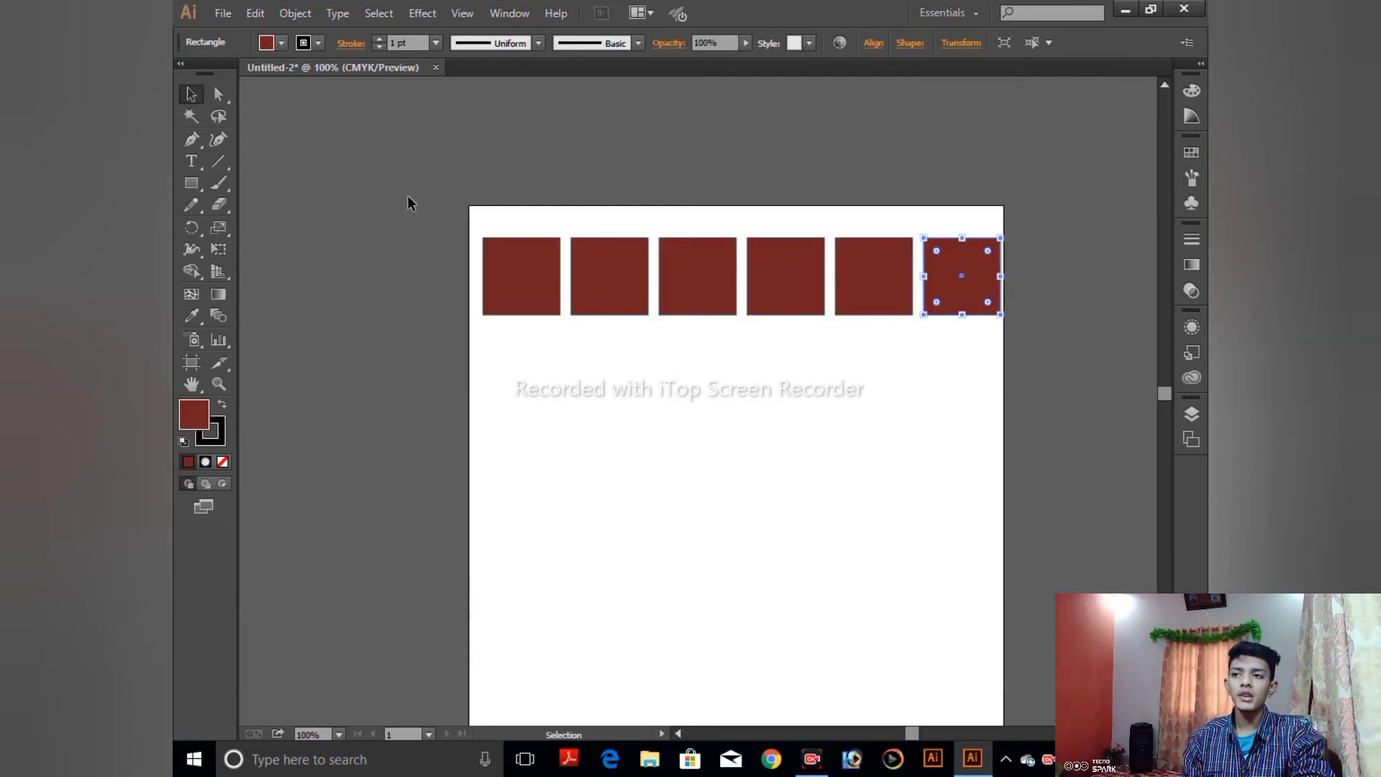
pyautogui.moveTo(614, 364); pyautogui.dragTo(581, 329)
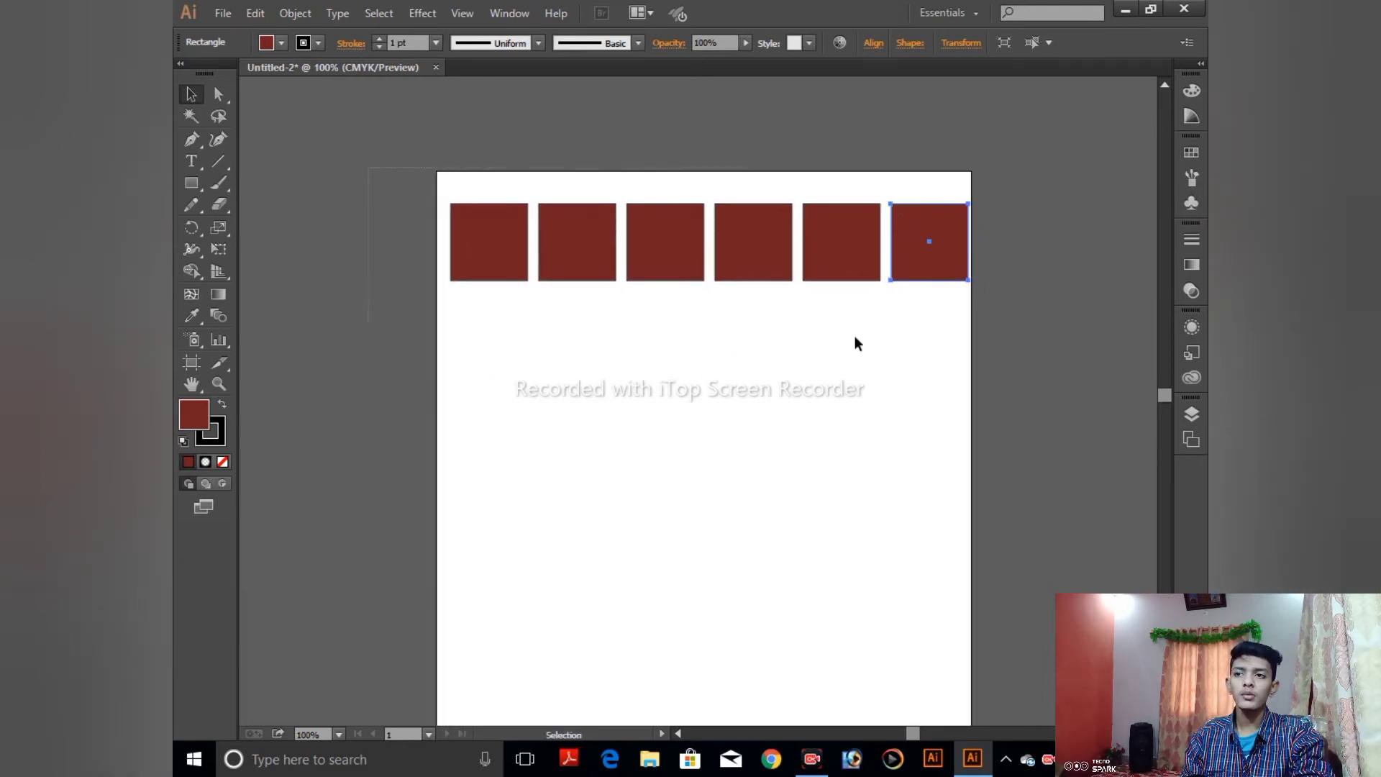
# - Select the six-square row and Alt-drag a copy directly beneath it
pyautogui.moveTo(374, 183); pyautogui.dragTo(1039, 333)
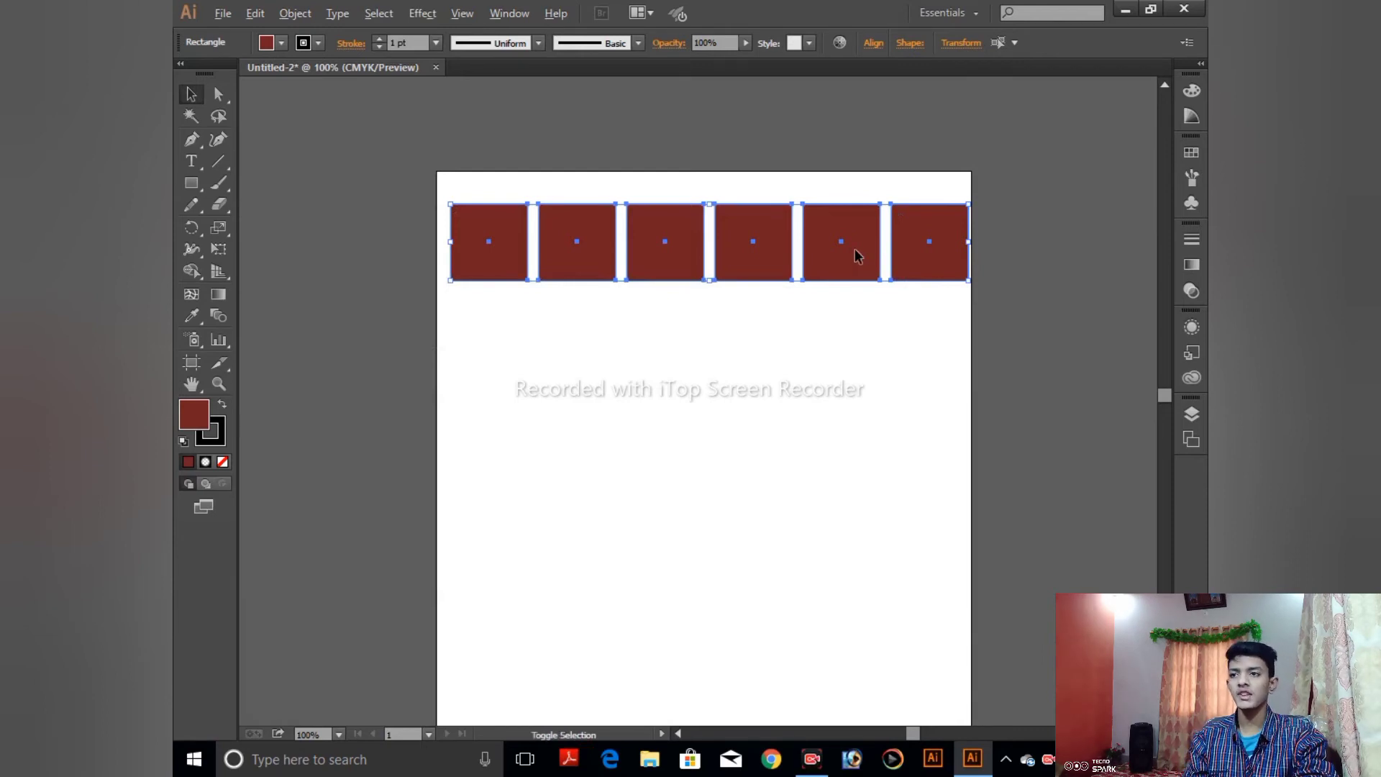
pyautogui.keyDown('shift'); pyautogui.click(856, 261); pyautogui.keyUp('shift')
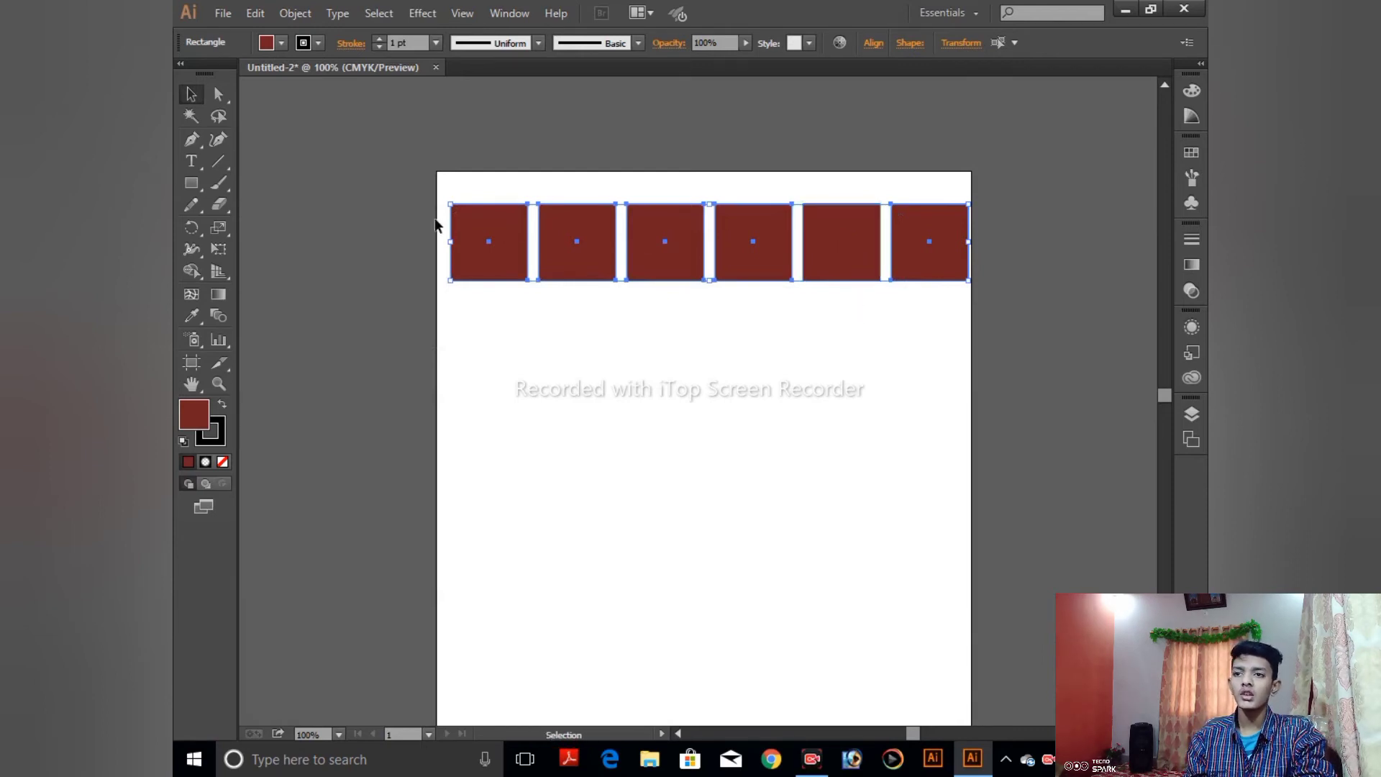
pyautogui.moveTo(447, 229)
pyautogui.mouseDown()
pyautogui.moveTo(1011, 272)
pyautogui.moveTo(872, 265)
pyautogui.moveTo(865, 346)
pyautogui.mouseUp()
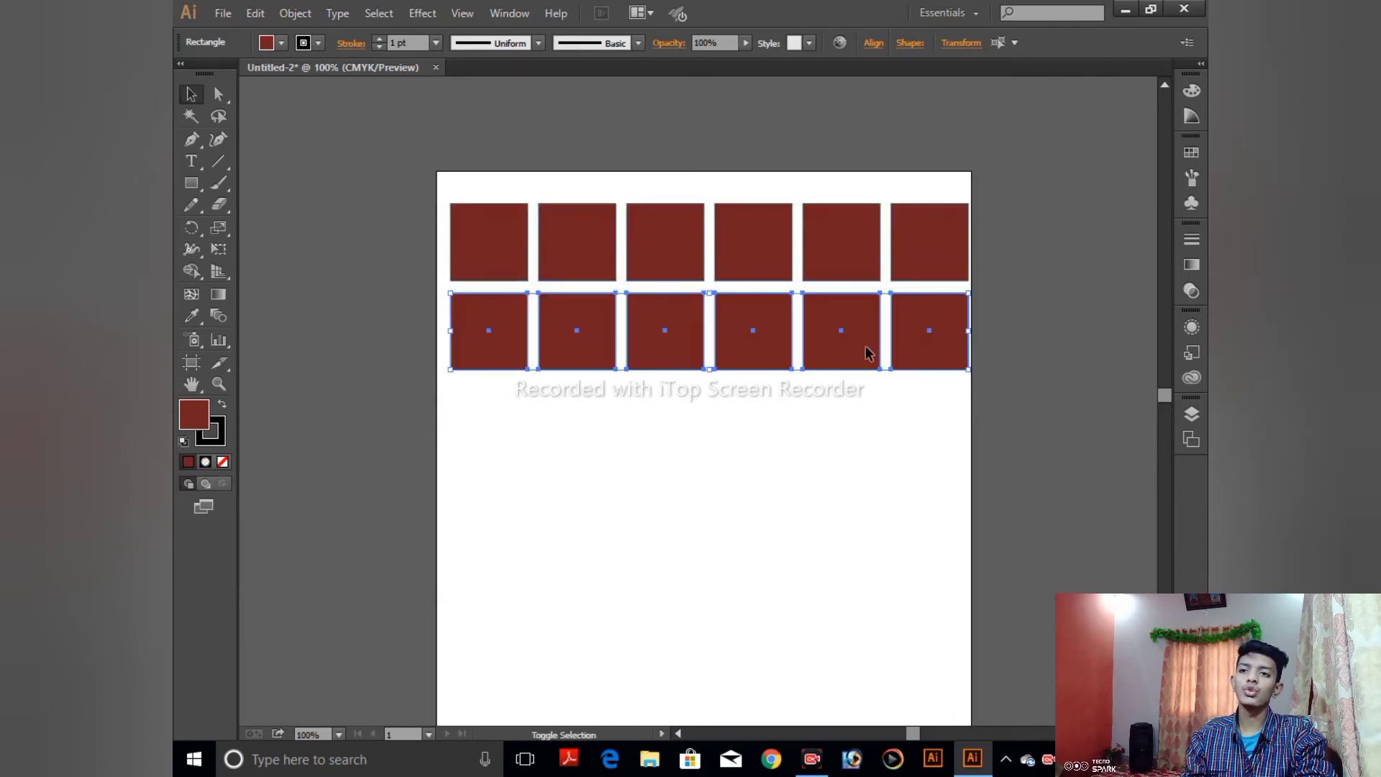
# - Undo the copied row and re-drag a straight duplicate 115 pt below the first row
pyautogui.scroll(-1, 952, 360)
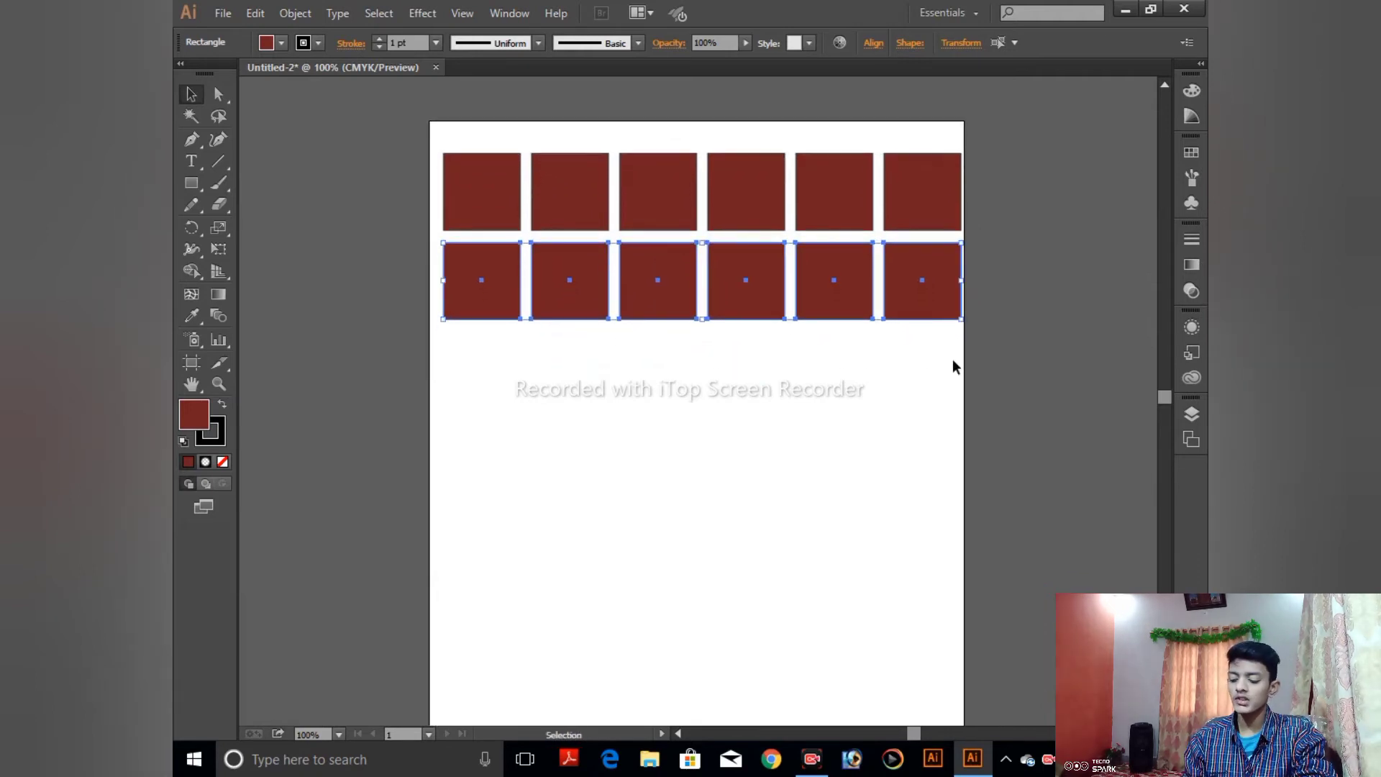
pyautogui.press('a')
pyautogui.hotkey('ctrl', 'z')
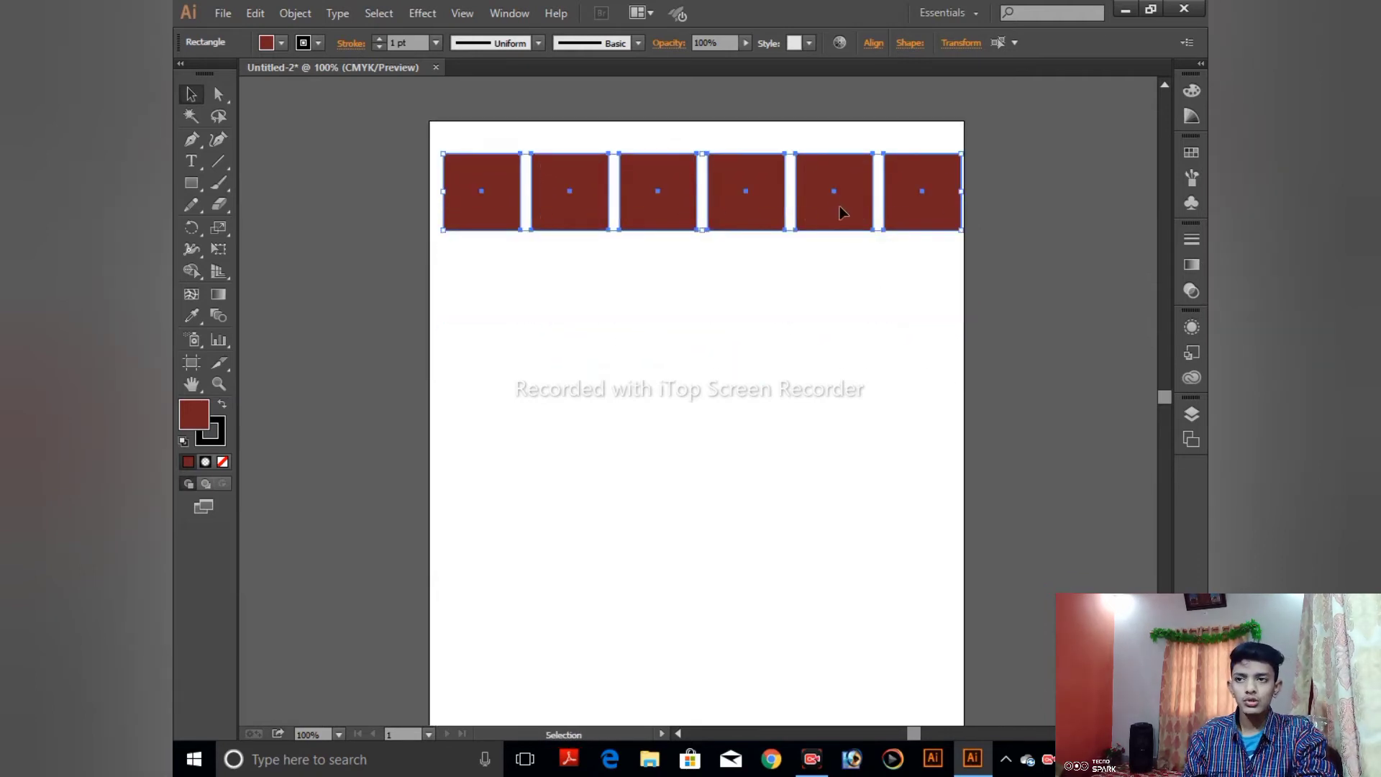
pyautogui.moveTo(839, 208); pyautogui.dragTo(844, 328)
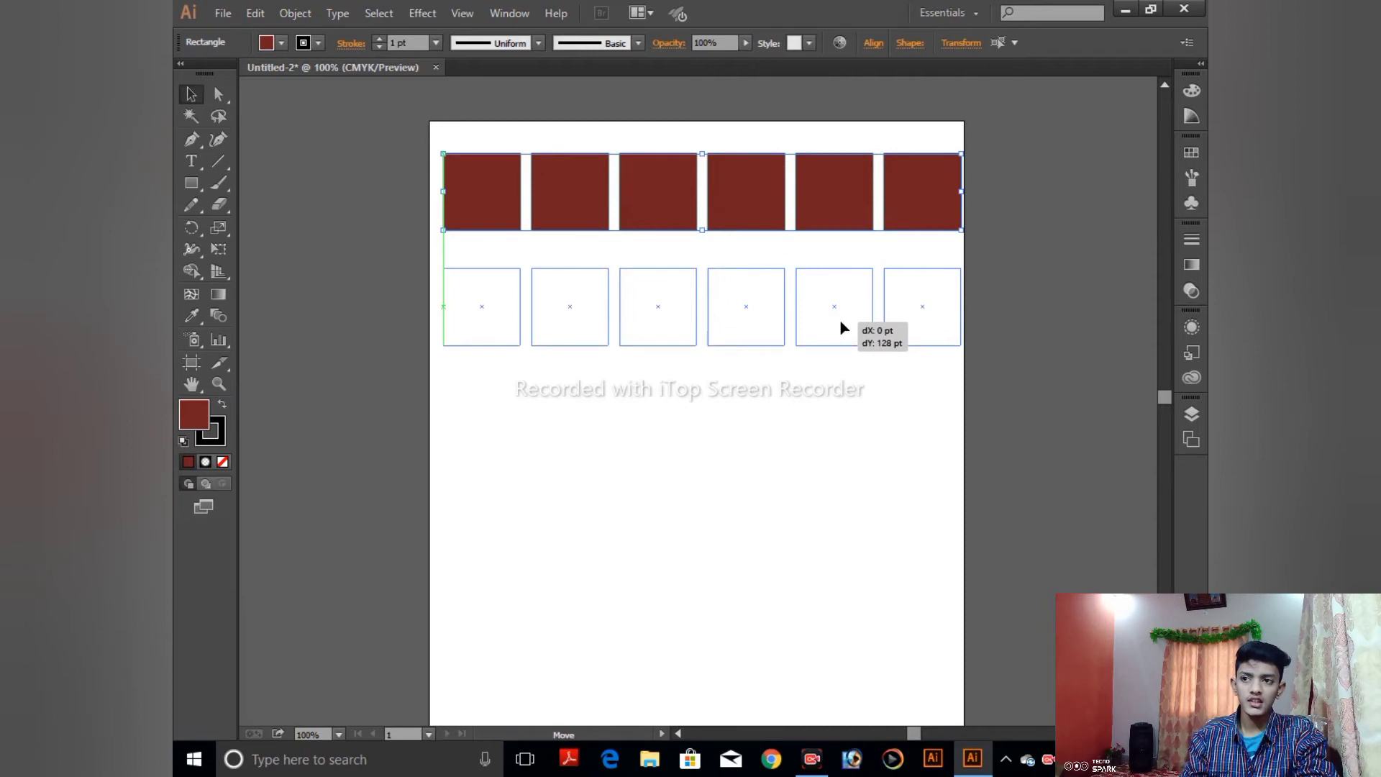
pyautogui.moveTo(844, 328); pyautogui.dragTo(844, 317)
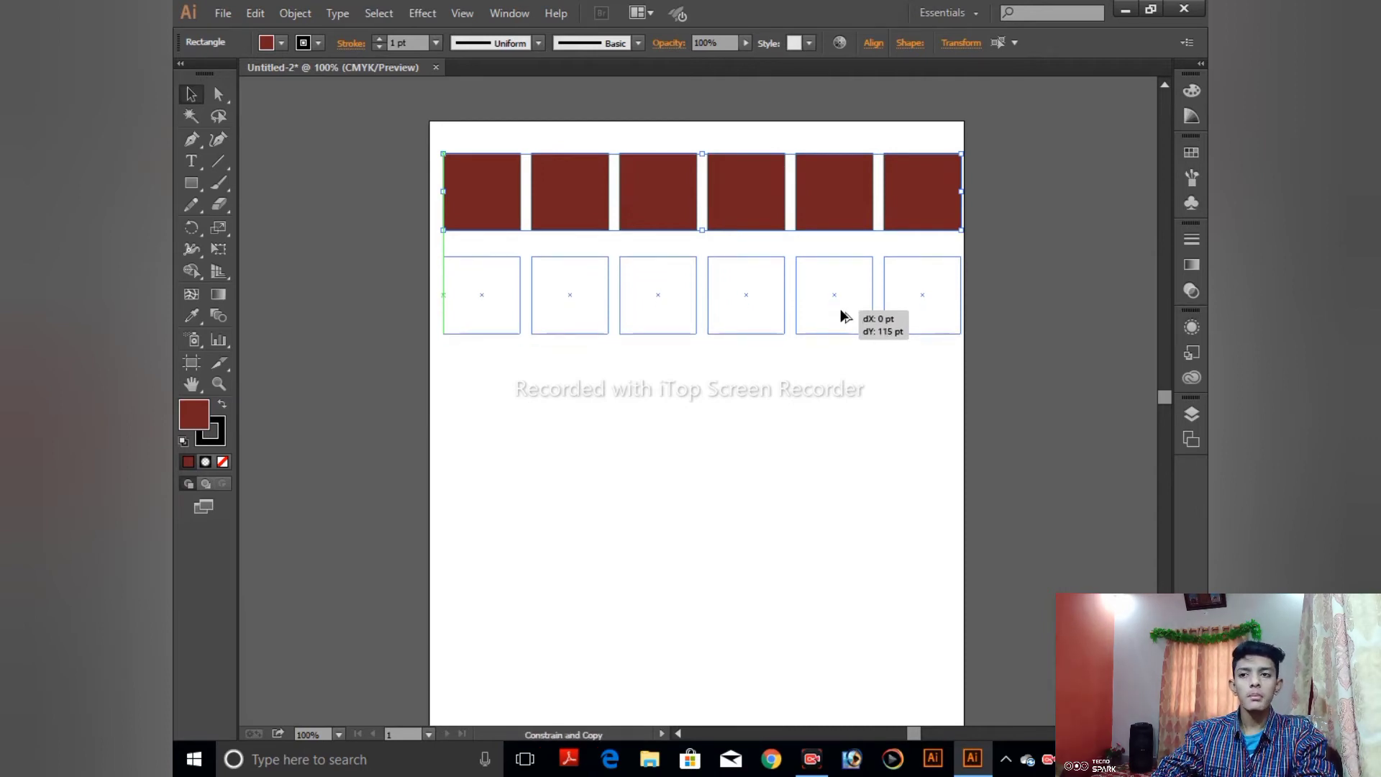
pyautogui.moveTo(841, 311); pyautogui.dragTo(841, 307)
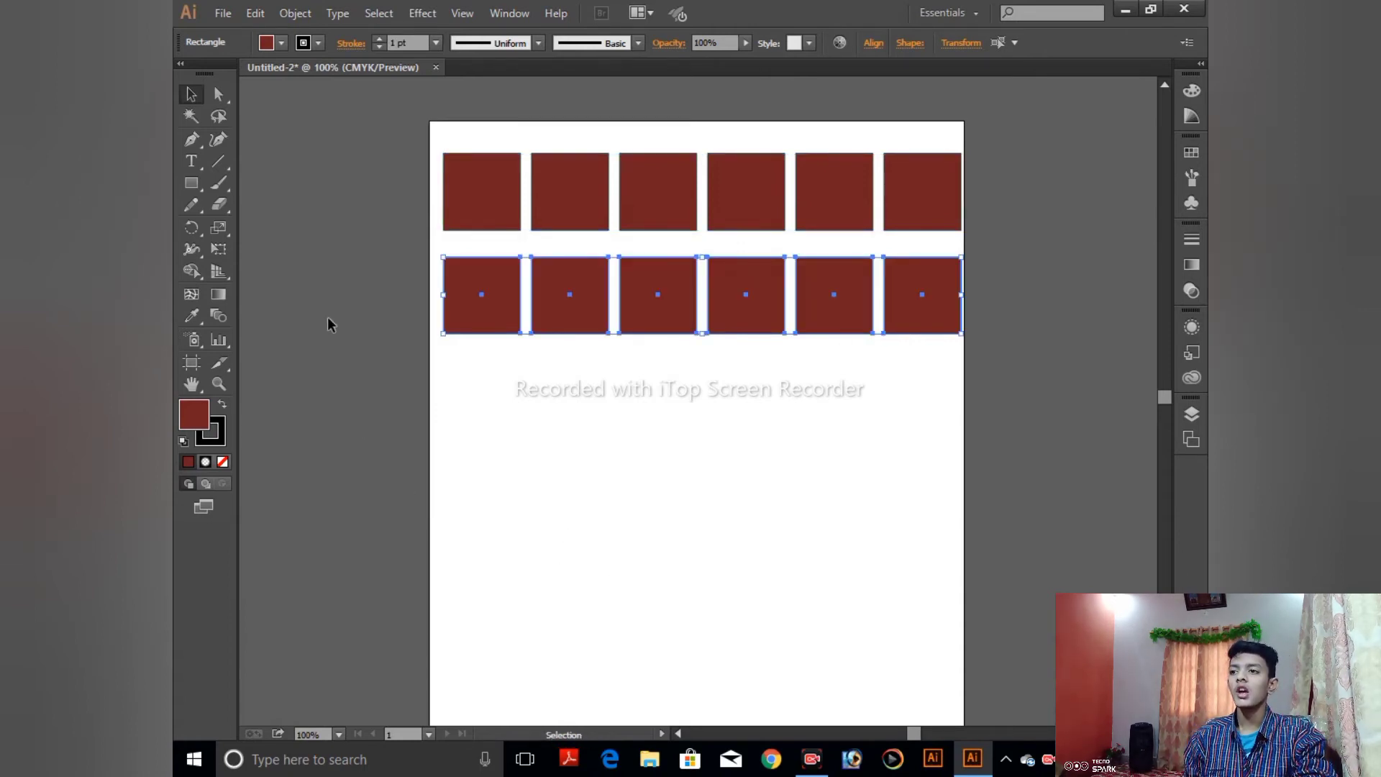
pyautogui.scroll(-1, 629, 461)
pyautogui.scroll(-3, 590, 302)
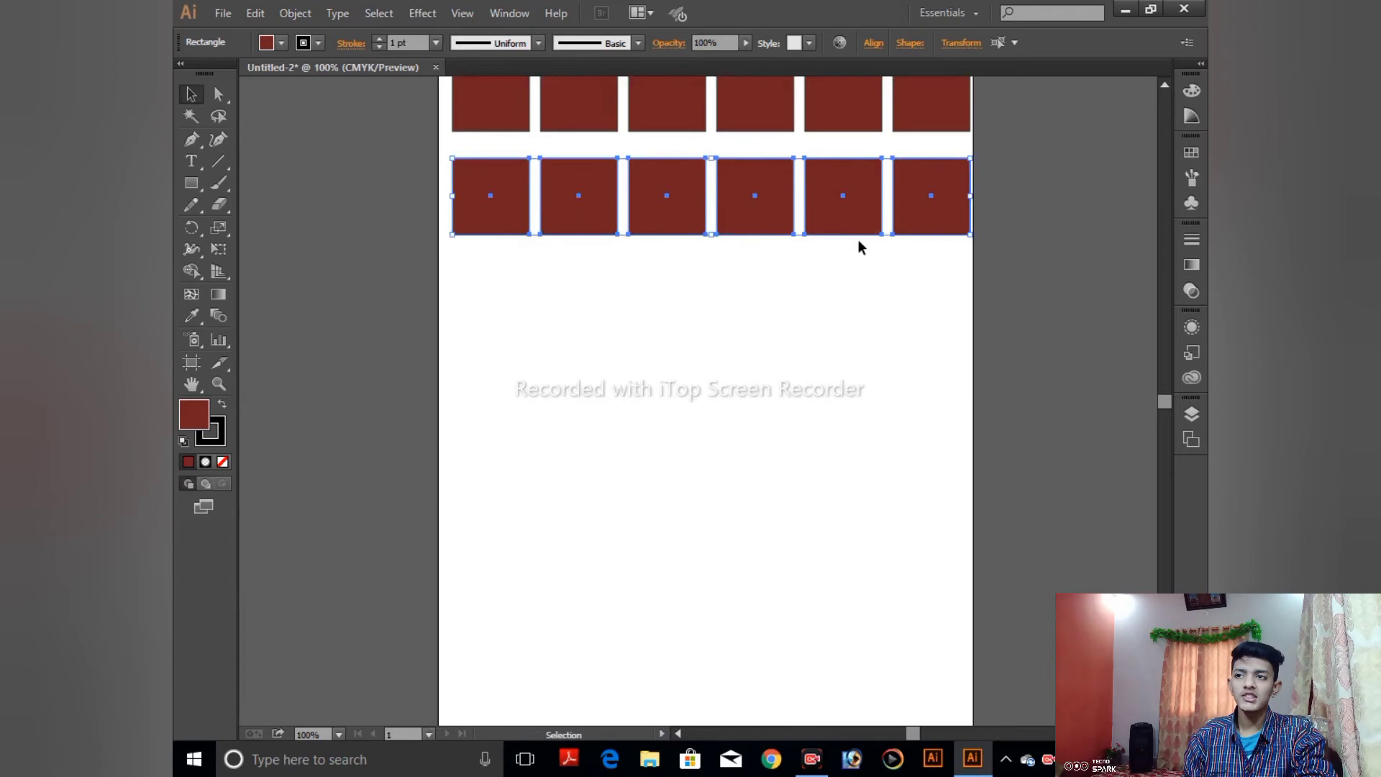
# - Repeat Ctrl+D until seven rows of six squares fill the artboard, then zoom out and deselect
pyautogui.hotkey('ctrl', 'd')
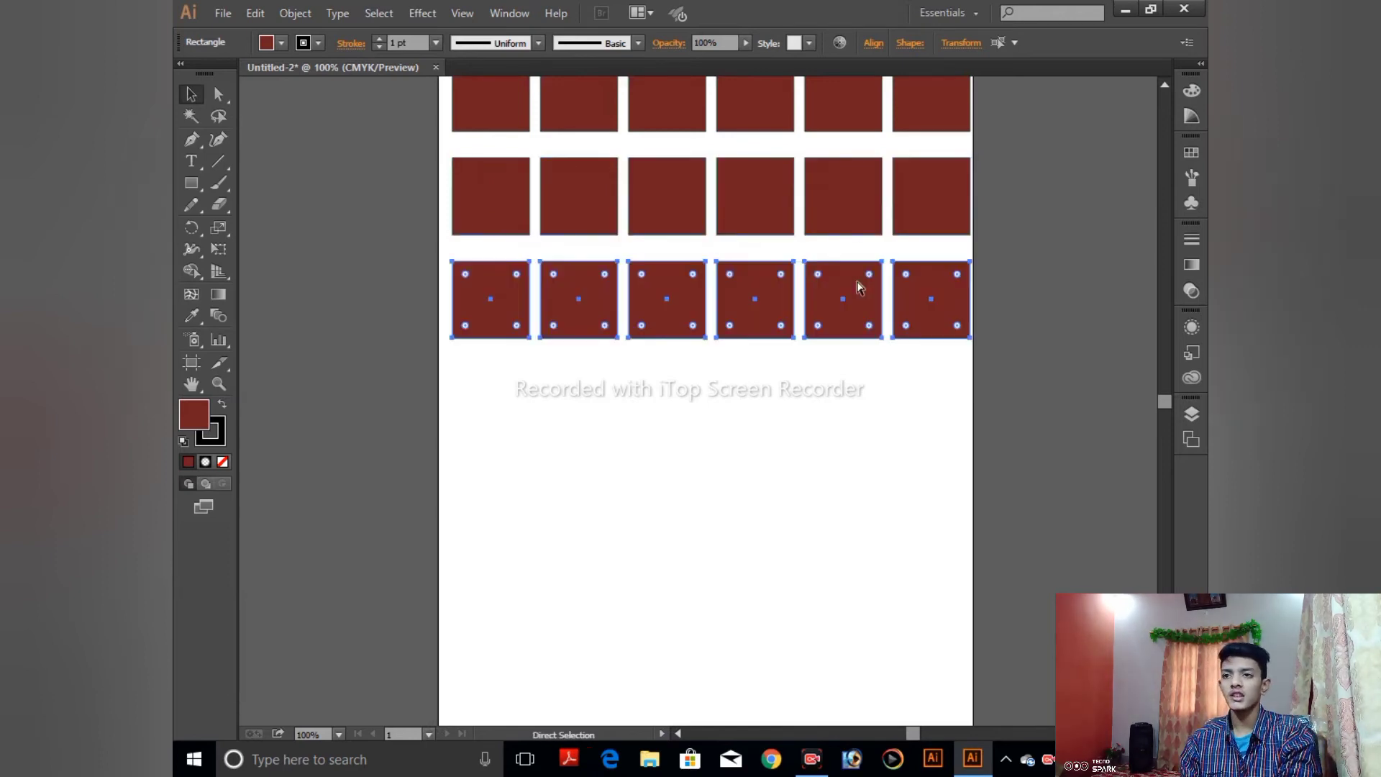
pyautogui.hotkey('ctrl', 'd')
pyautogui.hotkey('ctrl', 'd')
pyautogui.hotkey('ctrl', 'd')
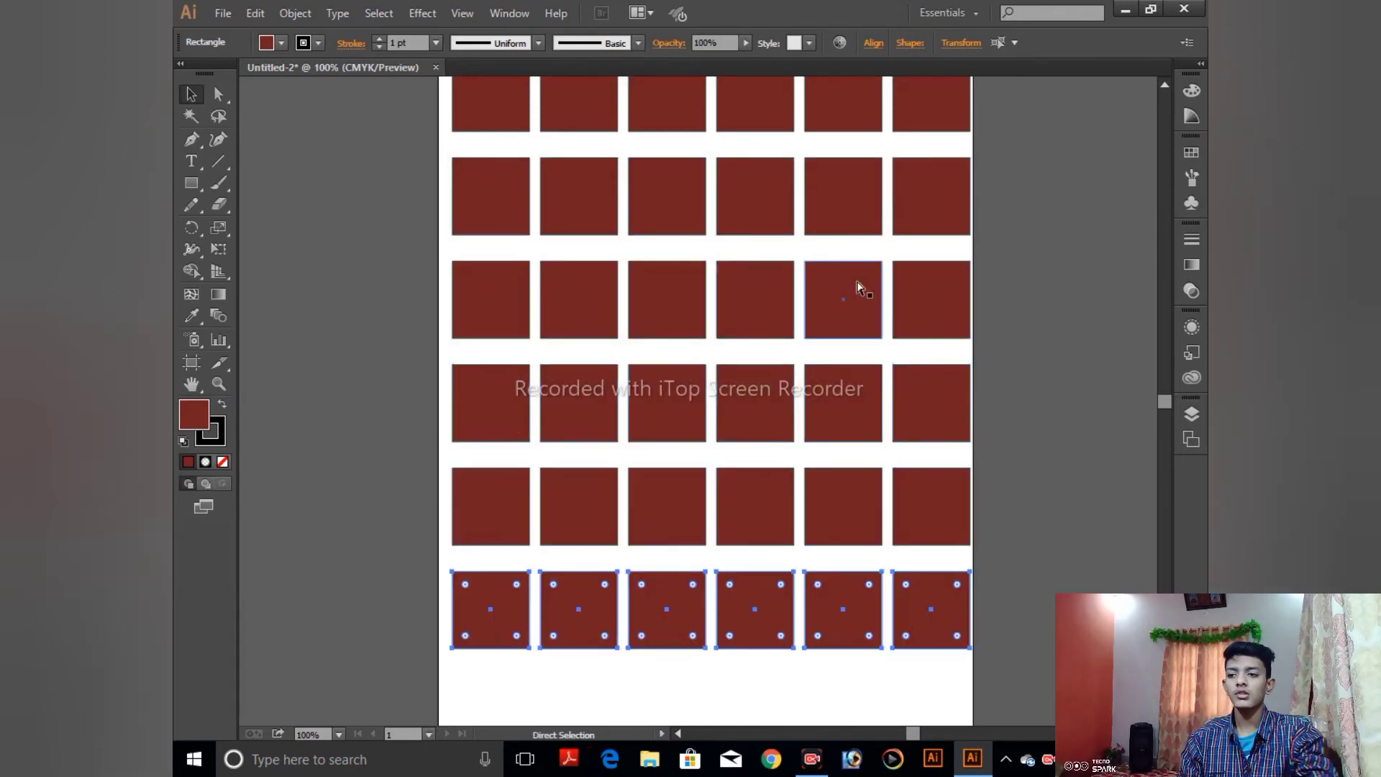
pyautogui.moveTo(931, 429); pyautogui.dragTo(904, 305)
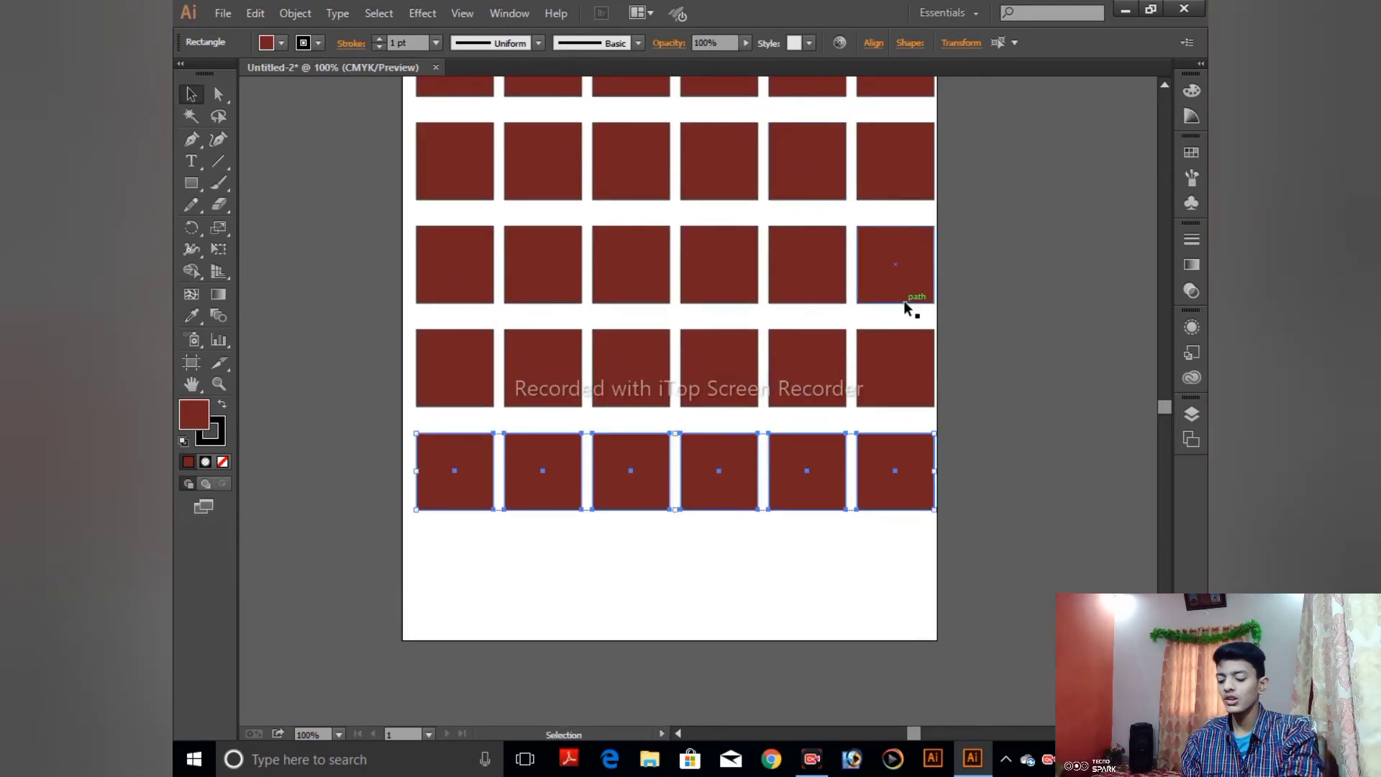
pyautogui.press('a')
pyautogui.hotkey('ctrl', 'd')
pyautogui.press('v')
pyautogui.hotkey('ctrl', '-')
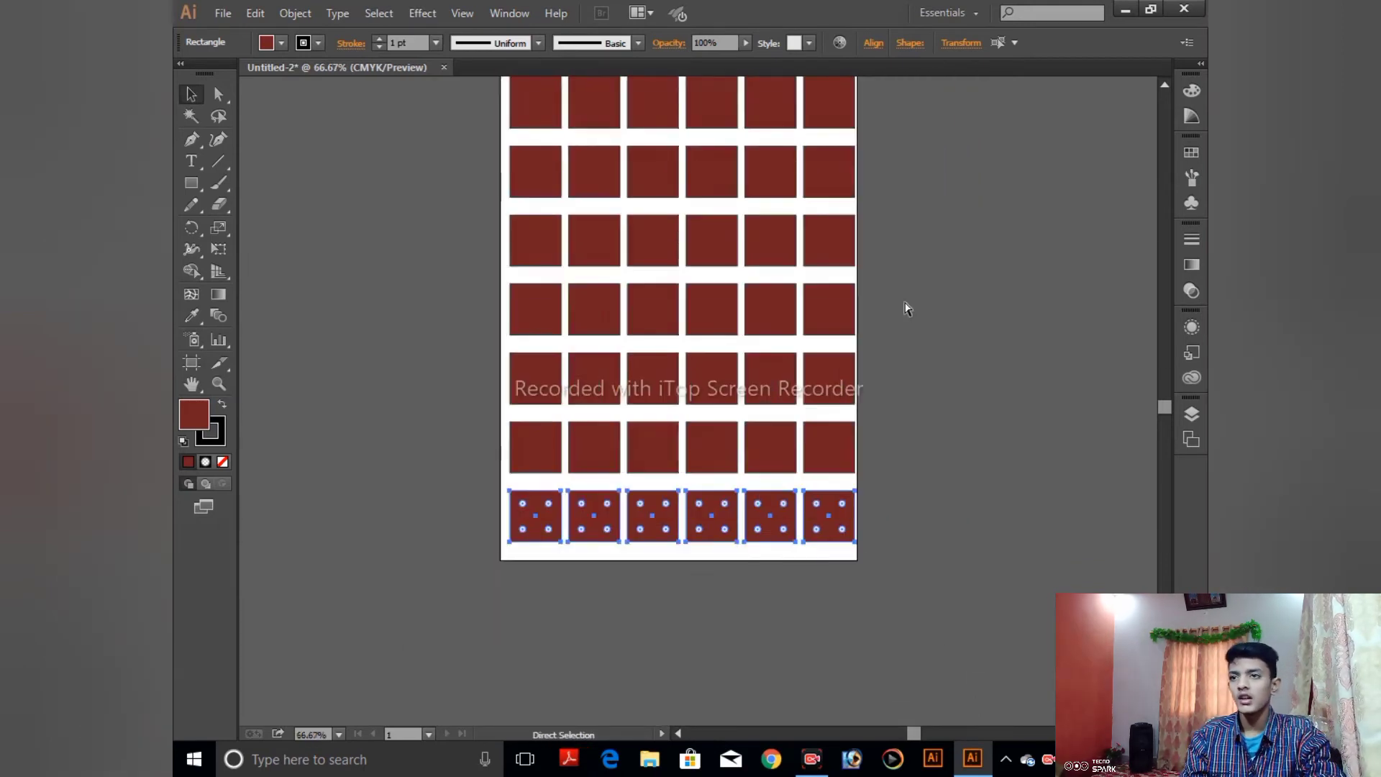
pyautogui.hotkey('ctrl', '-')
pyautogui.click(1087, 271)
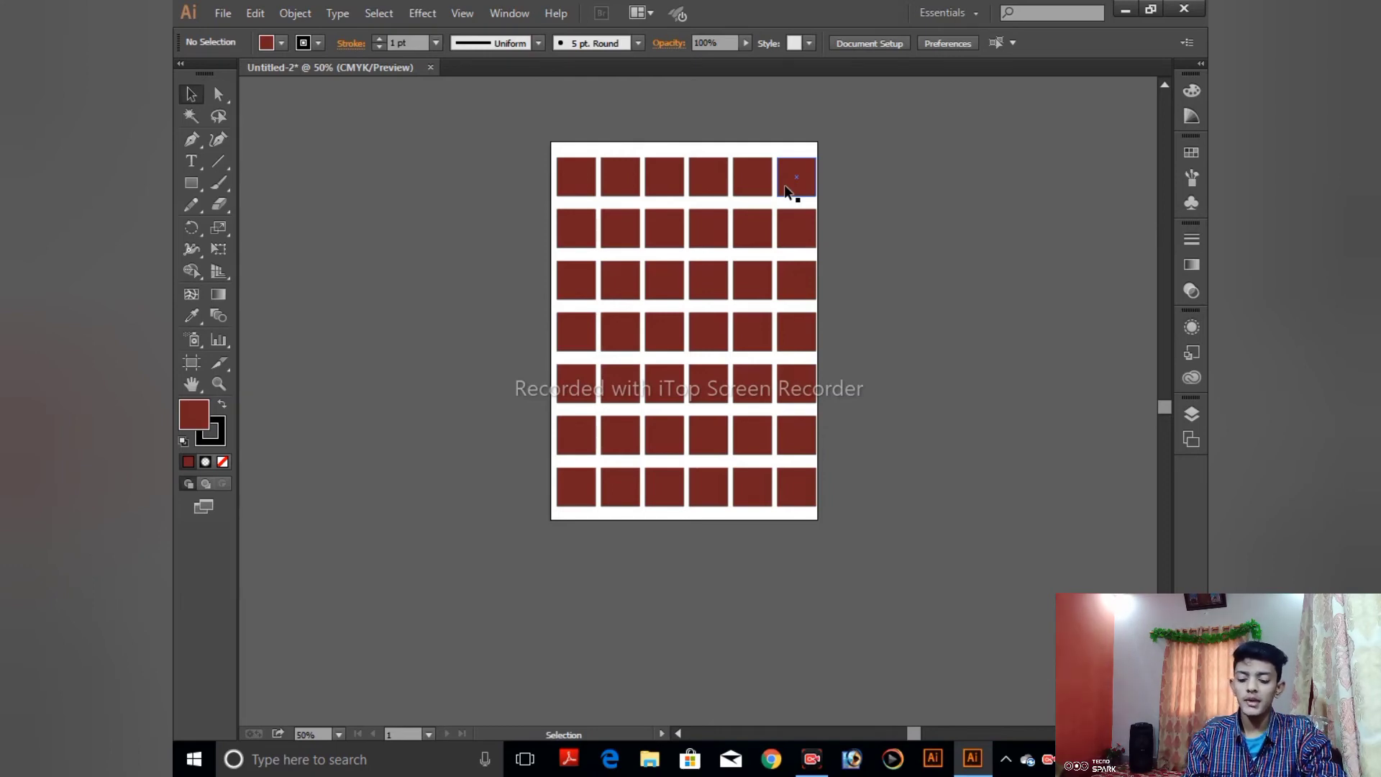
pyautogui.hotkey('ctrl', '+')
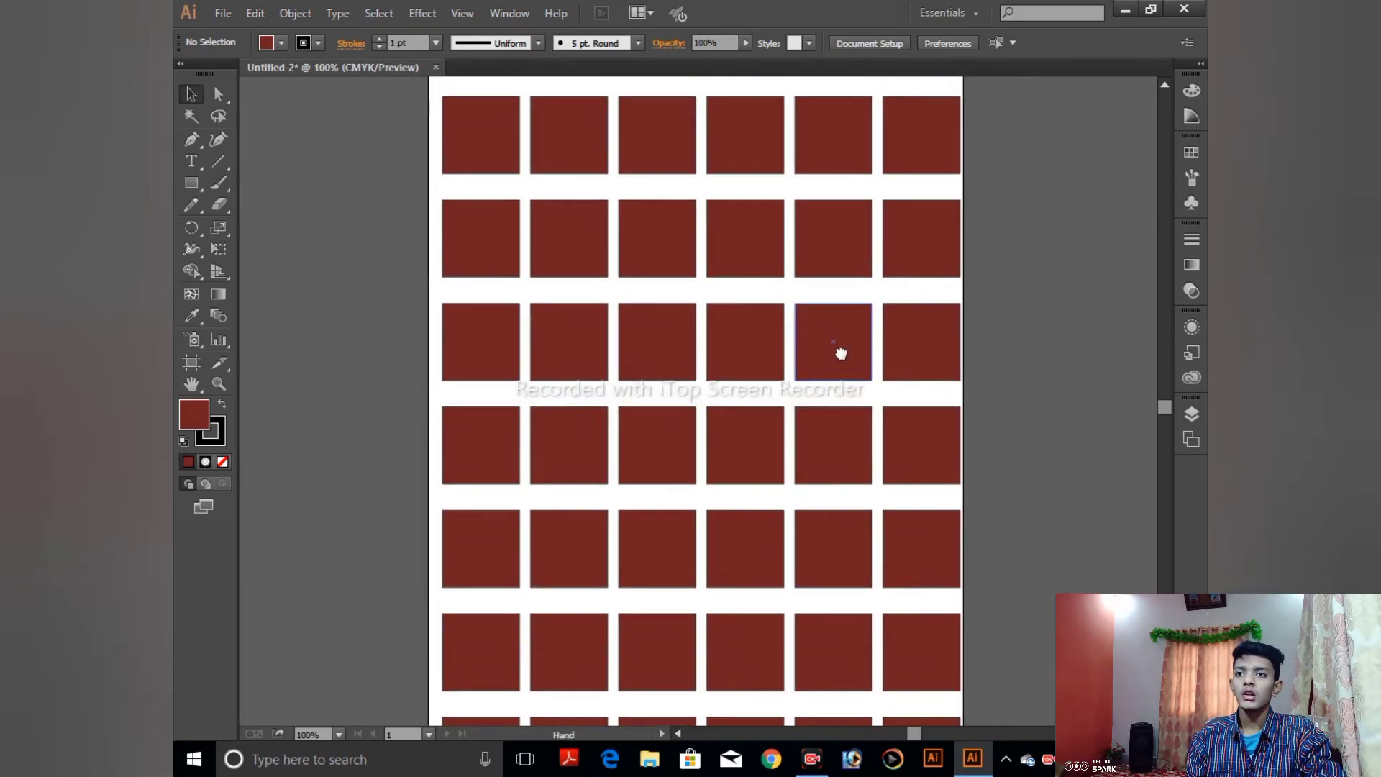
pyautogui.moveTo(841, 353); pyautogui.dragTo(835, 342)
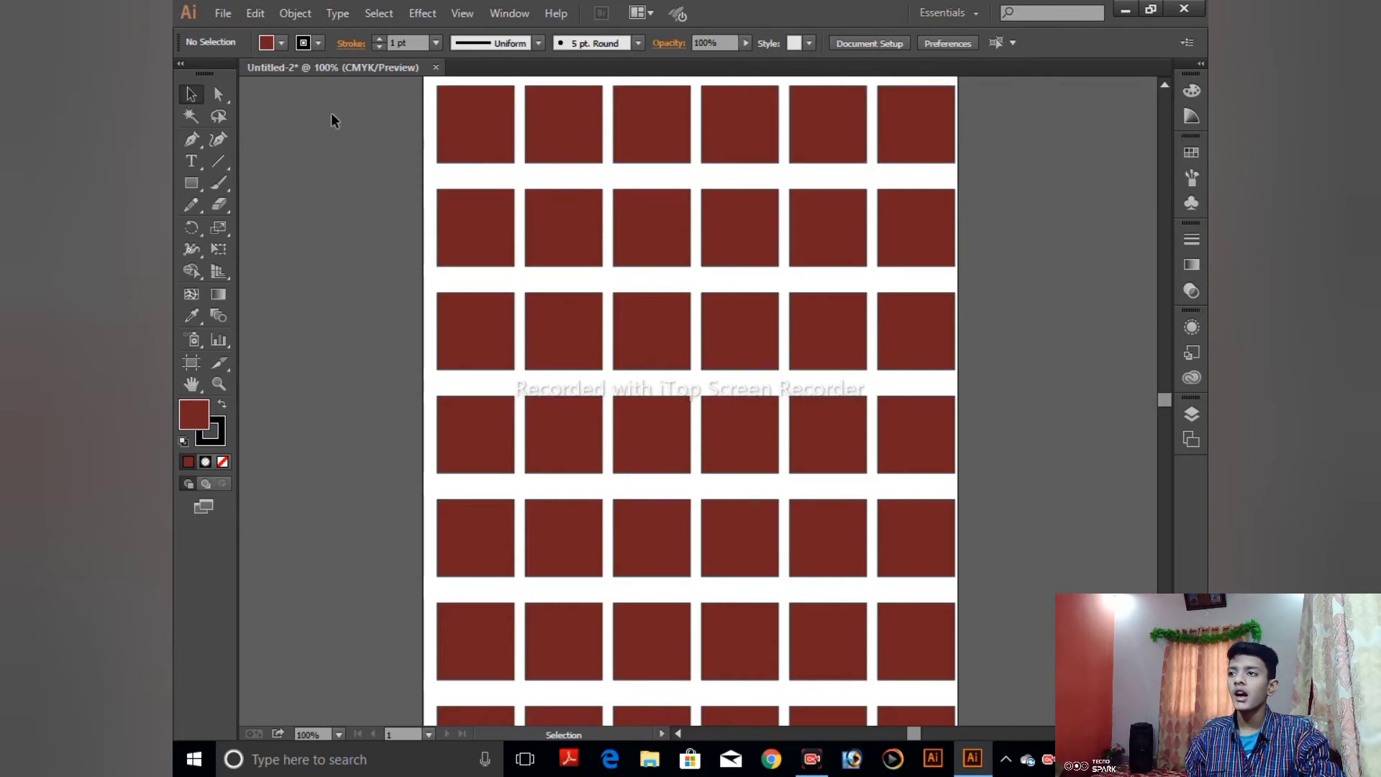
pyautogui.click(191, 118)
pyautogui.click(483, 124)
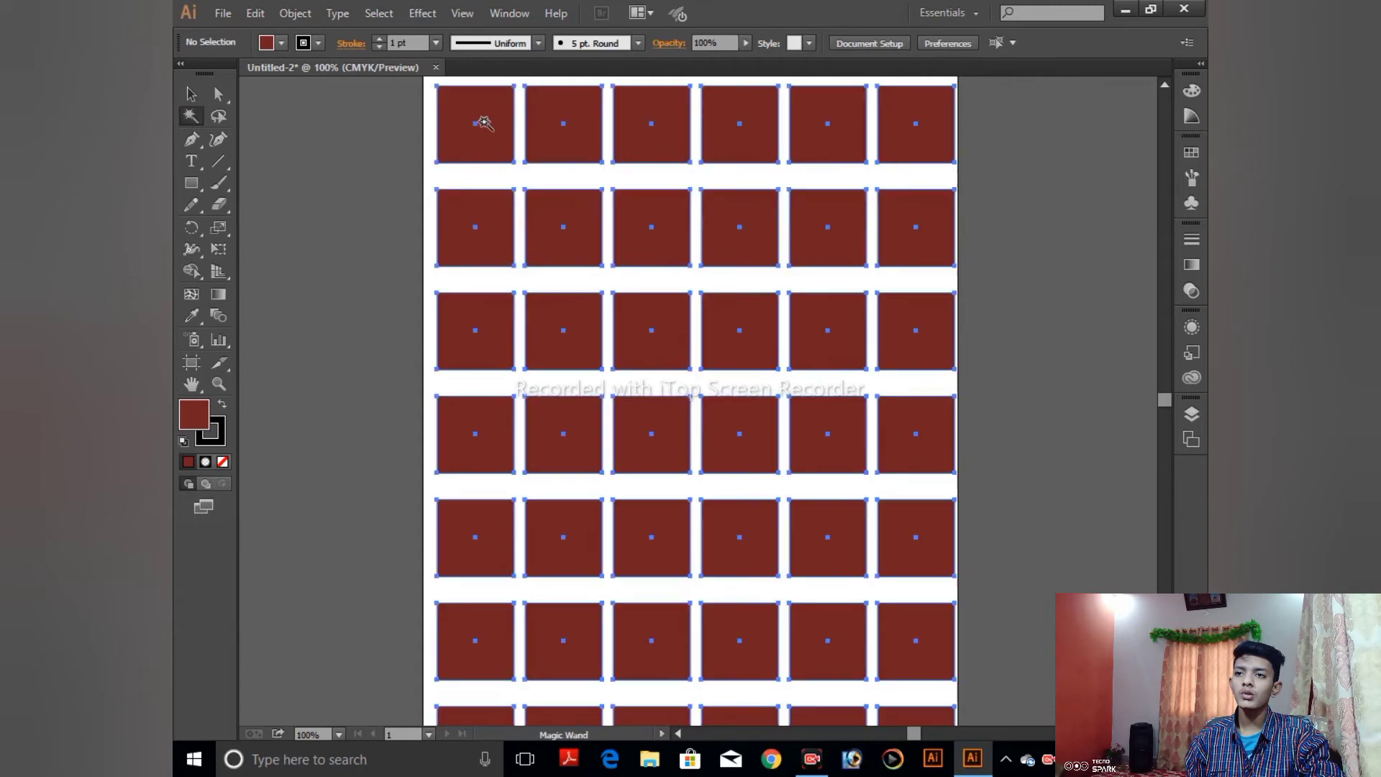
pyautogui.moveTo(696, 568)
pyautogui.mouseDown()
pyautogui.moveTo(702, 364)
pyautogui.moveTo(769, 568)
pyautogui.mouseUp()
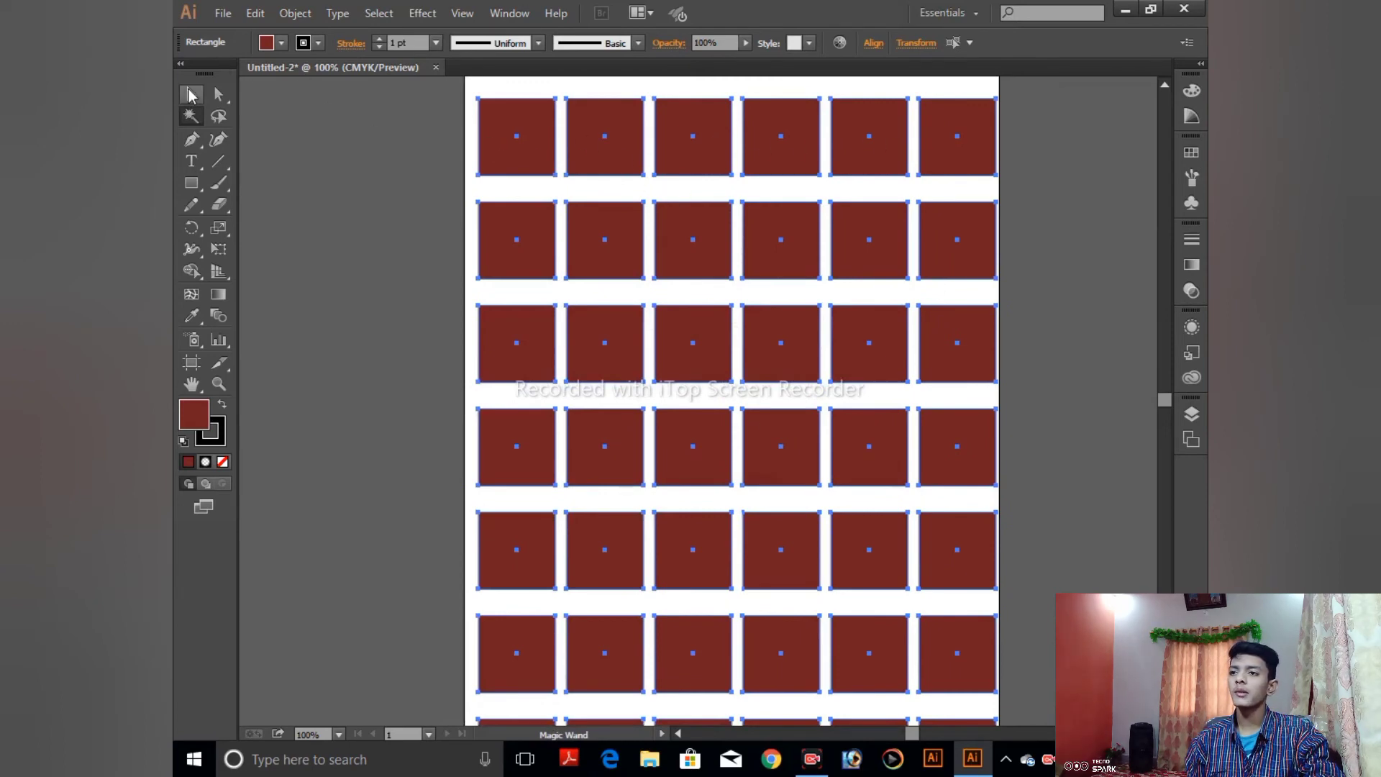
pyautogui.click(191, 94)
pyautogui.click(341, 185)
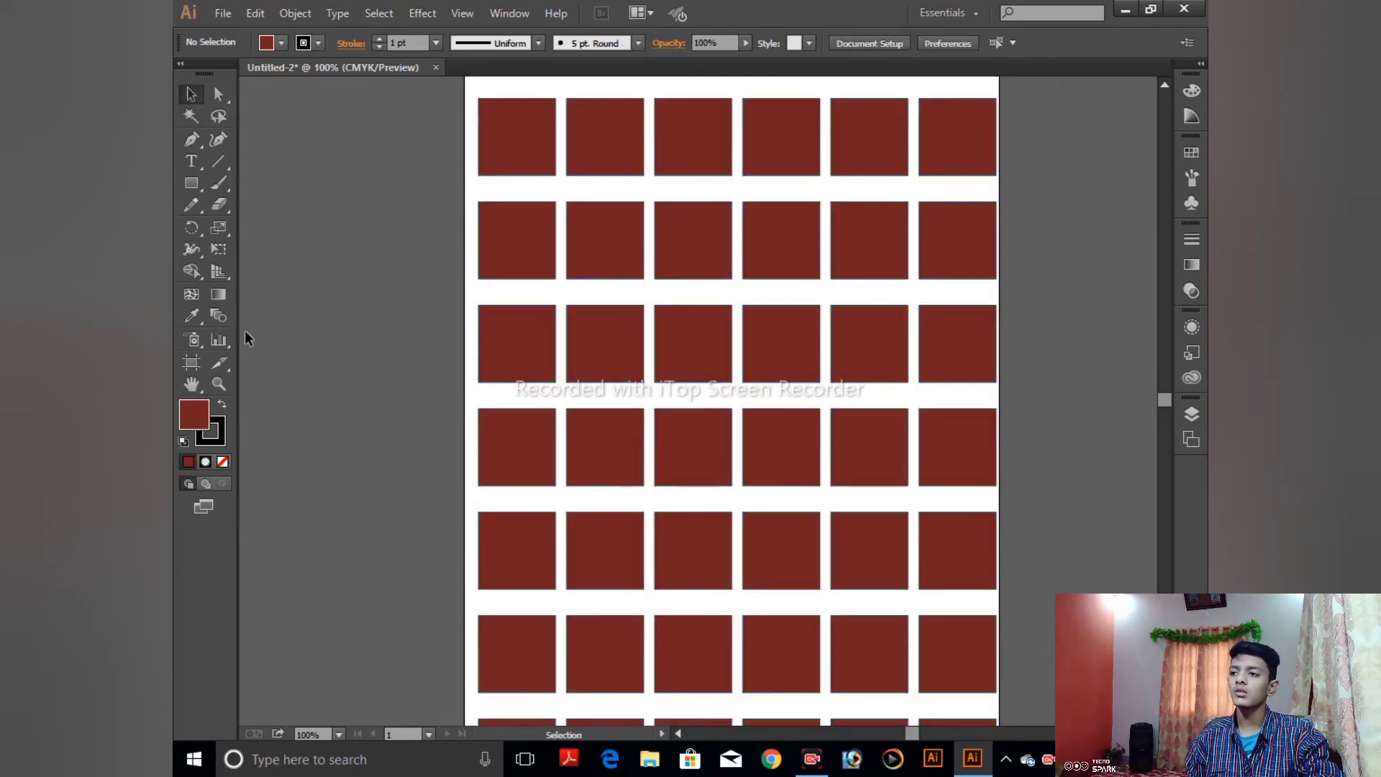
# - Begin Shift-selecting squares in the top two rows, then clear the selection
pyautogui.click(623, 134)
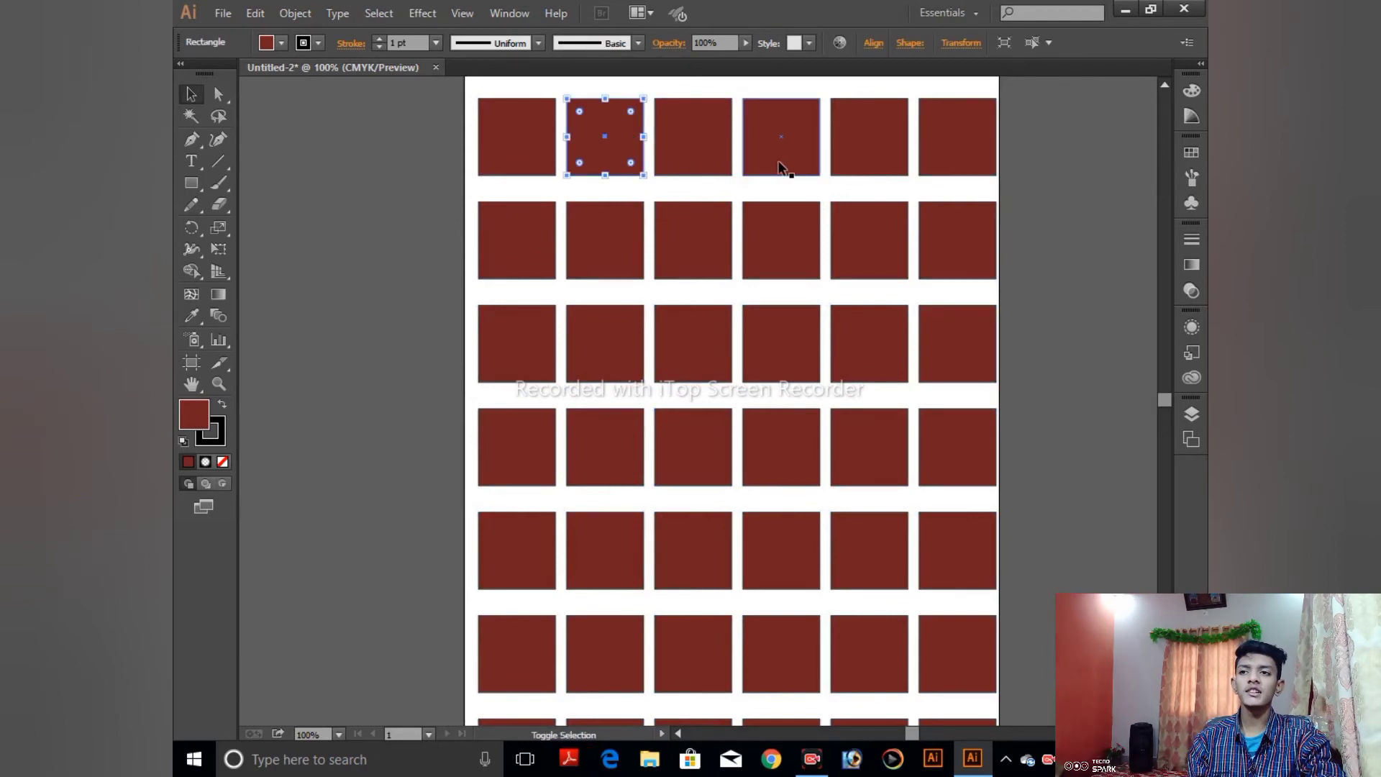
pyautogui.doubleClick(885, 161)
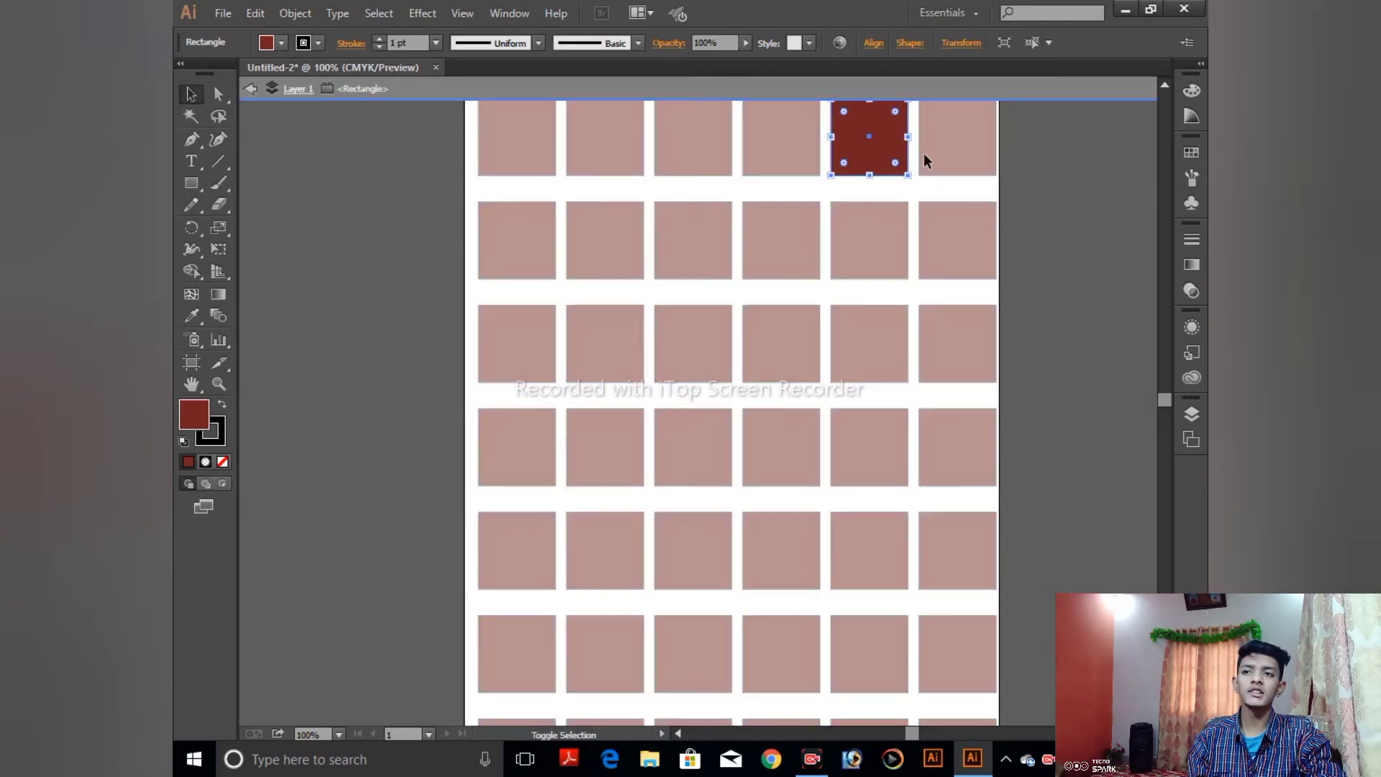
pyautogui.click(248, 90)
pyautogui.click(610, 140)
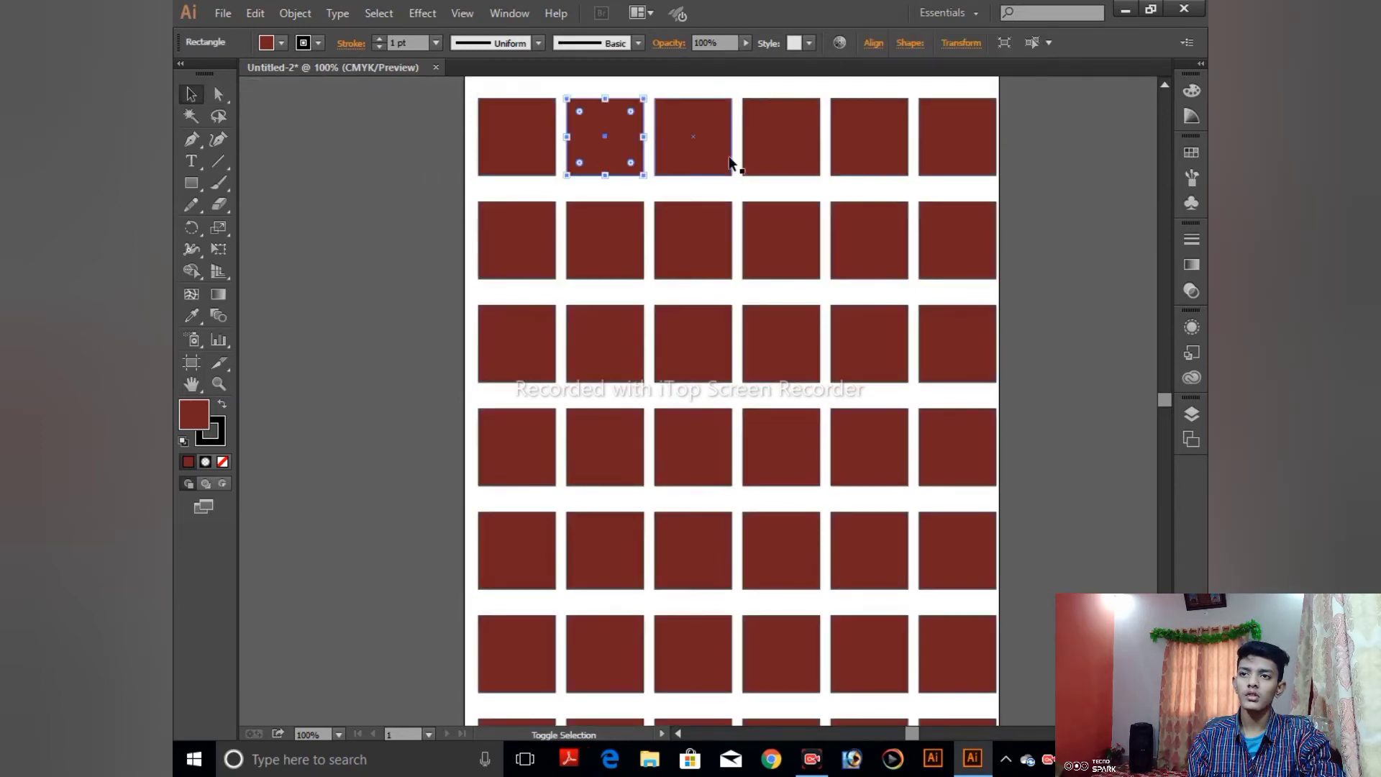
pyautogui.keyDown('shift'); pyautogui.click(783, 145); pyautogui.keyUp('shift')
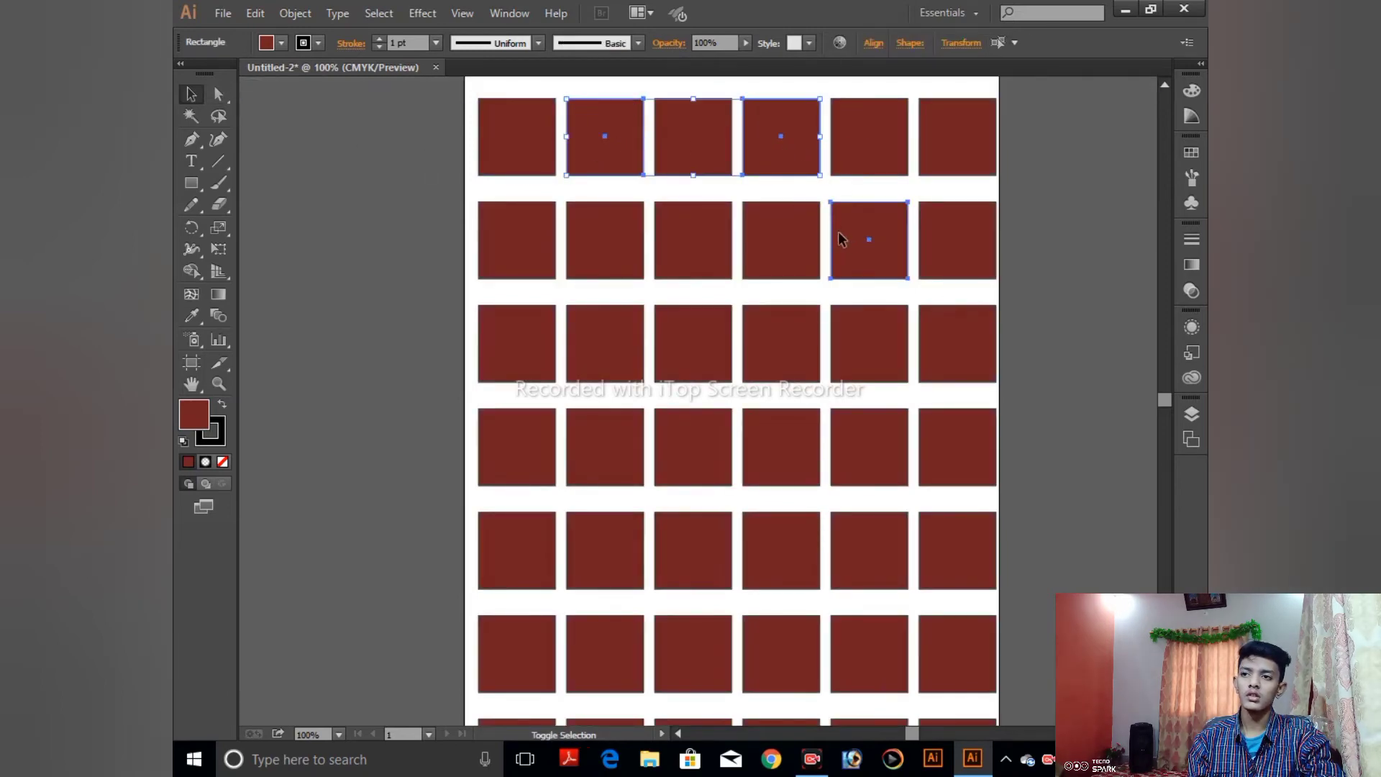
pyautogui.keyDown('shift'); pyautogui.click(641, 255); pyautogui.keyUp('shift')
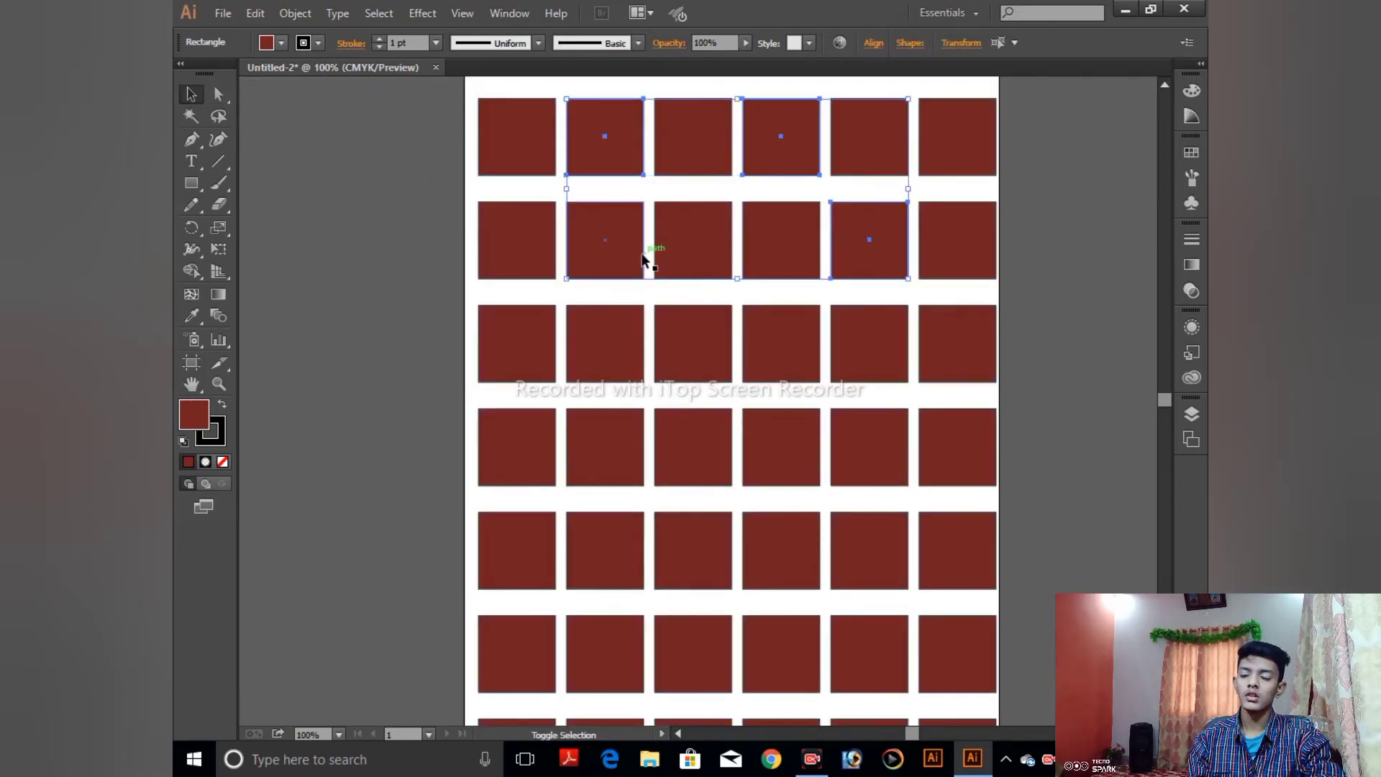
pyautogui.click(348, 214)
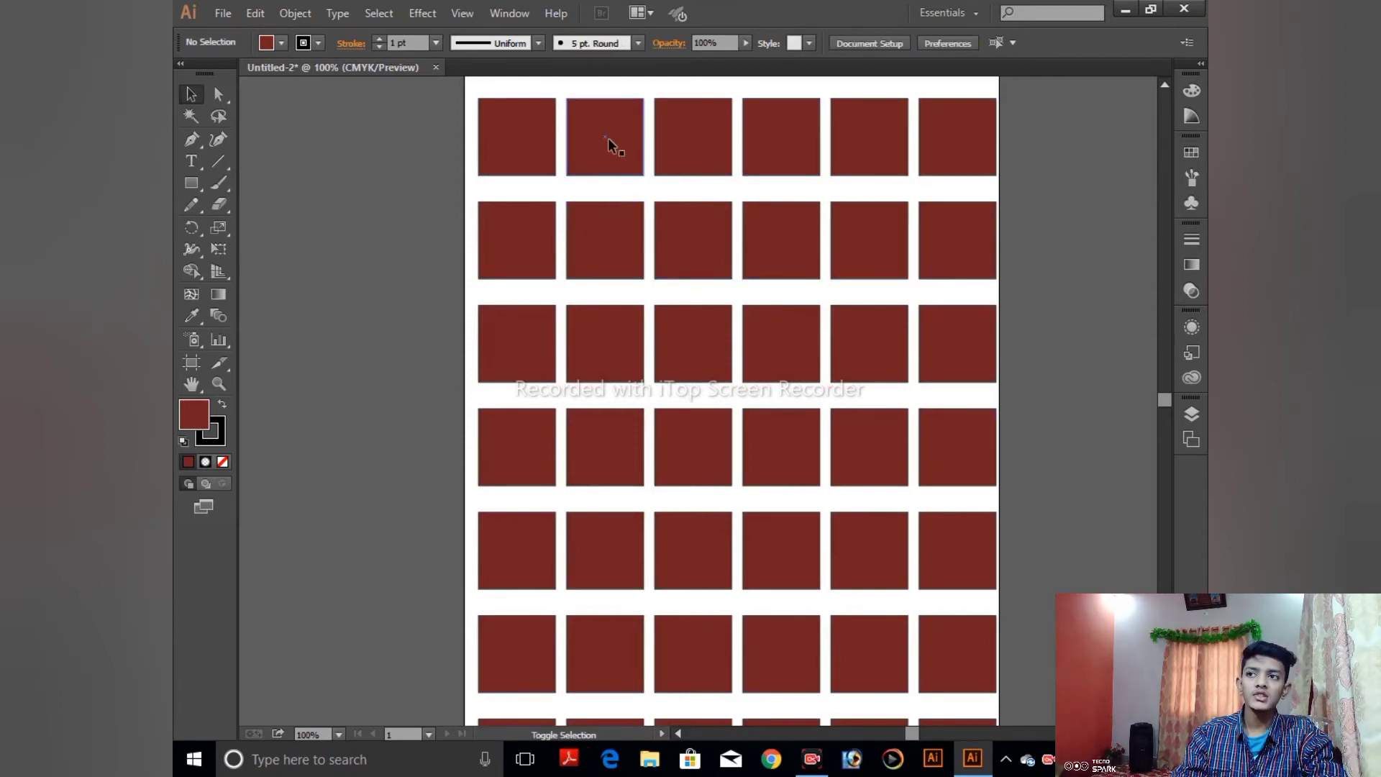
# - Shift-select a scattered set of squares across rows 1 to 4 of the grid
pyautogui.click(607, 247)
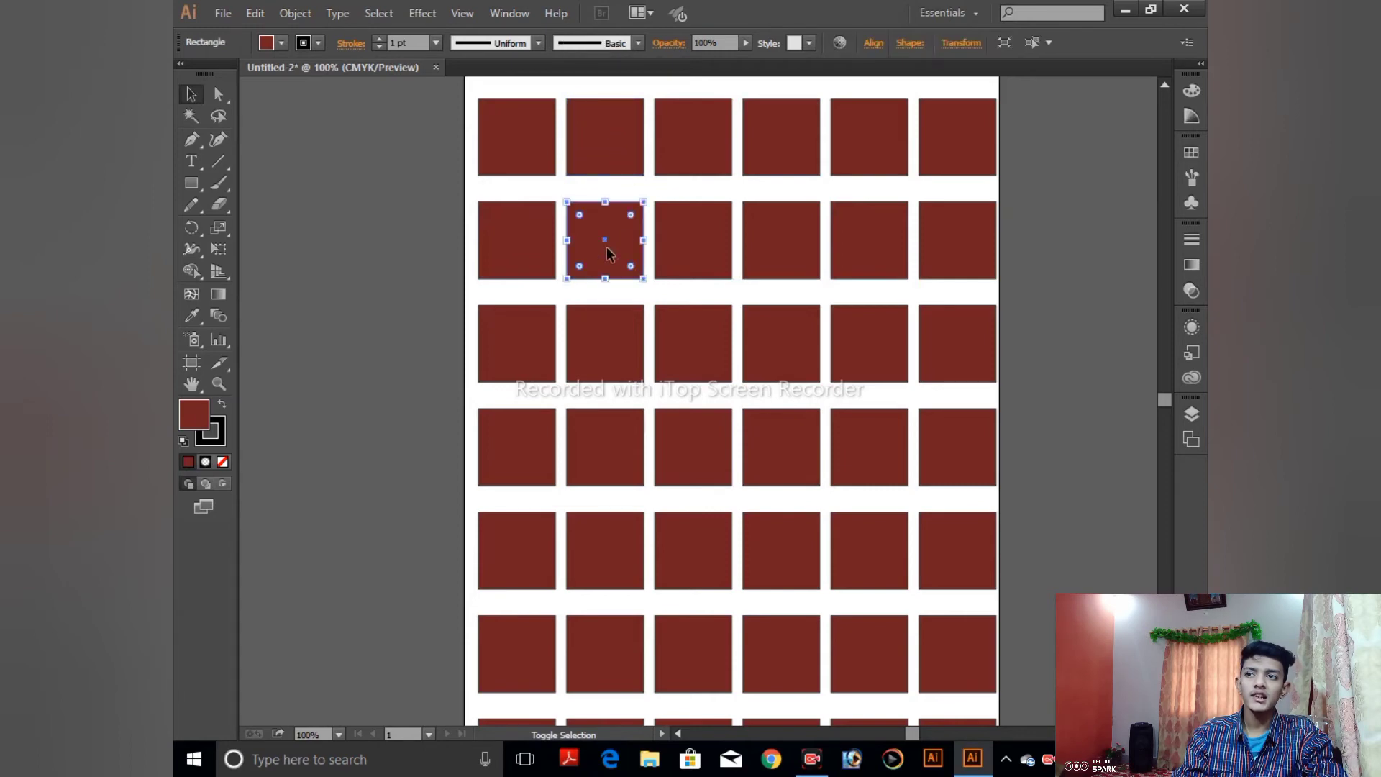
pyautogui.keyDown('shift'); pyautogui.click(687, 150); pyautogui.keyUp('shift')
pyautogui.keyDown('shift'); pyautogui.click(781, 230); pyautogui.keyUp('shift')
pyautogui.keyDown('shift'); pyautogui.click(866, 149); pyautogui.keyUp('shift')
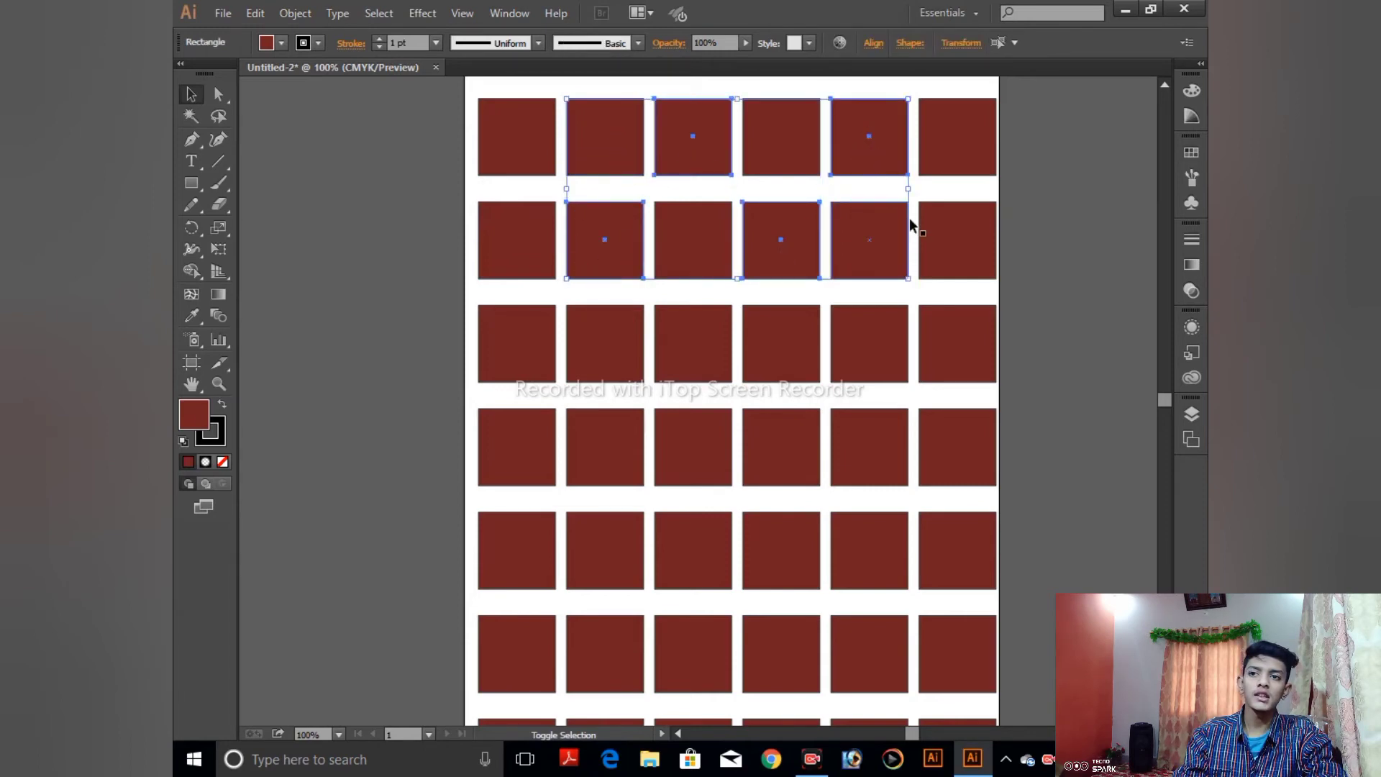
pyautogui.keyDown('shift'); pyautogui.click(950, 245); pyautogui.keyUp('shift')
pyautogui.keyDown('shift'); pyautogui.click(951, 461); pyautogui.keyUp('shift')
pyautogui.keyDown('shift'); pyautogui.click(879, 344); pyautogui.keyUp('shift')
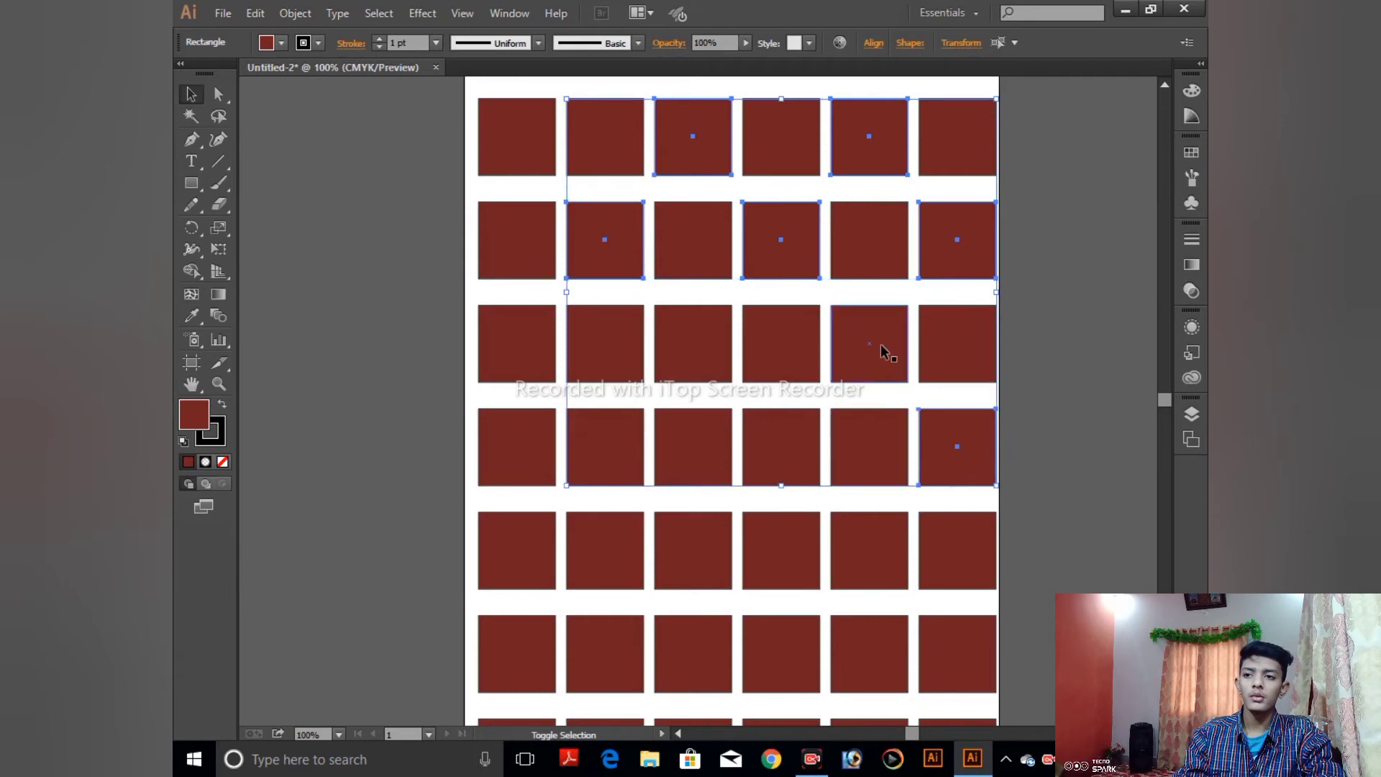
pyautogui.keyDown('shift'); pyautogui.click(760, 435); pyautogui.keyUp('shift')
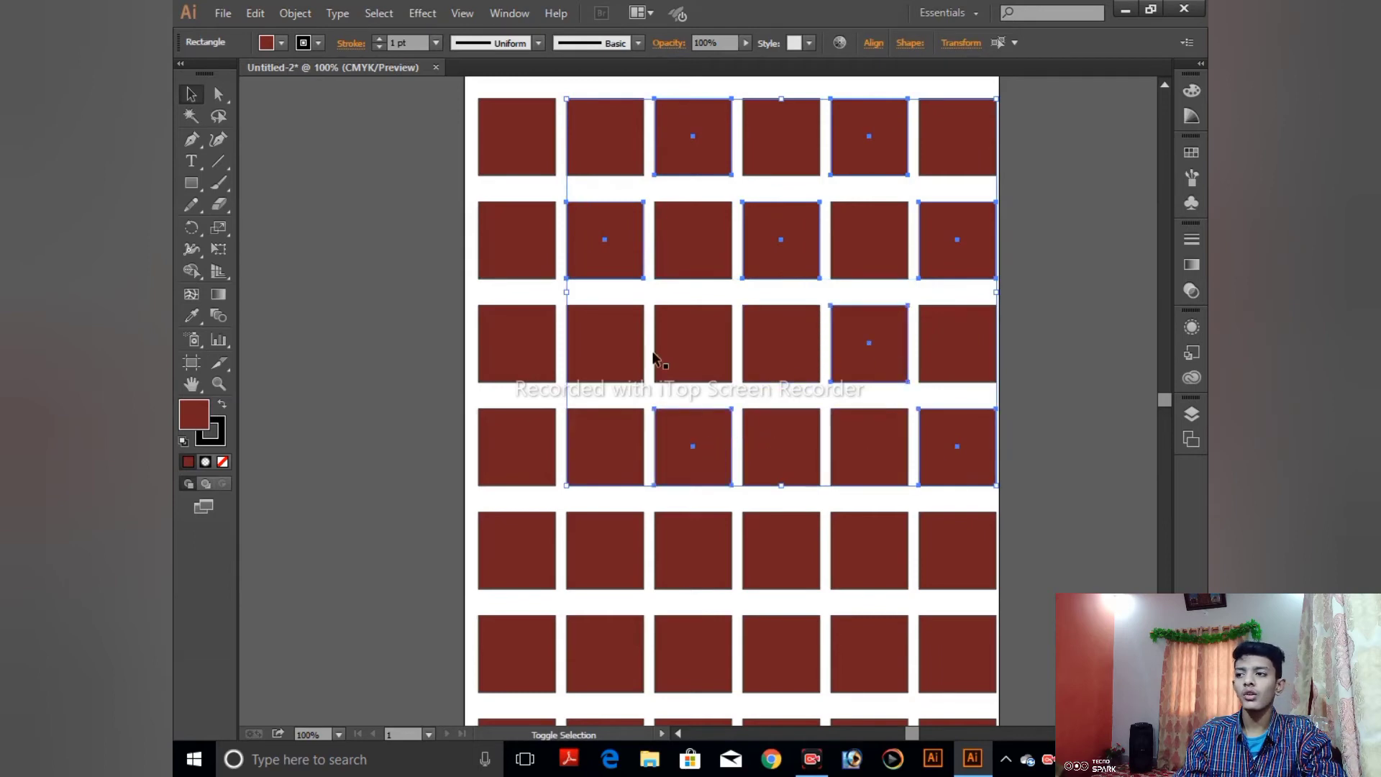
pyautogui.doubleClick(195, 412)
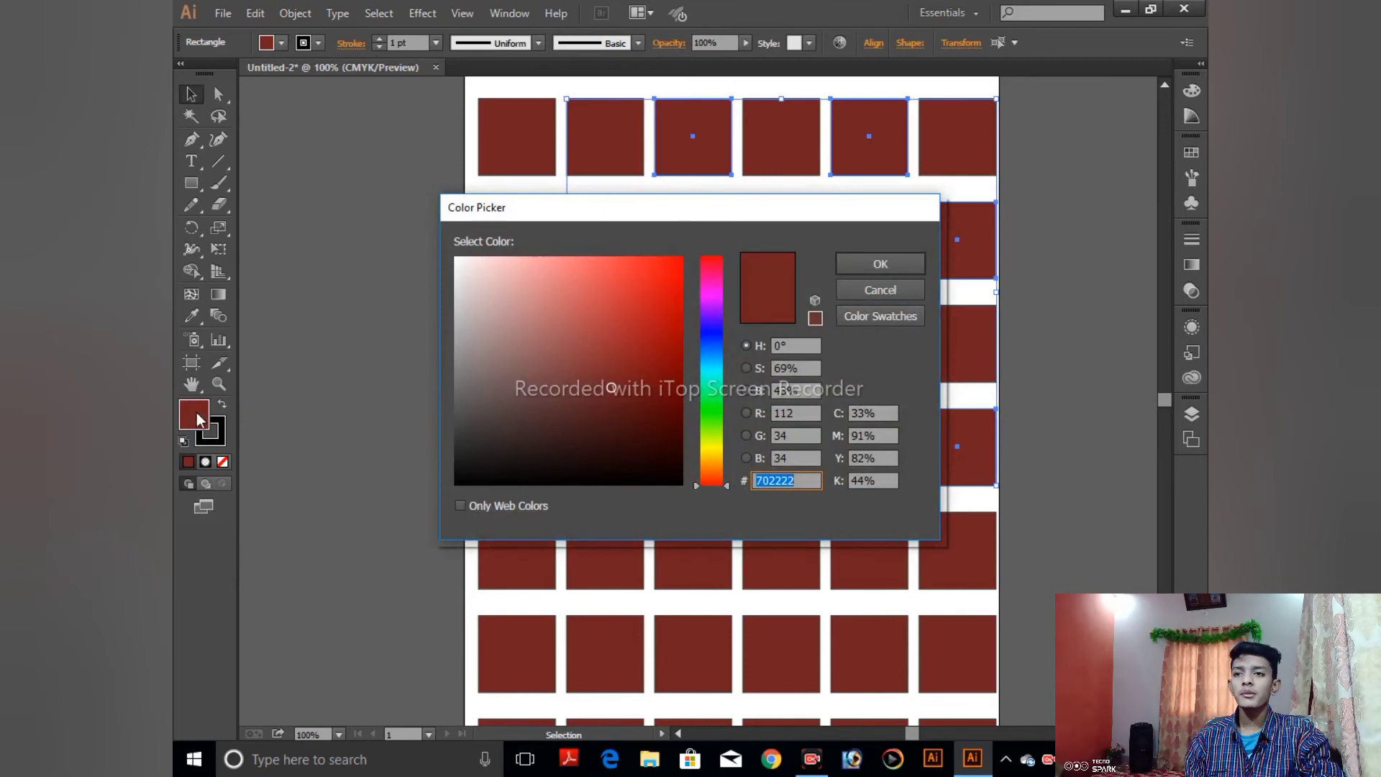
# - Fill the selected scattered squares with a green shade from the Color Picker
pyautogui.click(839, 288)
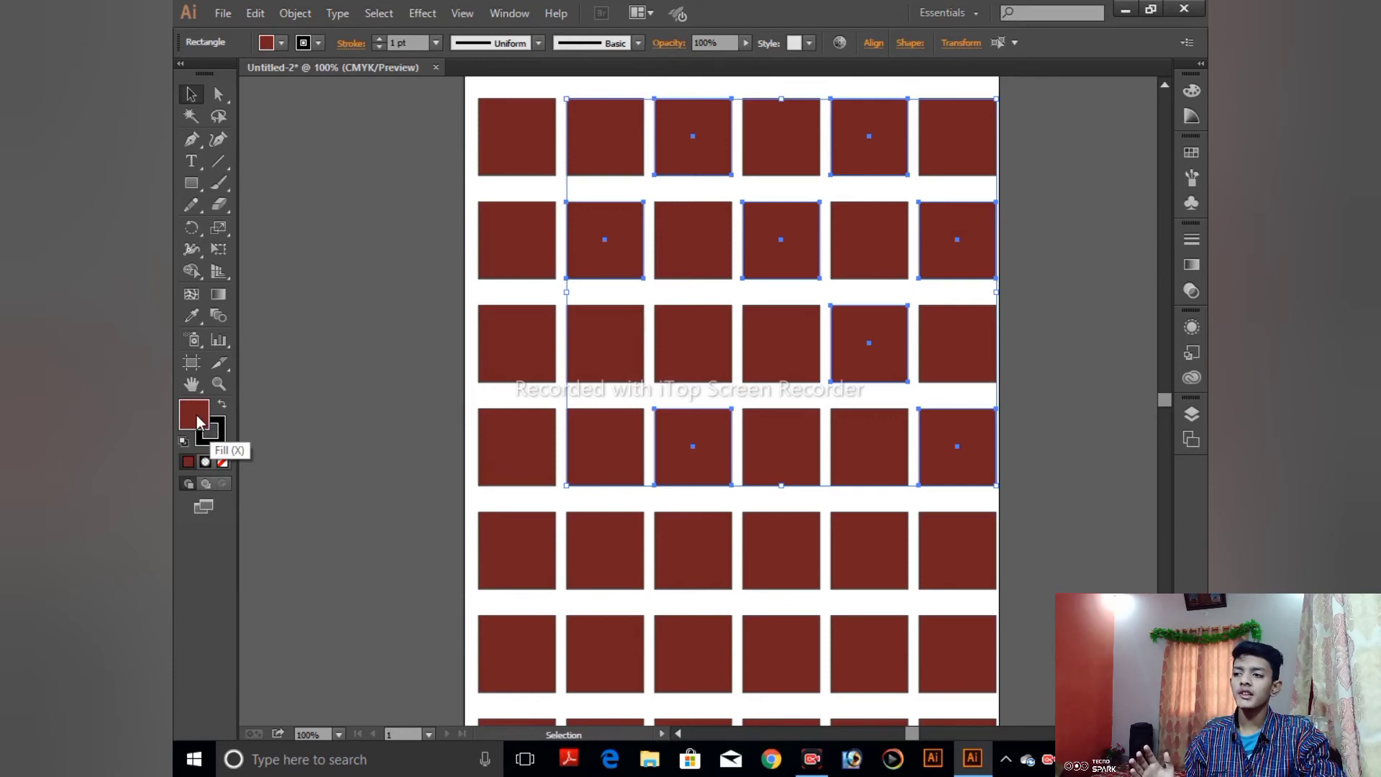
pyautogui.doubleClick(196, 416)
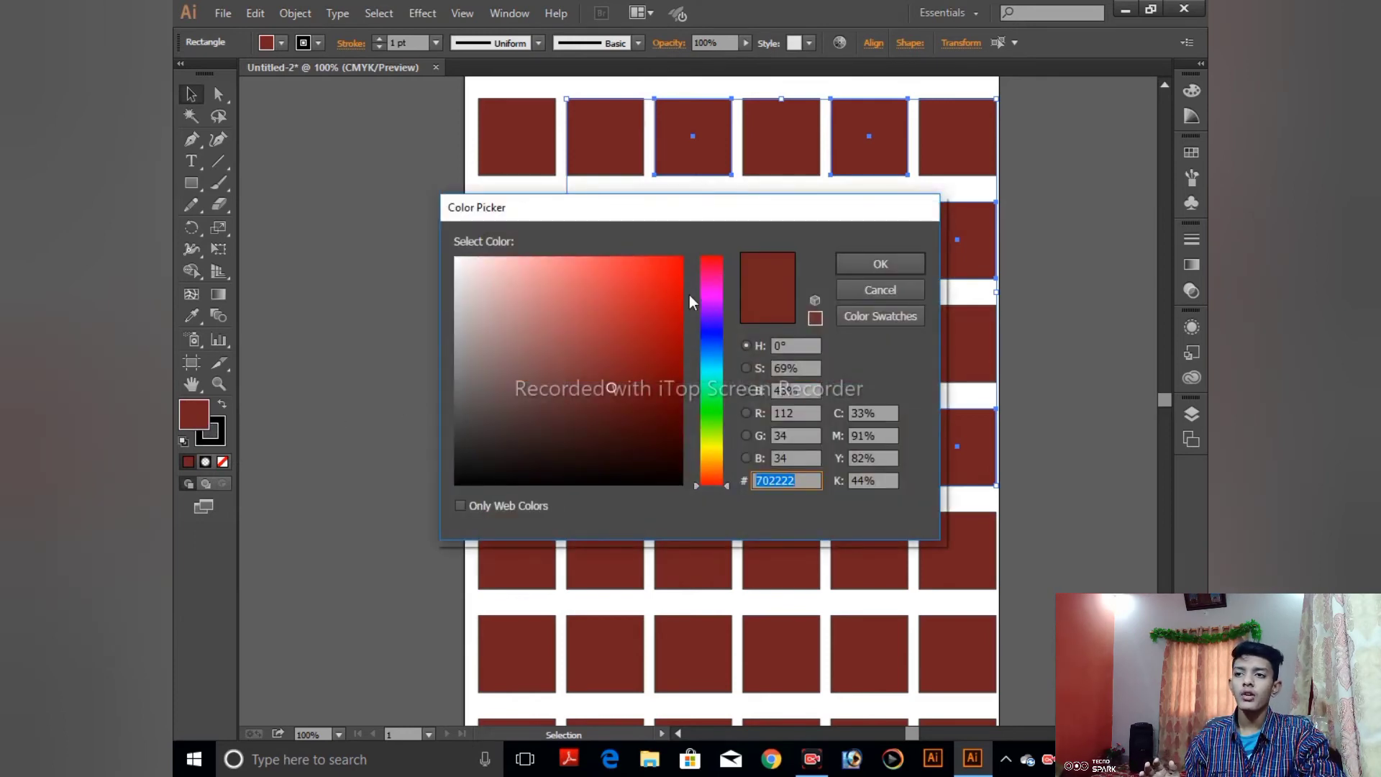
pyautogui.moveTo(712, 302); pyautogui.dragTo(712, 435)
pyautogui.click(641, 351)
pyautogui.click(870, 272)
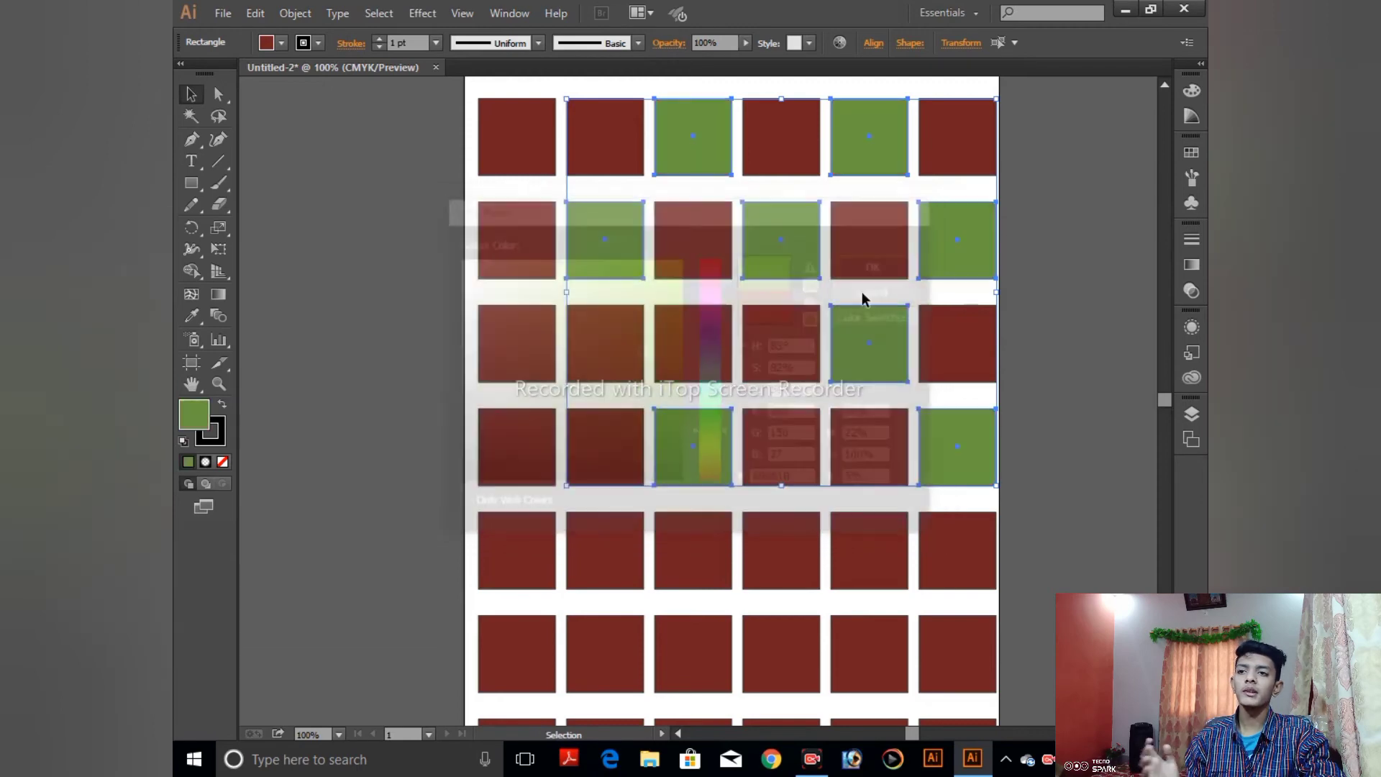
# - Undo the accidental move and the green fill, returning the squares to dark red
pyautogui.scroll(-3, 858, 525)
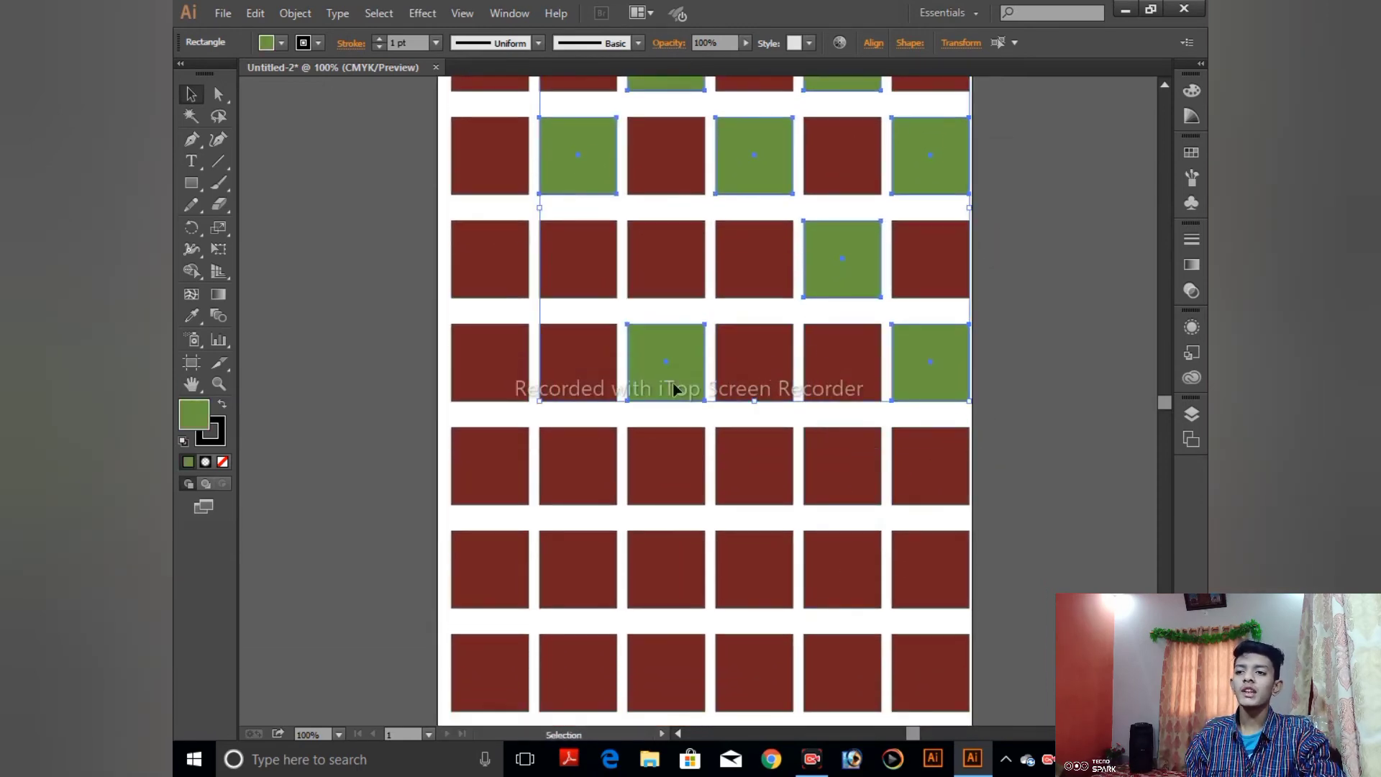
pyautogui.moveTo(674, 388); pyautogui.dragTo(722, 368)
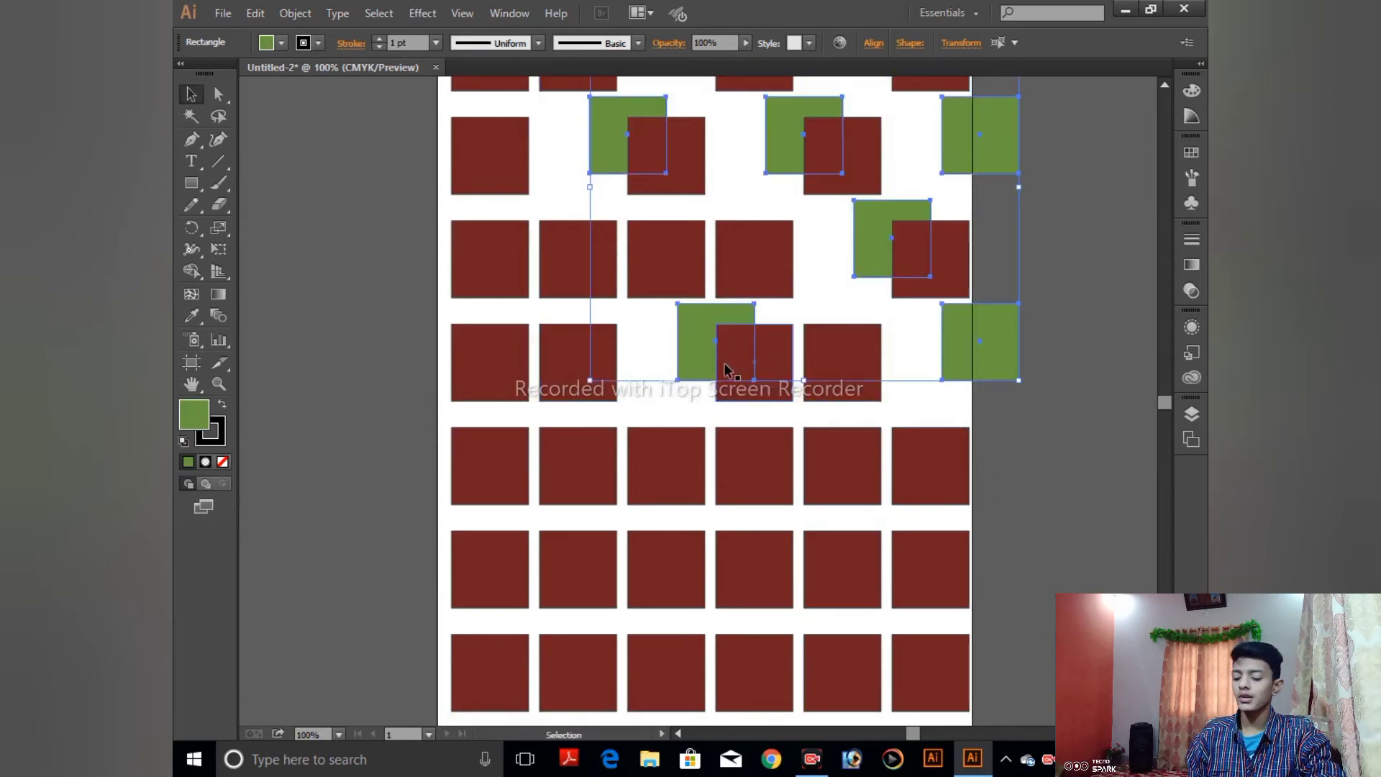
pyautogui.hotkey('ctrl', 'z')
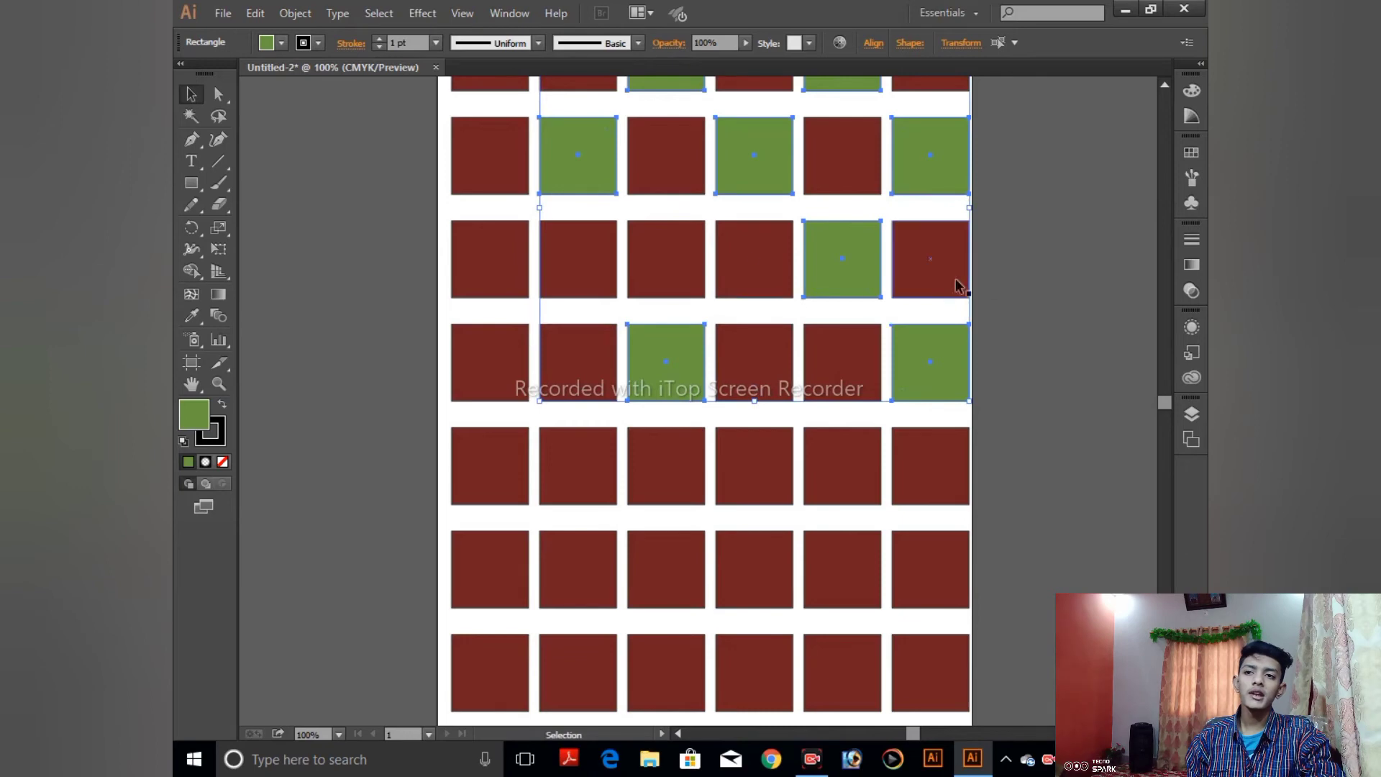
pyautogui.click(361, 309)
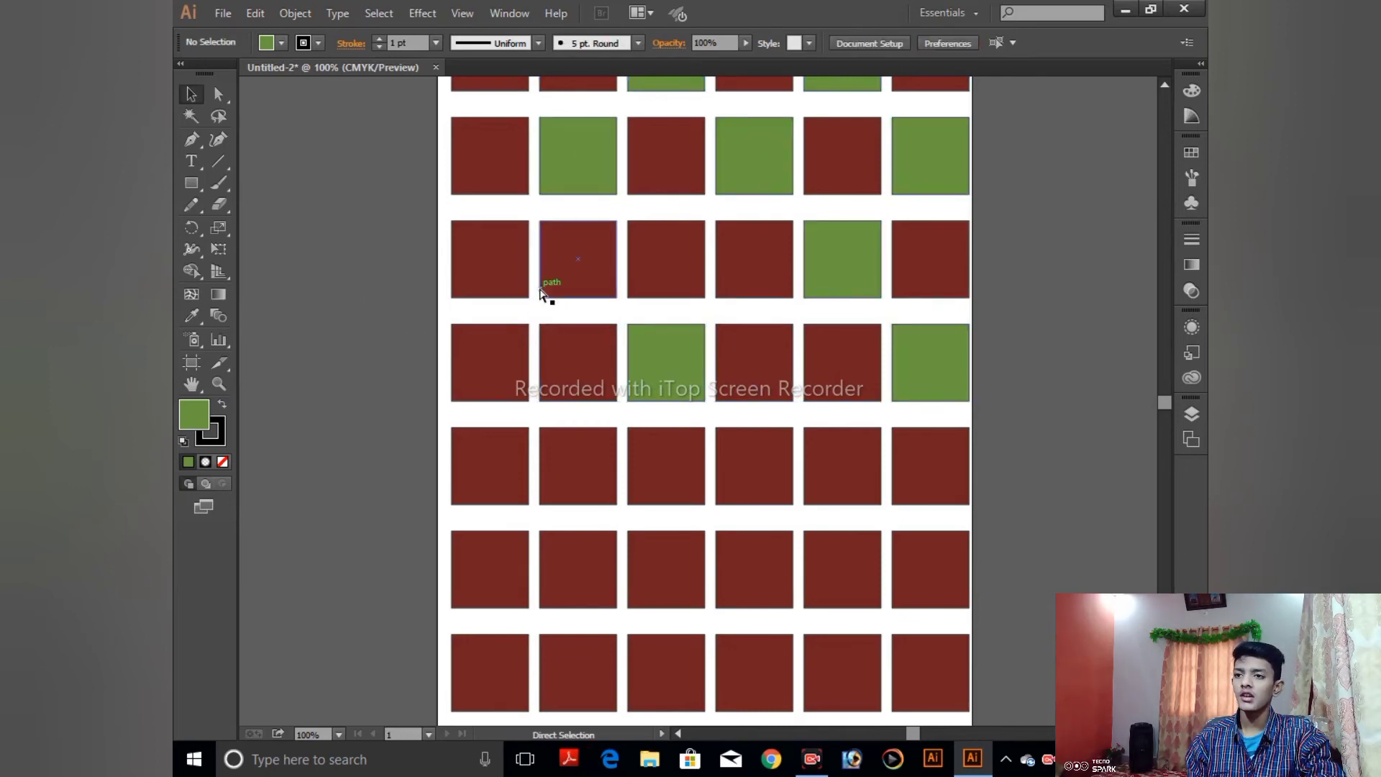
pyautogui.hotkey('ctrl', 'z')
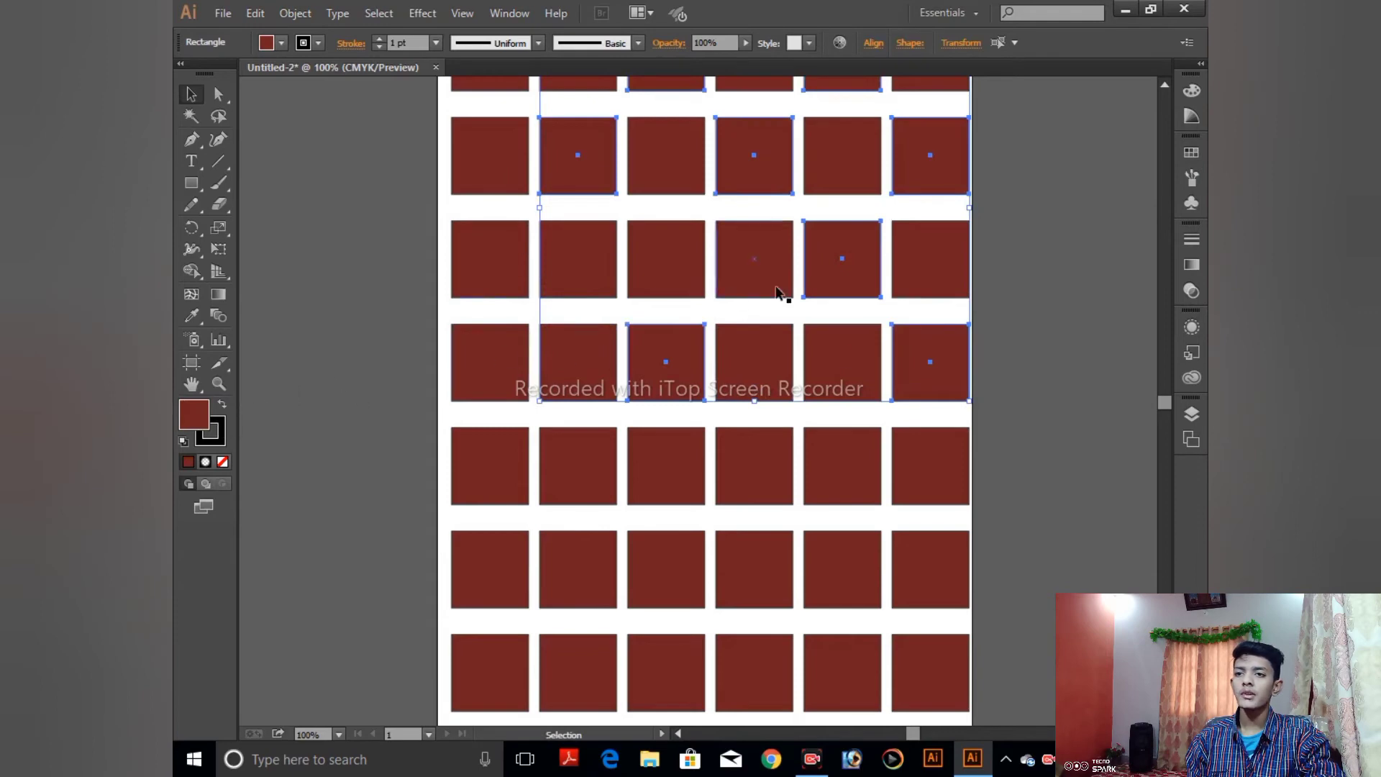
# - Fill the seven scattered selected squares with a brighter red, then deselect
pyautogui.doubleClick(192, 414)
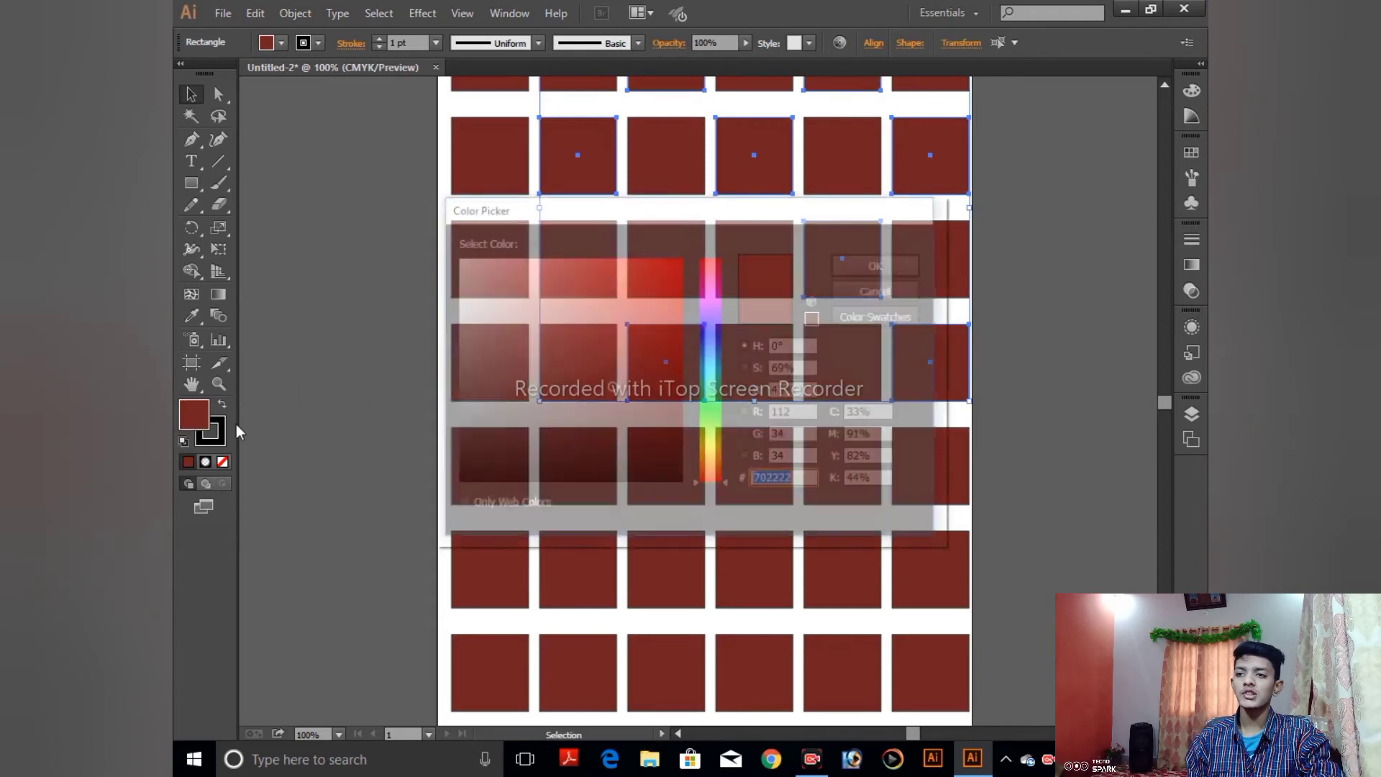
pyautogui.click(634, 330)
pyautogui.click(863, 272)
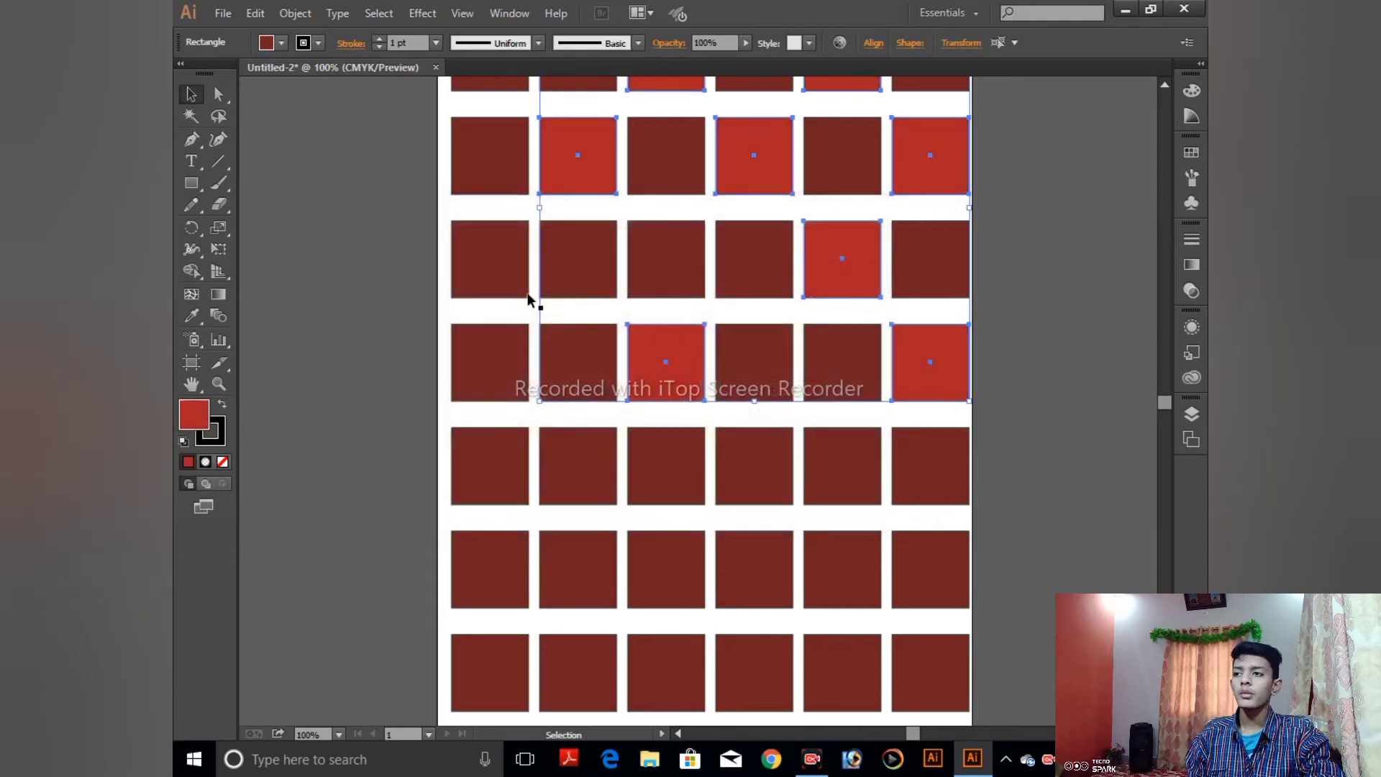
pyautogui.click(330, 228)
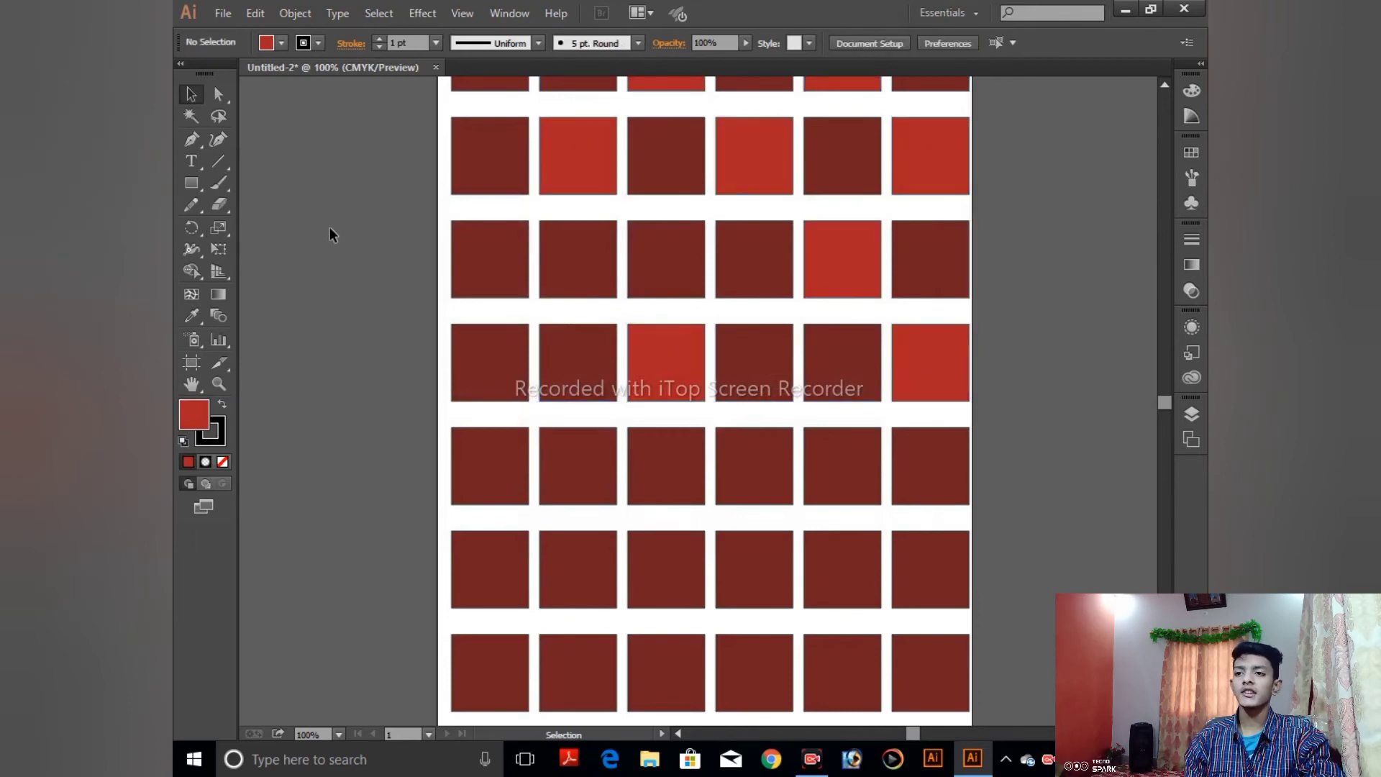
pyautogui.moveTo(624, 454); pyautogui.dragTo(617, 413)
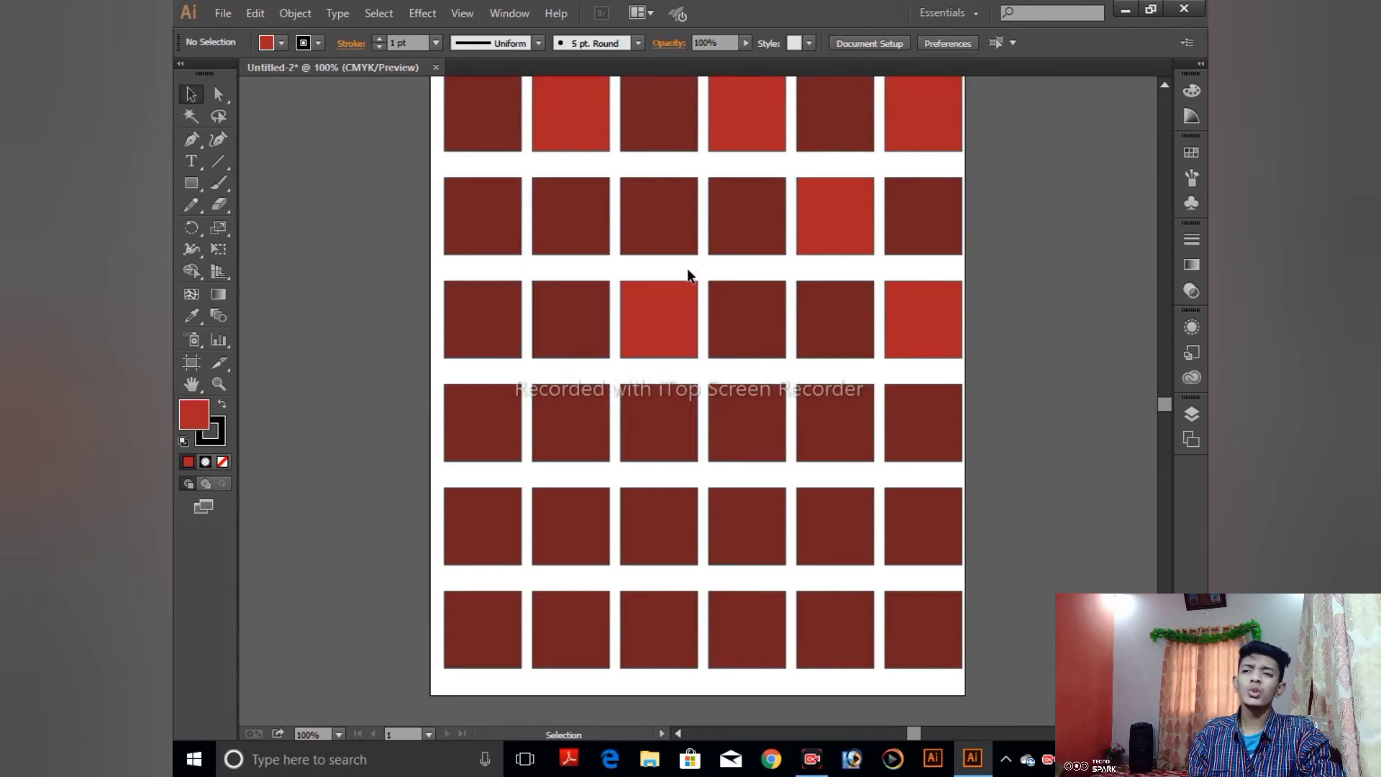
# - Shift-select the scattered dark red squares across rows 2 to 5
pyautogui.click(730, 232)
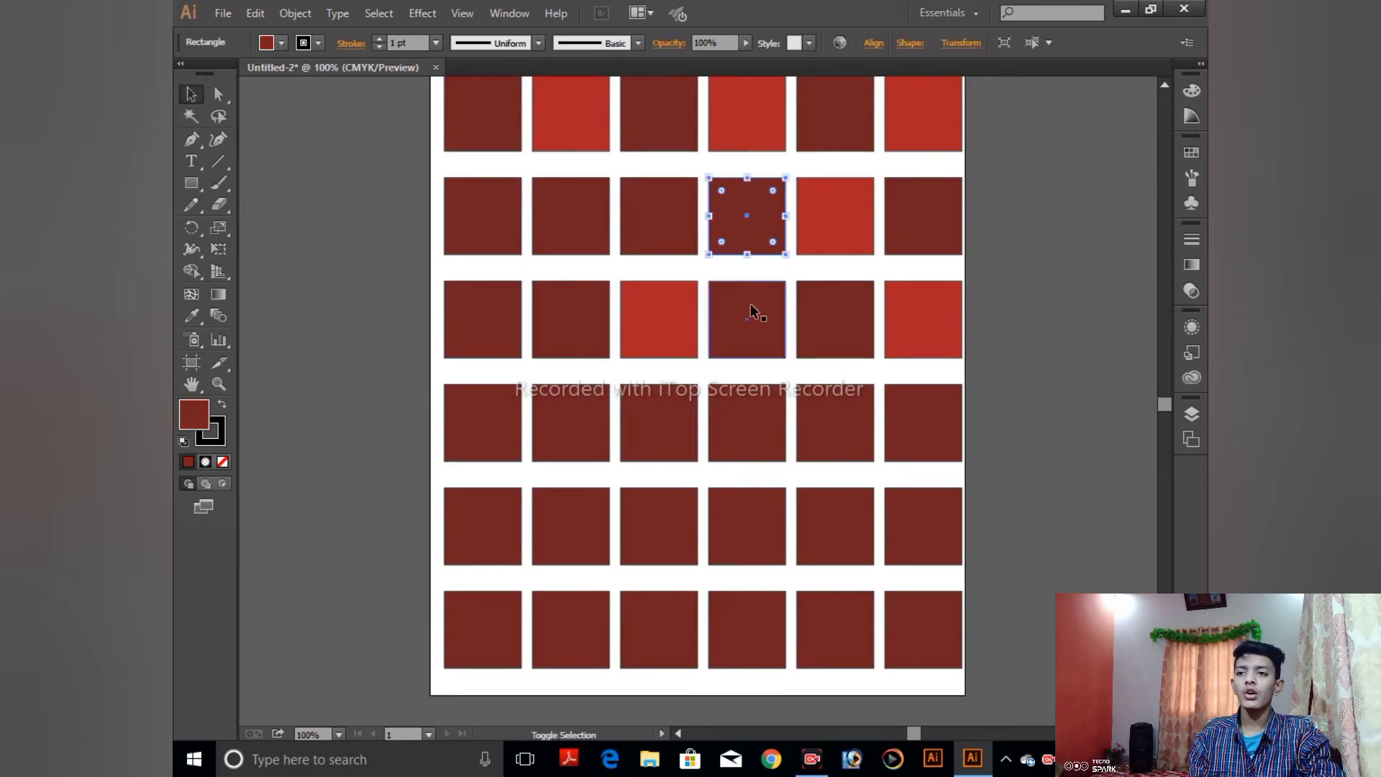
pyautogui.keyDown('shift'); pyautogui.click(753, 309); pyautogui.keyUp('shift')
pyautogui.keyDown('shift'); pyautogui.click(761, 395); pyautogui.keyUp('shift')
pyautogui.keyDown('shift'); pyautogui.click(658, 432); pyautogui.keyUp('shift')
pyautogui.keyDown('shift'); pyautogui.click(572, 428); pyautogui.keyUp('shift')
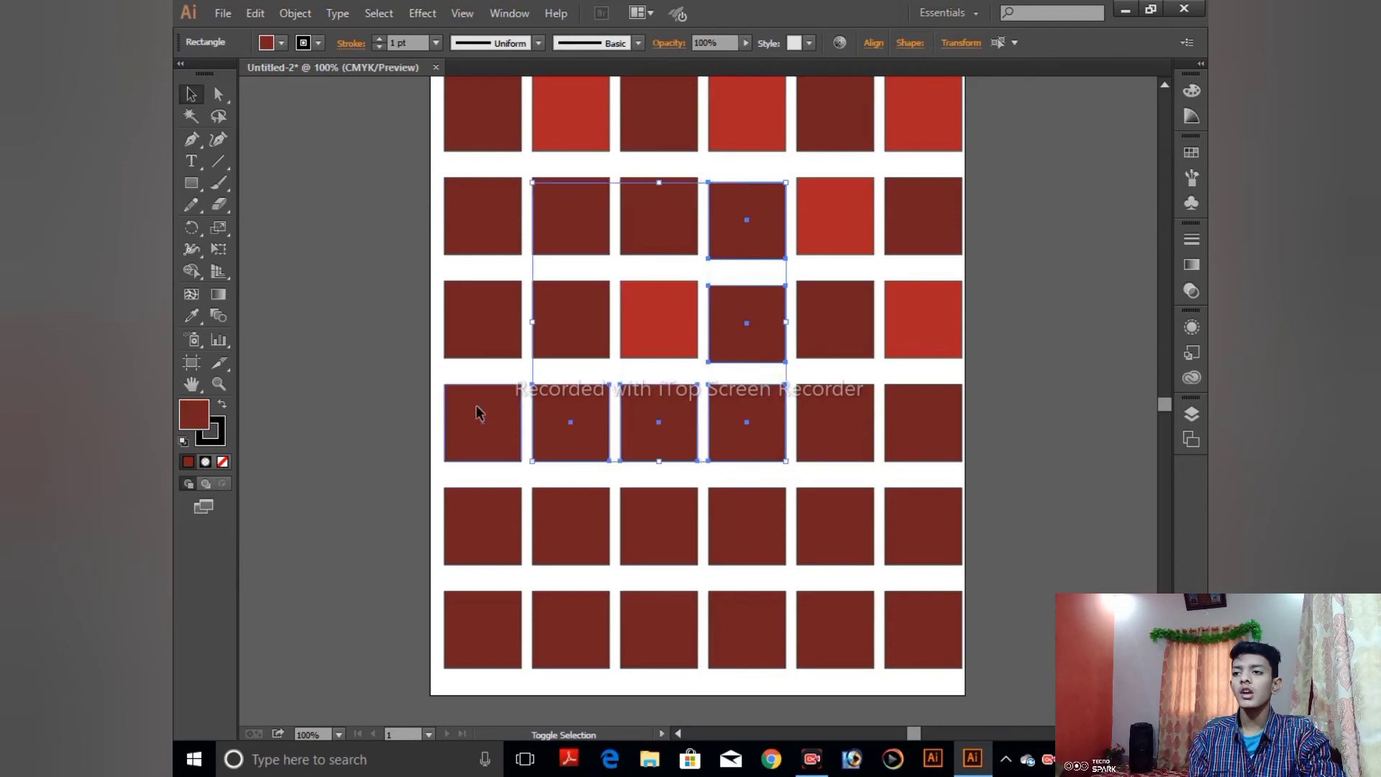
pyautogui.keyDown('shift'); pyautogui.click(489, 417); pyautogui.keyUp('shift')
pyautogui.keyDown('shift'); pyautogui.click(518, 246); pyautogui.keyUp('shift')
pyautogui.keyDown('shift'); pyautogui.click(576, 241); pyautogui.keyUp('shift')
pyautogui.keyDown('shift'); pyautogui.click(672, 509); pyautogui.keyUp('shift')
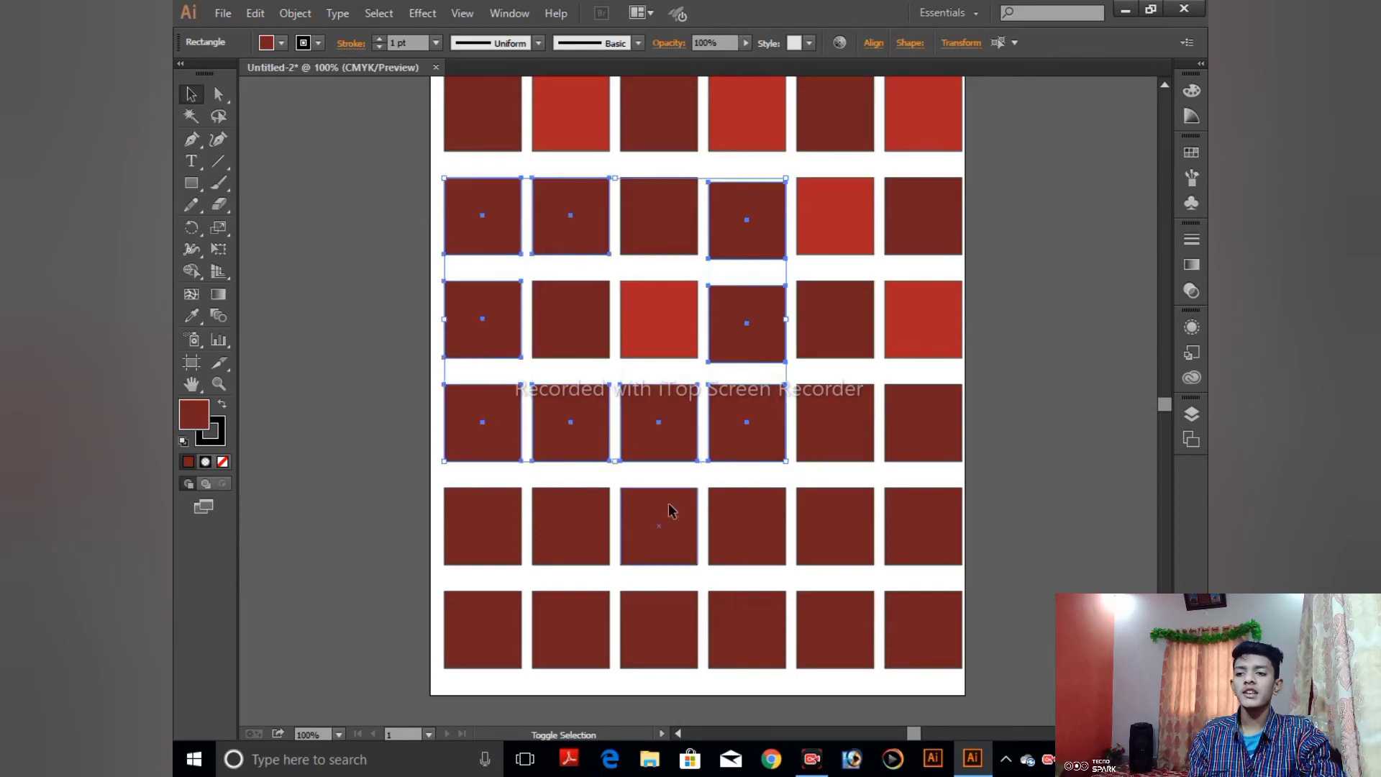
pyautogui.keyDown('shift'); pyautogui.click(733, 546); pyautogui.keyUp('shift')
pyautogui.keyDown('shift'); pyautogui.click(907, 554); pyautogui.keyUp('shift')
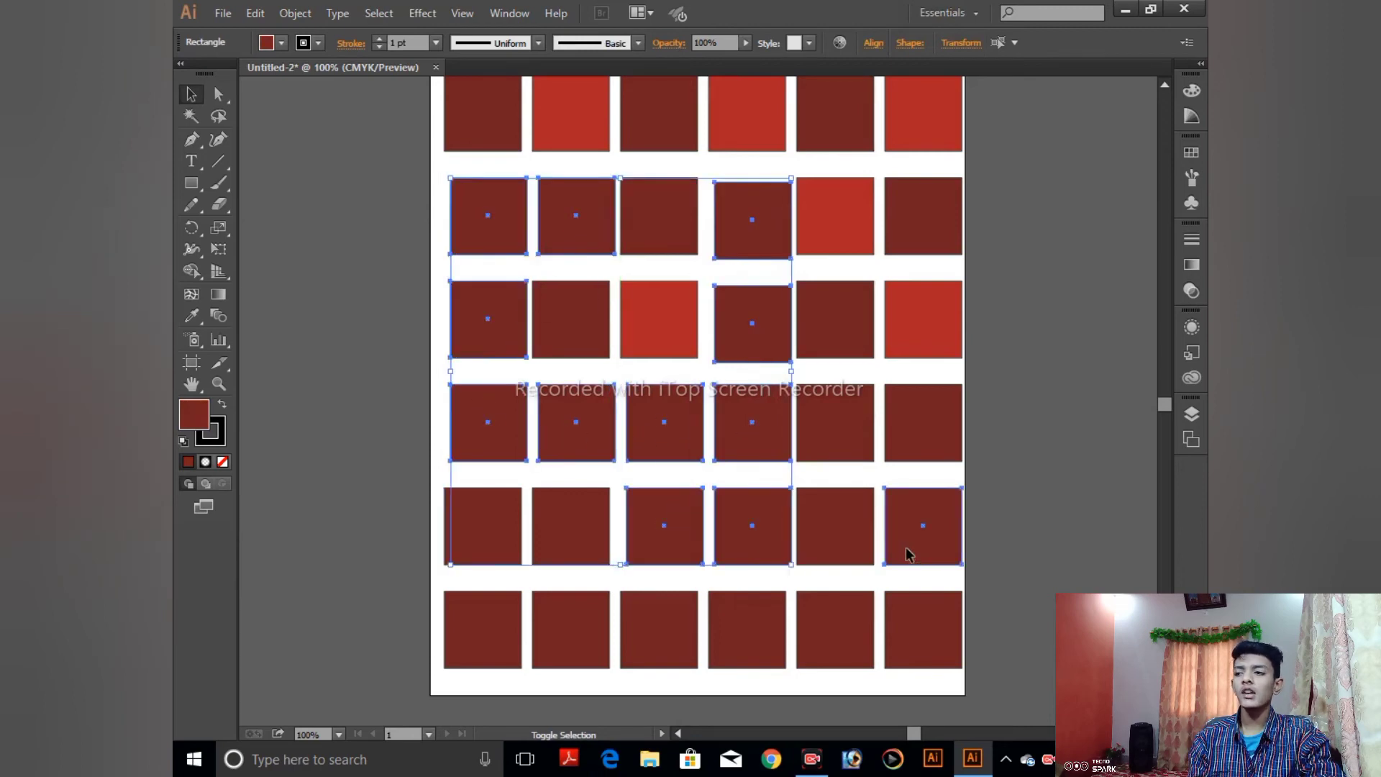
# - Fill the selected squares with light pink CC7A7A, deselect, and zoom out
pyautogui.doubleClick(203, 408)
pyautogui.moveTo(615, 375); pyautogui.dragTo(545, 302)
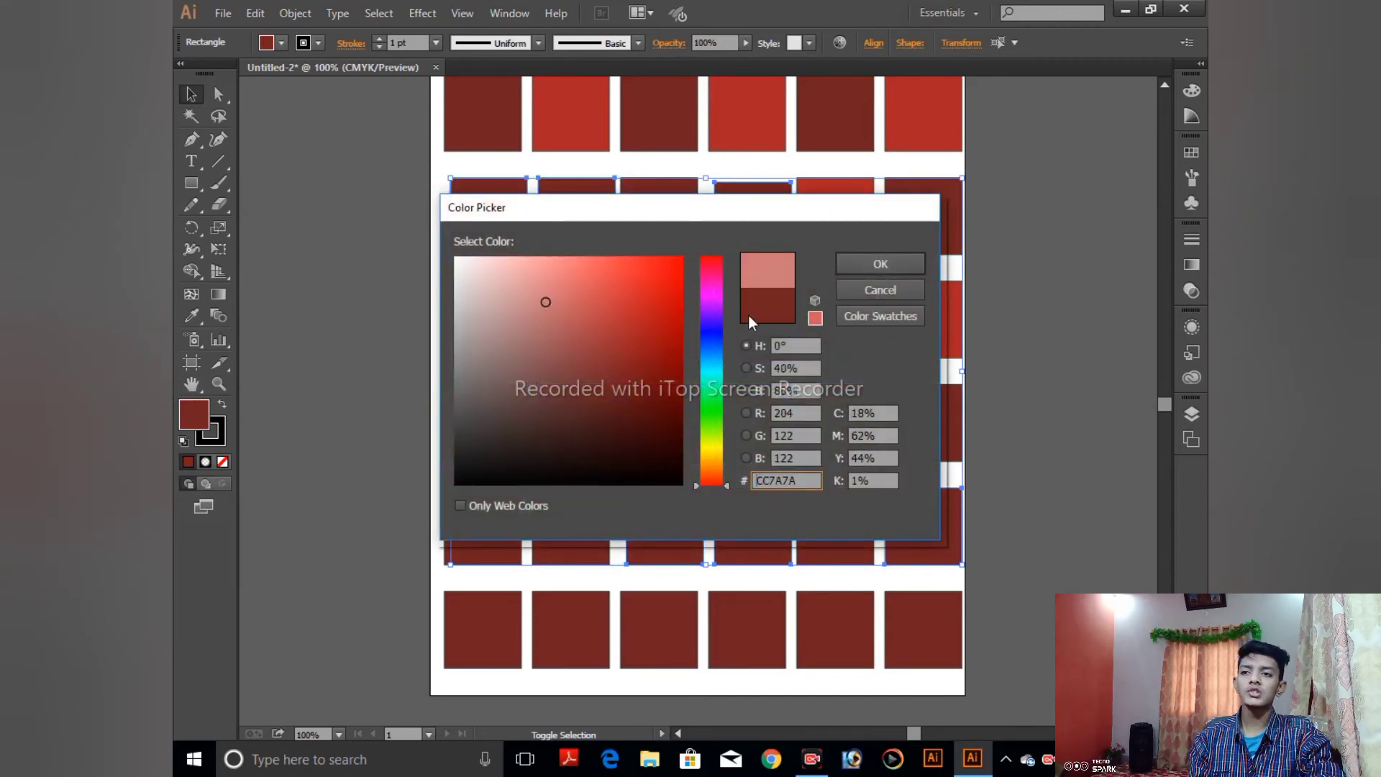
pyautogui.click(880, 264)
pyautogui.click(1056, 229)
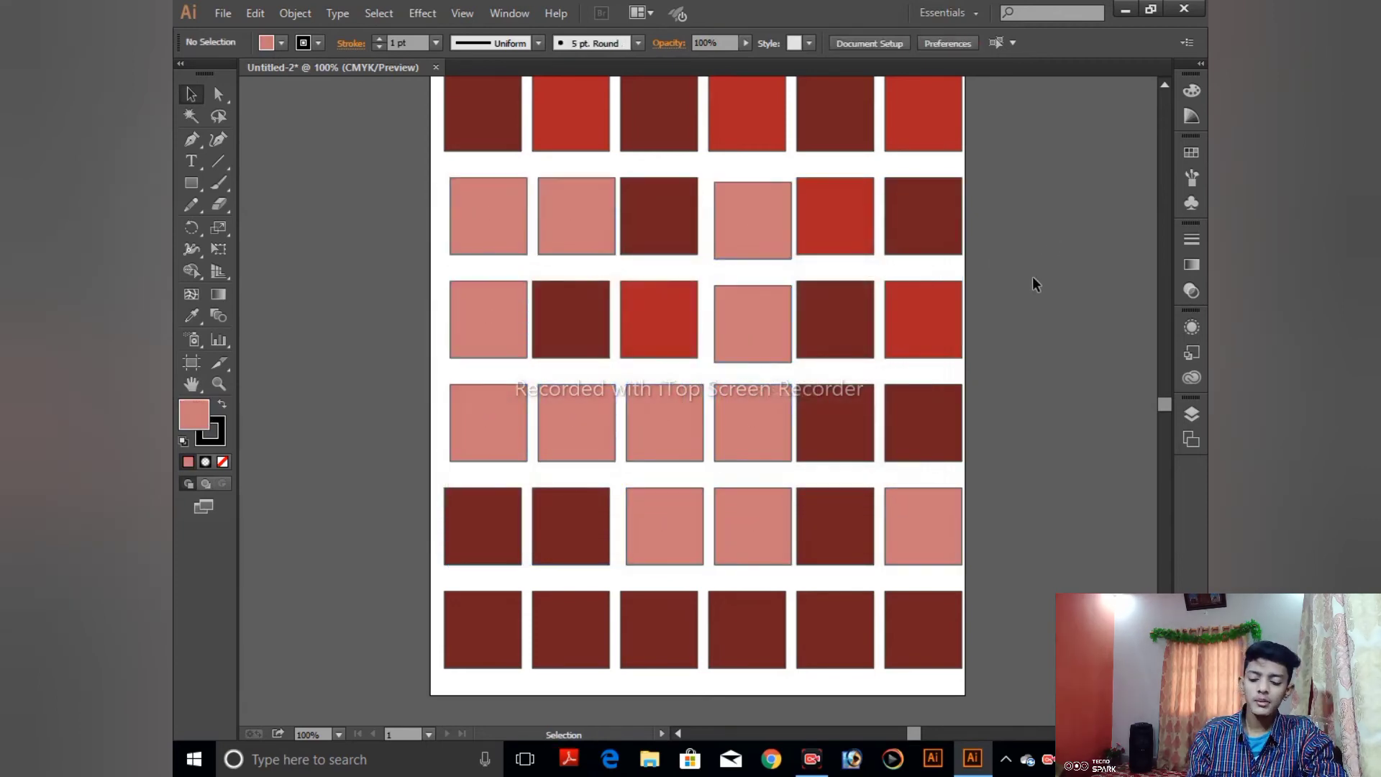
pyautogui.hotkey('ctrl', '-')
pyautogui.hotkey('ctrl', '-')
pyautogui.hotkey('ctrl', '-')
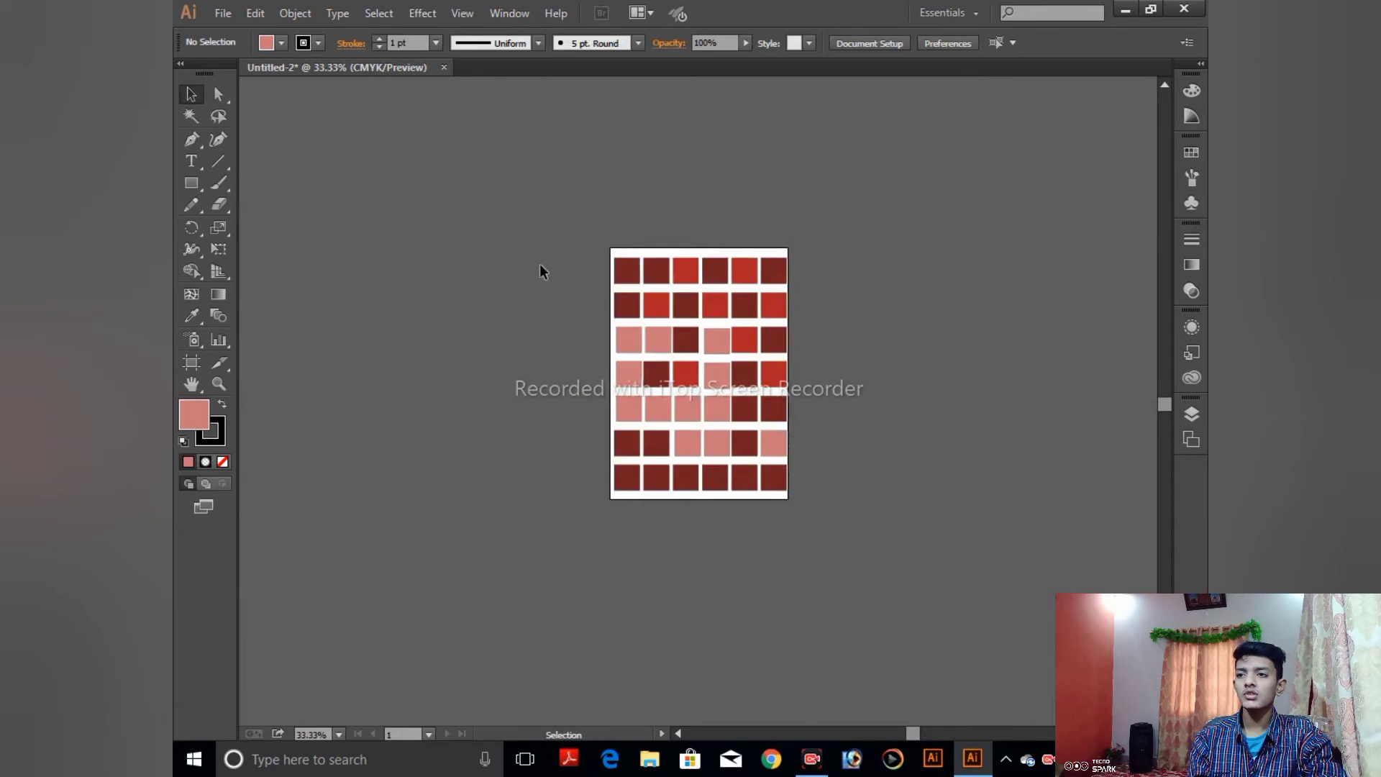
# - Use the Magic Wand to select the dark red, bright red, then light pink squares by colour, then return to the Selection tool
pyautogui.click(194, 120)
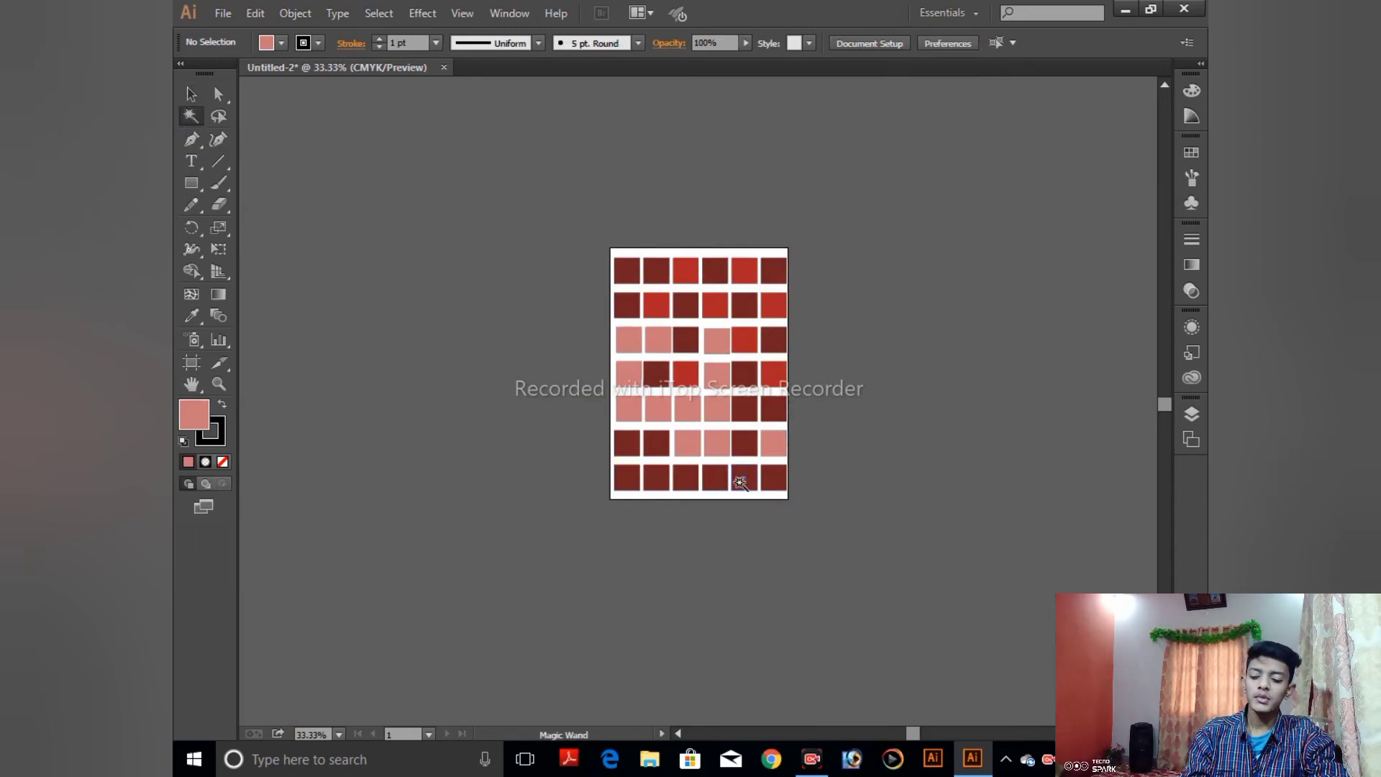
pyautogui.hotkey('ctrl', '+')
pyautogui.hotkey('ctrl', '+')
pyautogui.hotkey('ctrl', '+')
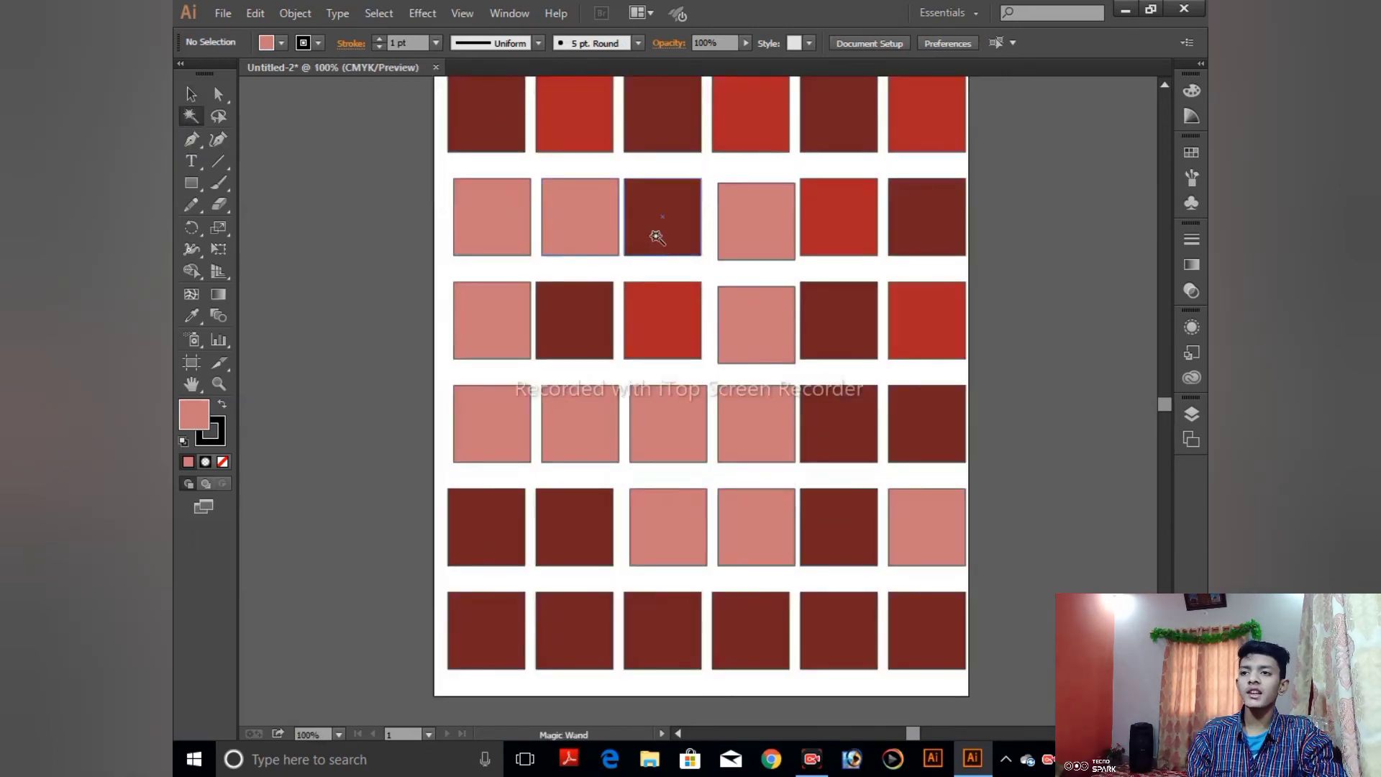
pyautogui.click(662, 232)
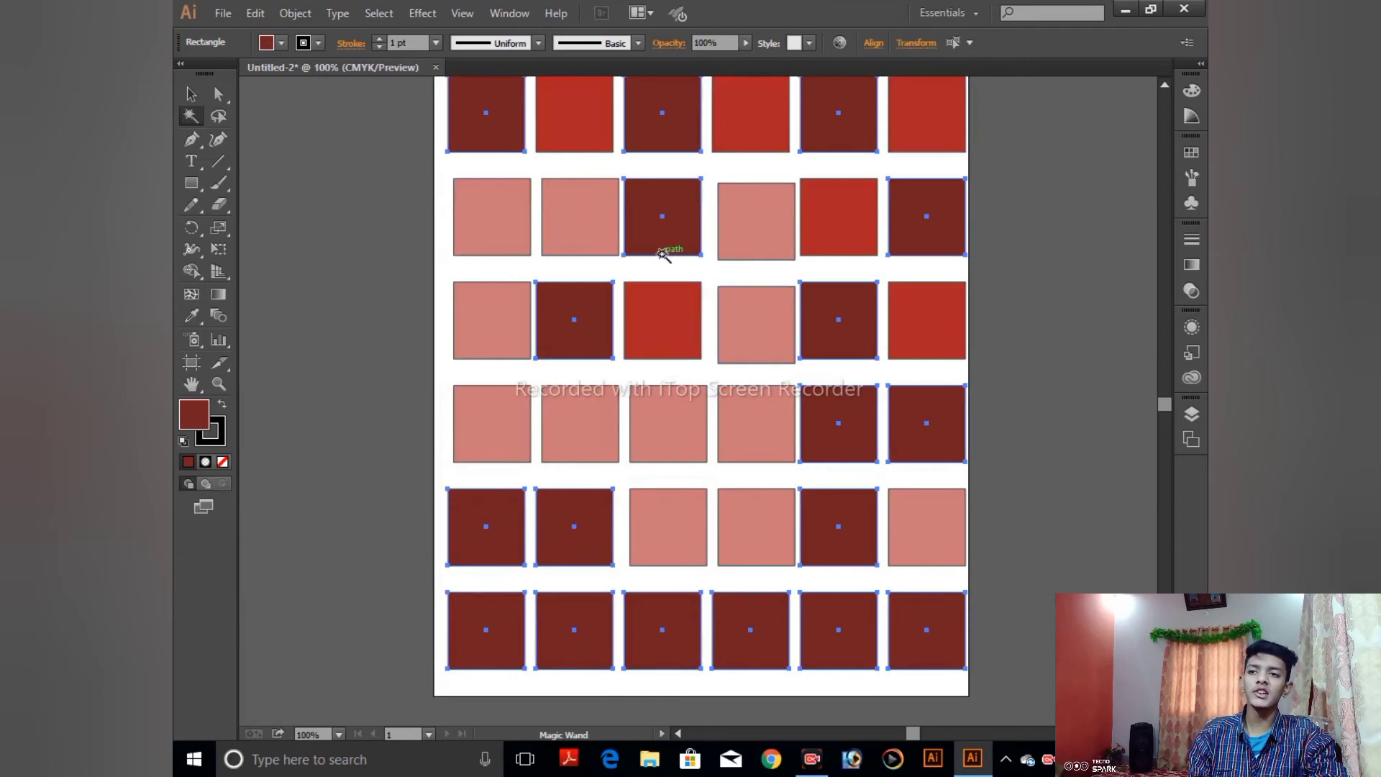
pyautogui.moveTo(784, 250); pyautogui.dragTo(809, 402)
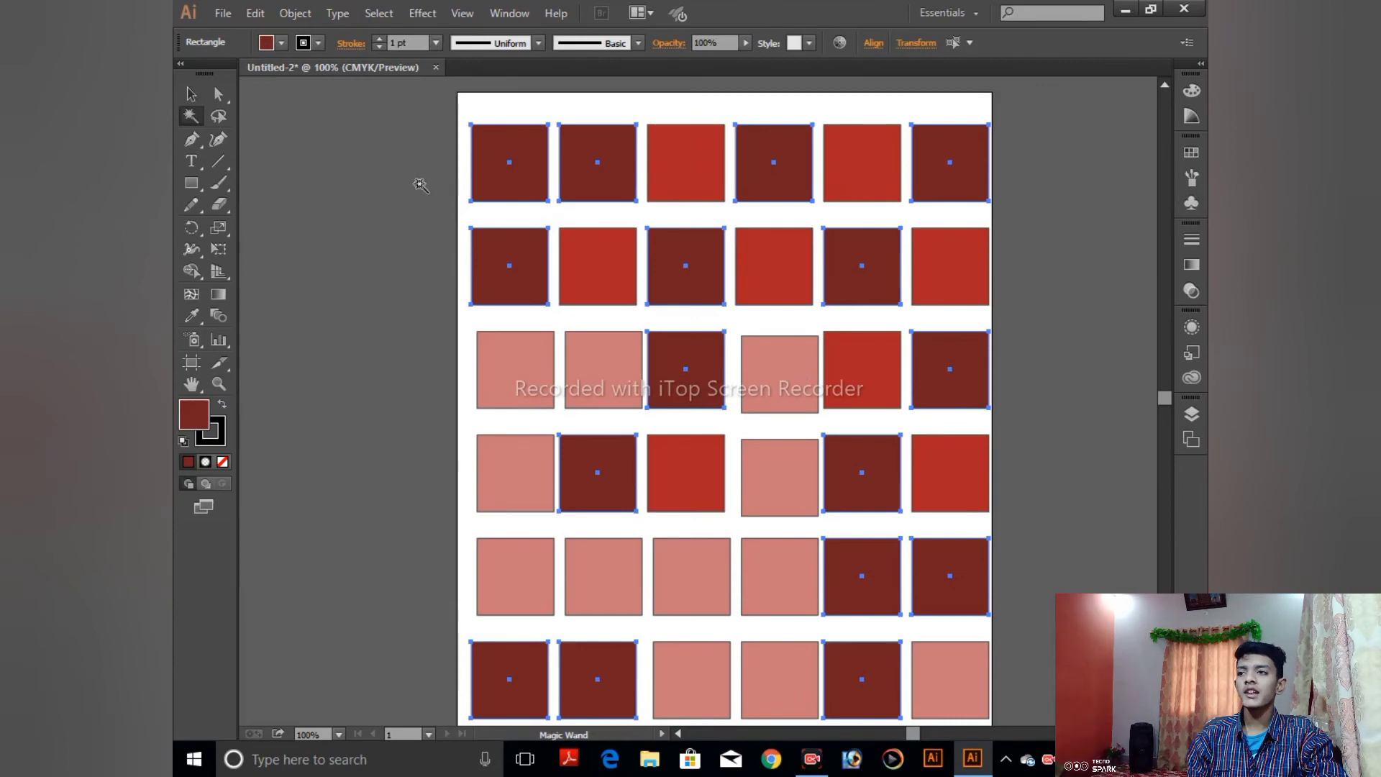
pyautogui.click(861, 162)
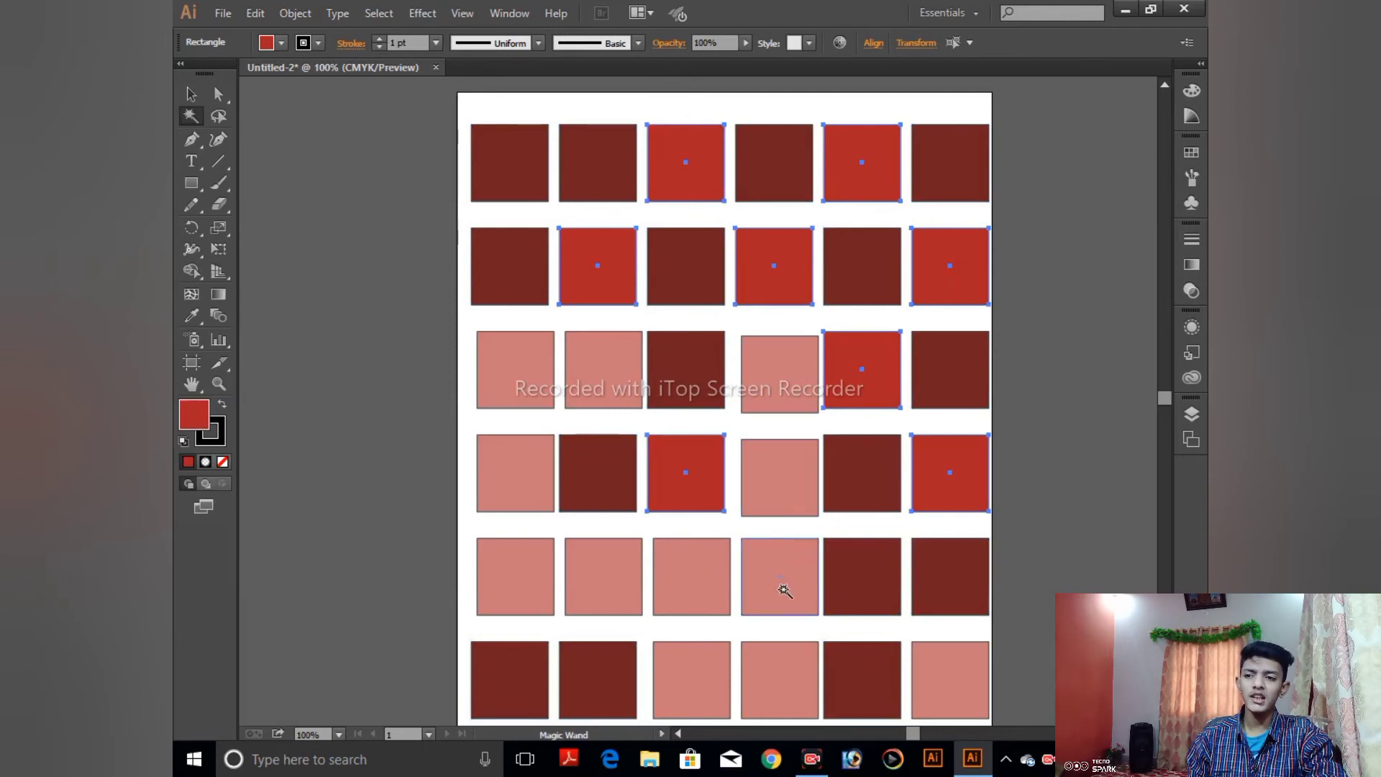
pyautogui.click(784, 590)
pyautogui.moveTo(679, 509); pyautogui.dragTo(631, 385)
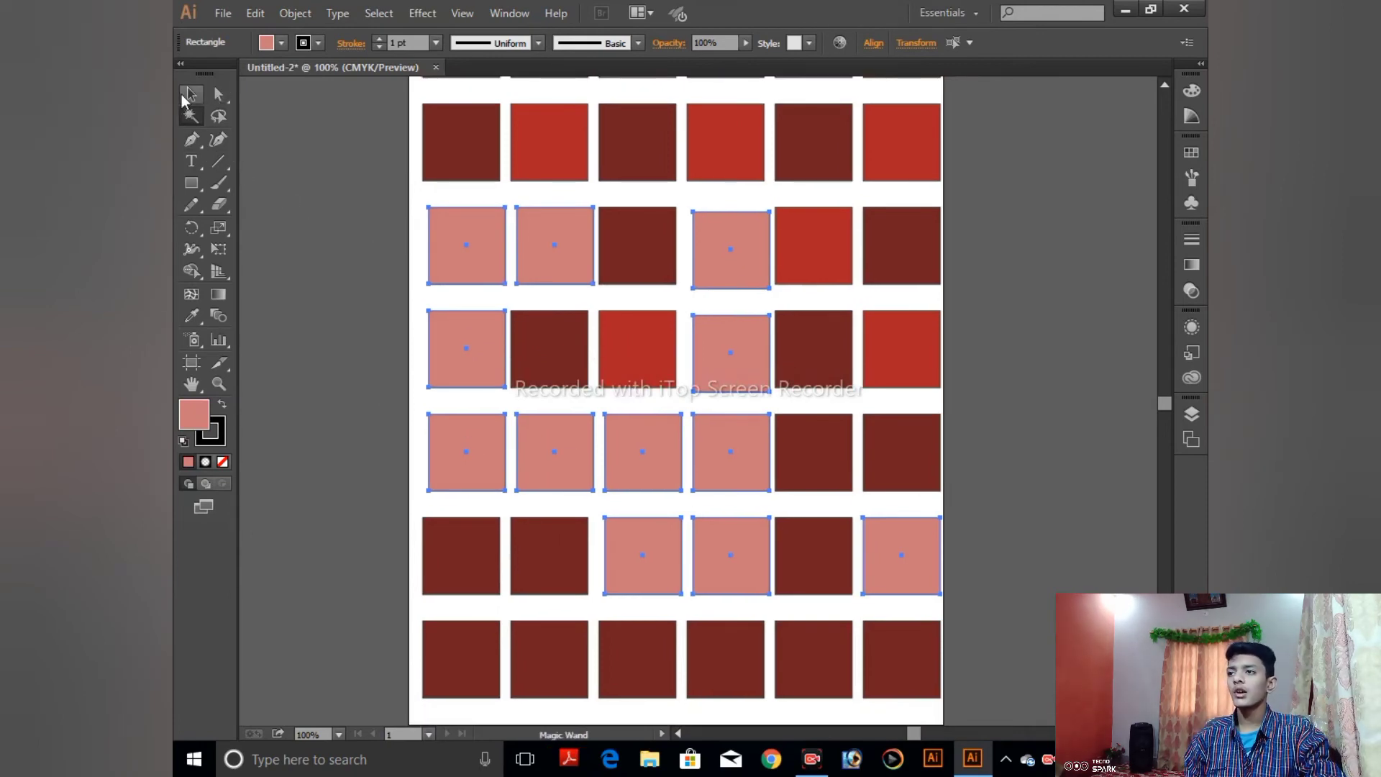
pyautogui.click(191, 94)
# - Marquee-select the whole grid and drag it off the artboard to the right
pyautogui.hotkey('ctrl', '-')
pyautogui.hotkey('ctrl', '-')
pyautogui.hotkey('ctrl', '-')
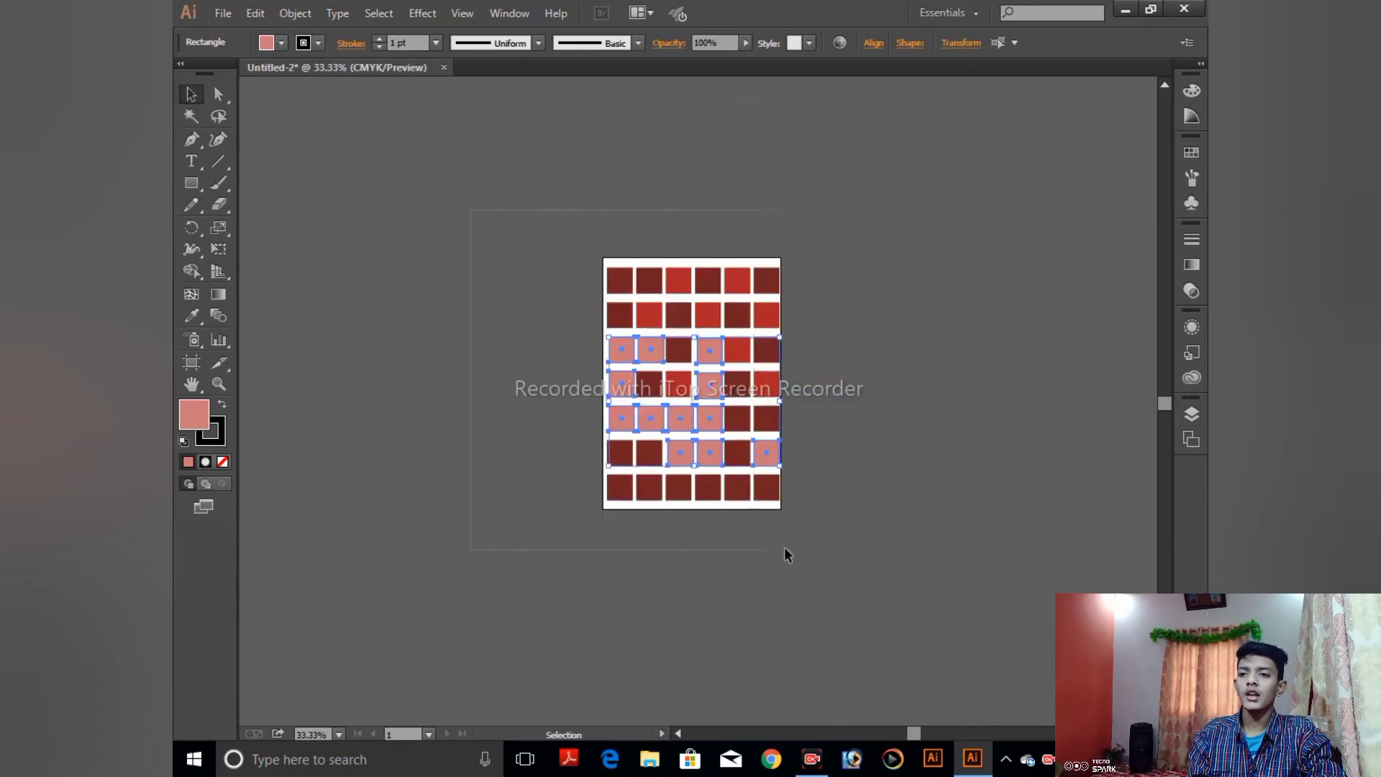
pyautogui.moveTo(727, 493); pyautogui.dragTo(832, 549)
pyautogui.moveTo(698, 316); pyautogui.dragTo(1043, 325)
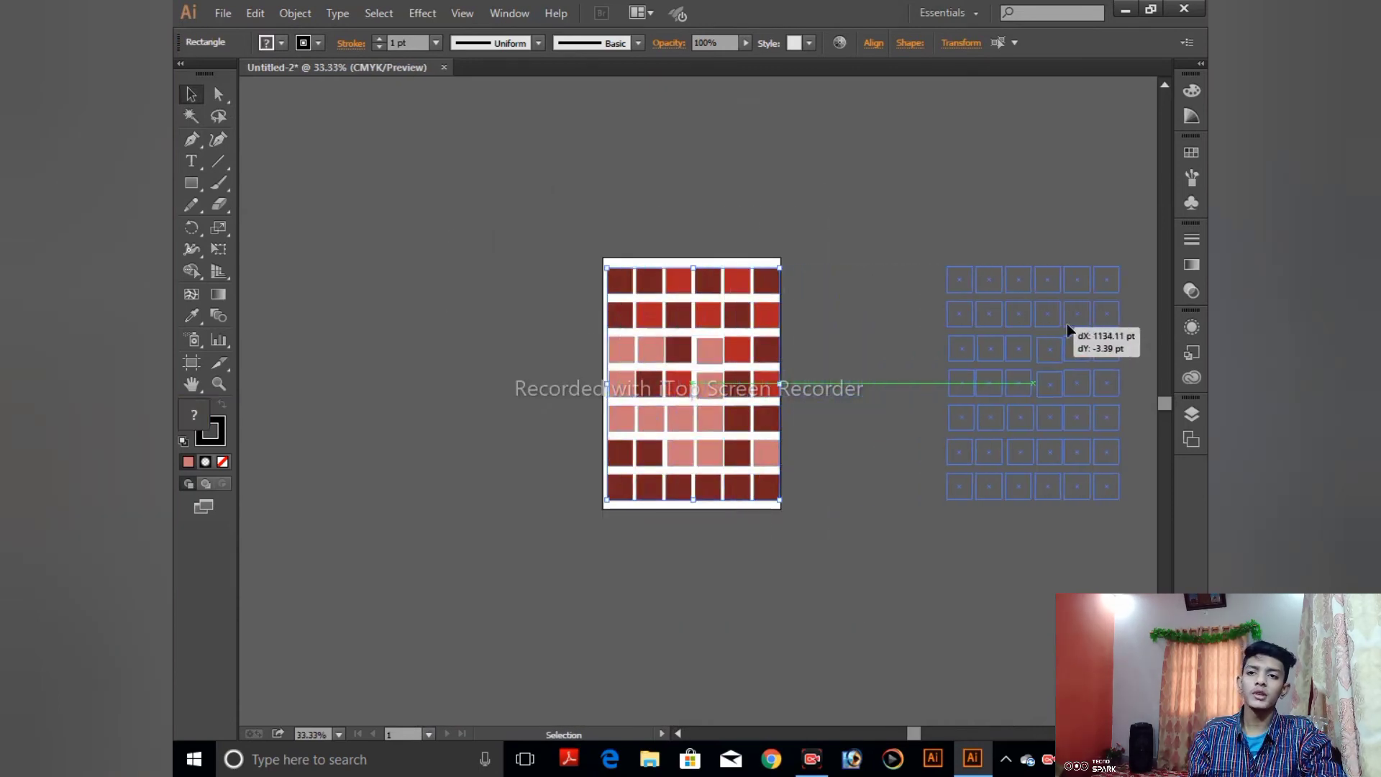
pyautogui.moveTo(903, 436); pyautogui.dragTo(896, 364)
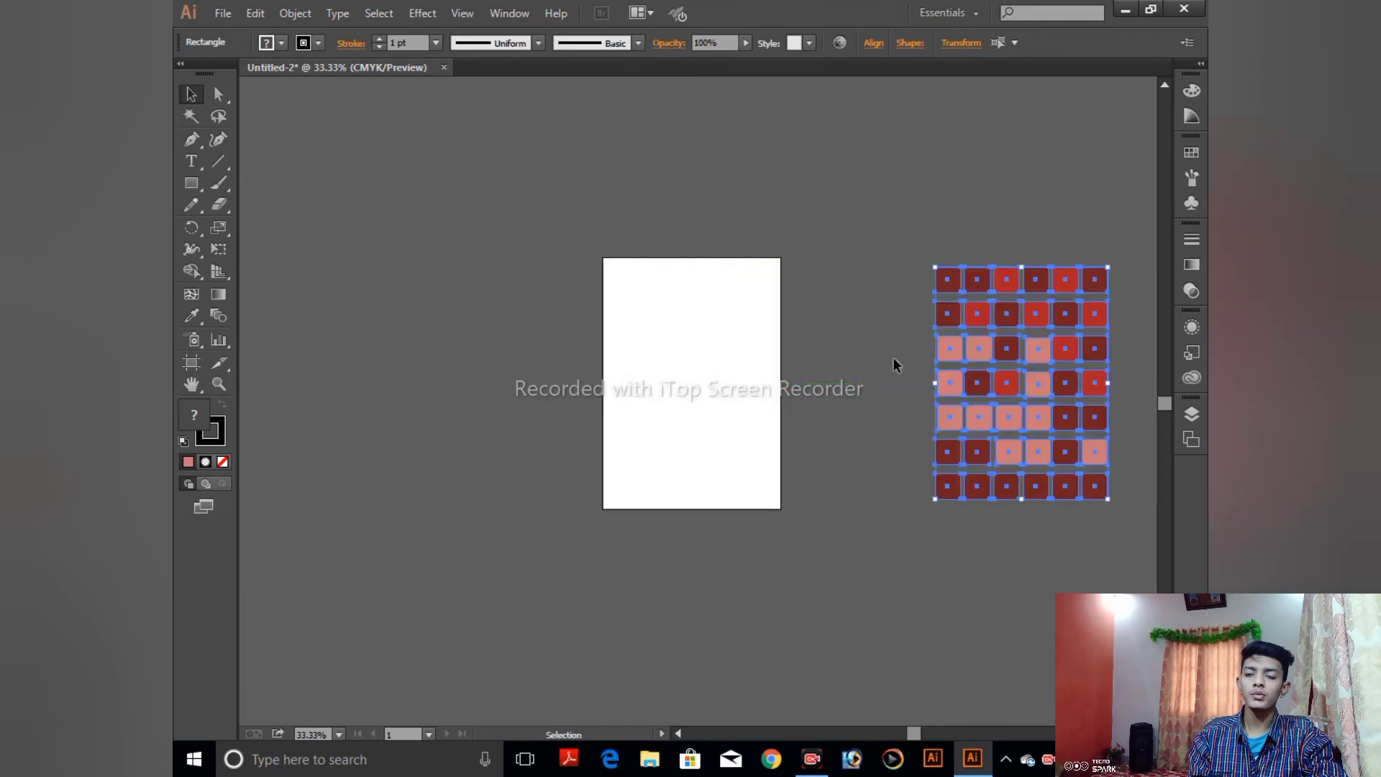
# - Zoom to 100% on the blank artboard and switch to the Lasso tool
pyautogui.hotkey('ctrl', '1')
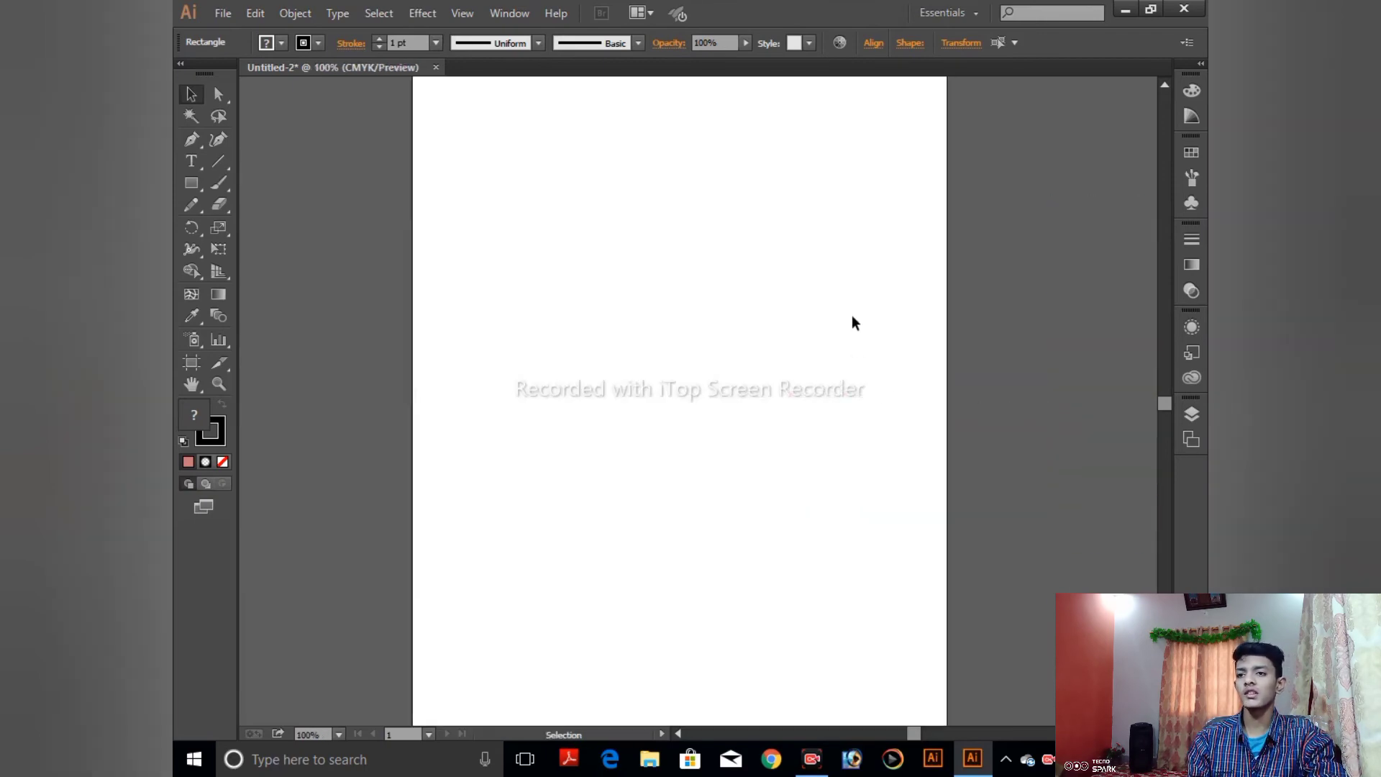
pyautogui.moveTo(851, 362); pyautogui.dragTo(825, 420)
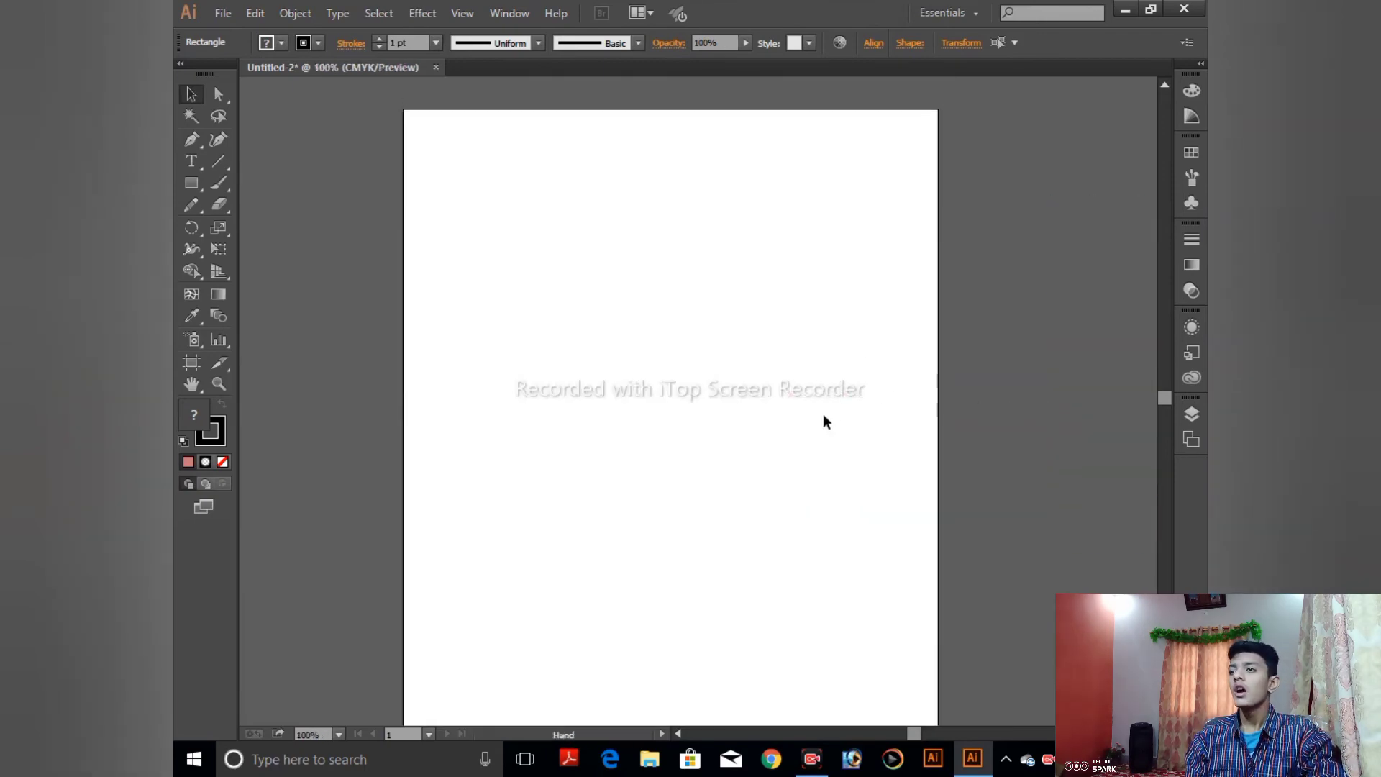
pyautogui.click(220, 119)
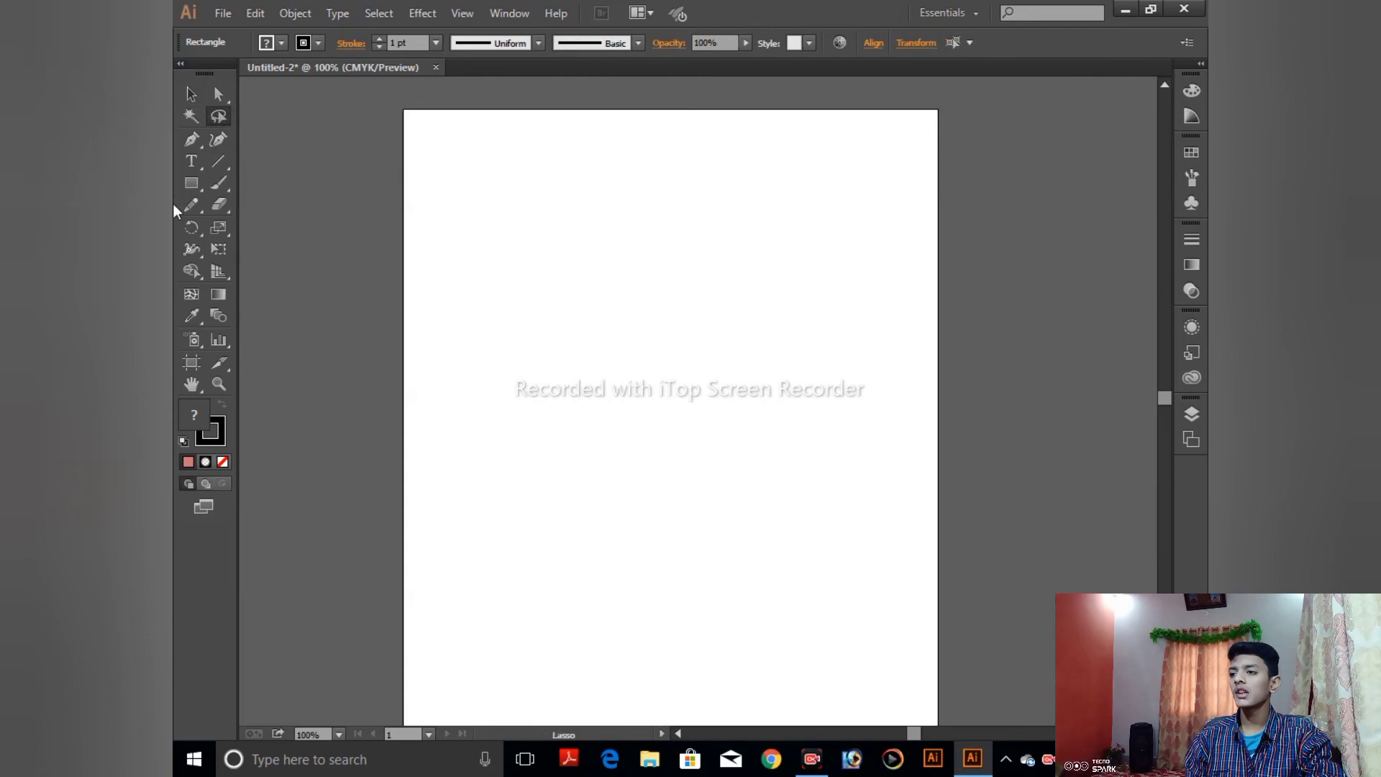
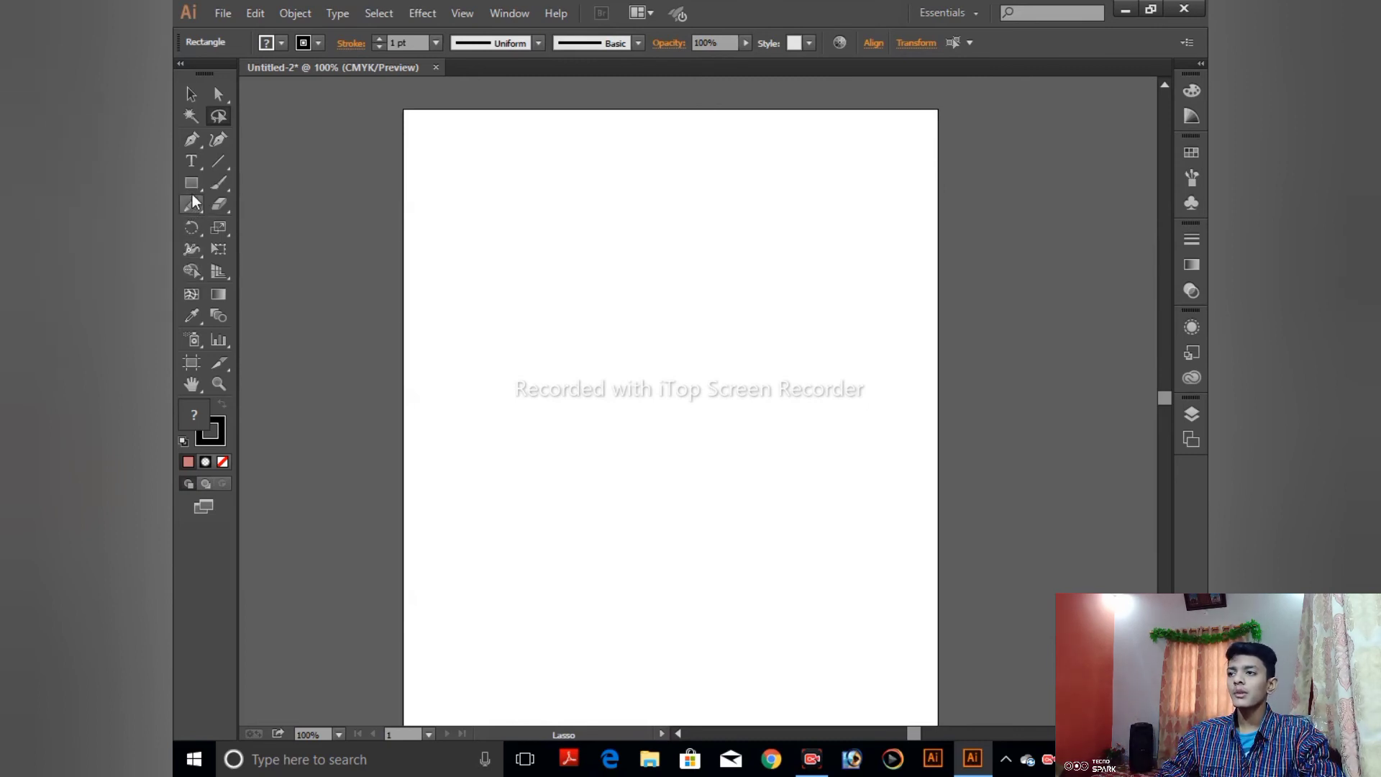
# - Draw a tall salmon ellipse with a black outline near the top centre of the page
pyautogui.moveTo(192, 188); pyautogui.dragTo(249, 225)
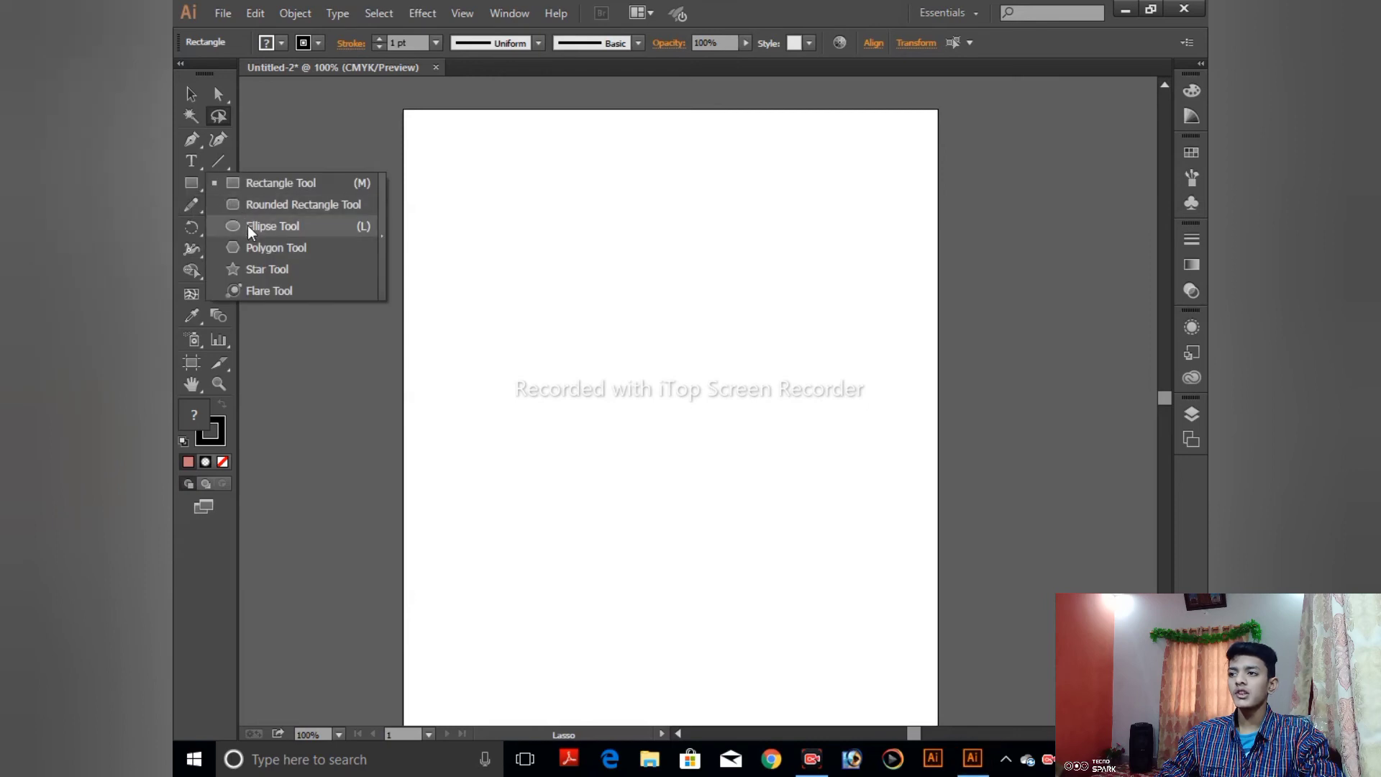
pyautogui.moveTo(628, 205); pyautogui.dragTo(811, 516)
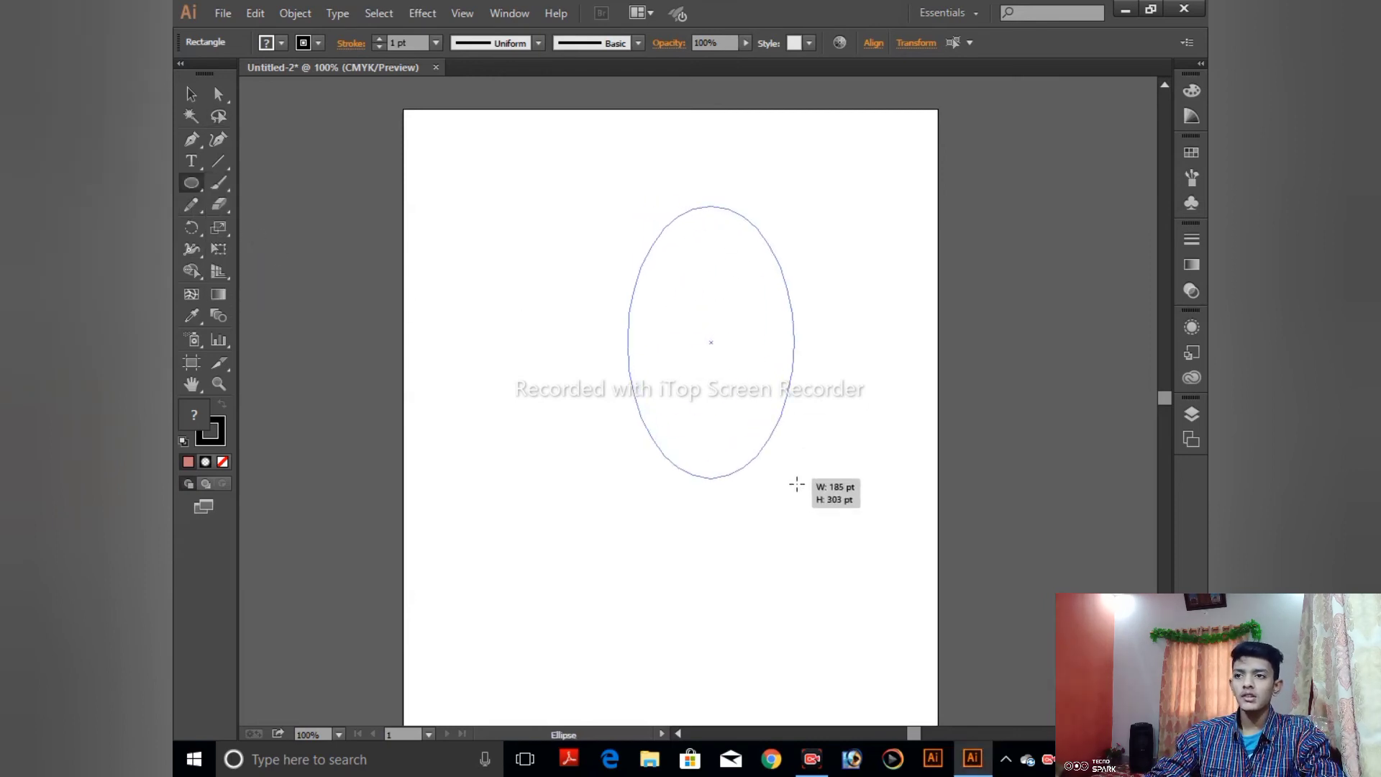
pyautogui.moveTo(842, 434); pyautogui.dragTo(808, 407)
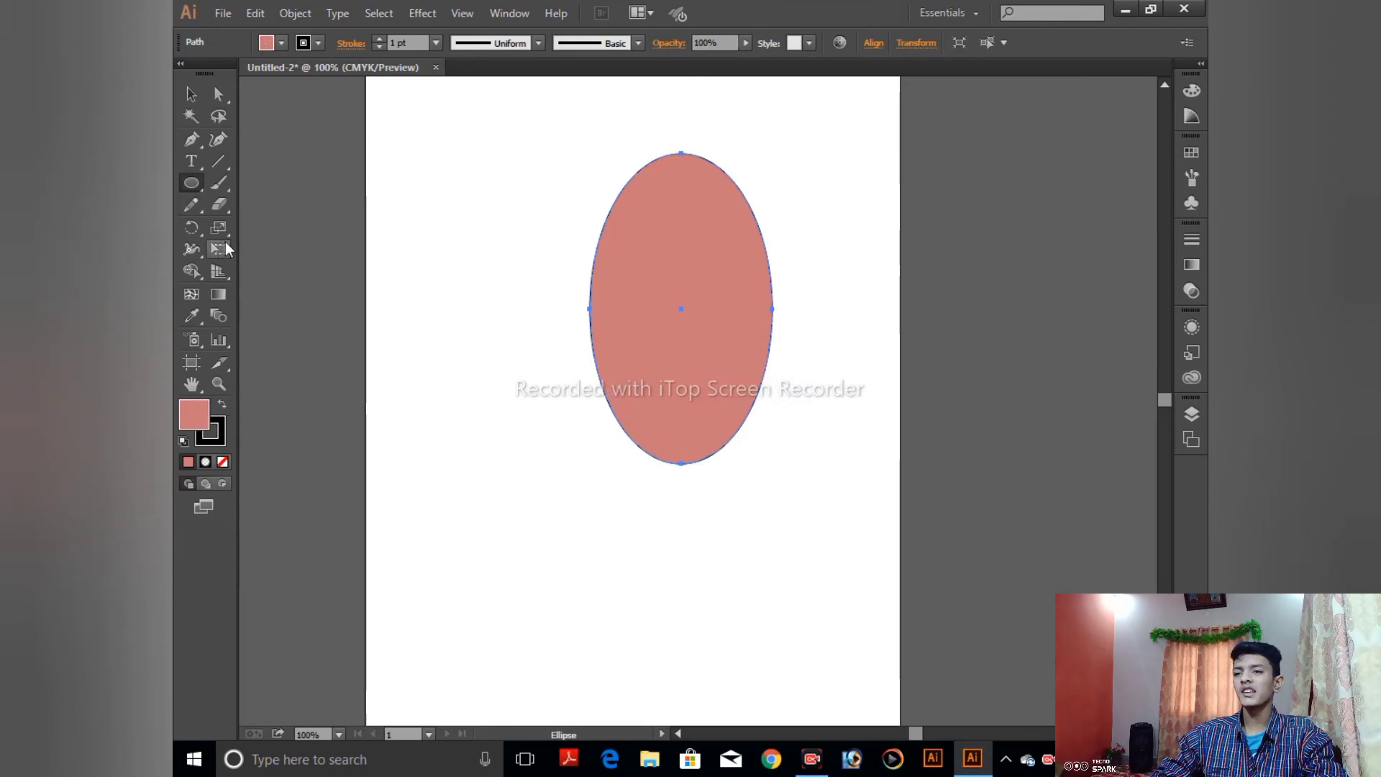
pyautogui.click(185, 100)
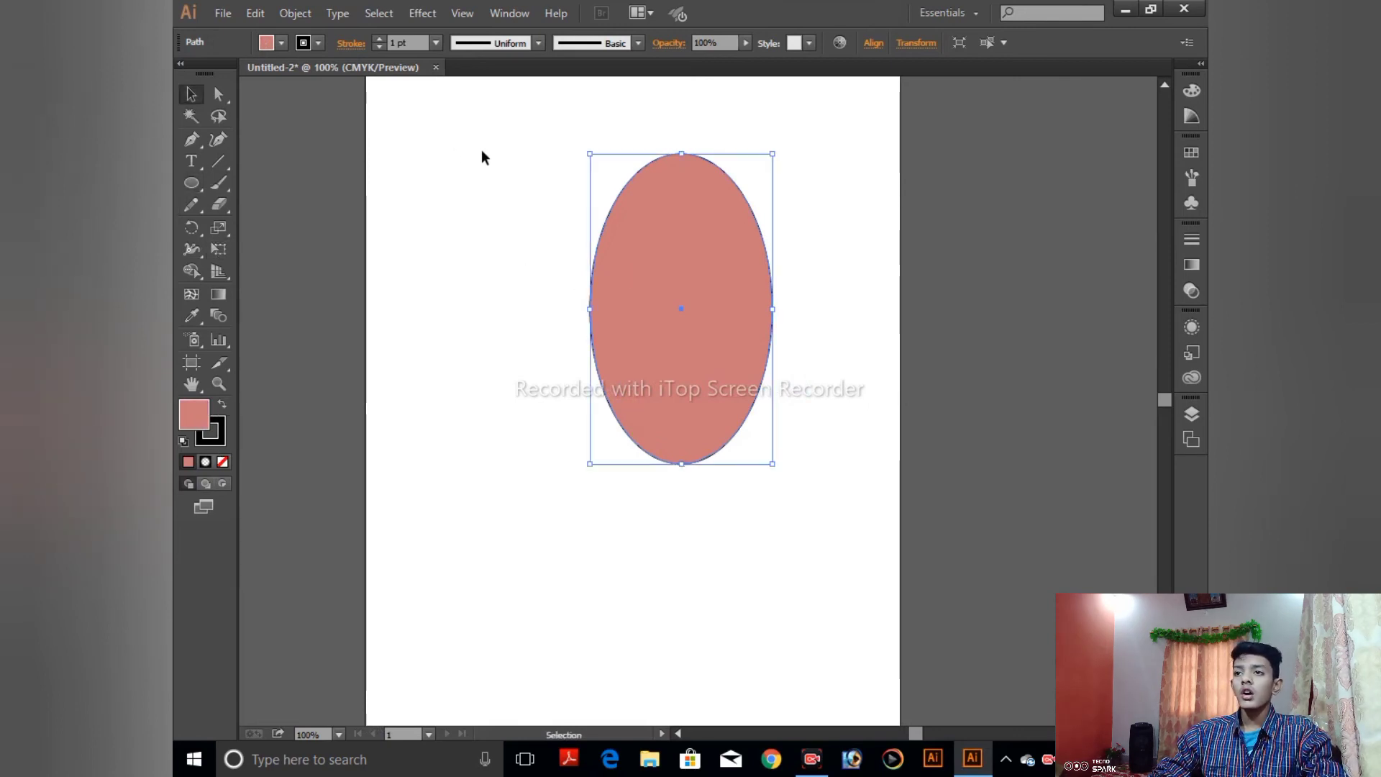
pyautogui.click(219, 441)
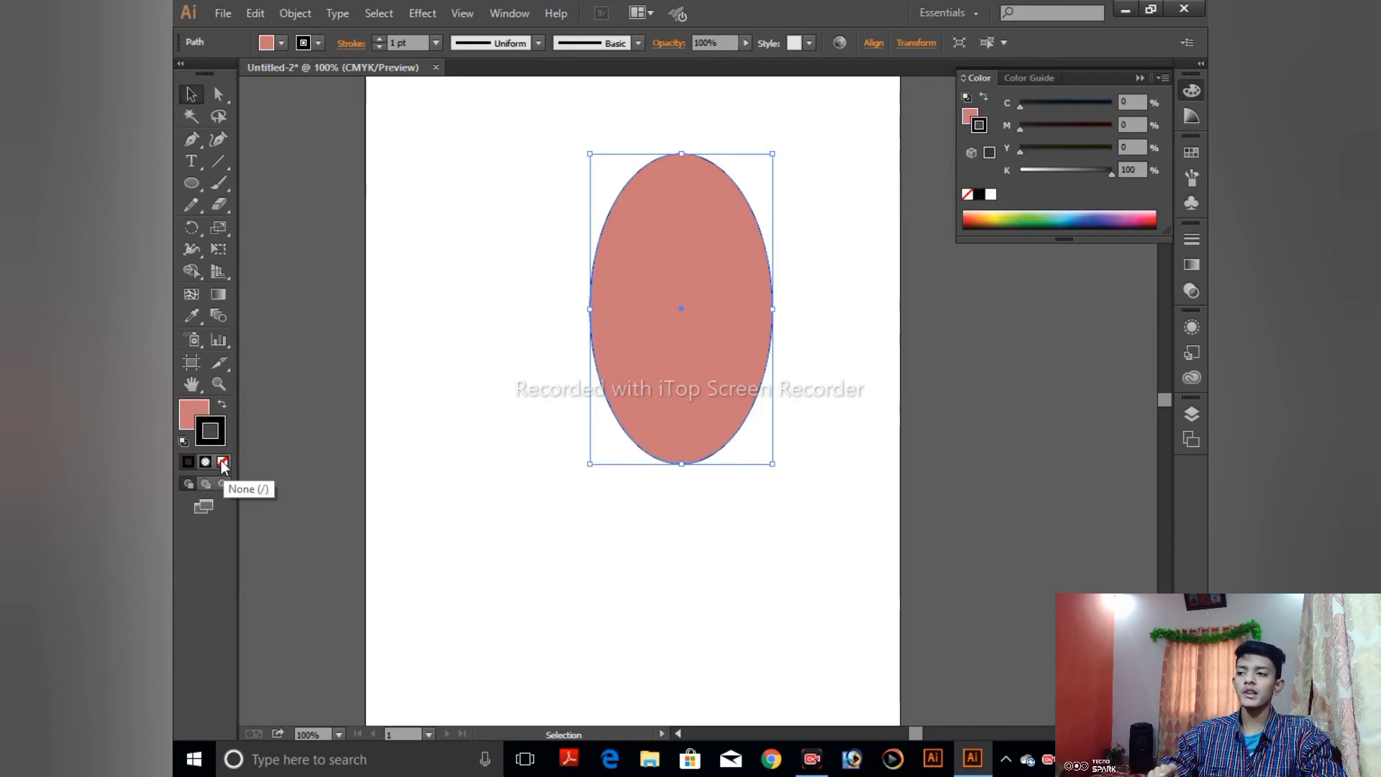
# - Set the ellipse's stroke to None so only its salmon fill remains, zoomed in to check
pyautogui.click(222, 464)
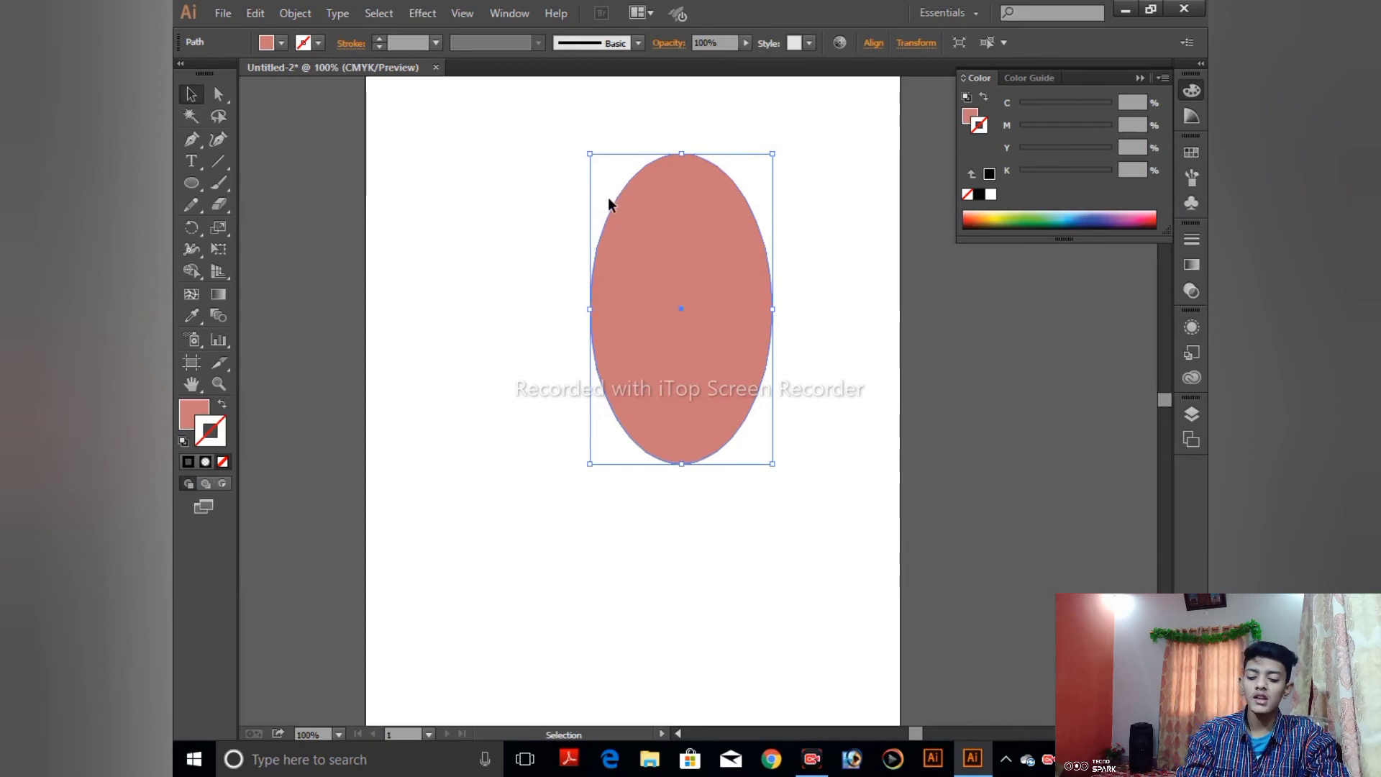
pyautogui.hotkey('ctrl', '+')
pyautogui.hotkey('ctrl', '+')
pyautogui.hotkey('ctrl', '+')
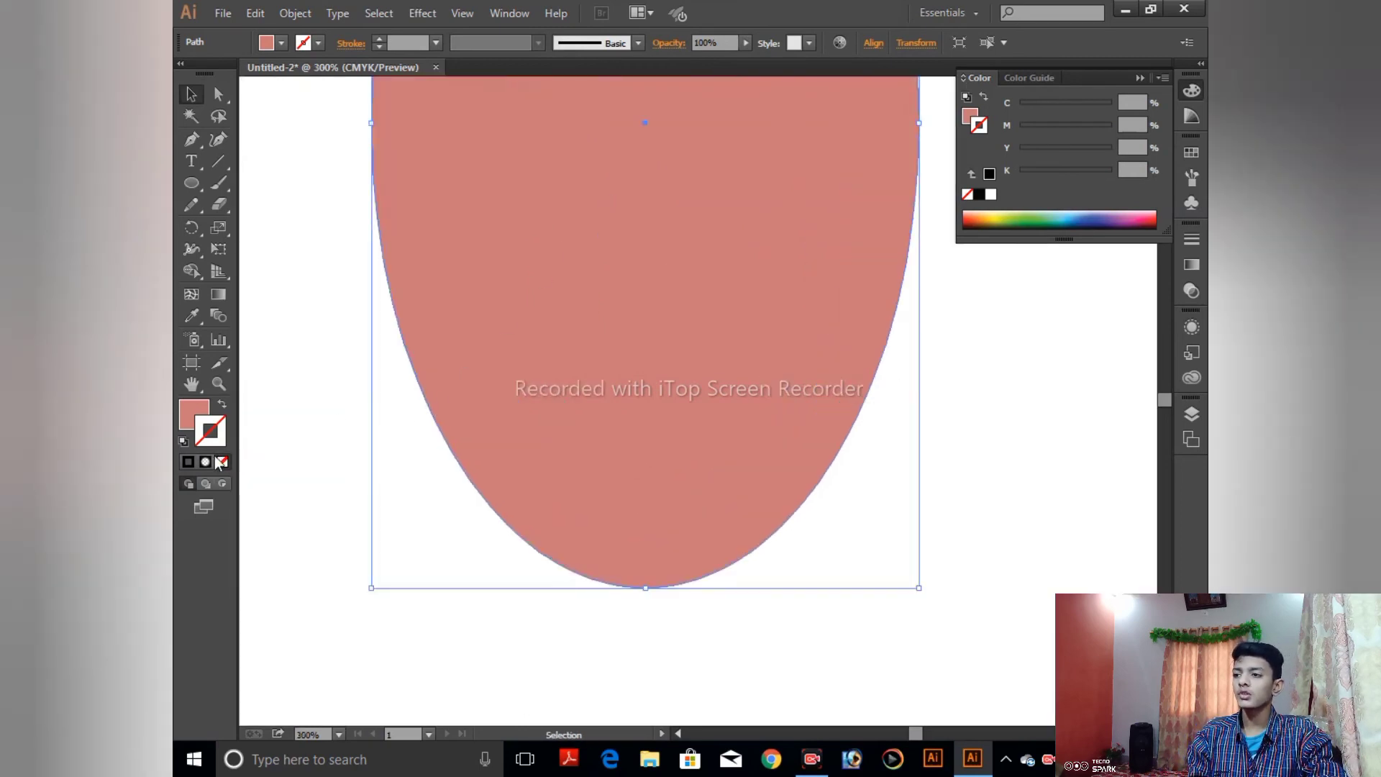
pyautogui.click(188, 462)
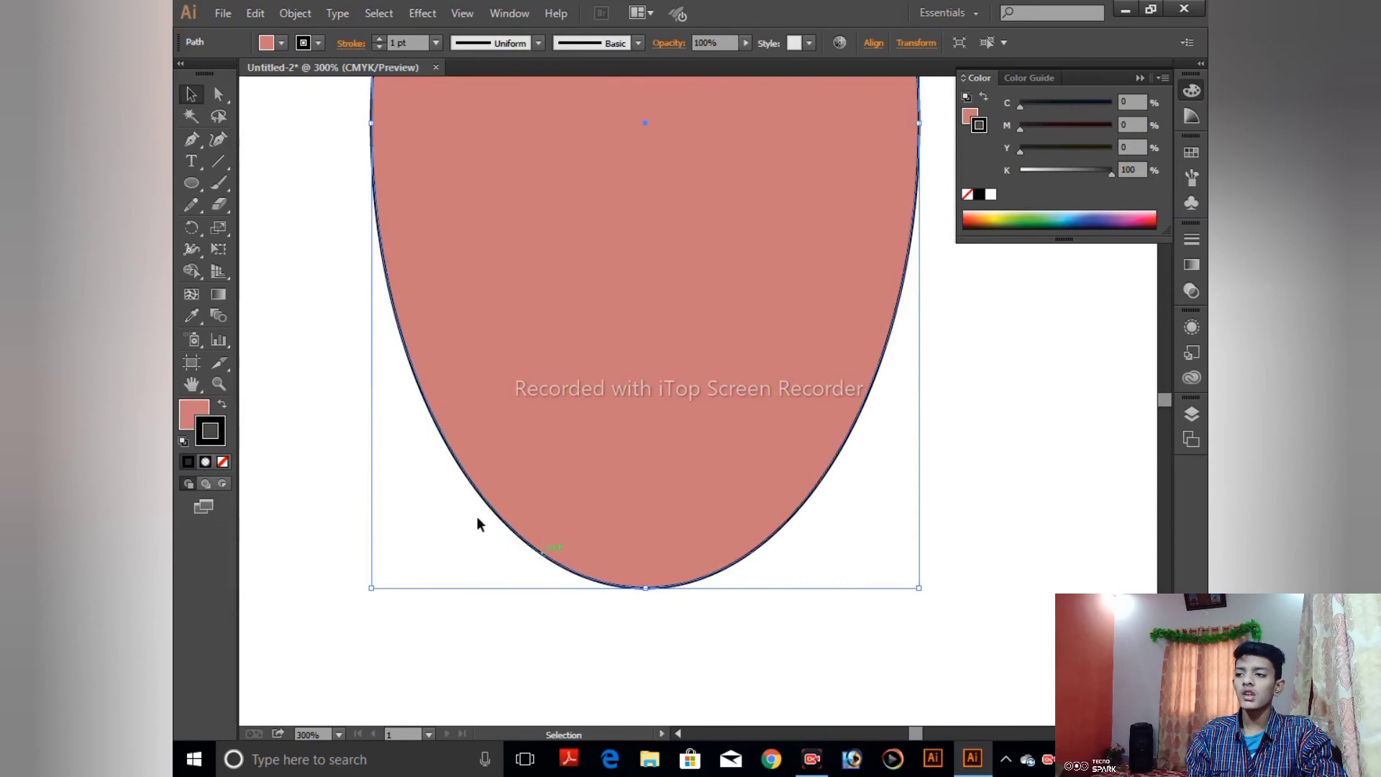
pyautogui.click(224, 464)
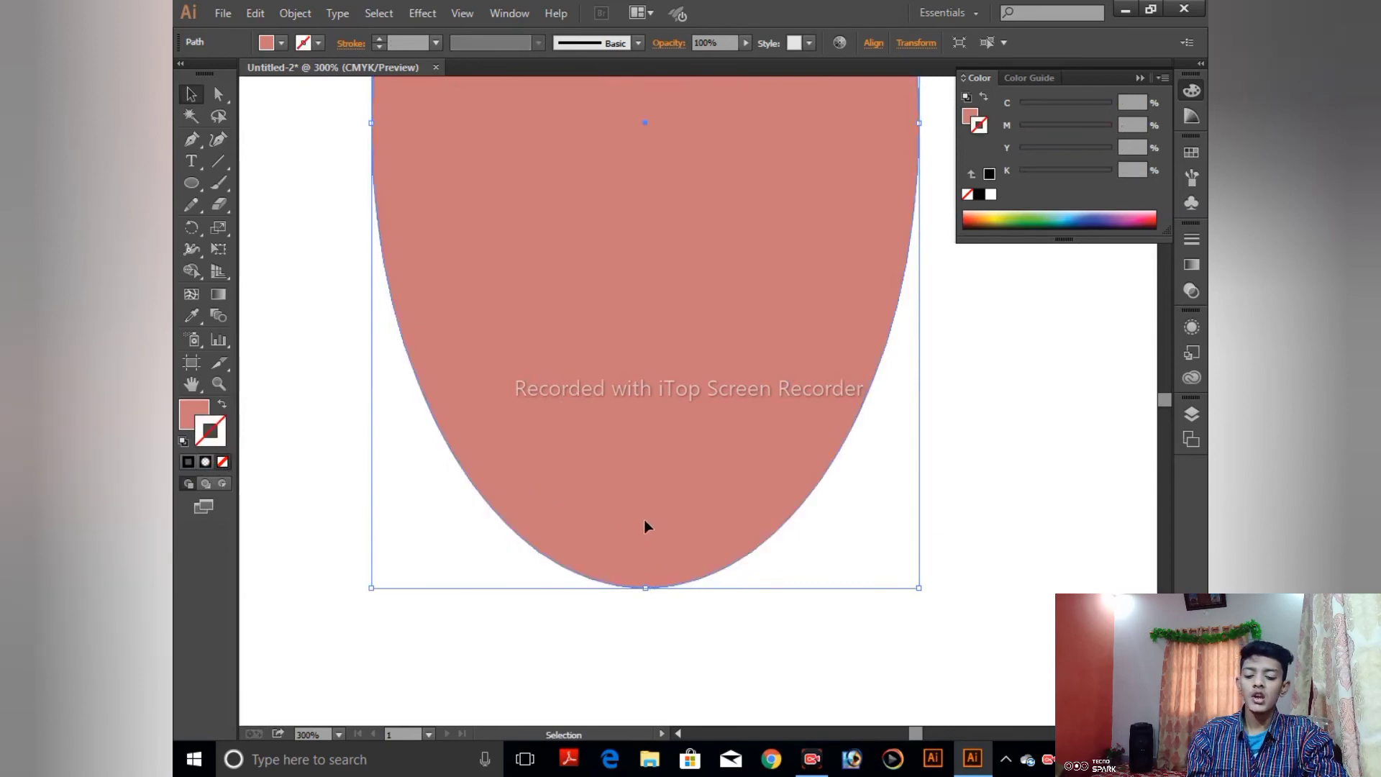
pyautogui.hotkey('ctrl', '-')
pyautogui.hotkey('ctrl', '-')
pyautogui.hotkey('ctrl', '-')
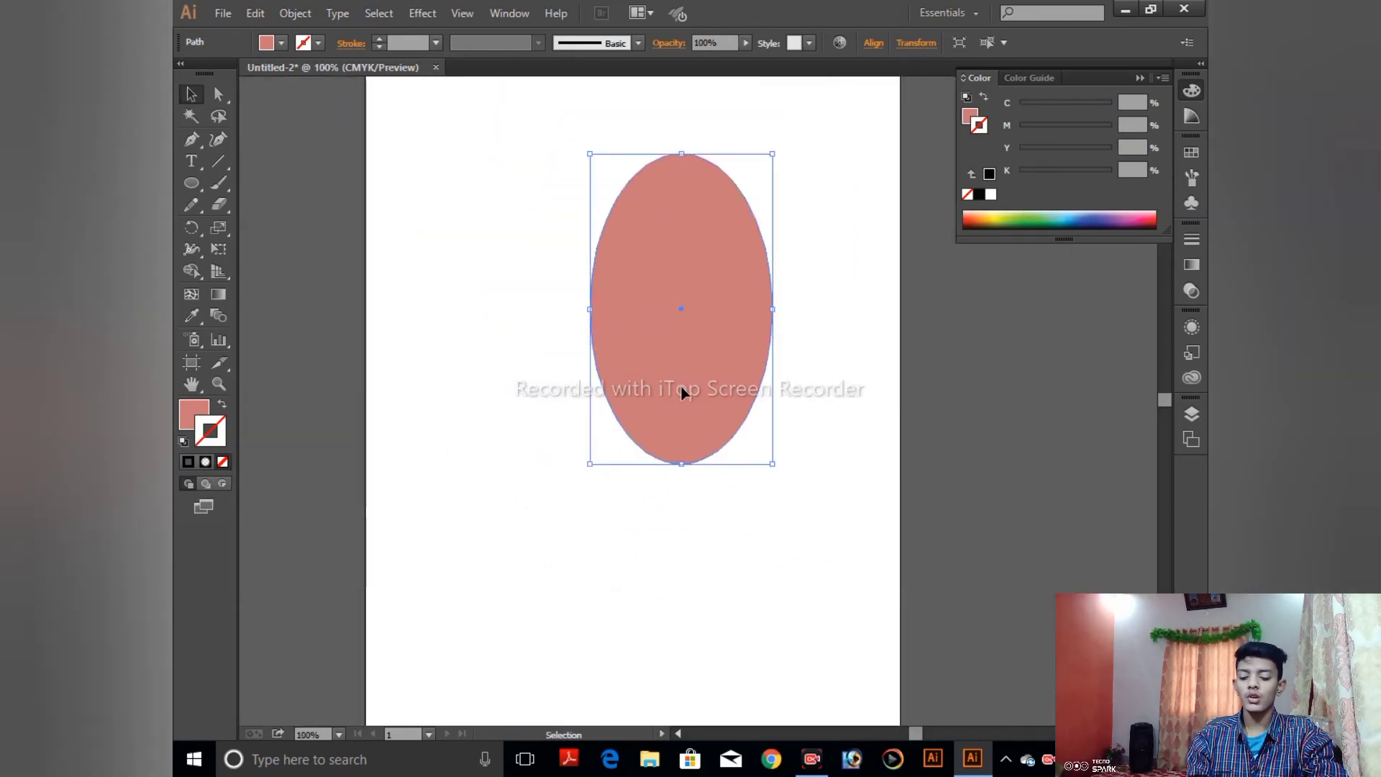
pyautogui.press('a')
pyautogui.hotkey('ctrl', '+')
pyautogui.moveTo(659, 370); pyautogui.dragTo(638, 552)
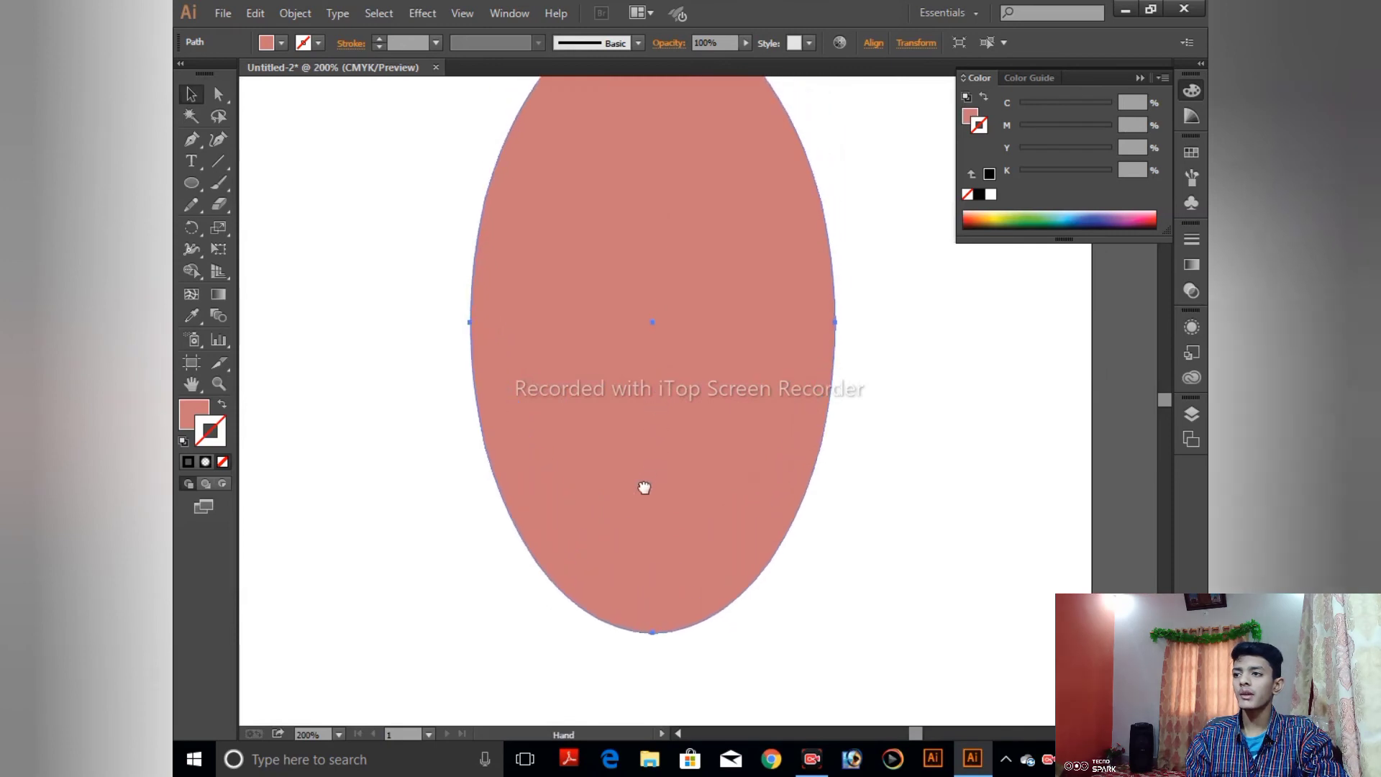
pyautogui.press('v')
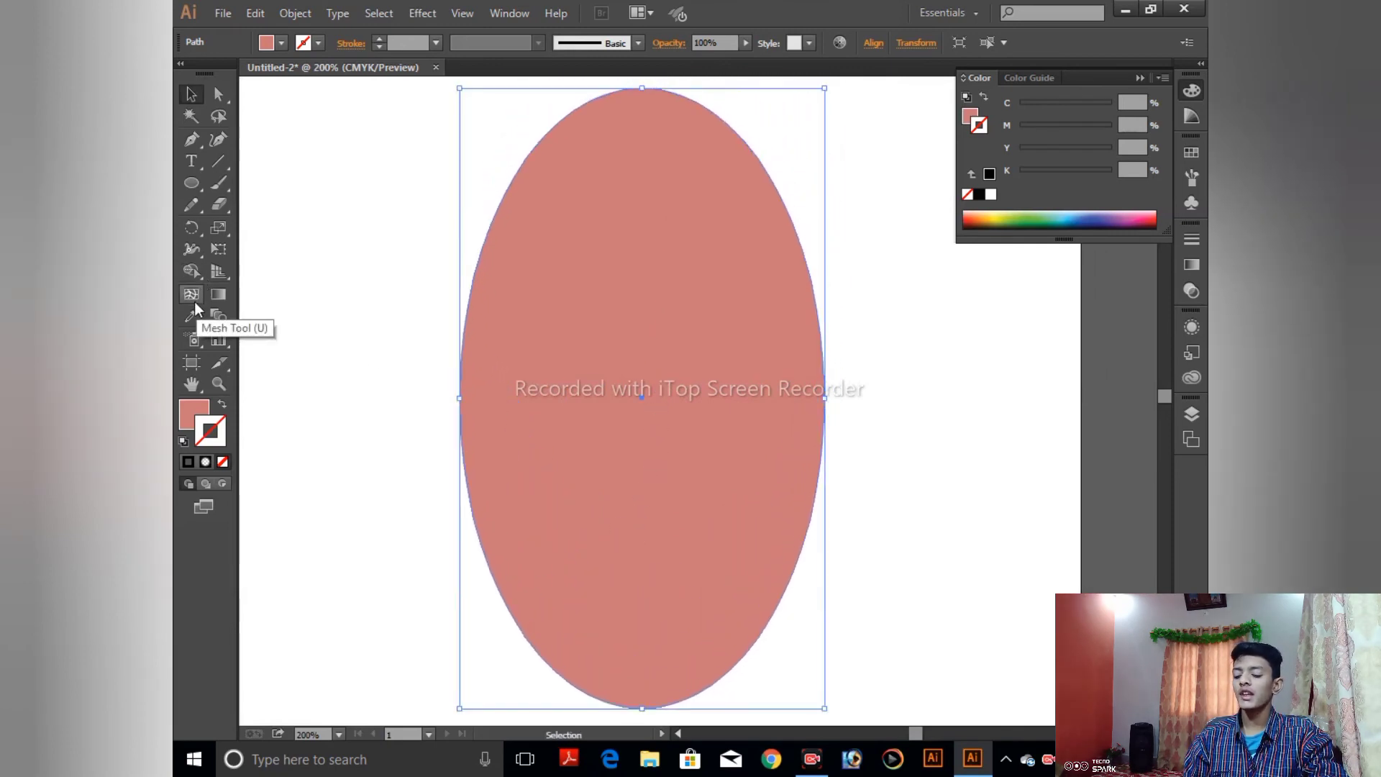
# - Add mesh points at the centre, beside it, and across the upper and lower ellipse
pyautogui.click(194, 302)
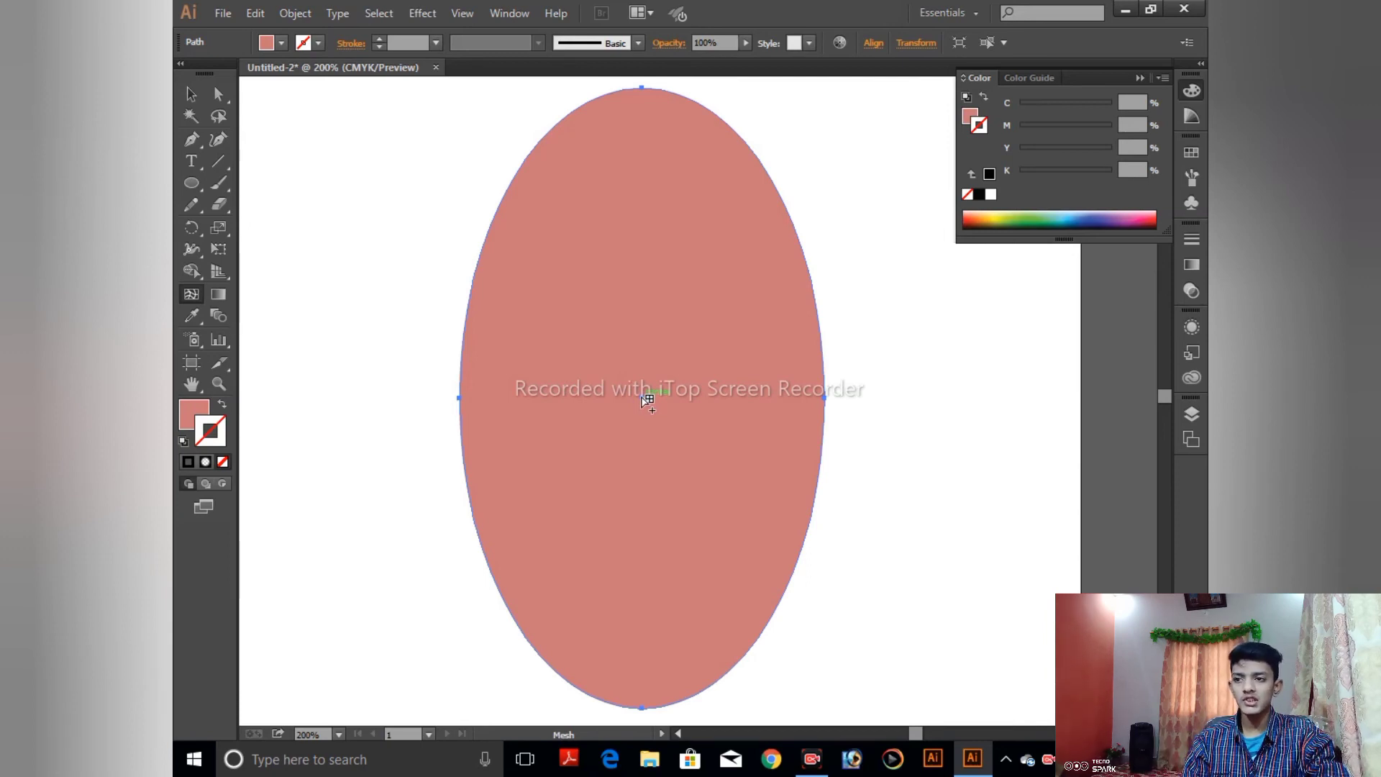
pyautogui.click(642, 397)
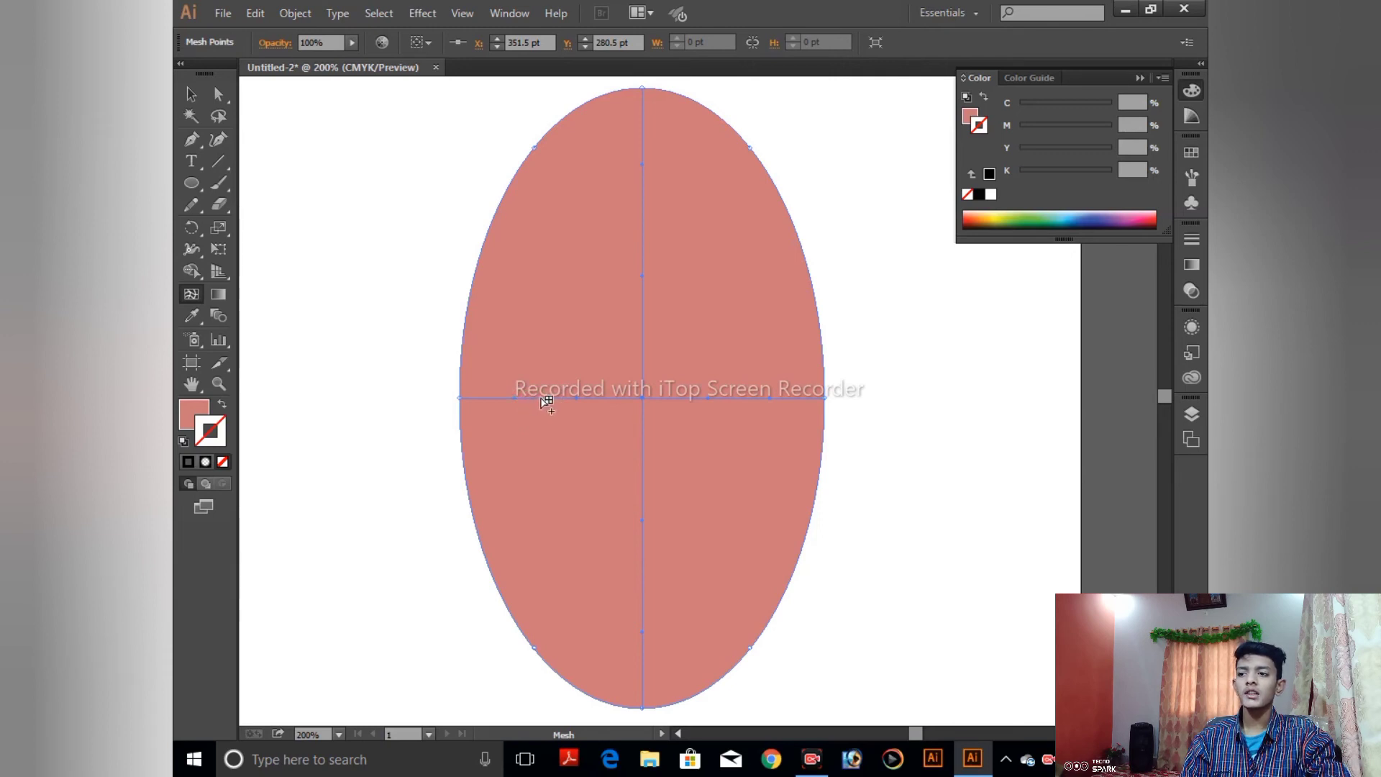
pyautogui.click(540, 398)
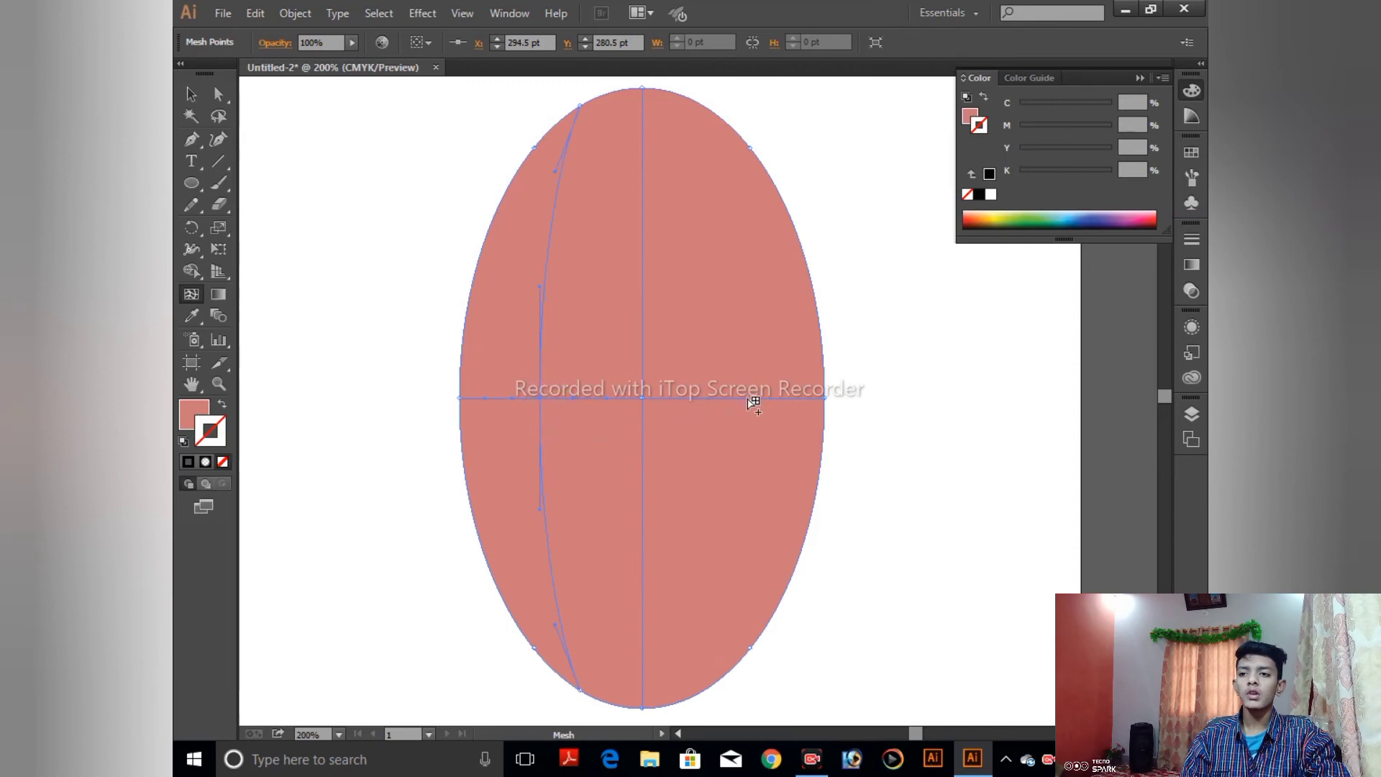
pyautogui.click(643, 217)
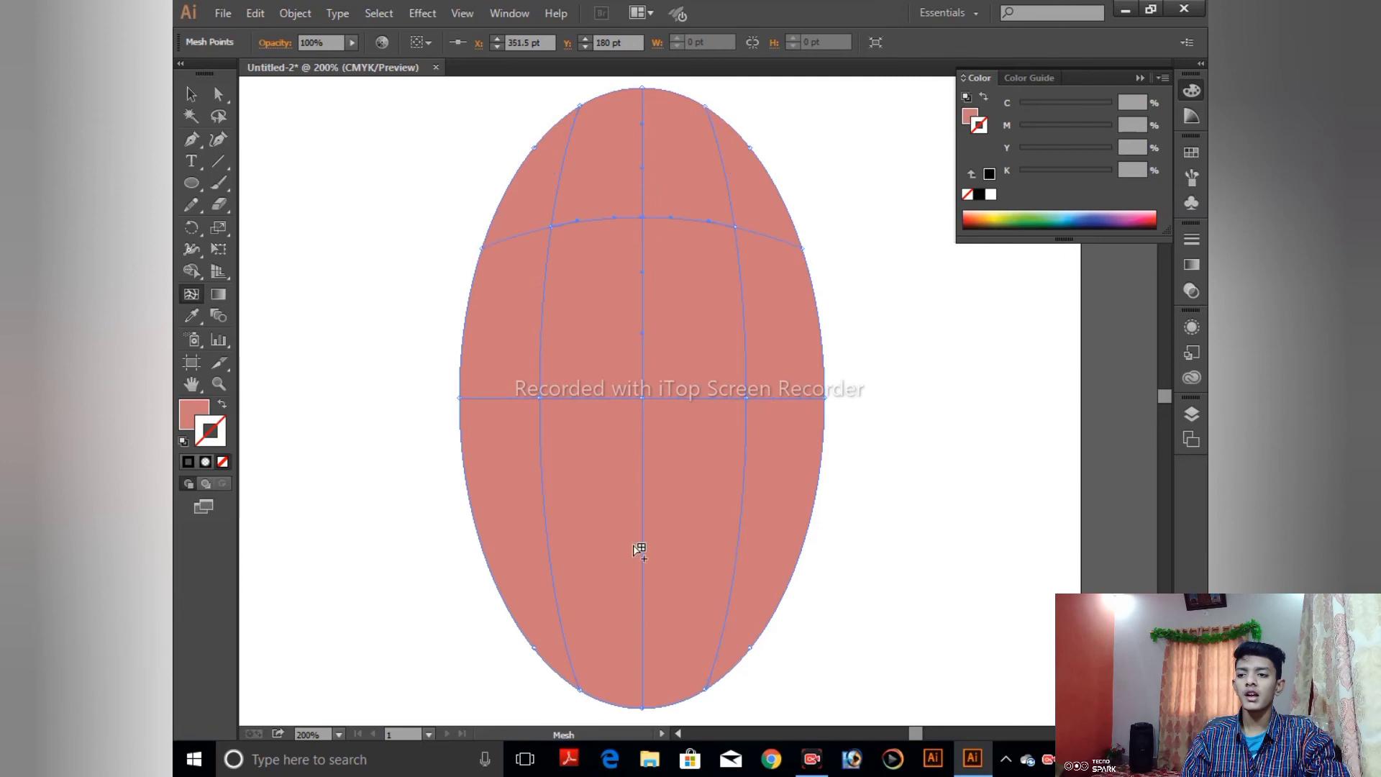
pyautogui.click(643, 584)
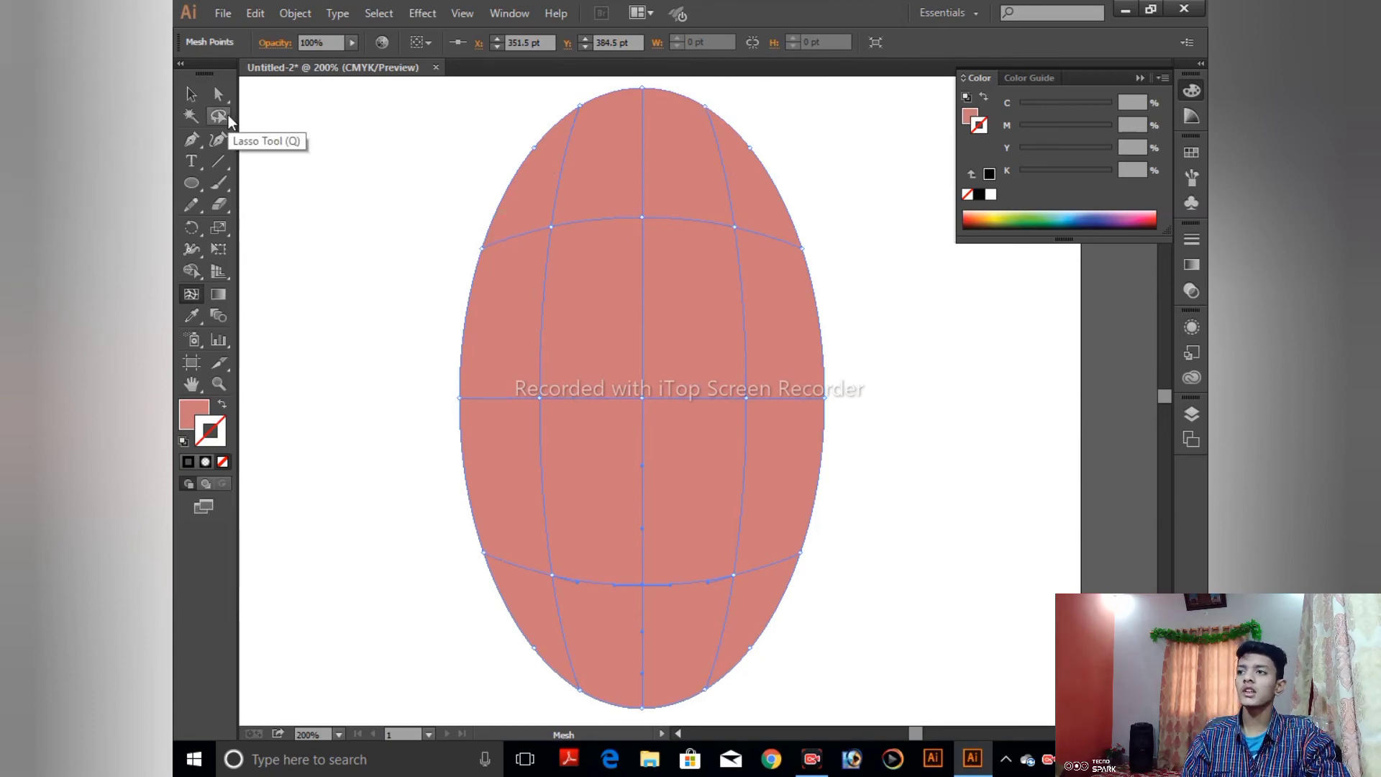
pyautogui.click(228, 119)
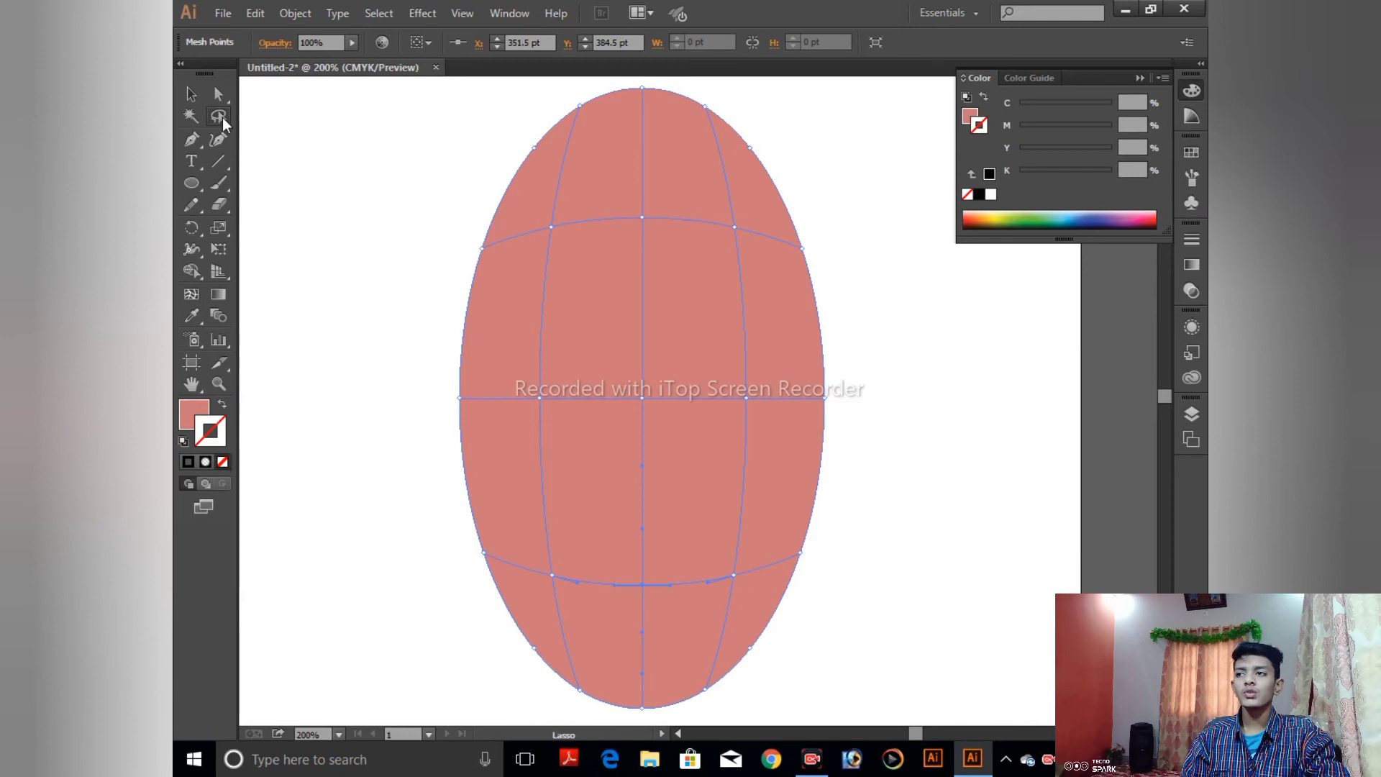
pyautogui.scroll(2, 369, 141)
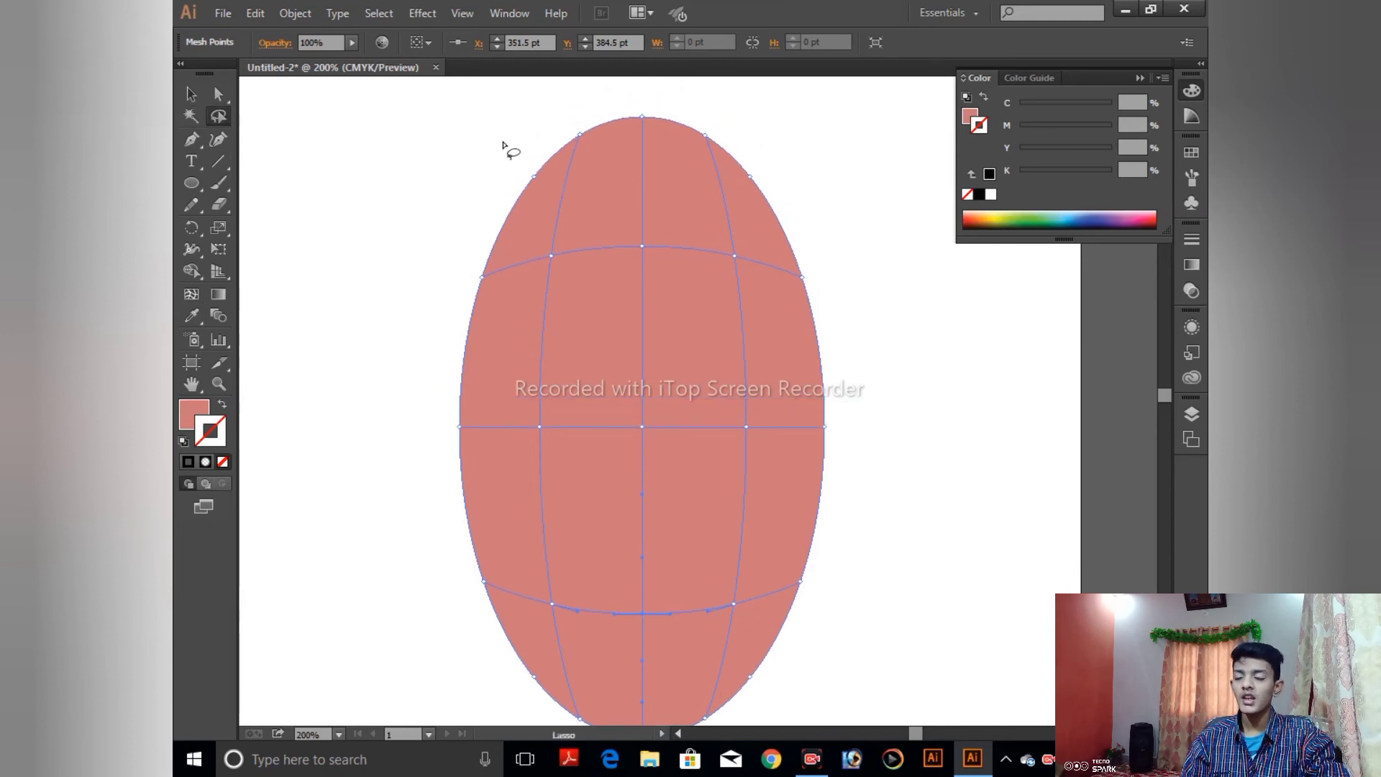
# - Zoom out and lasso-select the ellipse's old top-row mesh points
pyautogui.hotkey('ctrl', 'a')
pyautogui.hotkey('ctrl', '-')
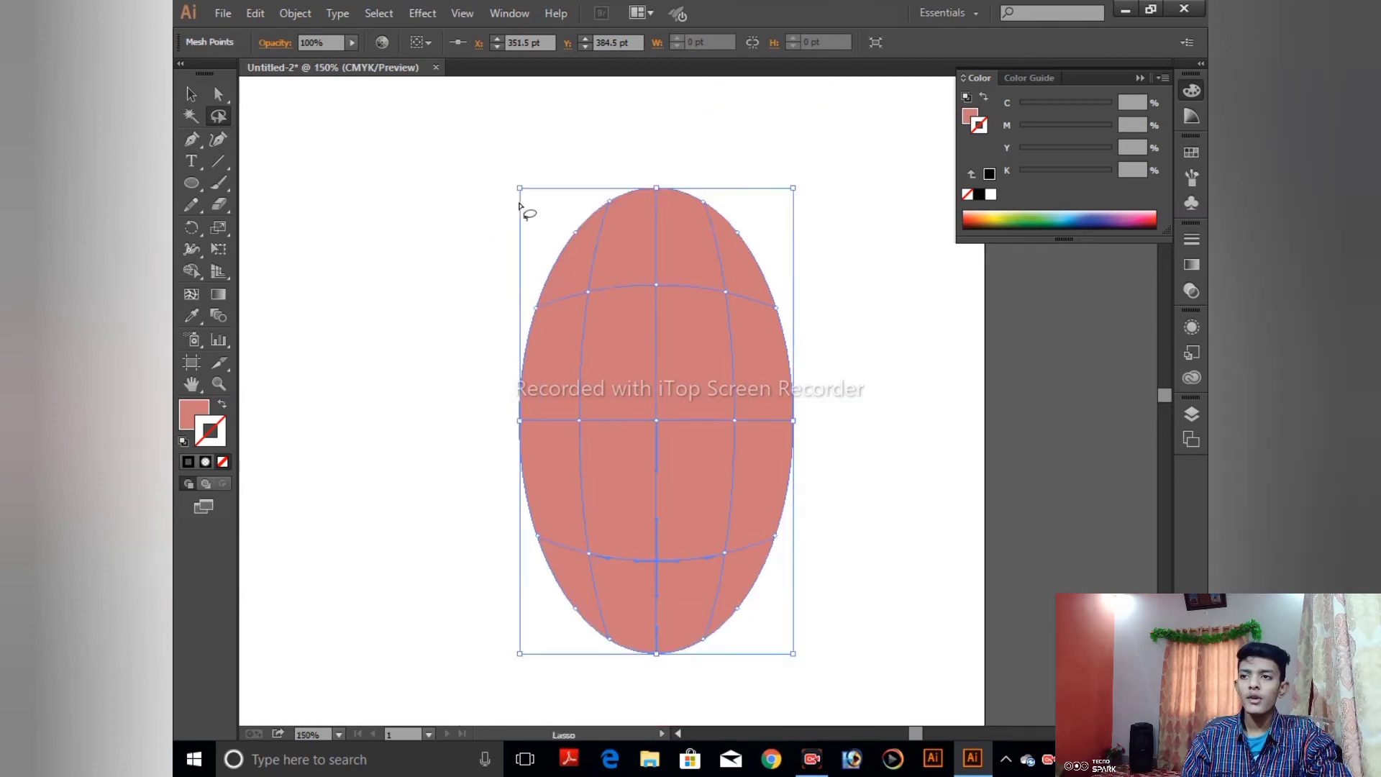
pyautogui.click(519, 206)
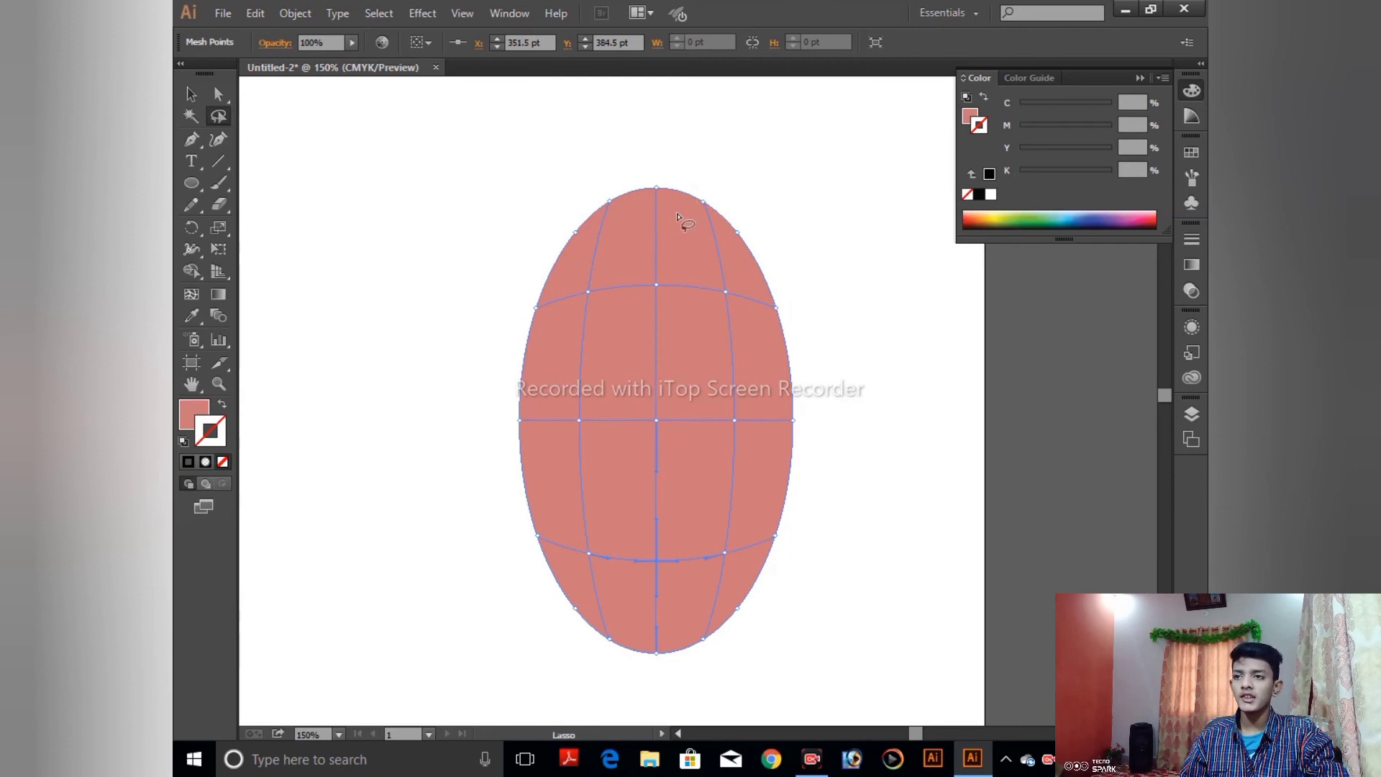
pyautogui.click(677, 217)
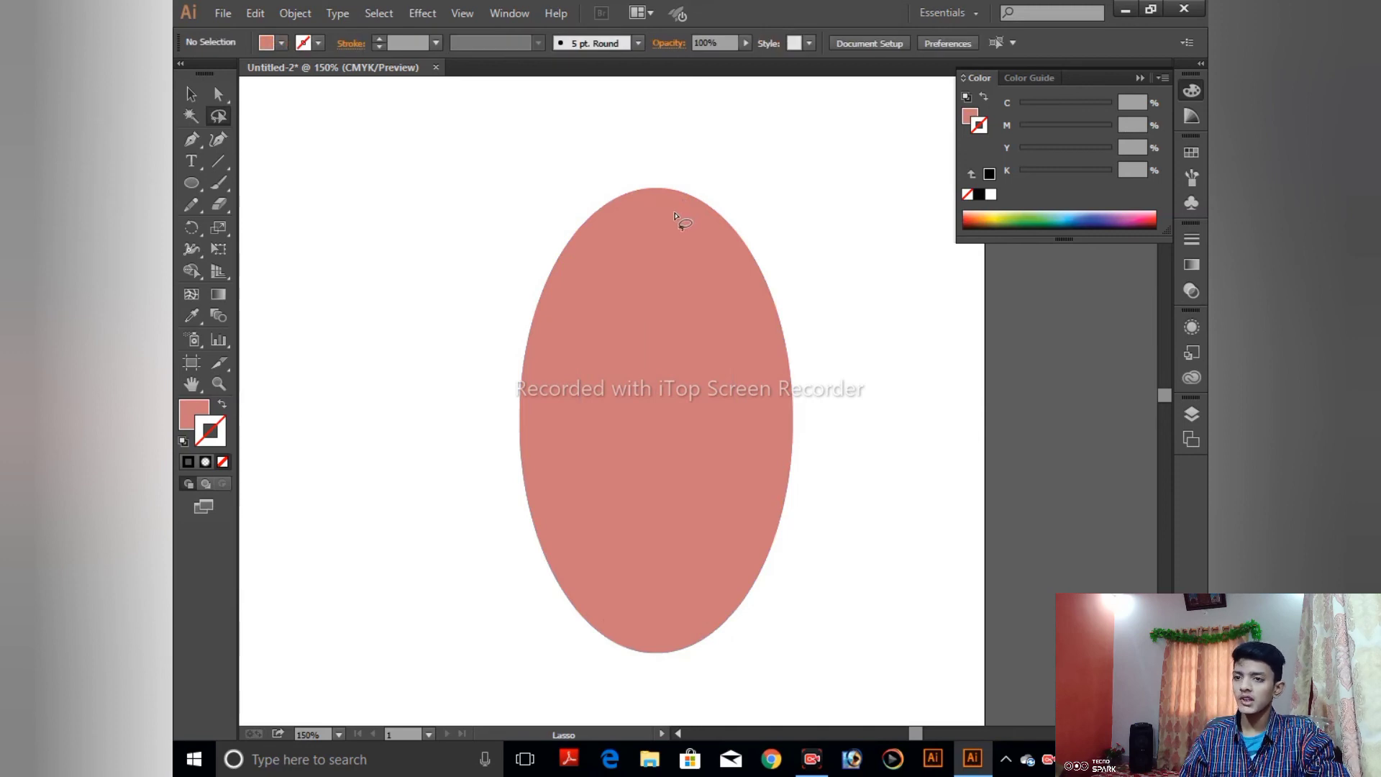
pyautogui.hotkey('ctrl', 'z')
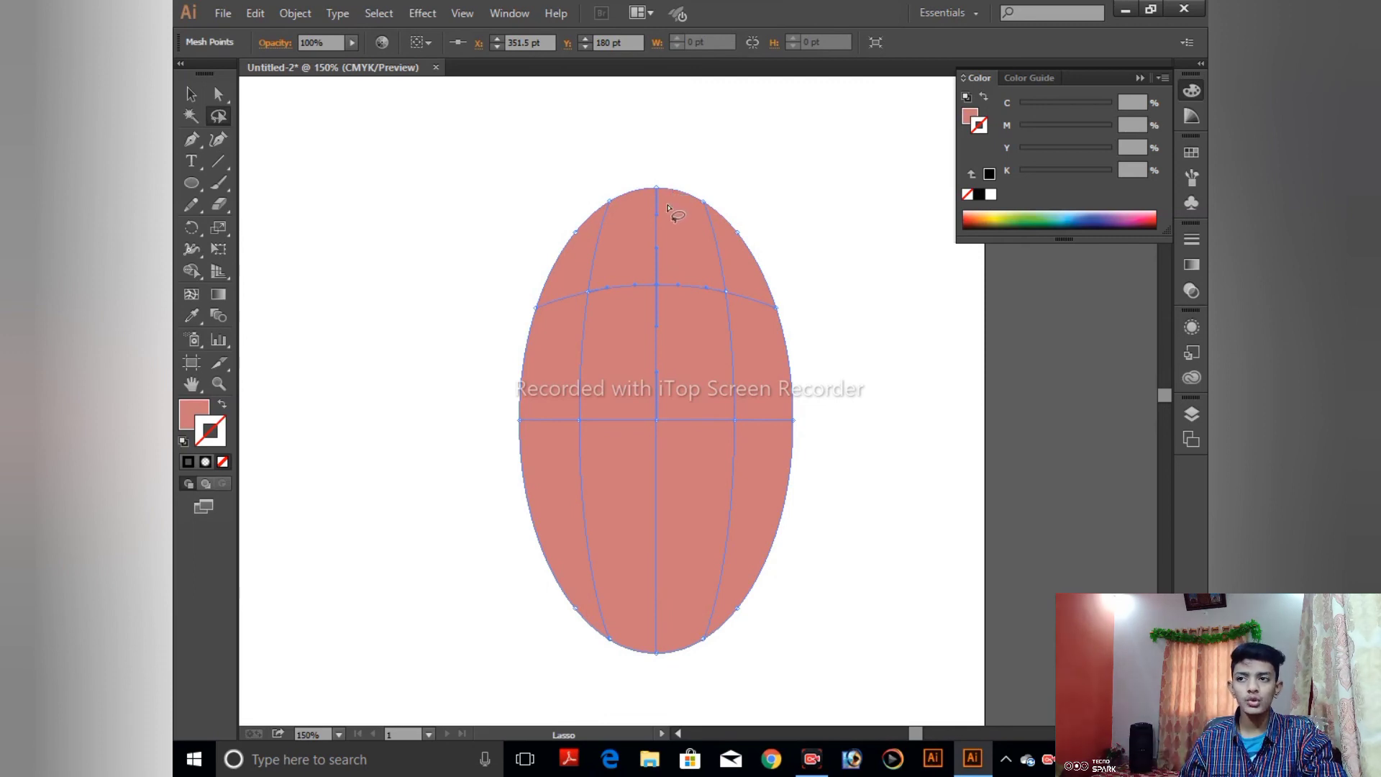
pyautogui.moveTo(673, 233); pyautogui.dragTo(586, 263)
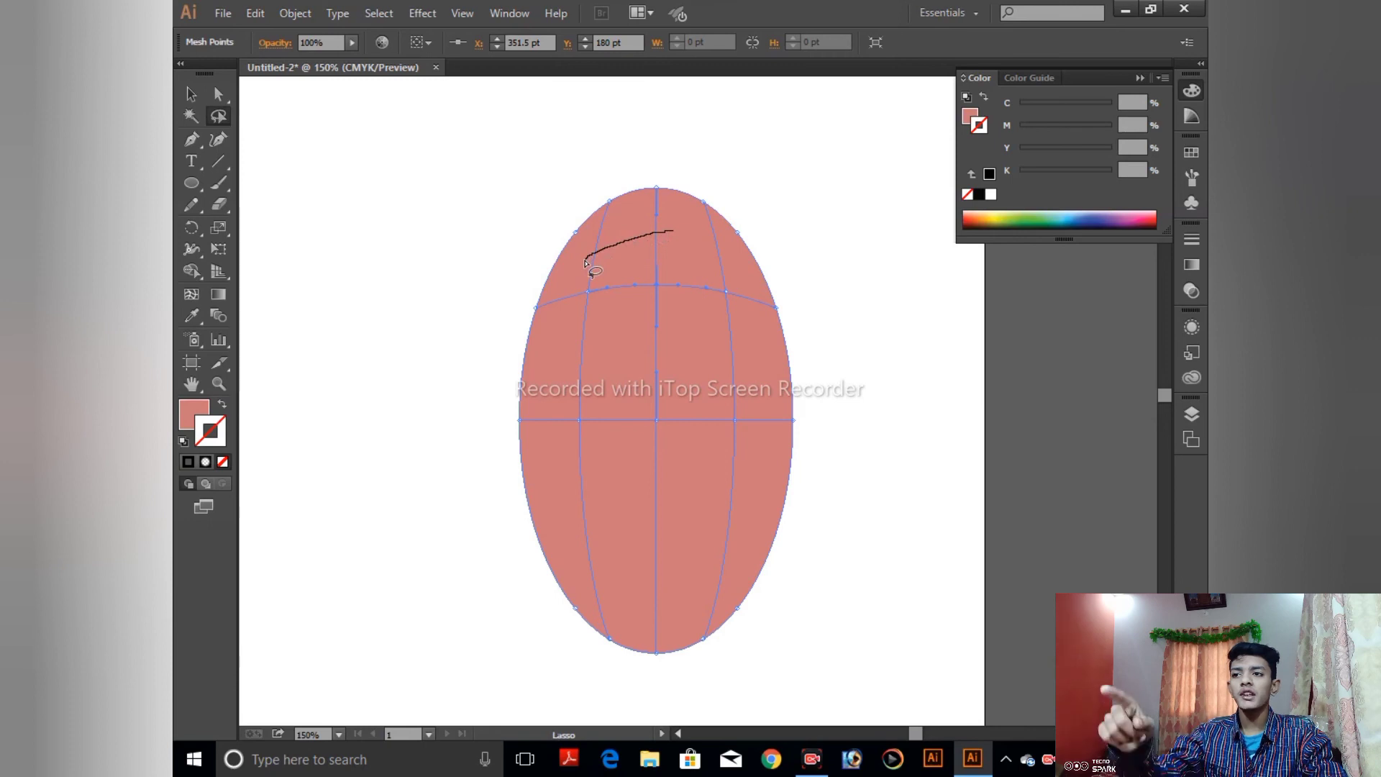
pyautogui.moveTo(585, 263)
pyautogui.mouseDown()
pyautogui.moveTo(547, 531)
pyautogui.moveTo(589, 596)
pyautogui.moveTo(695, 611)
pyautogui.mouseUp()
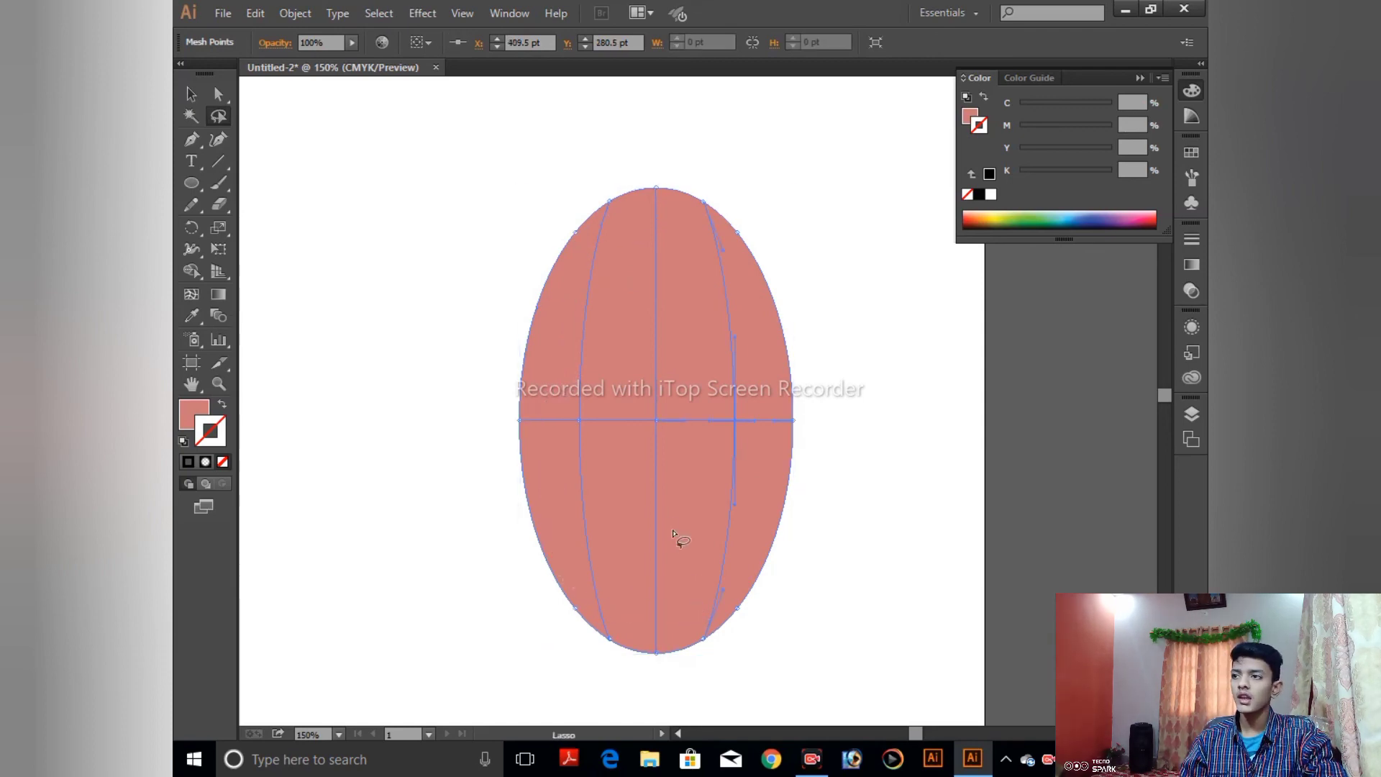
# - Add new mesh rows across the lower and upper parts of the ellipse
pyautogui.click(195, 294)
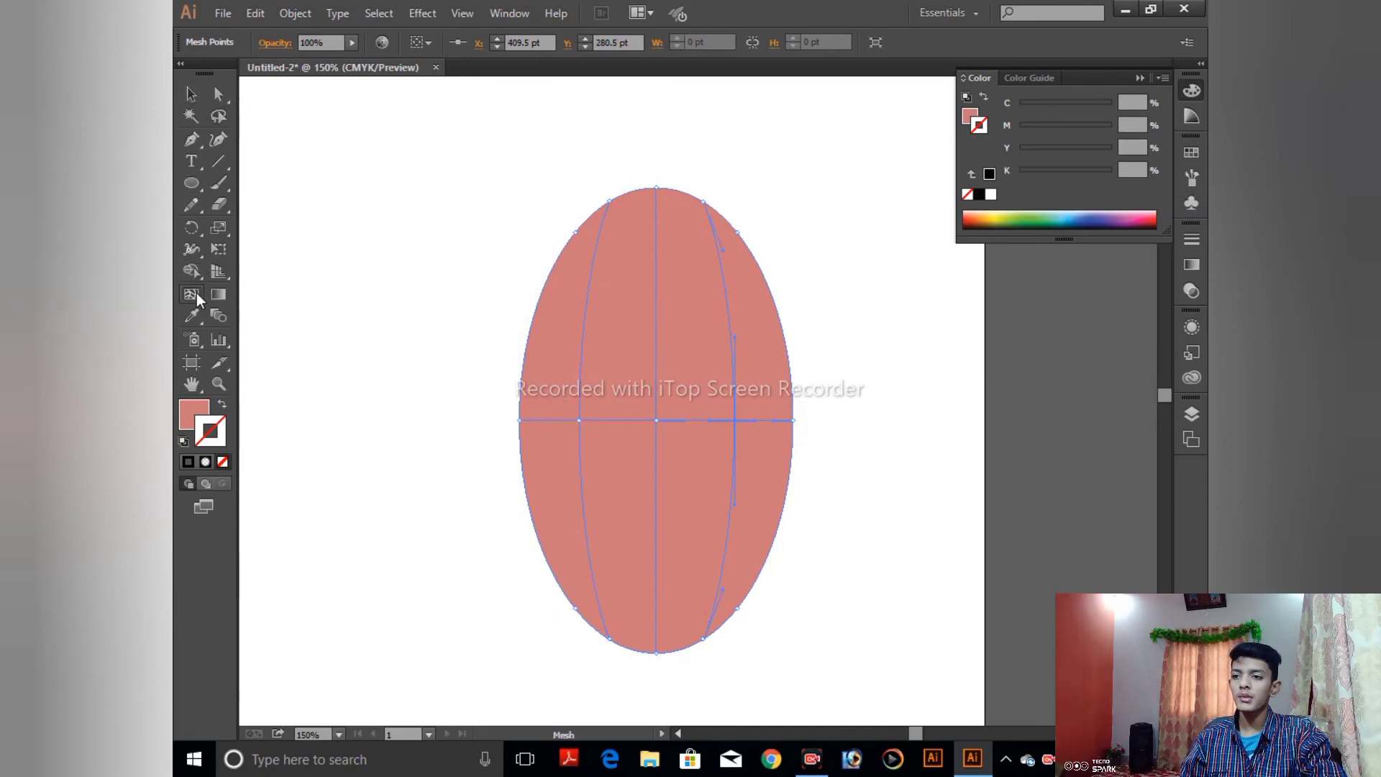
pyautogui.click(656, 583)
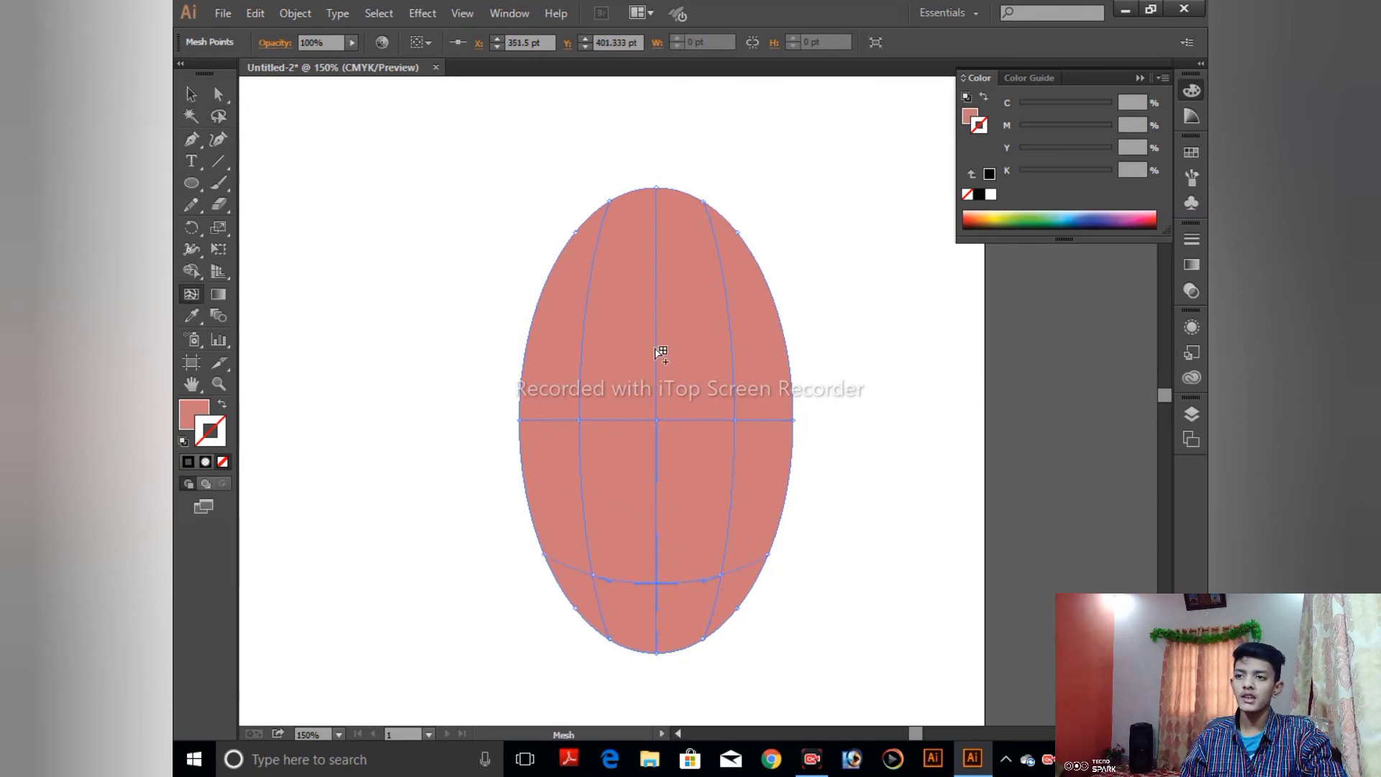
pyautogui.click(655, 256)
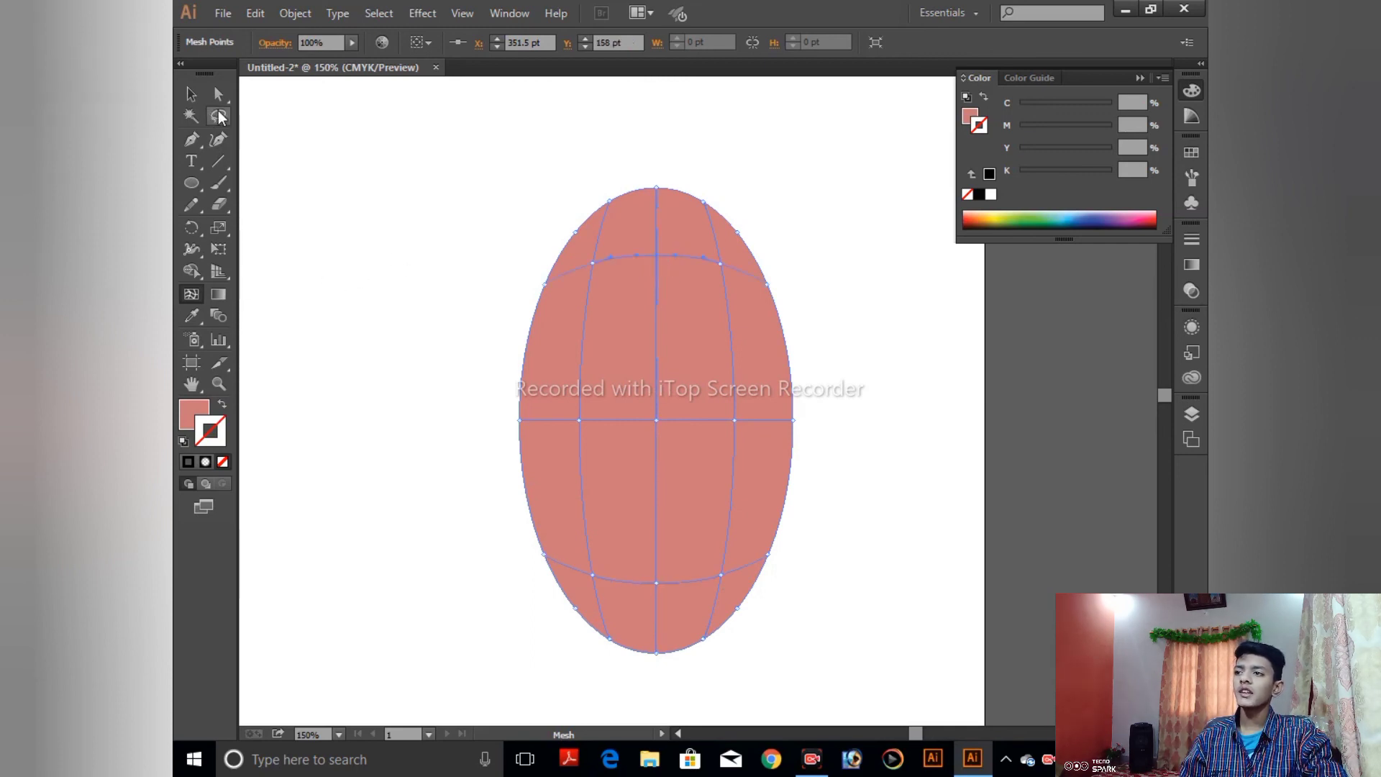
pyautogui.click(219, 115)
# - Lasso around the oval's outer ring of mesh points, up the right side and over the top
pyautogui.moveTo(639, 167)
pyautogui.mouseDown()
pyautogui.moveTo(561, 286)
pyautogui.moveTo(530, 446)
pyautogui.moveTo(571, 575)
pyautogui.moveTo(617, 627)
pyautogui.moveTo(663, 633)
pyautogui.moveTo(744, 572)
pyautogui.mouseUp()
pyautogui.moveTo(757, 523); pyautogui.dragTo(761, 288)
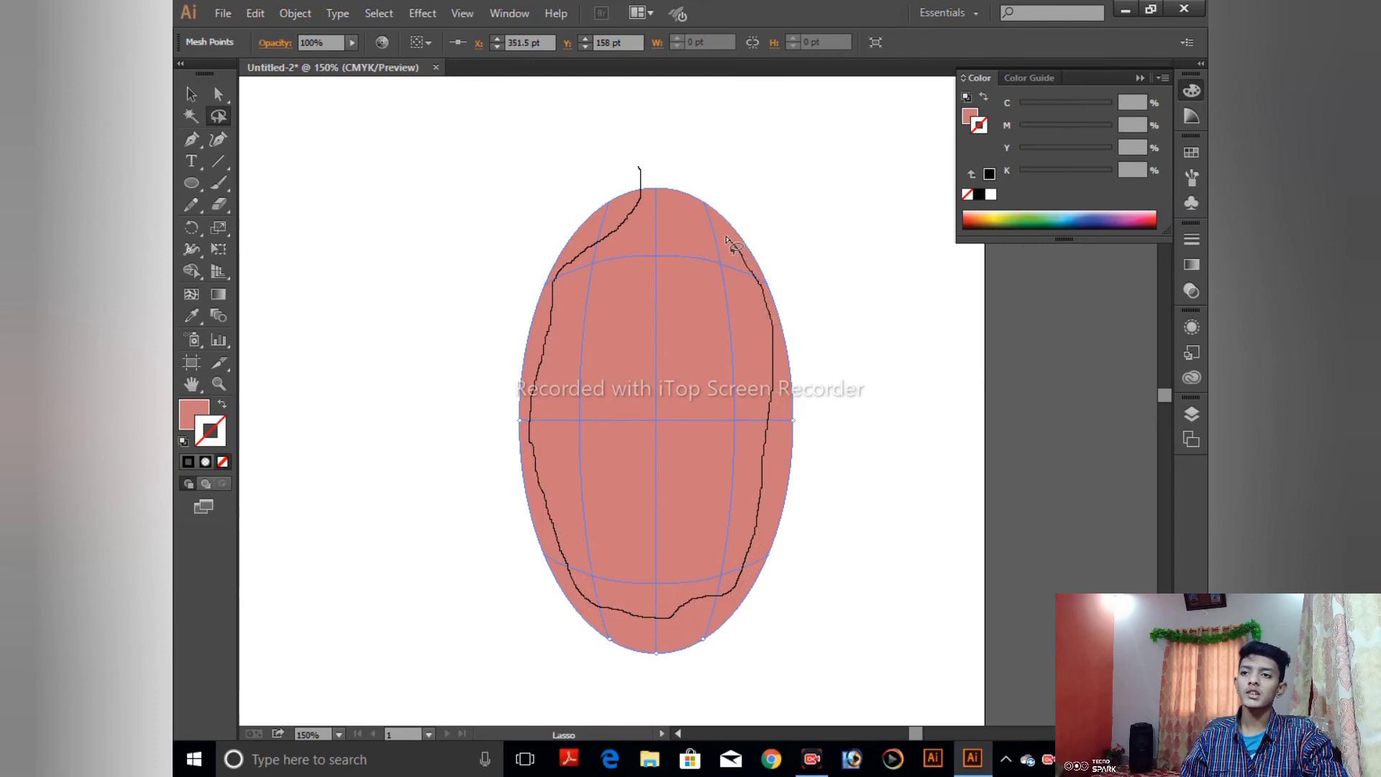
pyautogui.moveTo(727, 239); pyautogui.dragTo(677, 202)
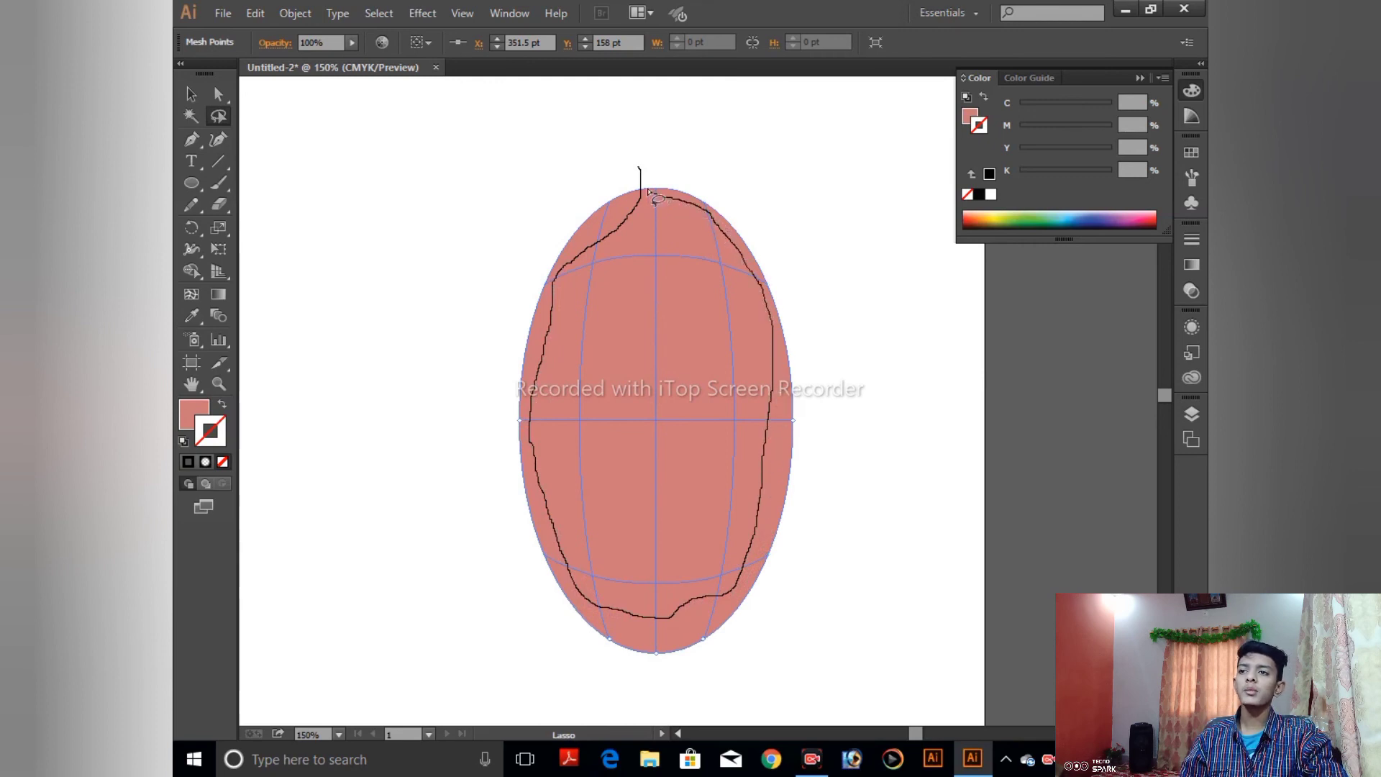
pyautogui.moveTo(648, 185)
pyautogui.mouseDown()
pyautogui.moveTo(699, 183)
pyautogui.moveTo(761, 209)
pyautogui.moveTo(809, 278)
pyautogui.moveTo(809, 508)
pyautogui.moveTo(798, 576)
pyautogui.moveTo(752, 637)
pyautogui.moveTo(638, 672)
pyautogui.moveTo(567, 654)
pyautogui.moveTo(526, 585)
pyautogui.moveTo(482, 333)
pyautogui.moveTo(507, 256)
pyautogui.moveTo(581, 214)
pyautogui.moveTo(580, 195)
pyautogui.moveTo(645, 175)
pyautogui.mouseUp()
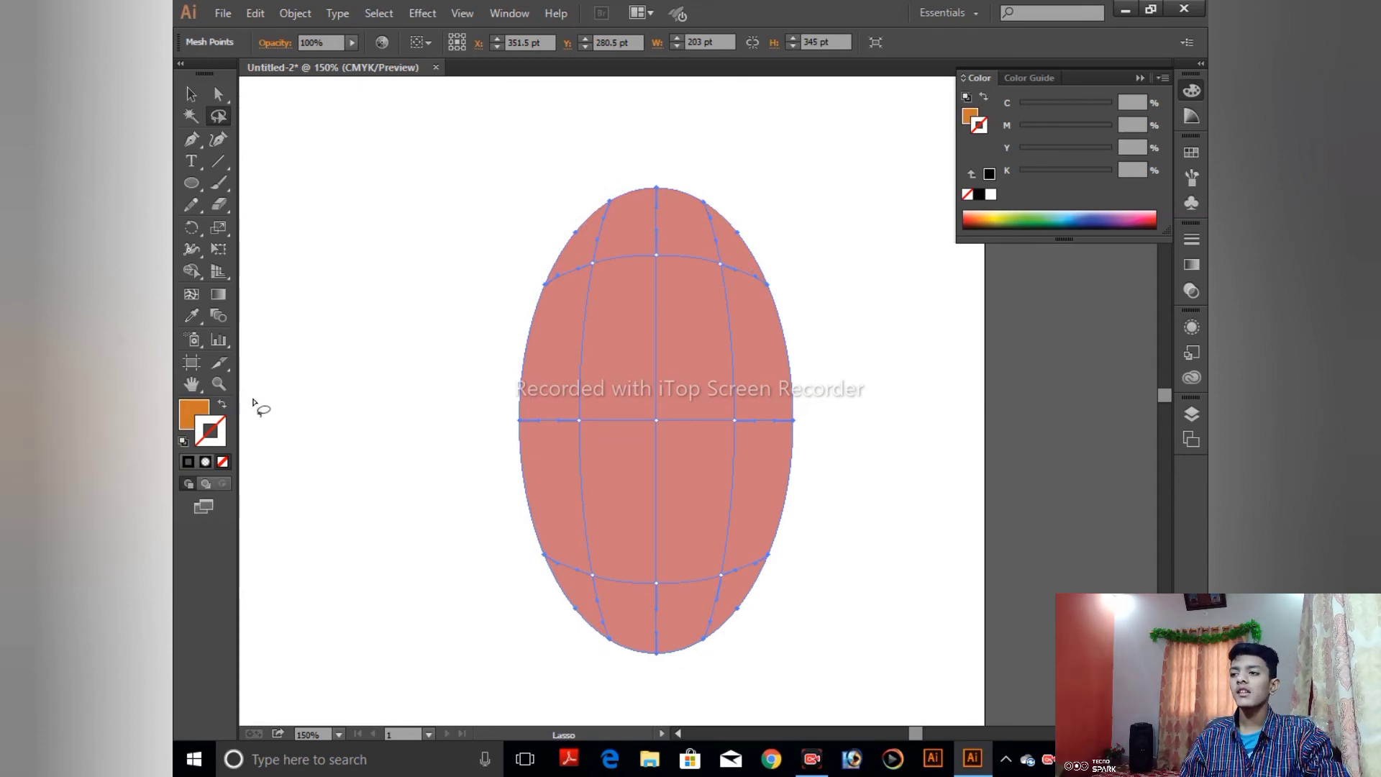
# - Switch the Color panel to HSB and shift the hue to give the edge points a muted purple
pyautogui.click(198, 413)
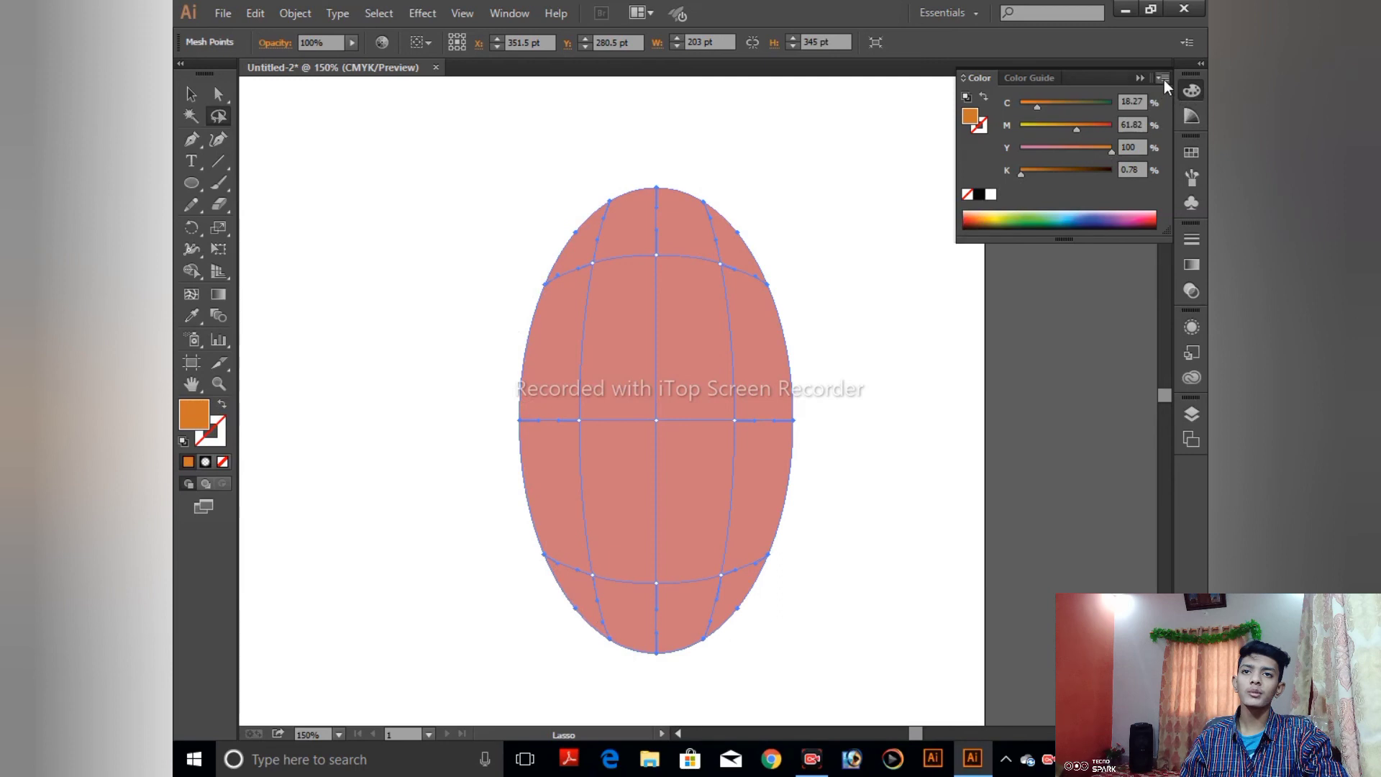
pyautogui.click(1163, 79)
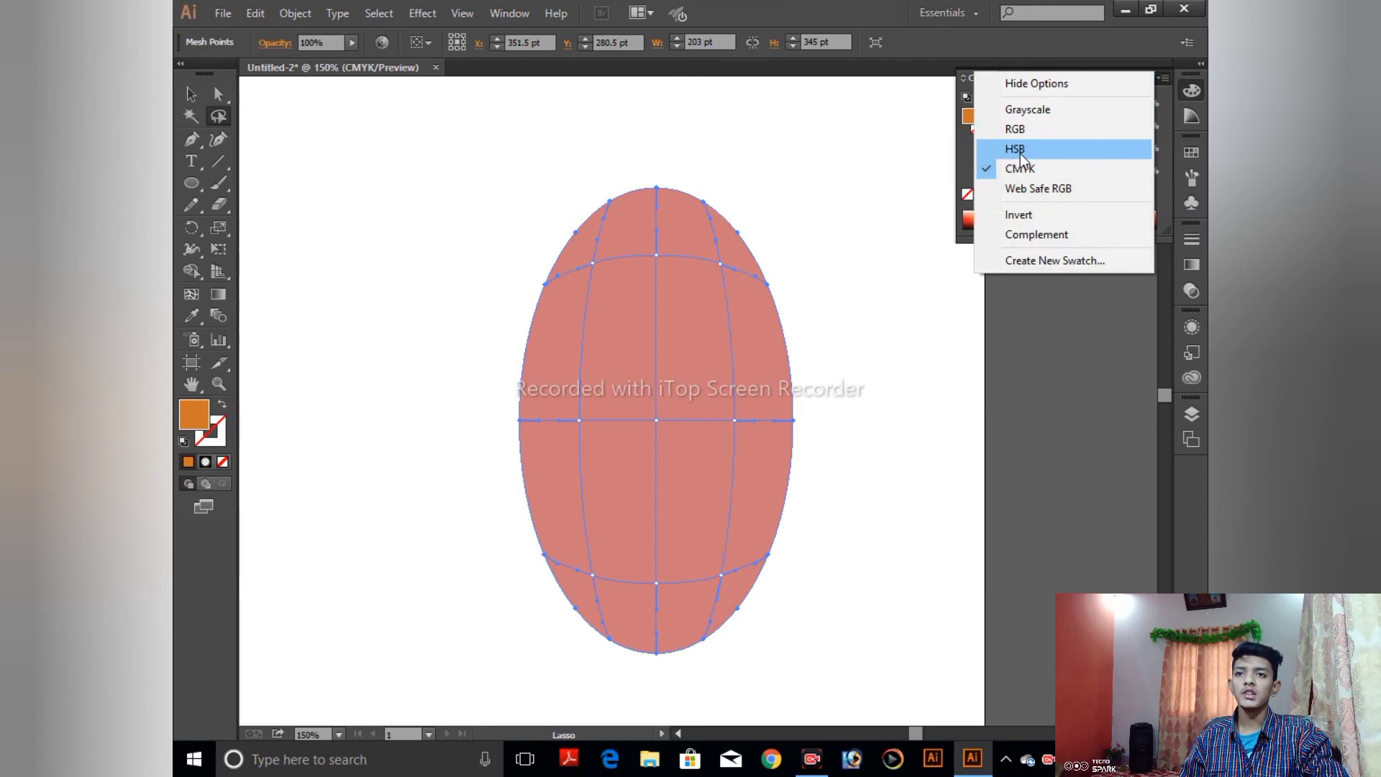
pyautogui.click(1020, 151)
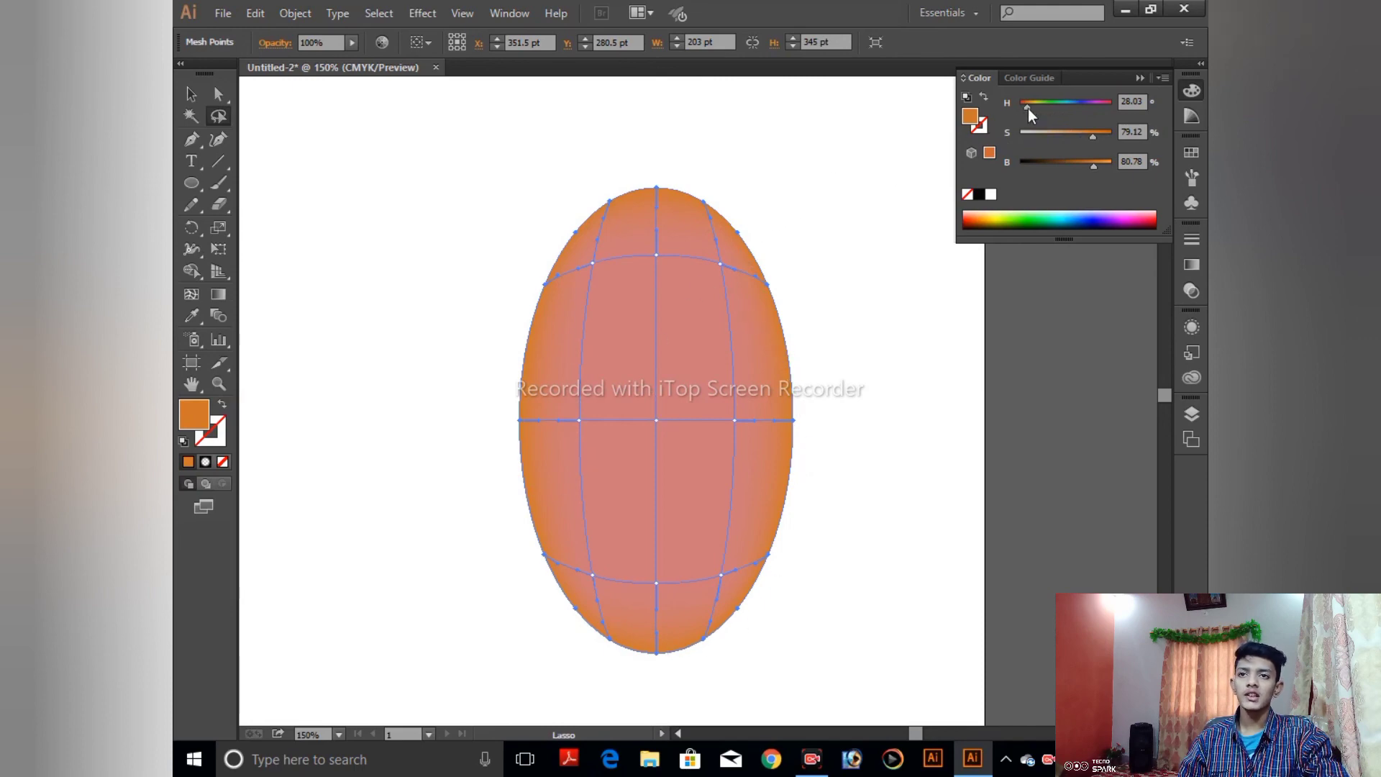
pyautogui.moveTo(1029, 108)
pyautogui.mouseDown()
pyautogui.moveTo(1080, 106)
pyautogui.moveTo(1071, 168)
pyautogui.moveTo(1058, 133)
pyautogui.moveTo(1091, 115)
pyautogui.mouseUp()
# - Deselect, zoom out to the whole artboard, and drag the mesh ellipse right off it
pyautogui.click(874, 108)
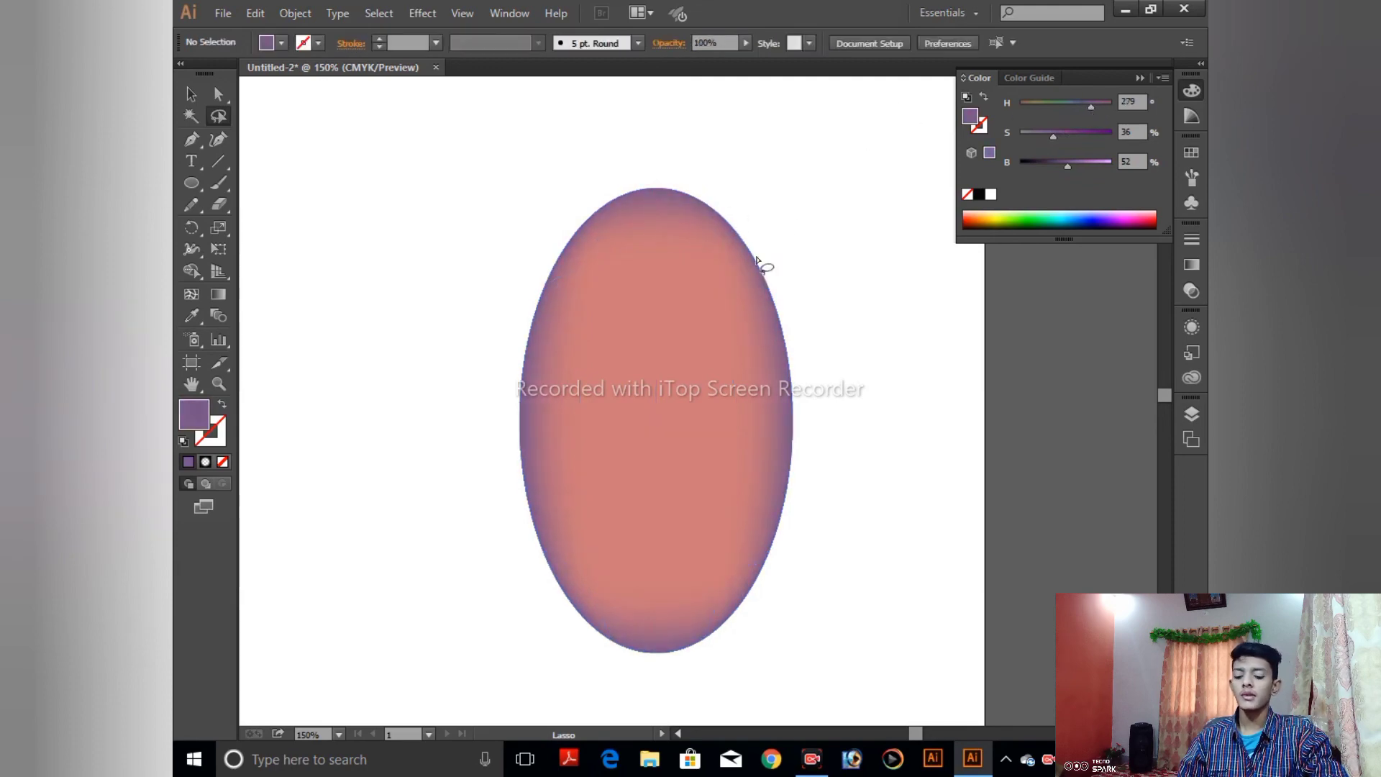
pyautogui.hotkey('ctrl', '-')
pyautogui.hotkey('ctrl', '-')
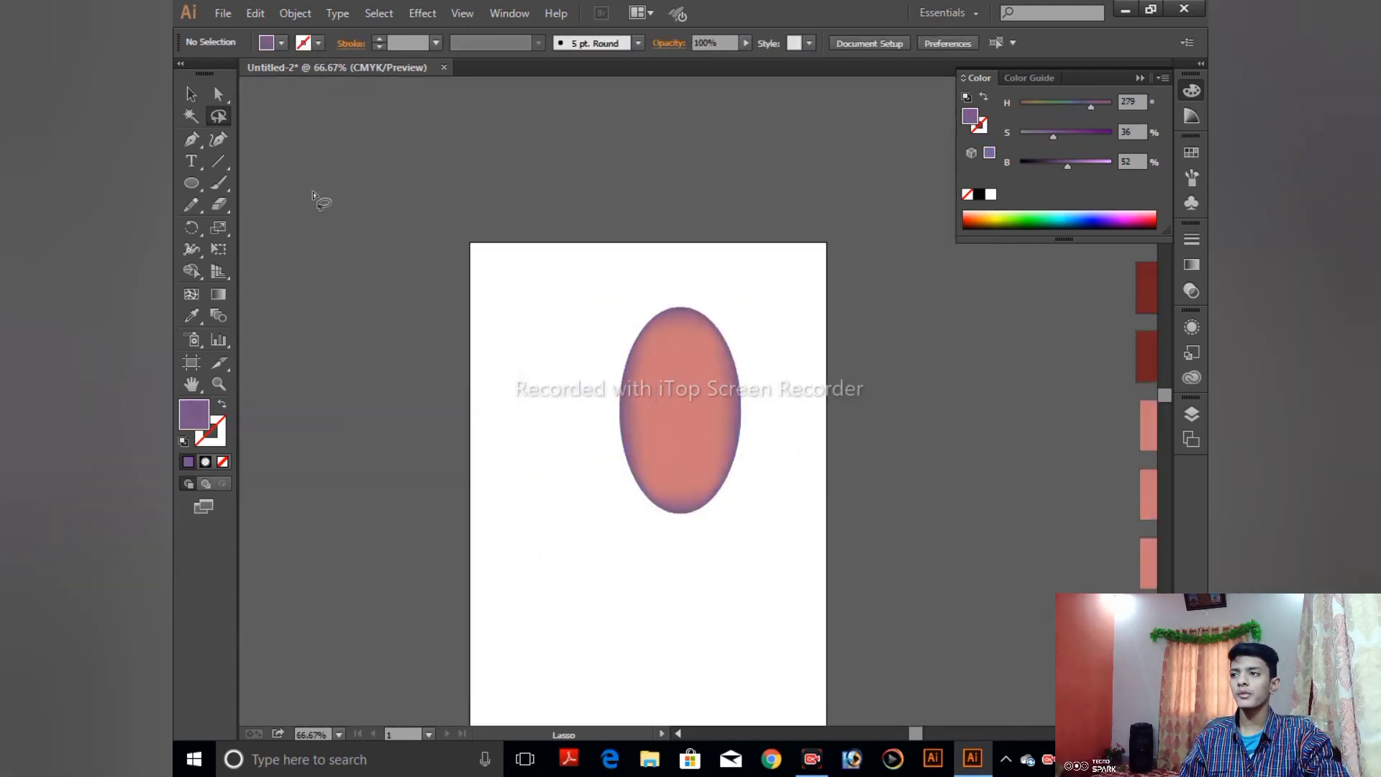
pyautogui.click(649, 363)
pyautogui.moveTo(663, 402); pyautogui.dragTo(1006, 382)
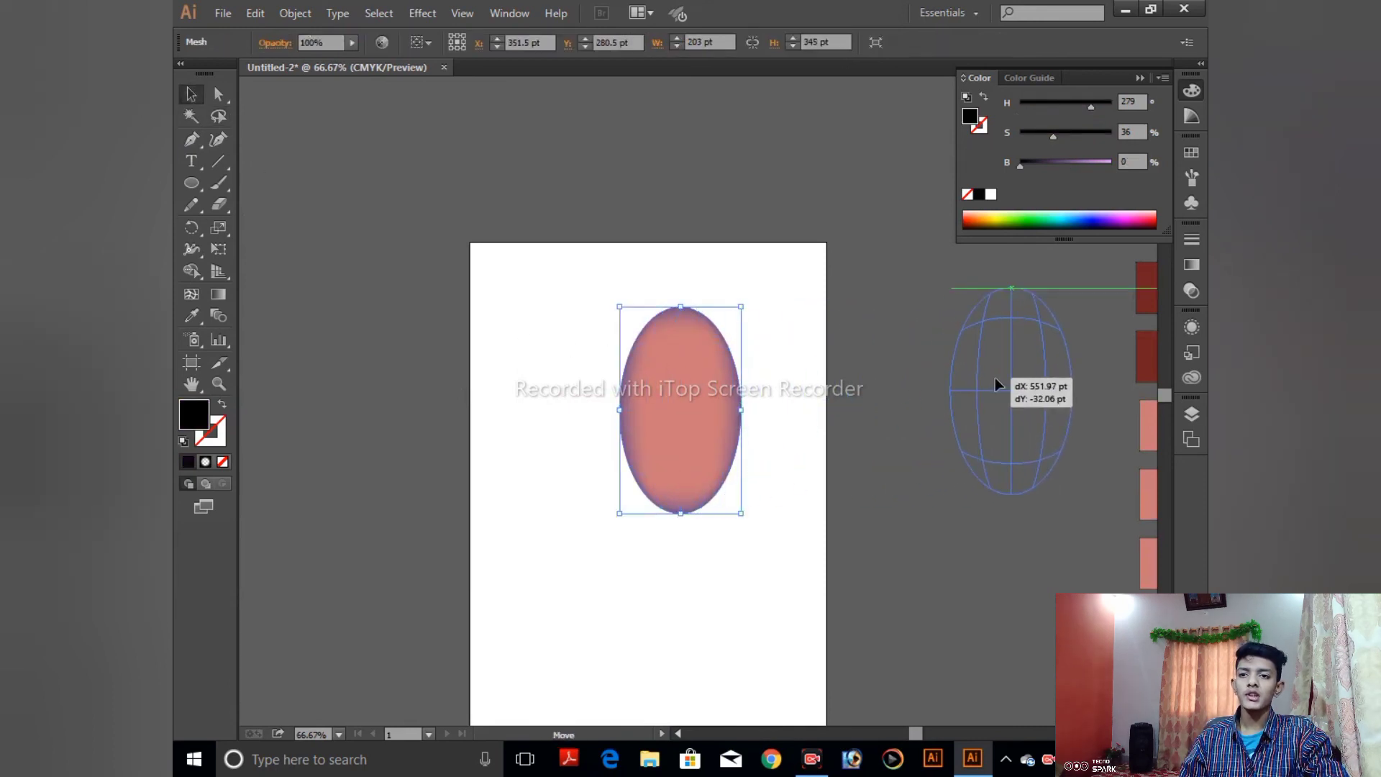